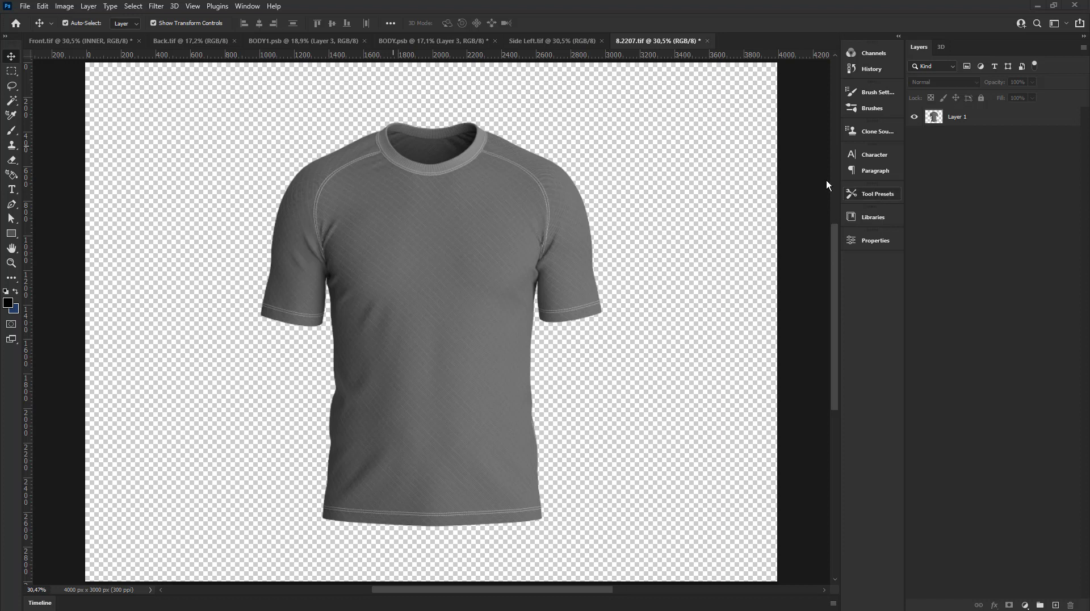
- Add a white (ffffff) Solid Color fill layer and place it beneath the T-shirt's Layer 1
{"action": "left_click", "coordinate": [504, 188]}
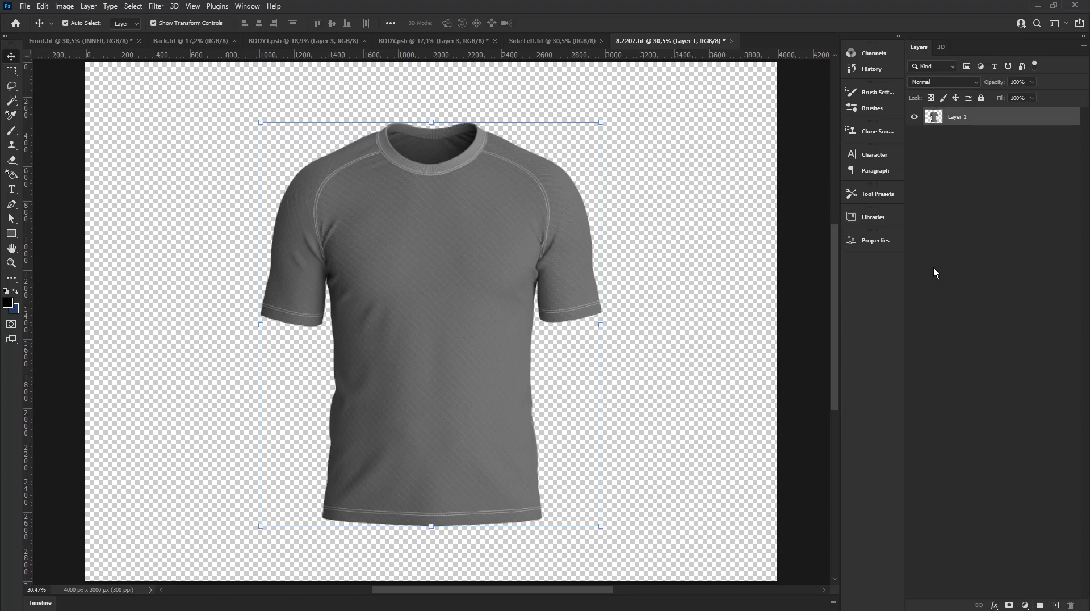
{"action": "left_click", "coordinate": [1025, 605]}
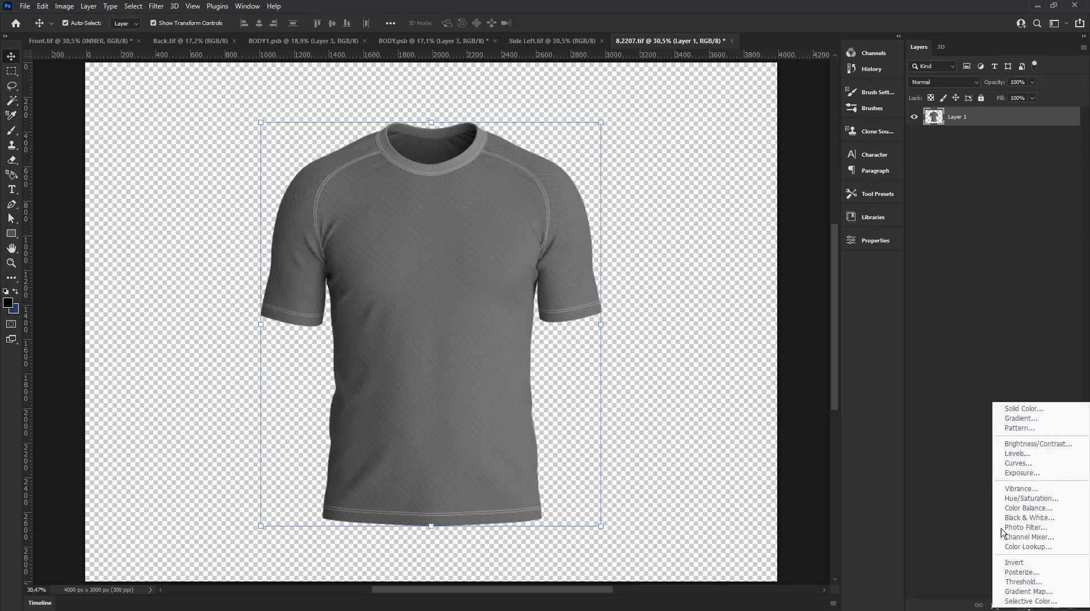
{"action": "left_click", "coordinate": [1016, 408]}
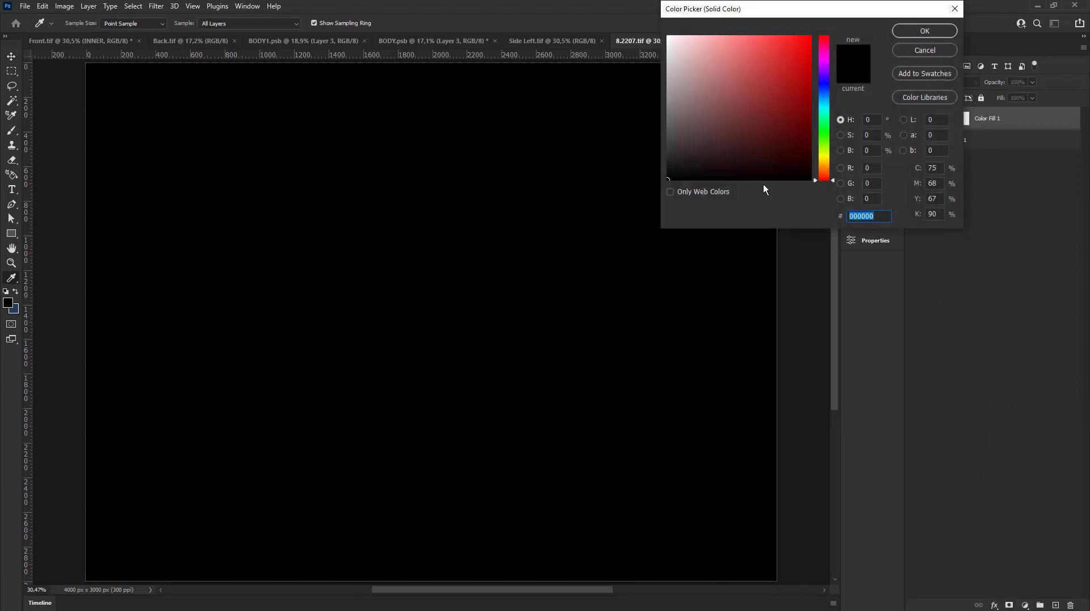
{"action": "left_click_drag", "start_coordinate": [765, 83], "coordinate": [656, 17]}
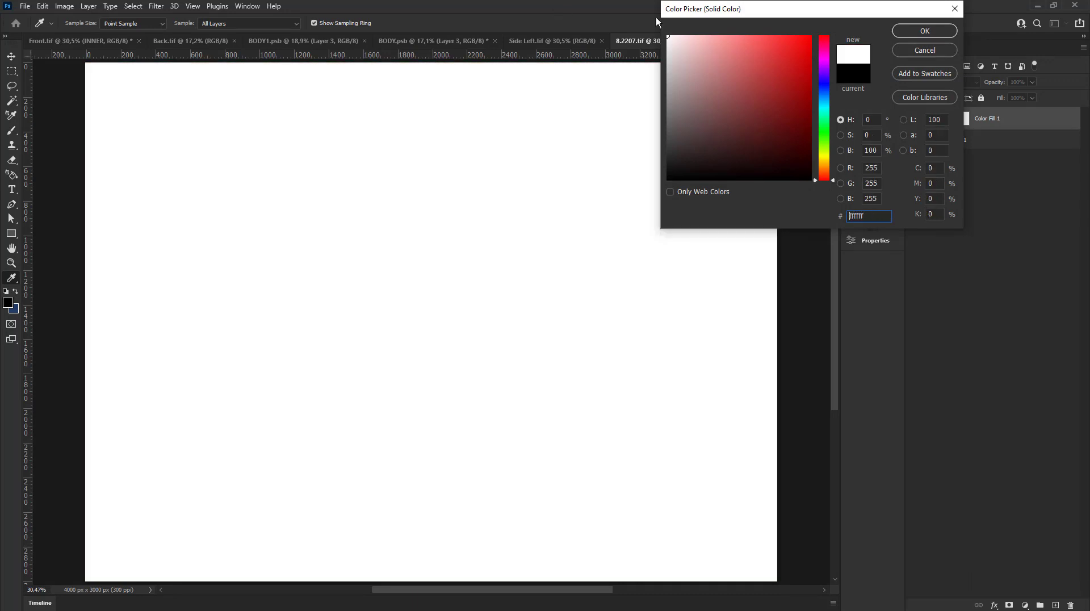
{"action": "left_click", "coordinate": [930, 31]}
{"action": "mouse_move", "coordinate": [1008, 126]}
{"action": "left_mouse_down"}
{"action": "mouse_move", "coordinate": [1016, 199]}
{"action": "mouse_move", "coordinate": [1009, 192]}
{"action": "left_mouse_up"}
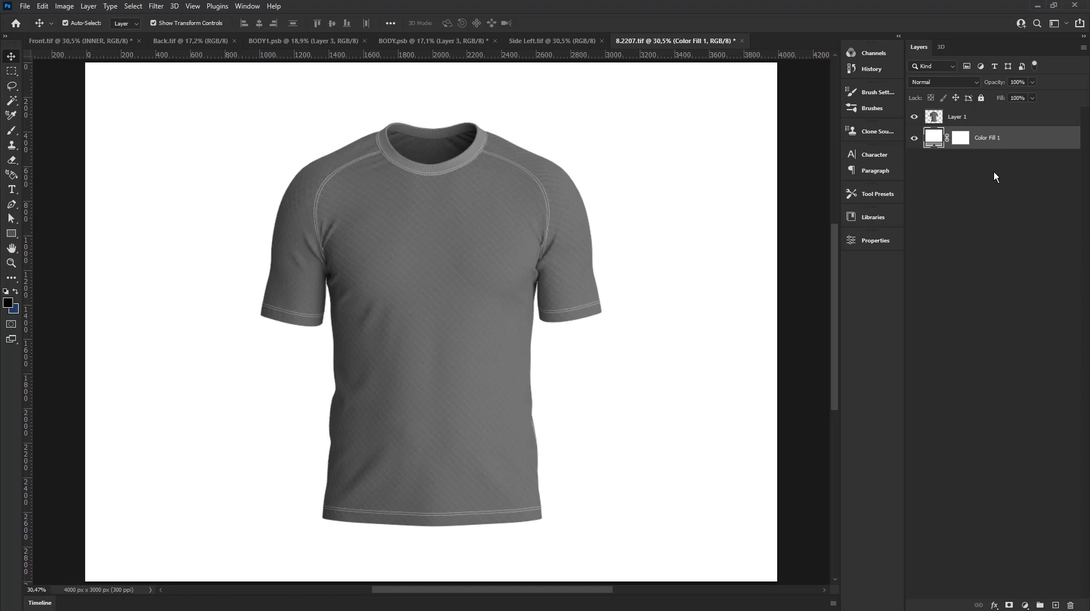
- Duplicate Layer 1 into Layer 1 copy and Layer 1 copy 2, then hide Layer 1 and Layer 1 copy
{"action": "left_click", "coordinate": [958, 120]}
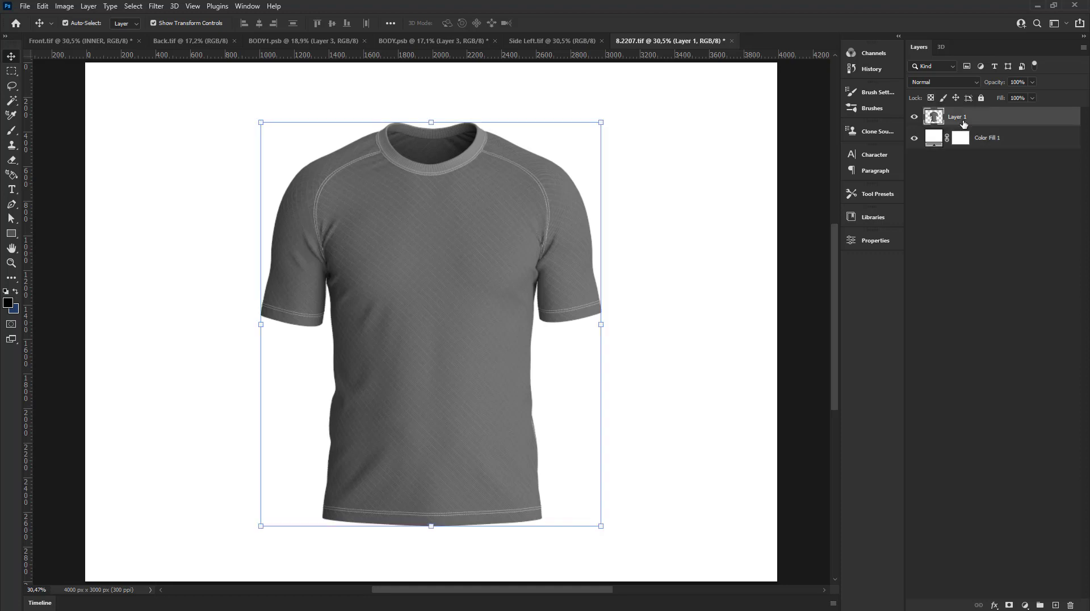
{"action": "right_click", "coordinate": [963, 121]}
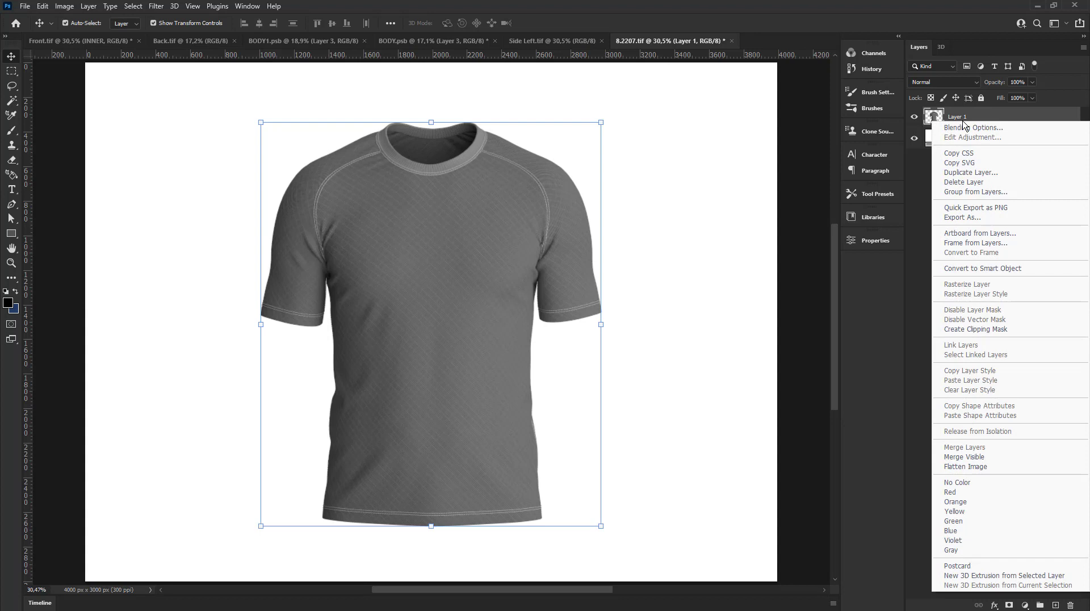
{"action": "left_click", "coordinate": [970, 172]}
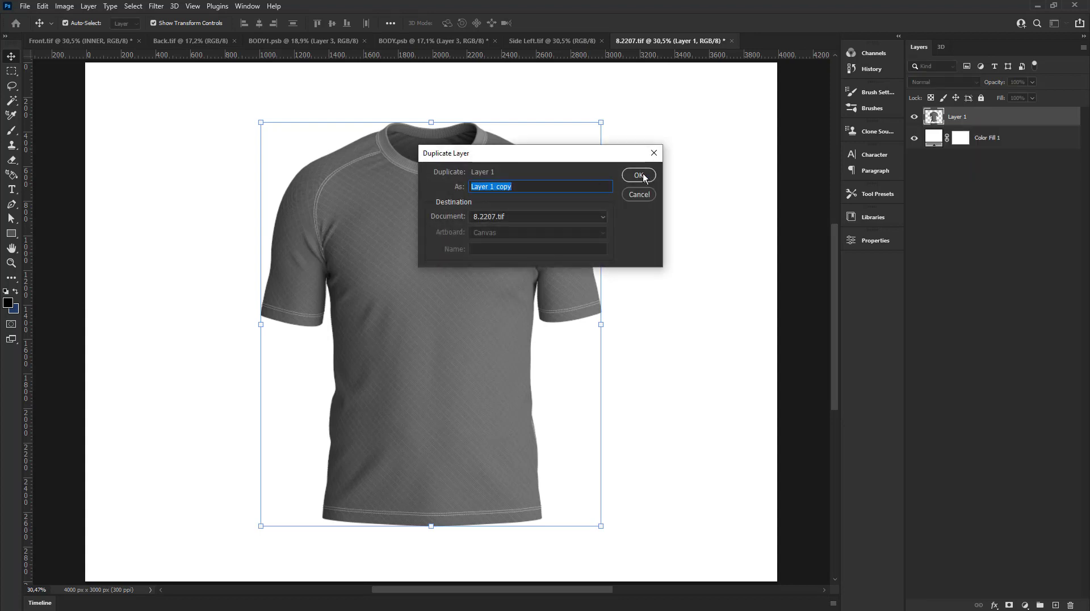
{"action": "left_click", "coordinate": [640, 175]}
{"action": "right_click", "coordinate": [972, 121]}
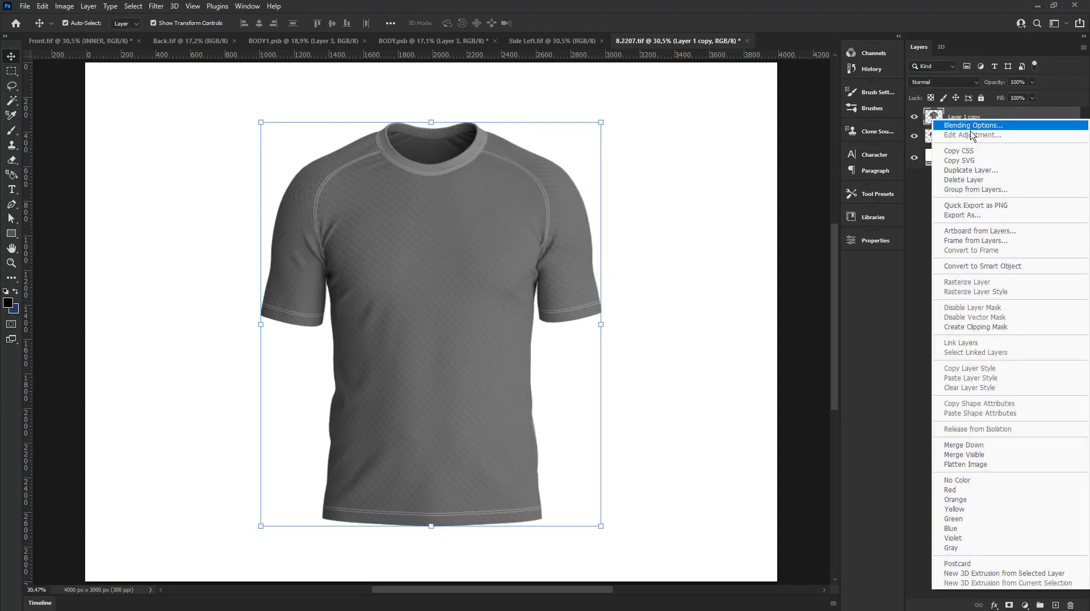
{"action": "left_click", "coordinate": [971, 171]}
{"action": "left_click", "coordinate": [645, 181]}
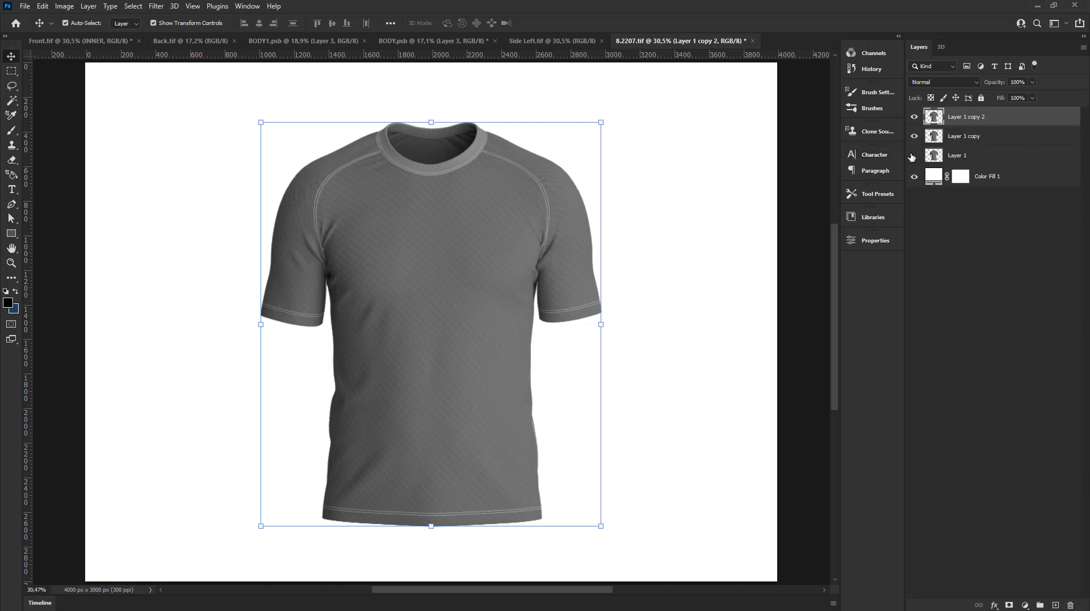
{"action": "left_click", "coordinate": [913, 155]}
{"action": "left_click", "coordinate": [914, 136]}
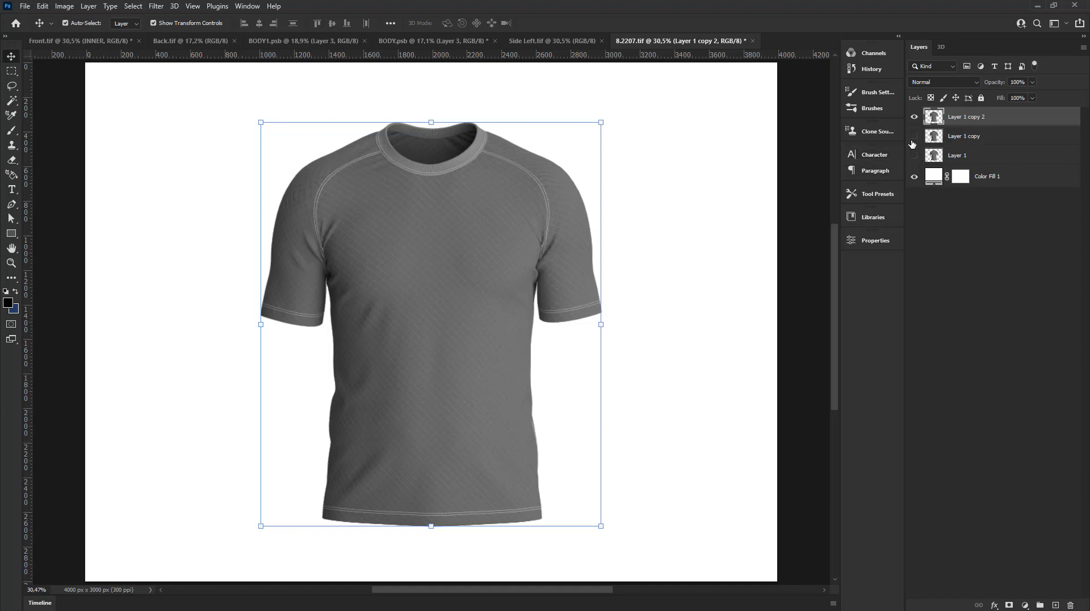
- Darken Layer 1 copy 2's midtones to 0,47 with Levels
{"action": "left_click", "coordinate": [64, 6]}
{"action": "left_click", "coordinate": [193, 50]}
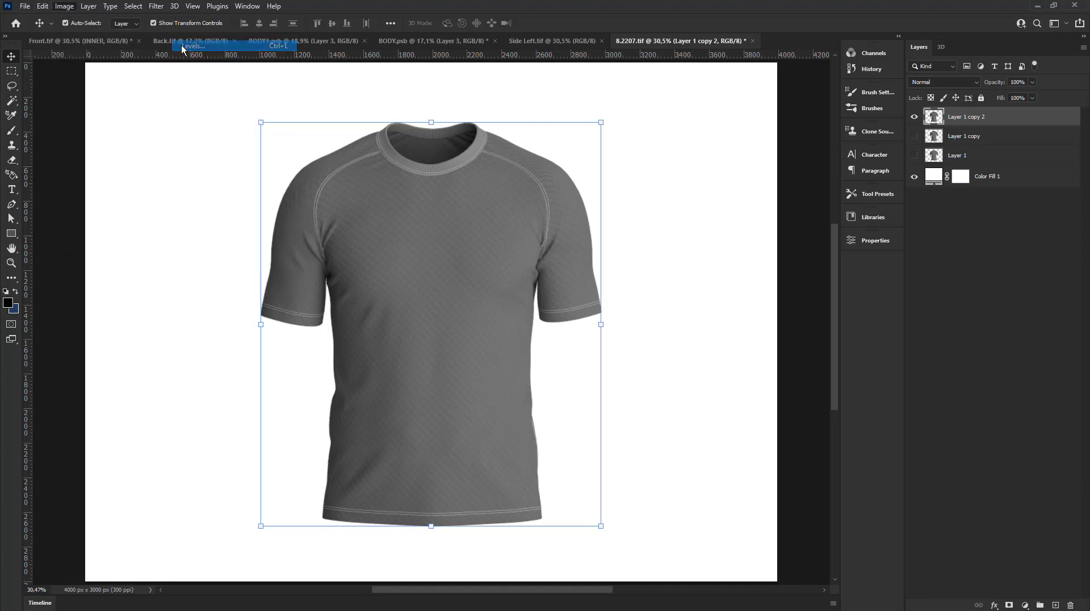
{"action": "left_click_drag", "start_coordinate": [674, 186], "coordinate": [706, 186]}
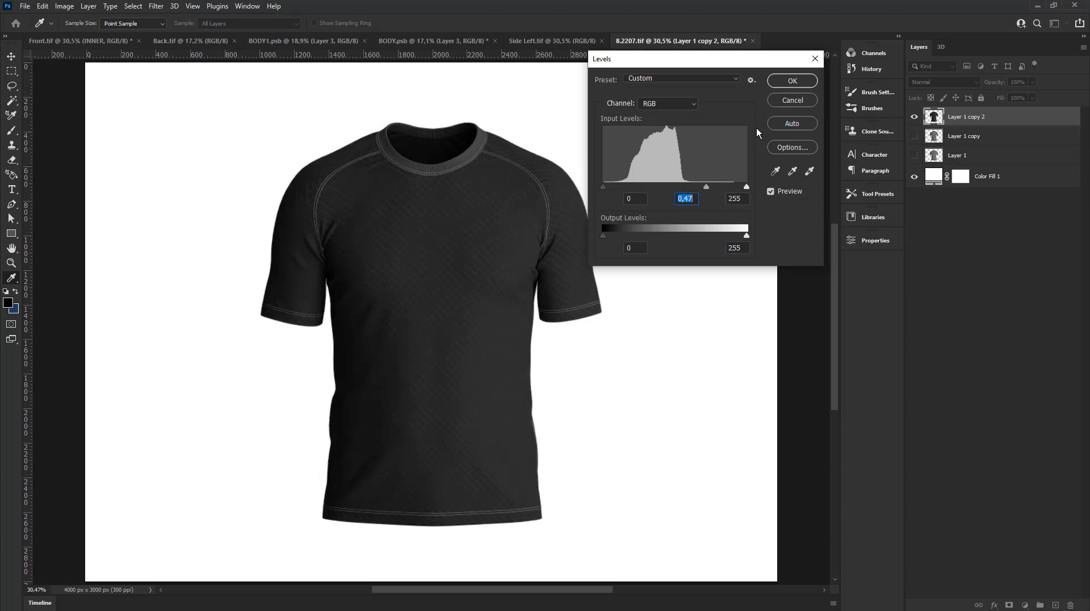
{"action": "left_click", "coordinate": [792, 80]}
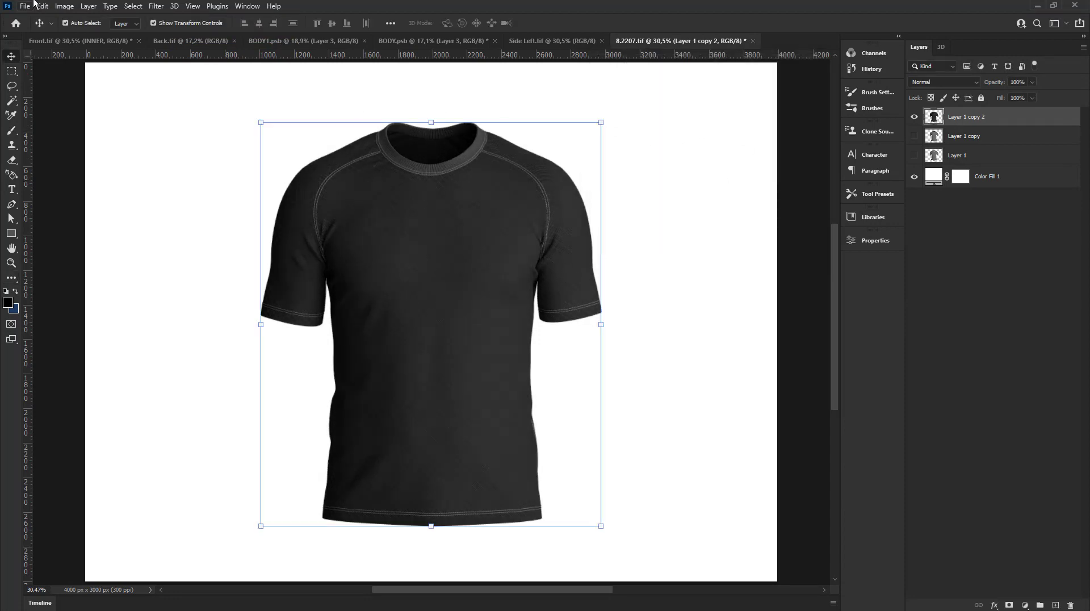
- Apply Brightness/Contrast to the shirt, ending near brightness 41 and contrast 56
{"action": "left_click", "coordinate": [64, 6]}
{"action": "mouse_move", "coordinate": [82, 35]}
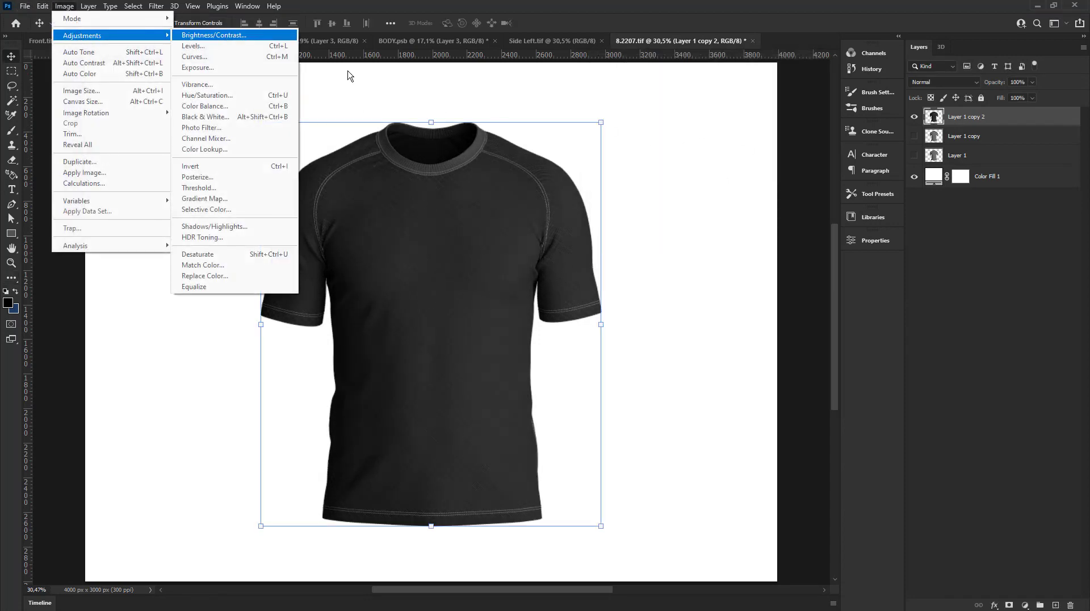
{"action": "left_click", "coordinate": [227, 36]}
{"action": "left_click_drag", "start_coordinate": [765, 180], "coordinate": [746, 181]}
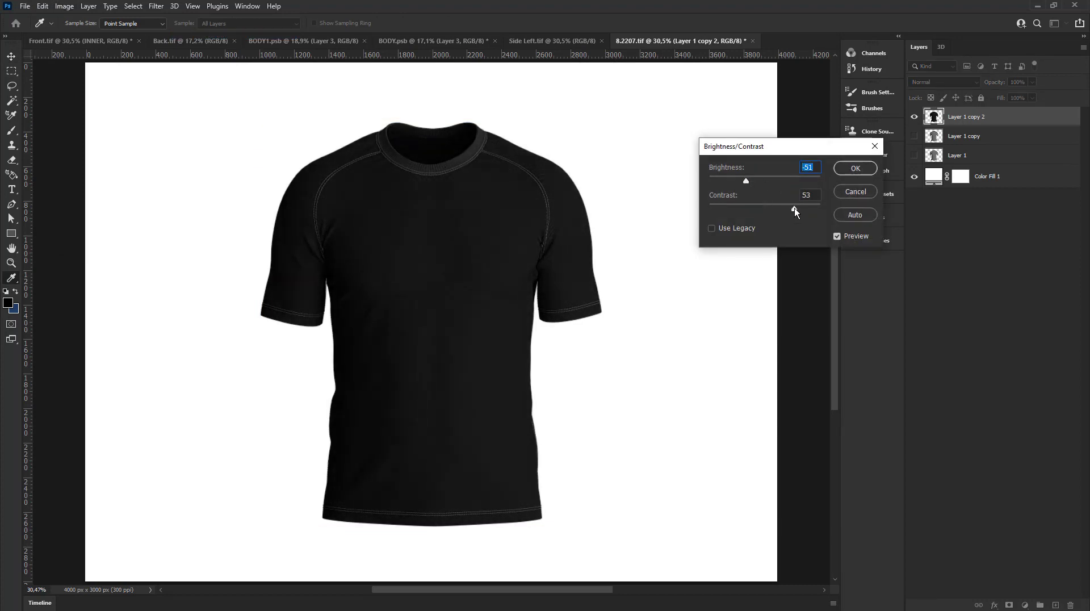
{"action": "left_click_drag", "start_coordinate": [774, 208], "coordinate": [794, 209]}
{"action": "left_click_drag", "start_coordinate": [746, 181], "coordinate": [780, 180]}
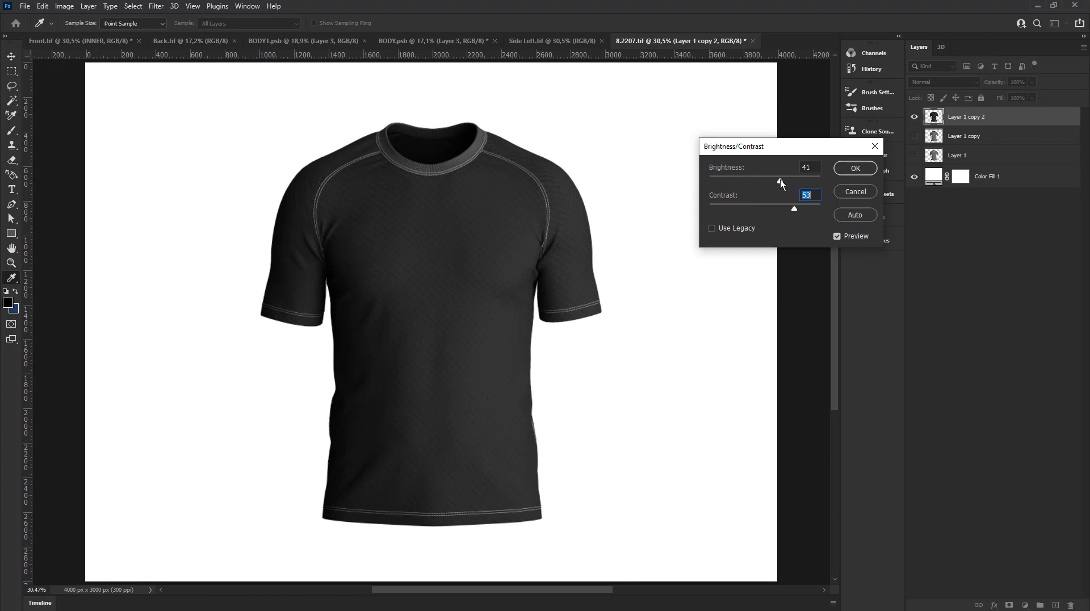
{"action": "left_click", "coordinate": [824, 210]}
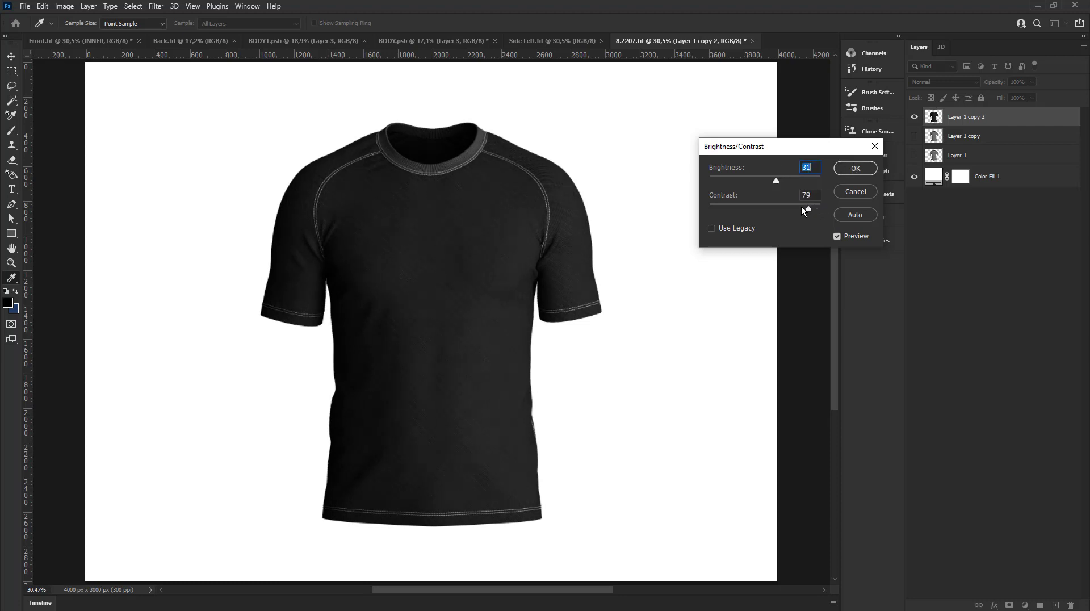
{"action": "left_click_drag", "start_coordinate": [801, 207], "coordinate": [795, 206]}
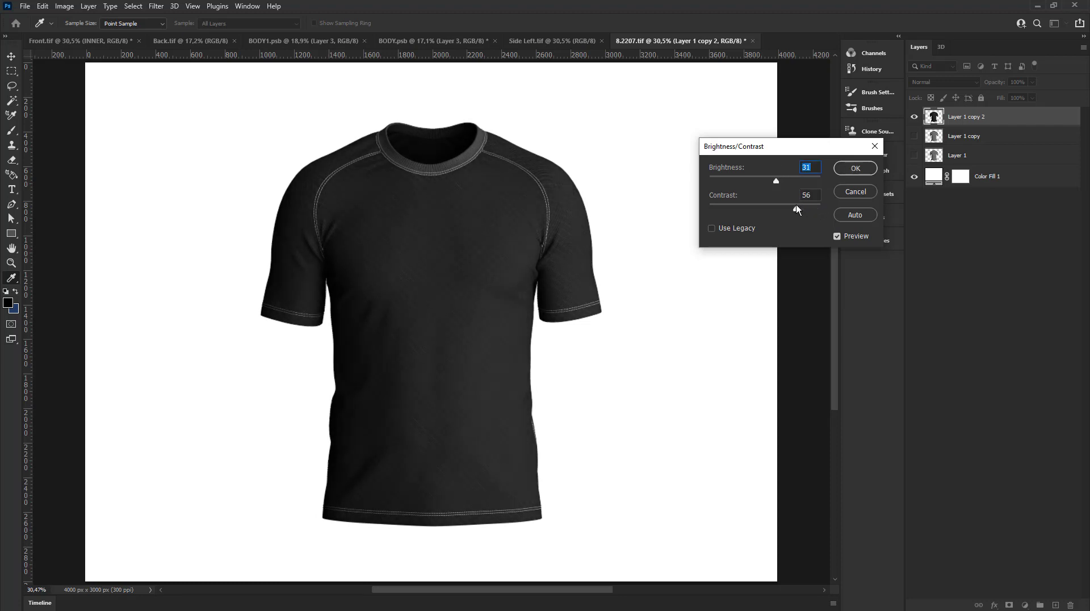
{"action": "left_click", "coordinate": [849, 168]}
{"action": "key", "text": "v"}
- Try a Curves adjustment that pulls down the upper tones, then discard it
{"action": "left_click", "coordinate": [65, 6]}
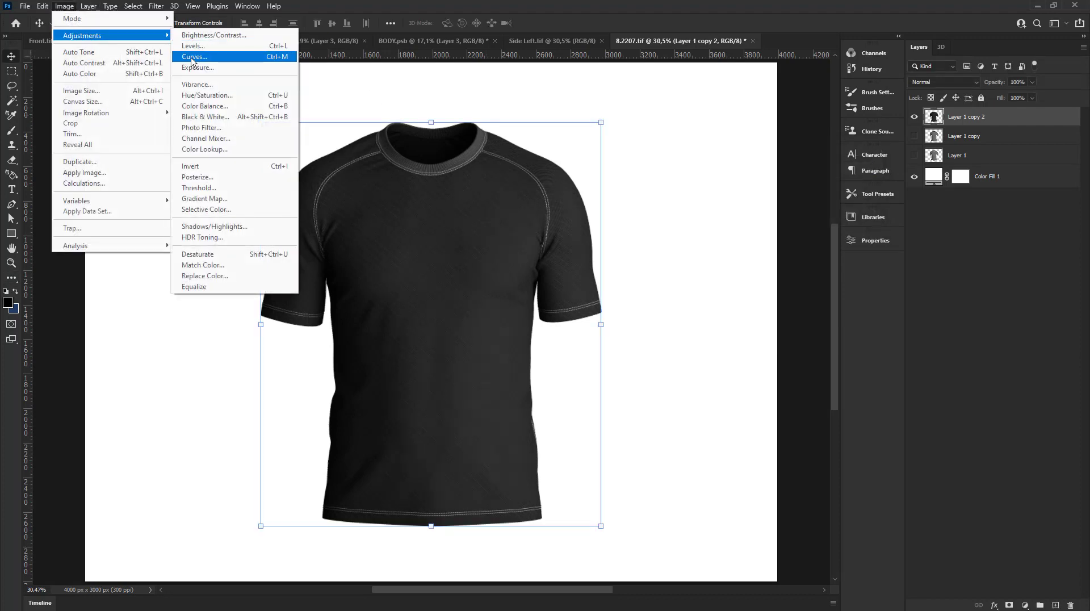
{"action": "left_click", "coordinate": [194, 57]}
{"action": "left_click_drag", "start_coordinate": [670, 144], "coordinate": [672, 147]}
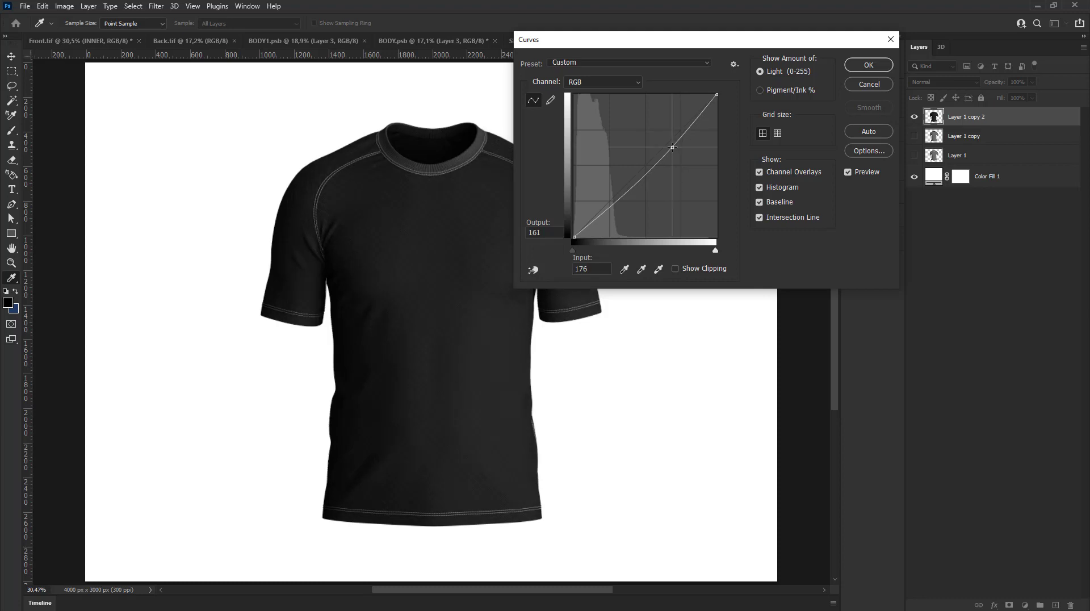
{"action": "left_click_drag", "start_coordinate": [610, 203], "coordinate": [625, 204]}
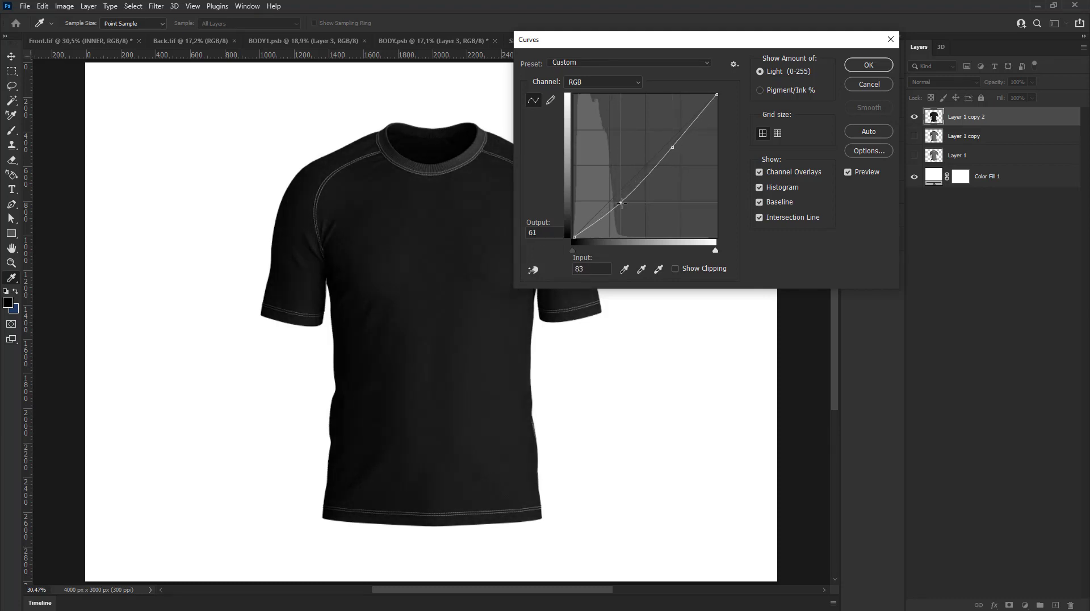
{"action": "left_click_drag", "start_coordinate": [674, 150], "coordinate": [679, 169]}
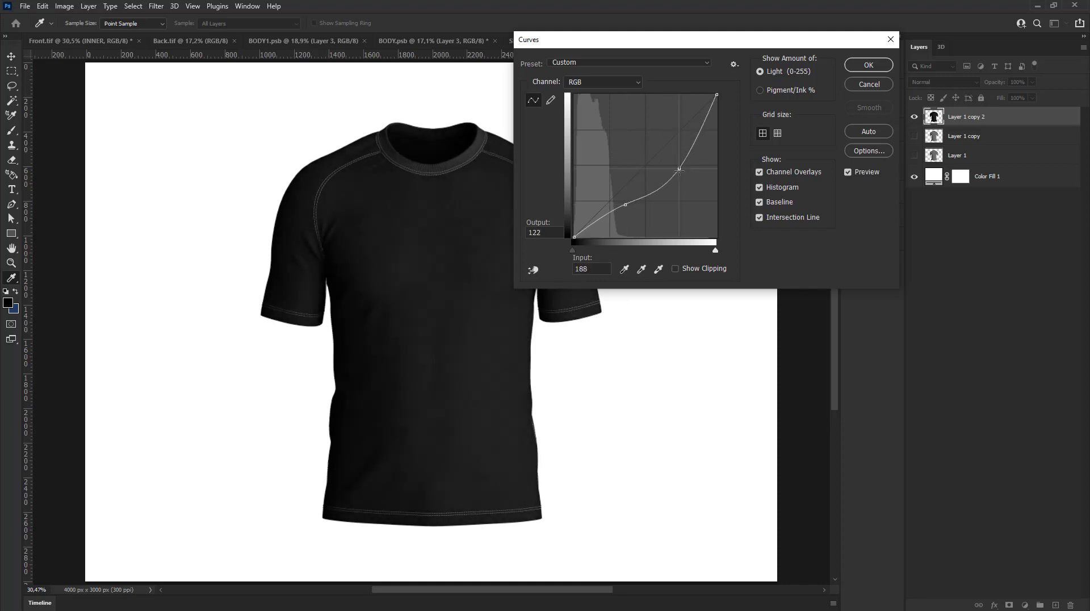
{"action": "left_click", "coordinate": [863, 84]}
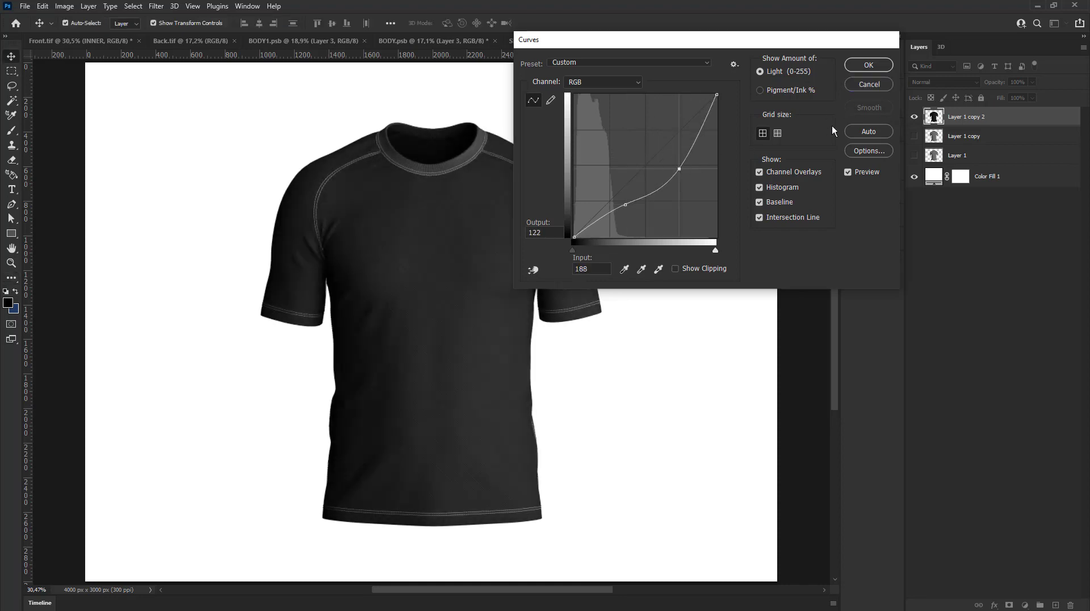
- Duplicate Layer 1 copy 2 as Layer 1 copy 3, set to Multiply at 50% opacity
{"action": "right_click", "coordinate": [963, 123]}
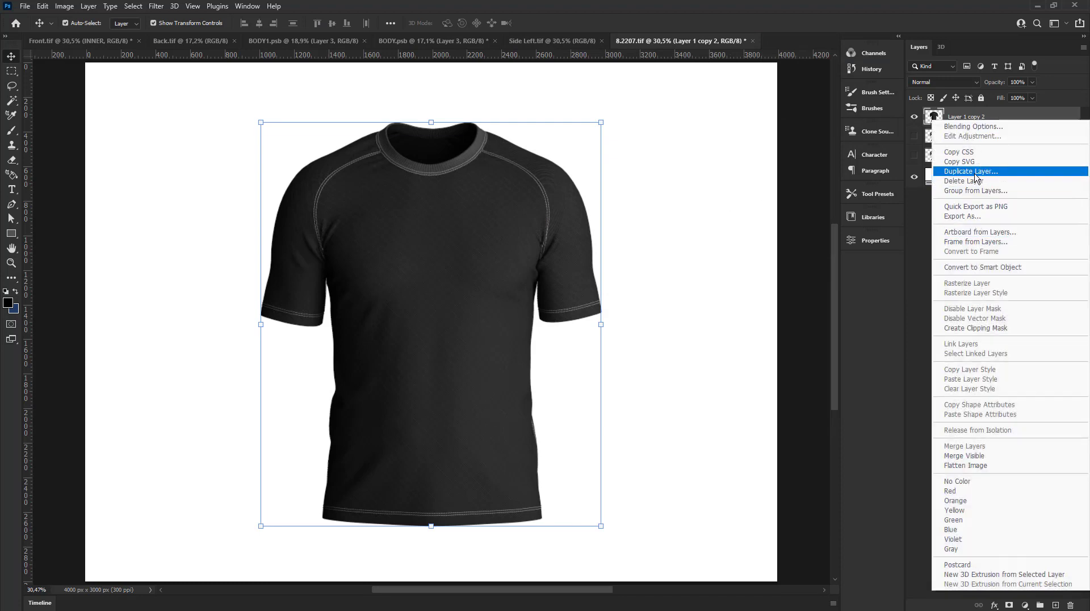
{"action": "left_click", "coordinate": [958, 171]}
{"action": "left_click", "coordinate": [635, 173]}
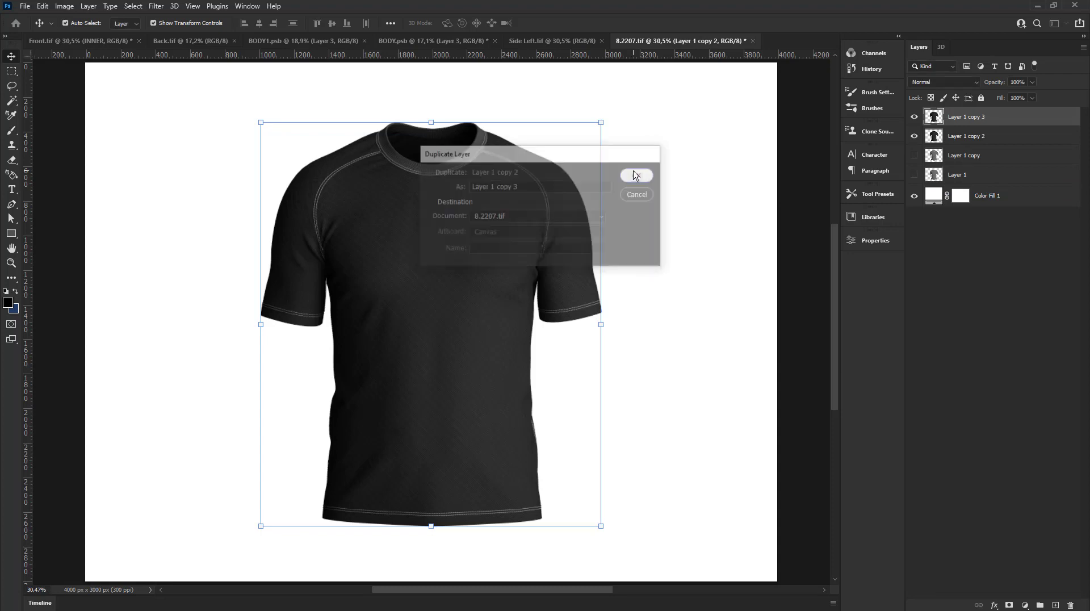
{"action": "left_click", "coordinate": [938, 82]}
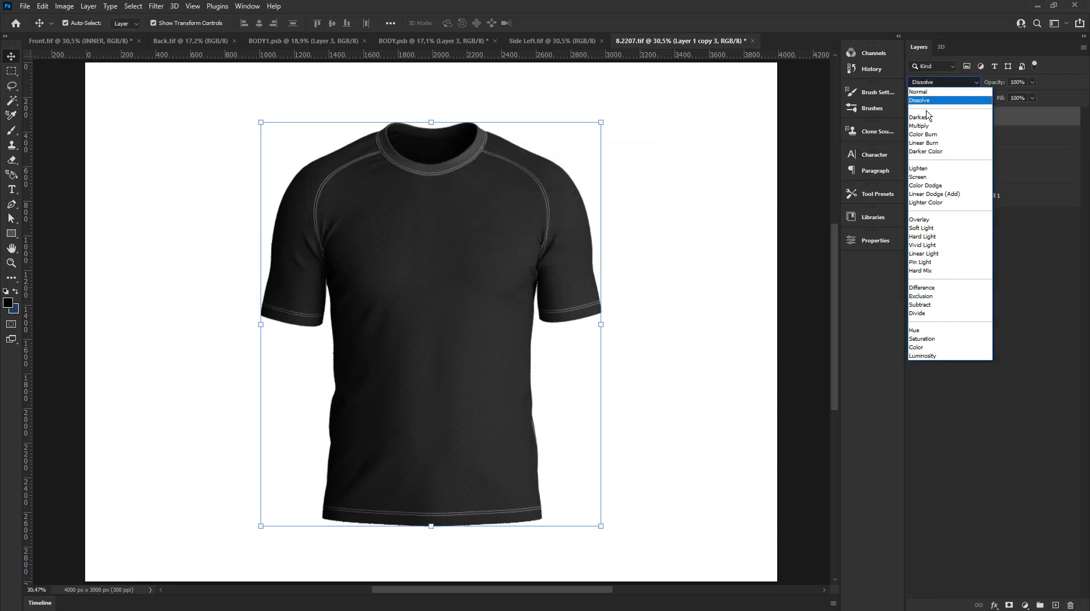
{"action": "left_click", "coordinate": [942, 124]}
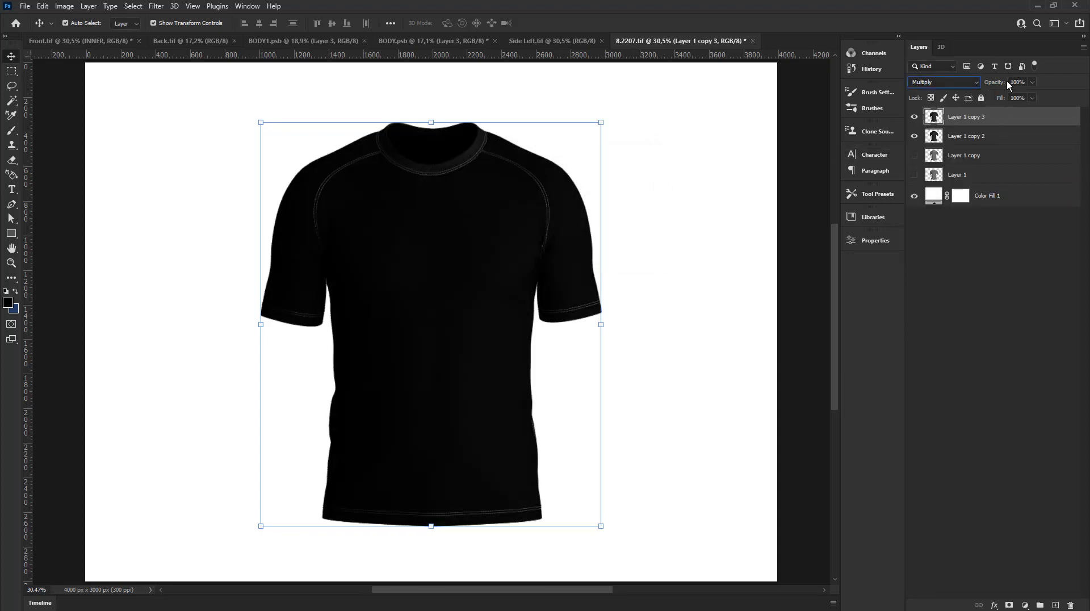
{"action": "key", "text": "Tab"}
{"action": "type", "text": "50"}
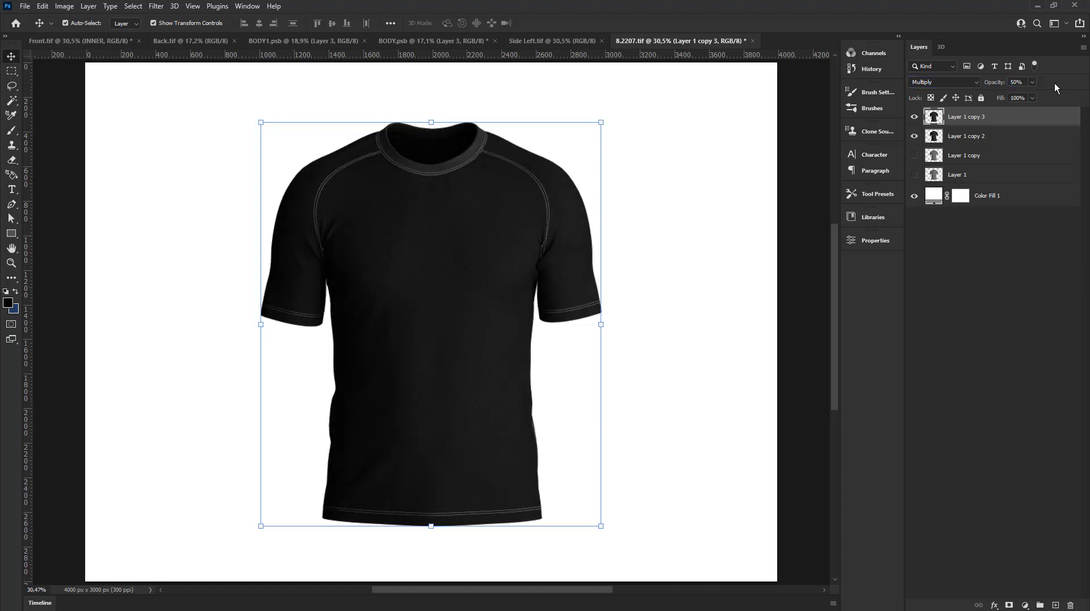
- Merge Layer 1 copy 2 and Layer 1 copy 3 into one dark shirt layer
{"action": "left_click", "coordinate": [981, 137], "text": "shift"}
{"action": "right_click", "coordinate": [981, 136]}
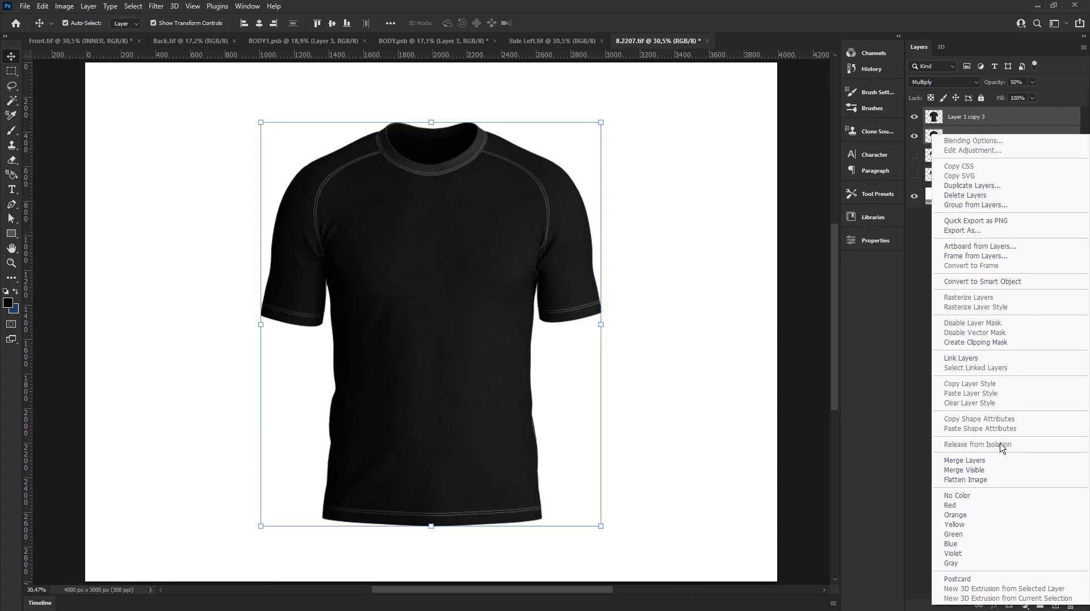
{"action": "left_click", "coordinate": [976, 460]}
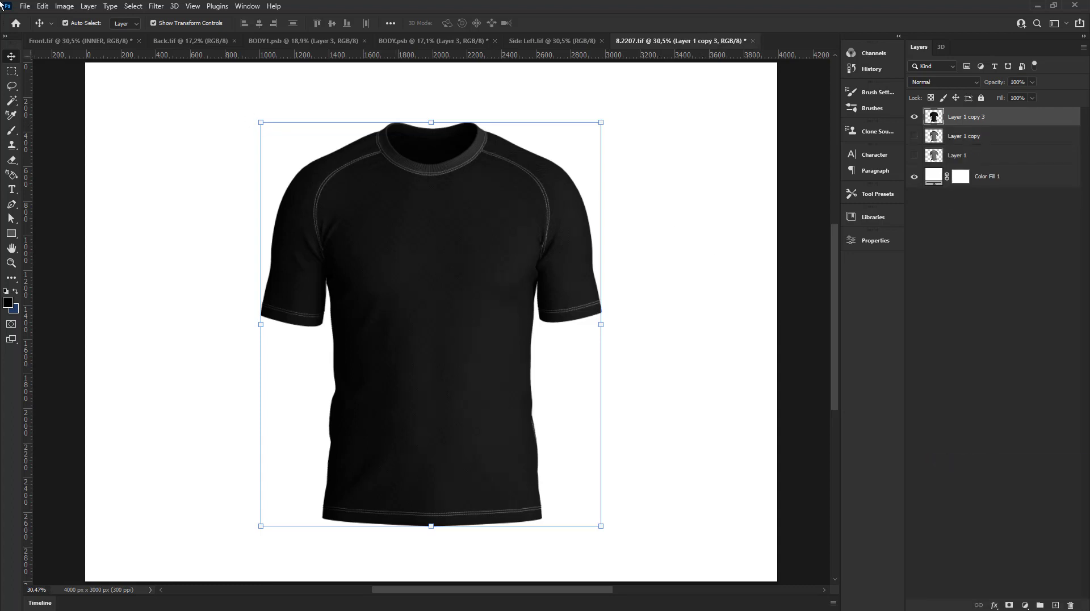
- Apply Levels 14 / 1,30 / 255 to Layer 1 copy 3 and set it to Screen blending
{"action": "left_click", "coordinate": [73, 6]}
{"action": "mouse_move", "coordinate": [82, 35]}
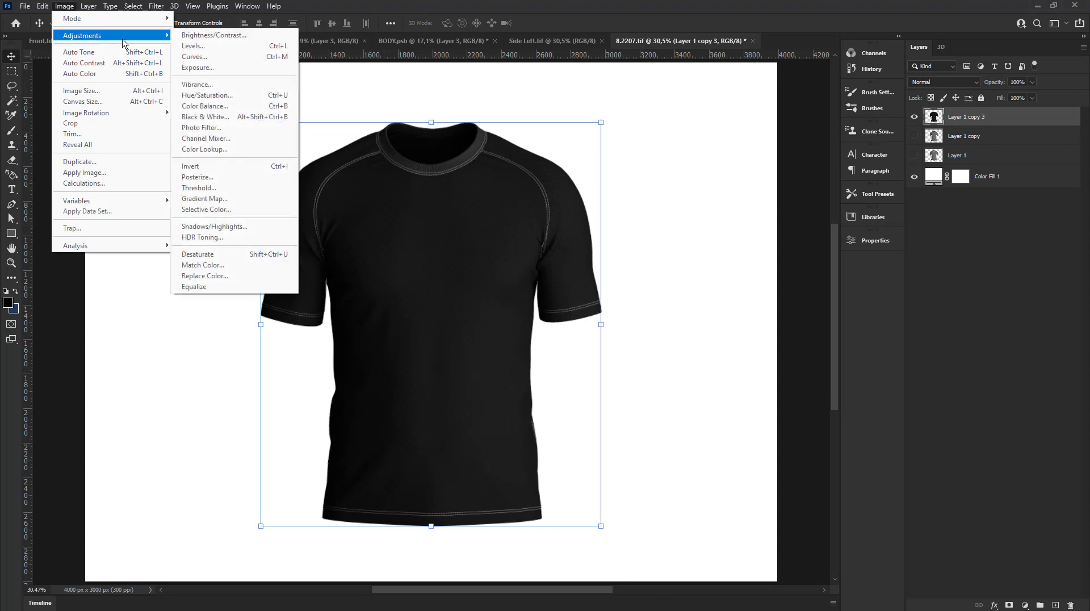
{"action": "left_click", "coordinate": [196, 45]}
{"action": "left_click_drag", "start_coordinate": [674, 186], "coordinate": [610, 183]}
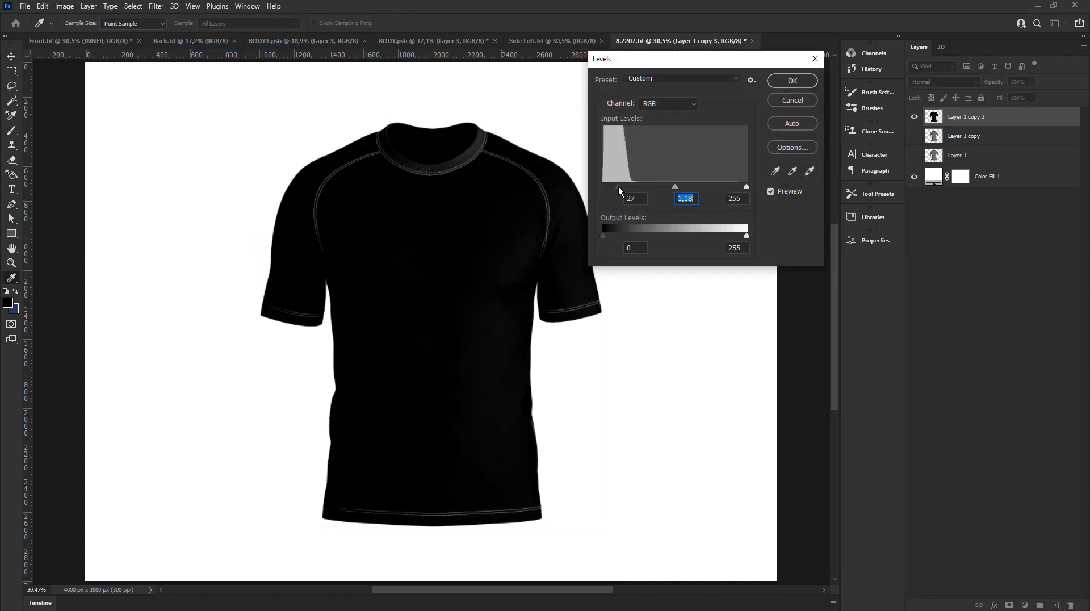
{"action": "left_click", "coordinate": [646, 197]}
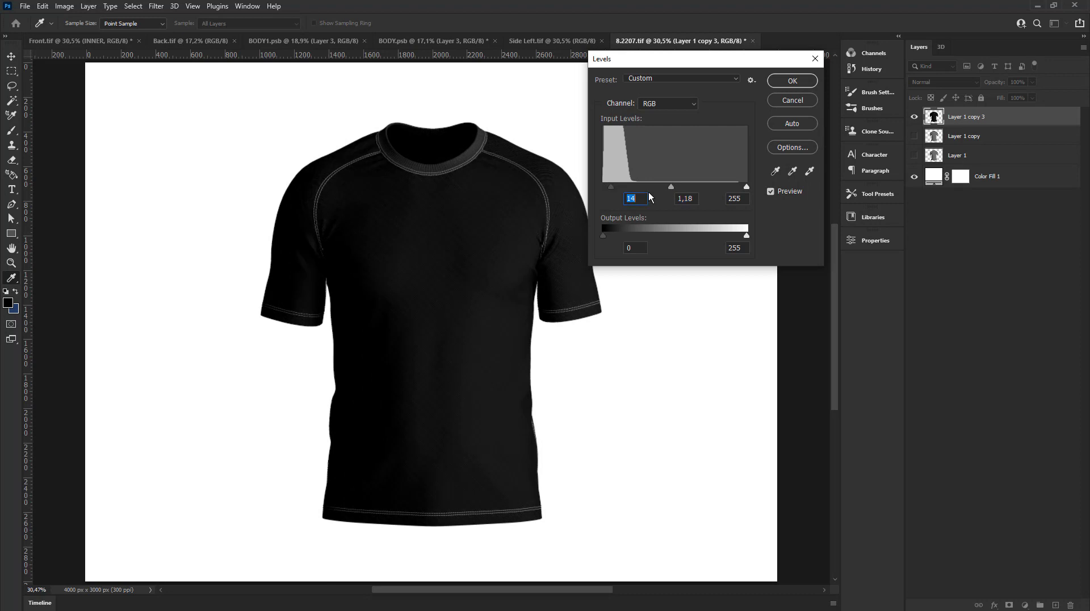
{"action": "key", "text": "Tab"}
{"action": "left_click", "coordinate": [791, 81]}
{"action": "key", "text": "v"}
{"action": "left_click", "coordinate": [971, 83]}
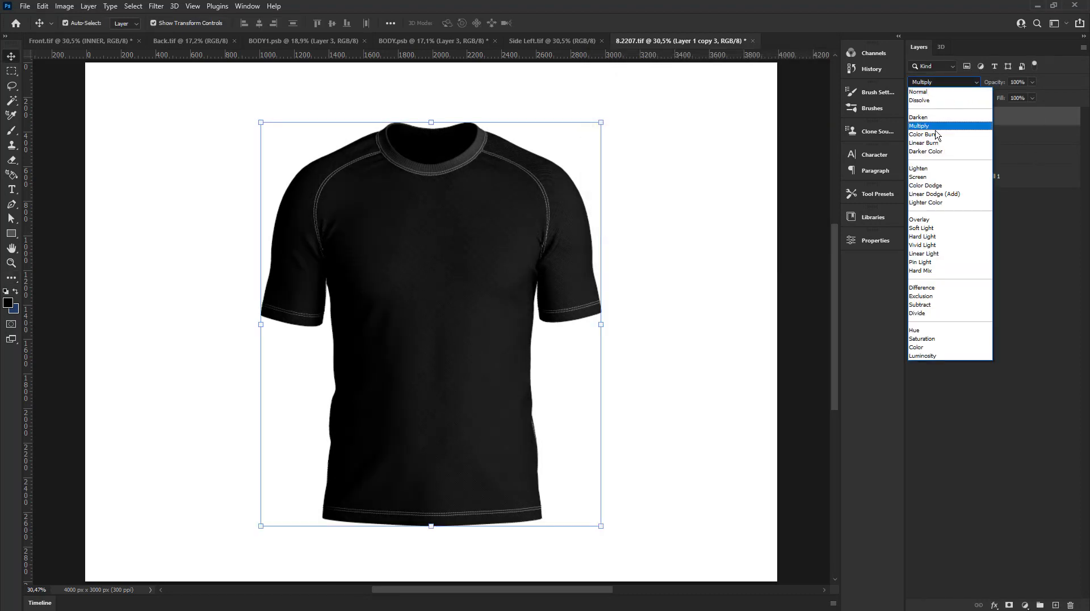
{"action": "left_click", "coordinate": [915, 178]}
- Hide Layer 1 copy 3 and Layer 1, then show and select Layer 1 copy
{"action": "left_click", "coordinate": [914, 117]}
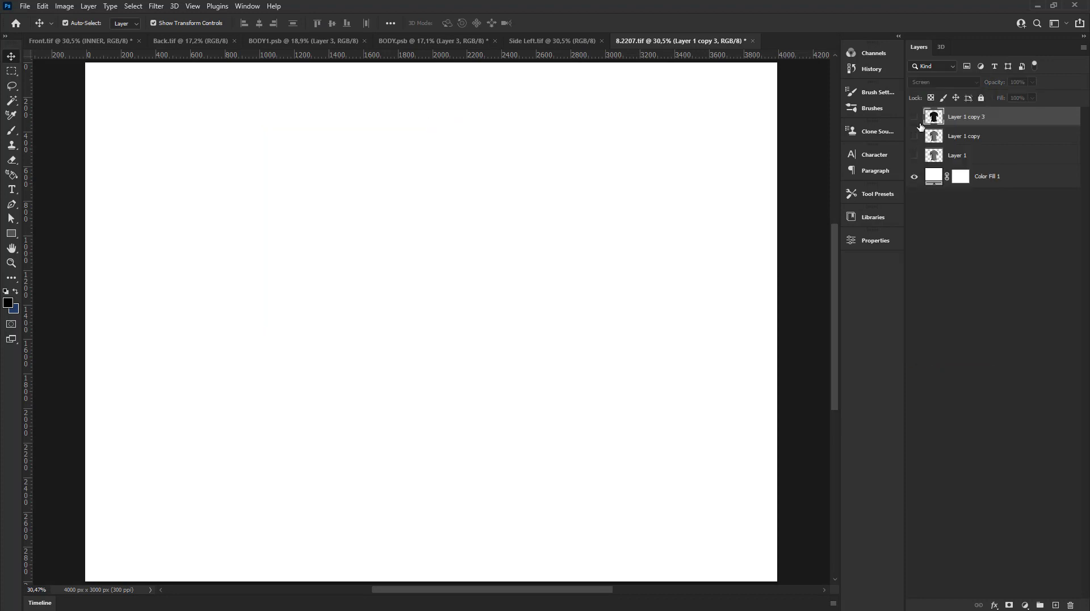
{"action": "left_click", "coordinate": [912, 155]}
{"action": "left_click", "coordinate": [914, 155]}
{"action": "left_click", "coordinate": [913, 136]}
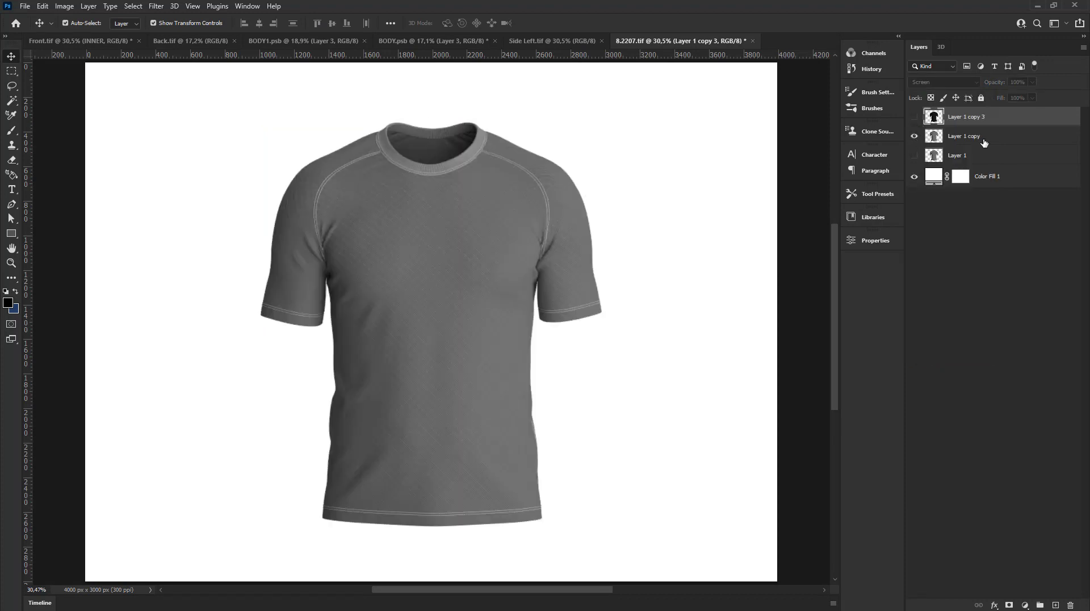
{"action": "left_click", "coordinate": [973, 139]}
- Apply Levels 11 / 1,58 / 255 to Layer 1 copy to lighten the grey shirt
{"action": "left_click", "coordinate": [64, 6]}
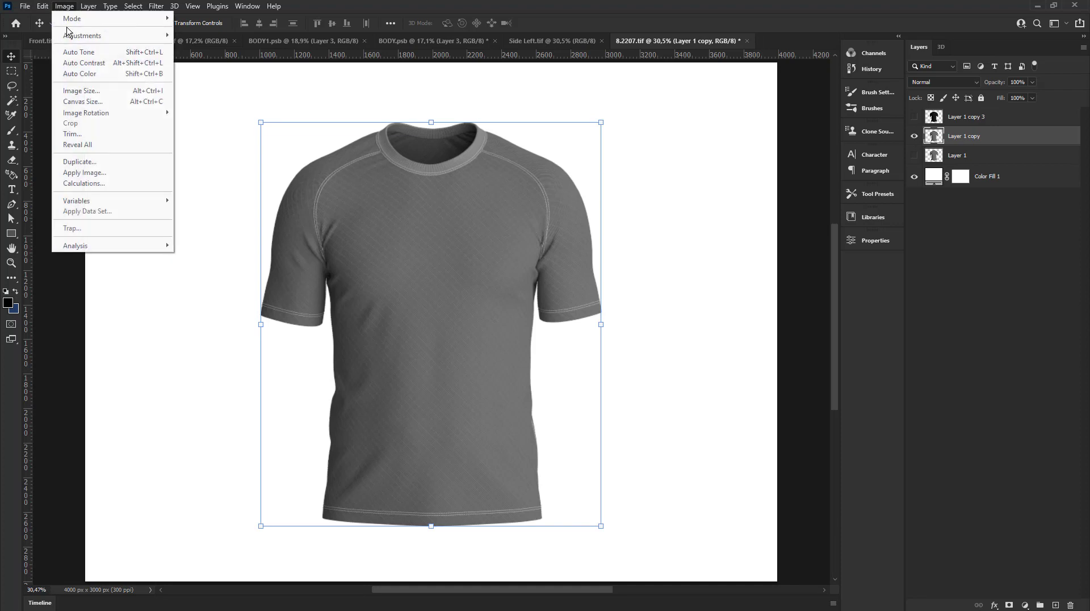
{"action": "left_click", "coordinate": [204, 45]}
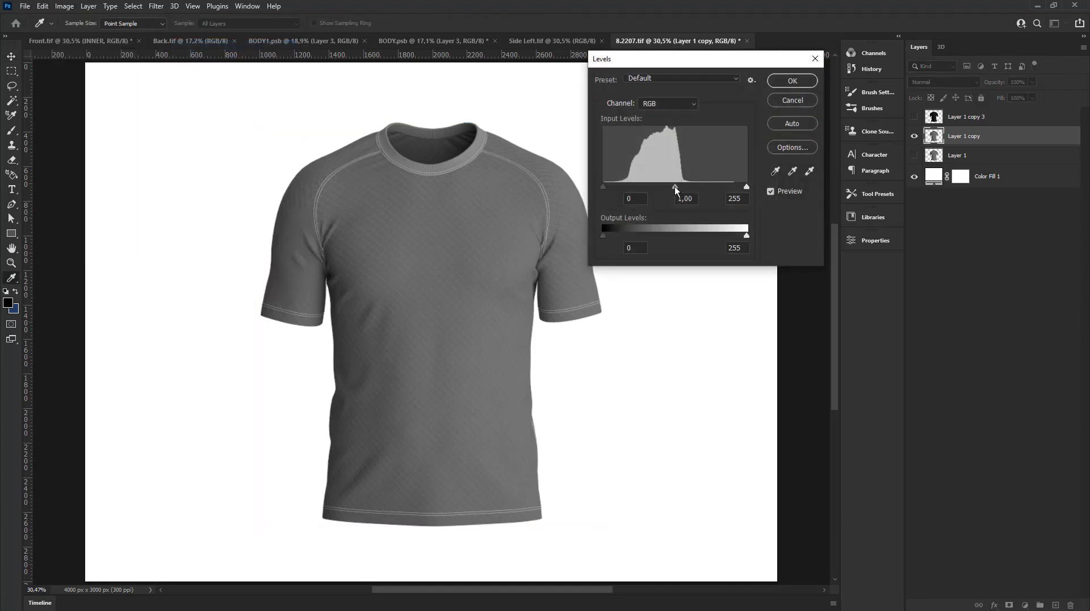
{"action": "left_click_drag", "start_coordinate": [674, 186], "coordinate": [652, 187]}
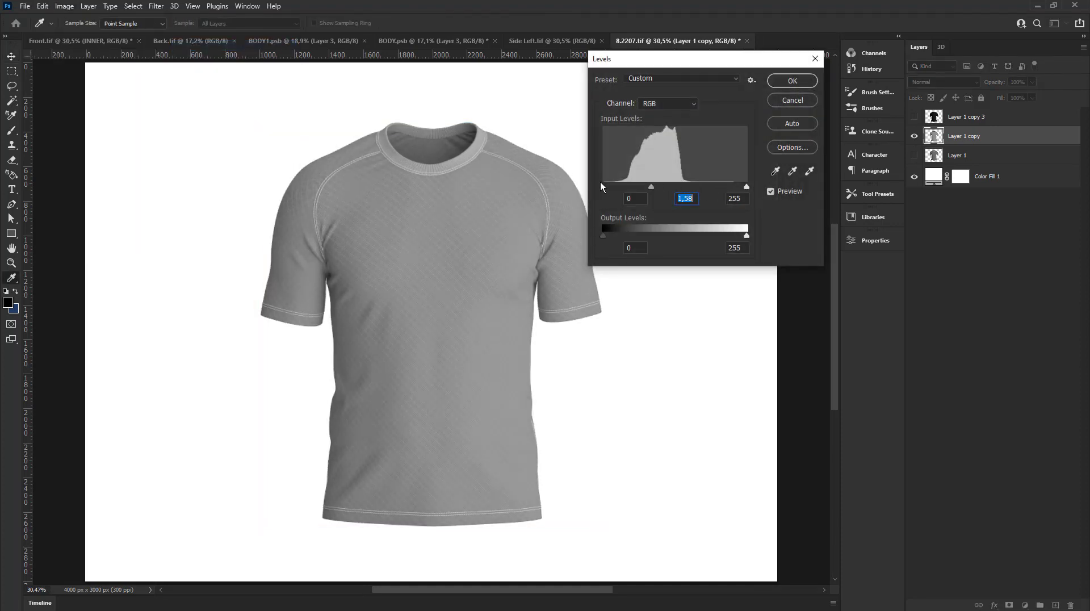
{"action": "left_click_drag", "start_coordinate": [603, 186], "coordinate": [615, 186]}
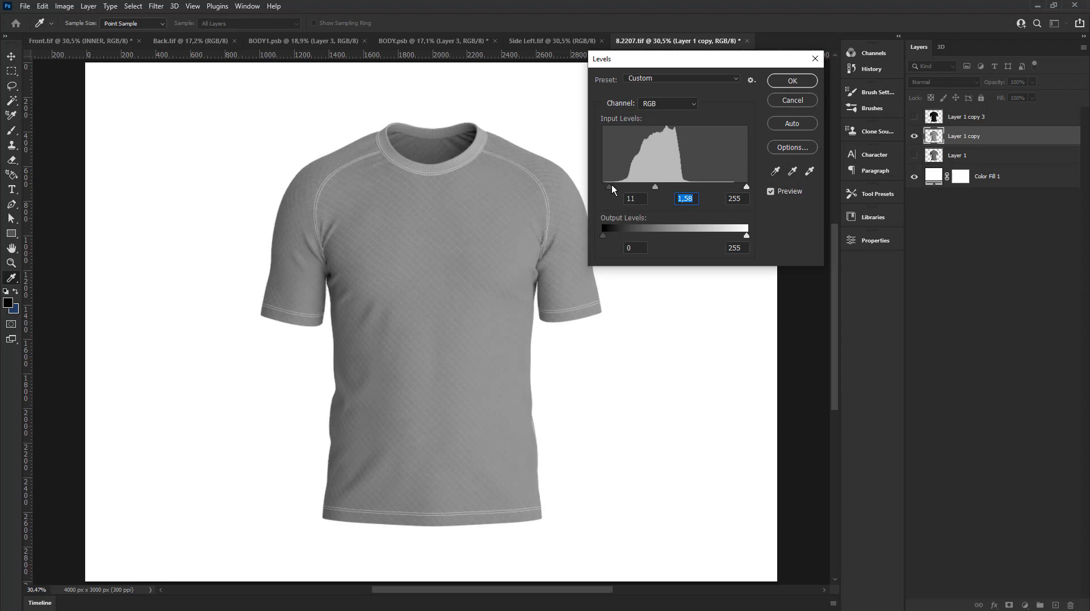
{"action": "left_click", "coordinate": [792, 81]}
- Raise Layer 1 copy's brightness and contrast with Brightness/Contrast
{"action": "key", "text": "v"}
{"action": "left_click", "coordinate": [64, 6]}
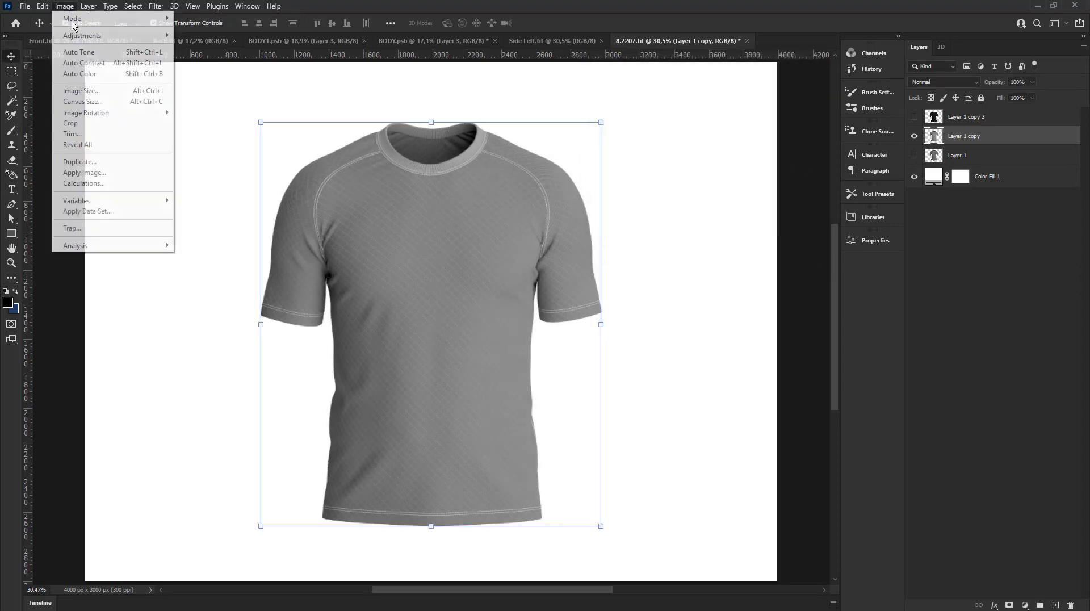
{"action": "left_click", "coordinate": [221, 36]}
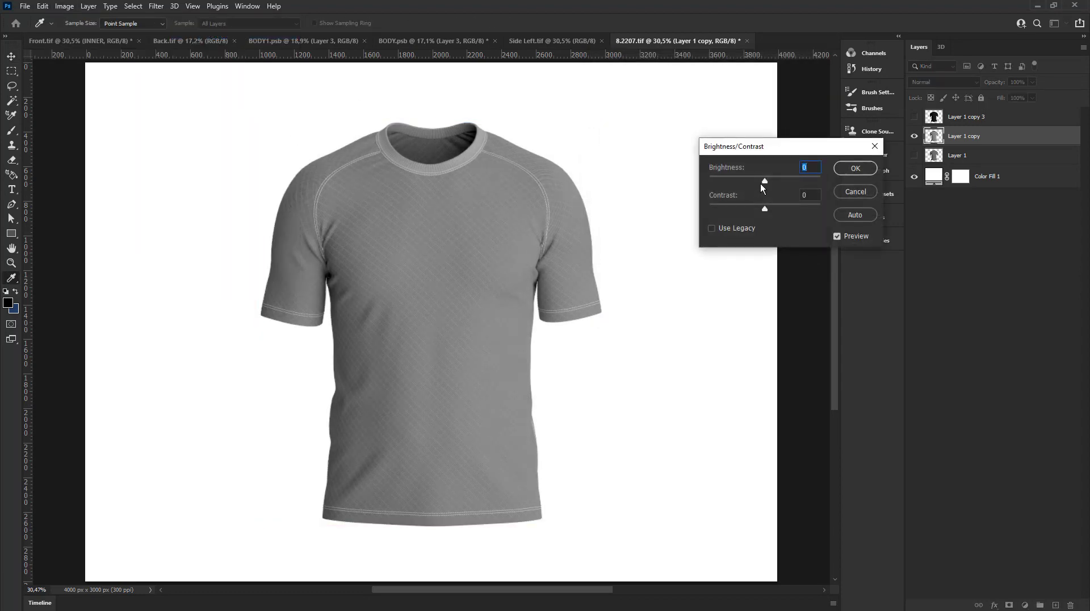
{"action": "mouse_move", "coordinate": [765, 182]}
{"action": "left_mouse_down"}
{"action": "mouse_move", "coordinate": [782, 182]}
{"action": "mouse_move", "coordinate": [754, 209]}
{"action": "mouse_move", "coordinate": [734, 206]}
{"action": "mouse_move", "coordinate": [784, 209]}
{"action": "left_mouse_up"}
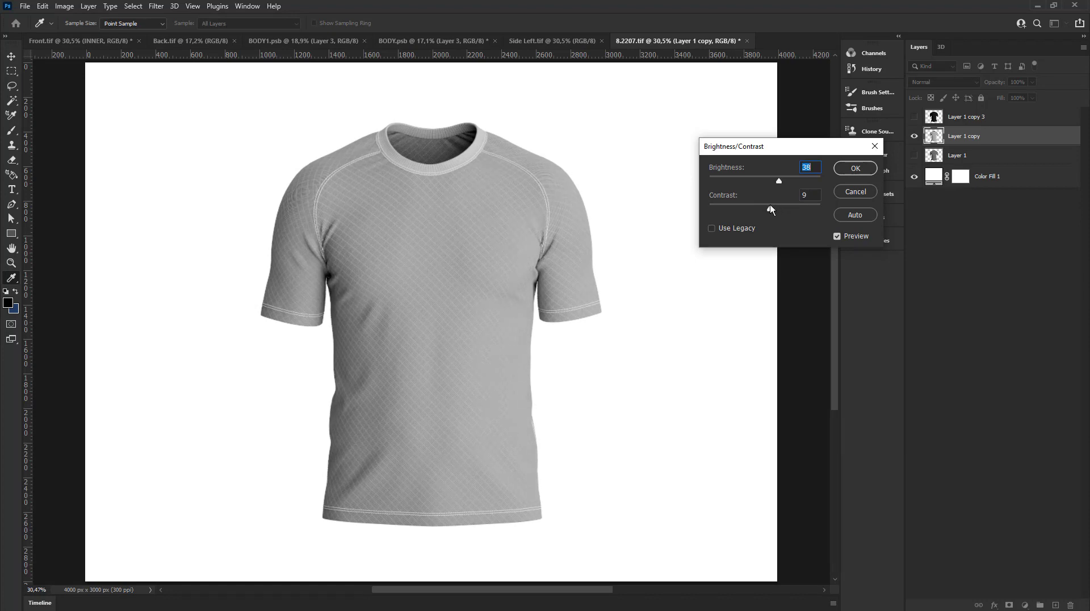
{"action": "left_click", "coordinate": [854, 168]}
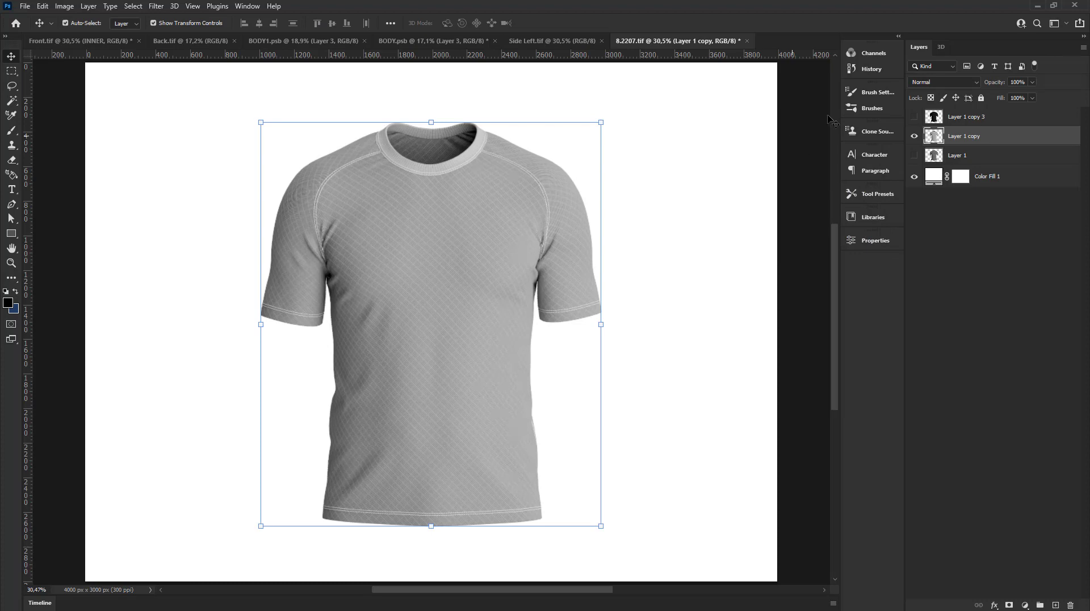
- Set Layer 1 copy's blending to Linear Burn and select Layer 1
{"action": "left_click", "coordinate": [952, 81]}
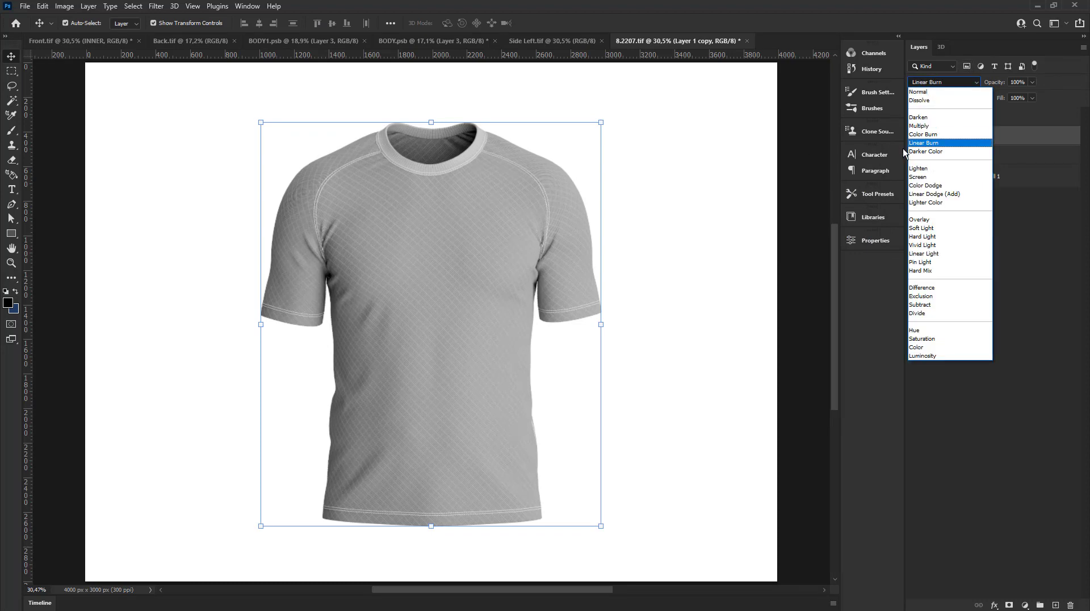
{"action": "left_click", "coordinate": [924, 143]}
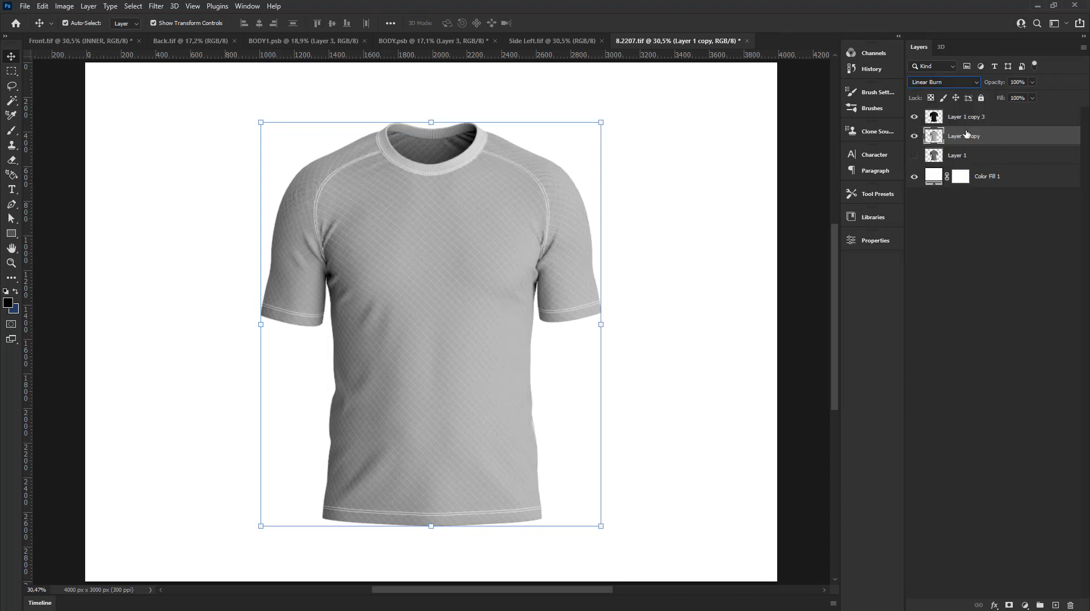
{"action": "left_click", "coordinate": [968, 152]}
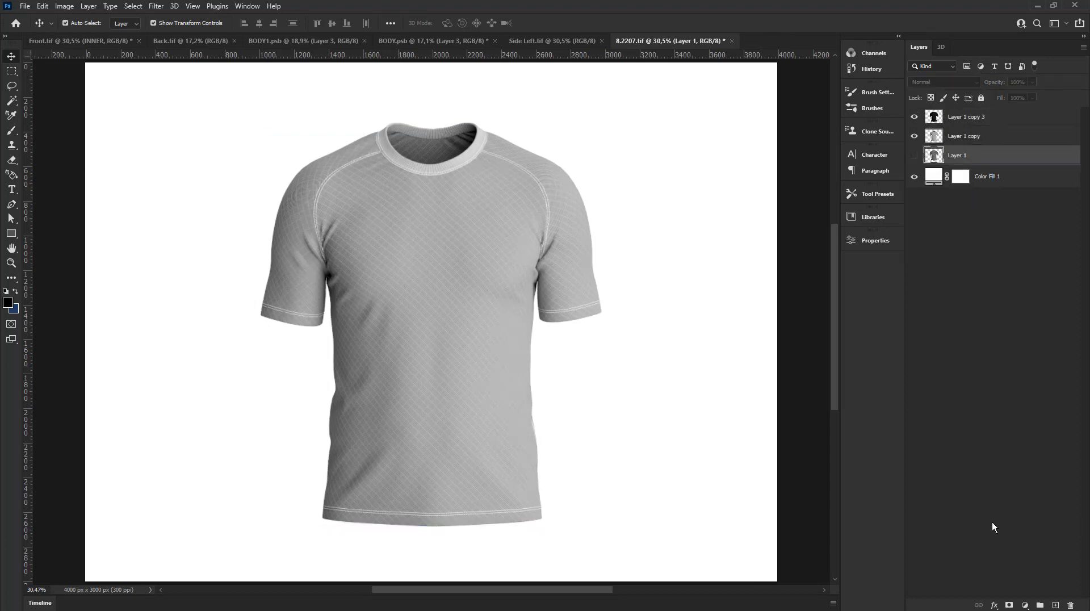
- Add a golden yellow (ffd800) Solid Color fill layer above Layer 1
{"action": "left_click", "coordinate": [1023, 603]}
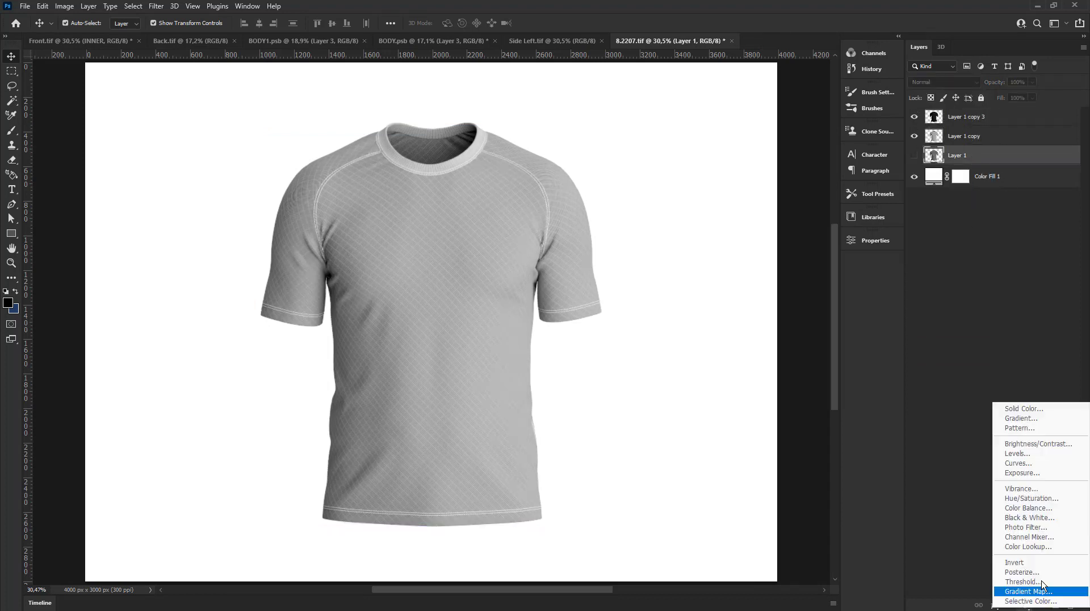
{"action": "left_click", "coordinate": [1023, 408]}
{"action": "left_click_drag", "start_coordinate": [826, 161], "coordinate": [827, 156]}
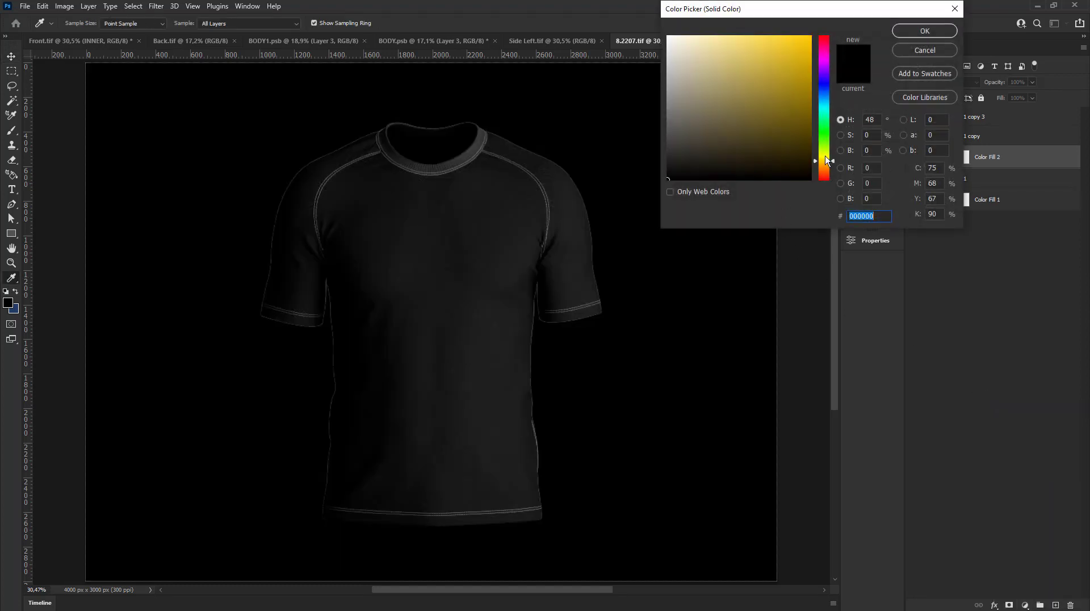
{"action": "left_click_drag", "start_coordinate": [779, 114], "coordinate": [850, 32]}
{"action": "left_click_drag", "start_coordinate": [829, 158], "coordinate": [829, 160]}
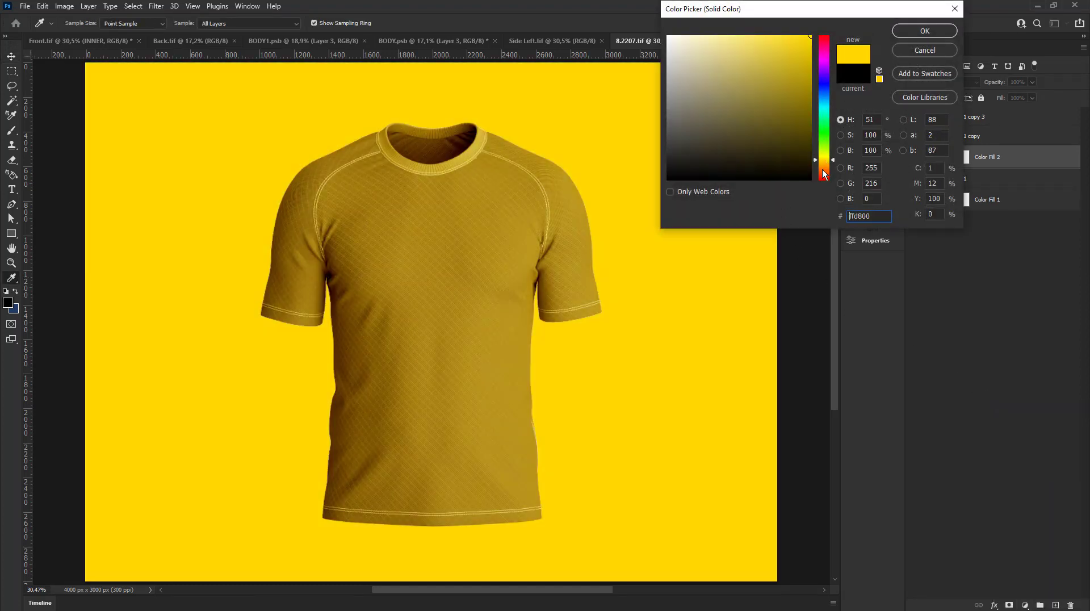
{"action": "left_click", "coordinate": [933, 32]}
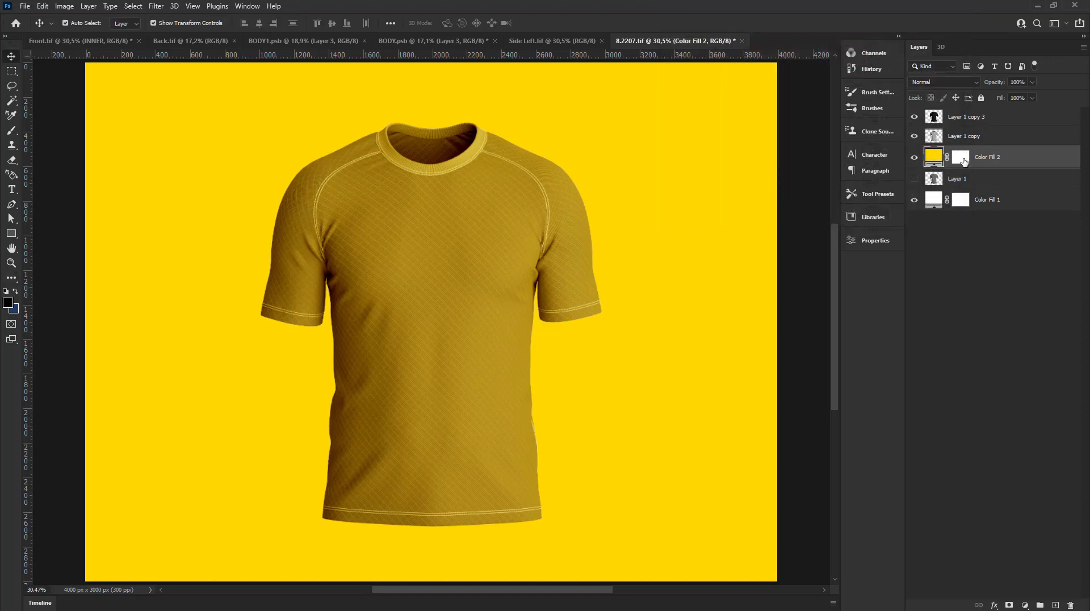
- Load the shirt outline as a selection and mask the yellow fill to it
{"action": "right_click", "coordinate": [963, 159]}
{"action": "left_click", "coordinate": [938, 147]}
{"action": "left_click", "coordinate": [935, 138], "text": "ctrl"}
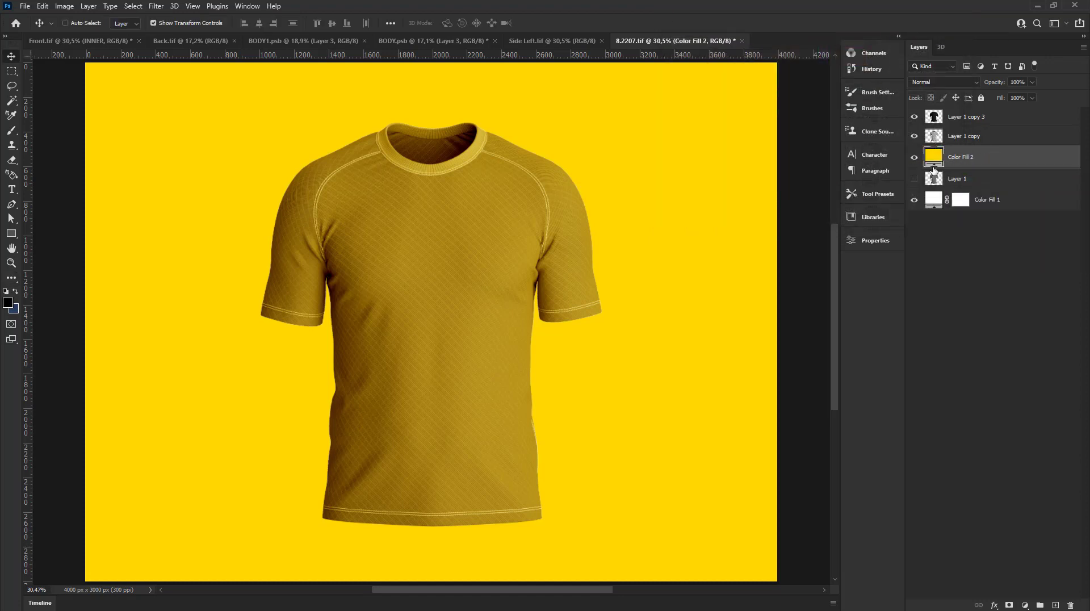
{"action": "left_click", "coordinate": [1008, 604]}
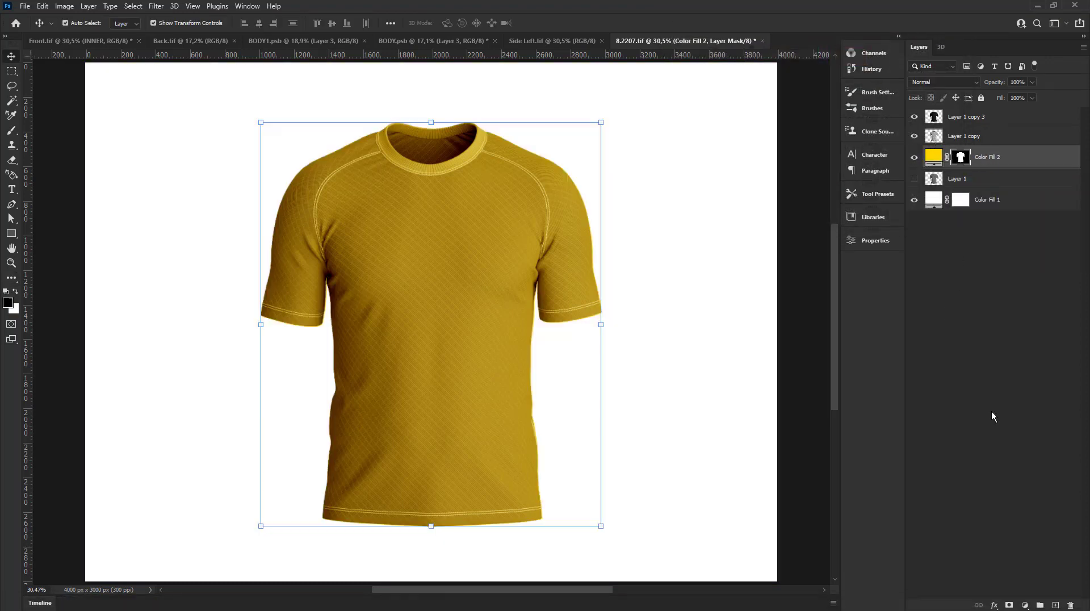
- Switch Layer 1 copy's blending from Linear Burn to Multiply, then select Layer 1 copy 3
{"action": "scroll", "coordinate": [463, 145], "scroll_direction": "down", "scroll_amount": 2}
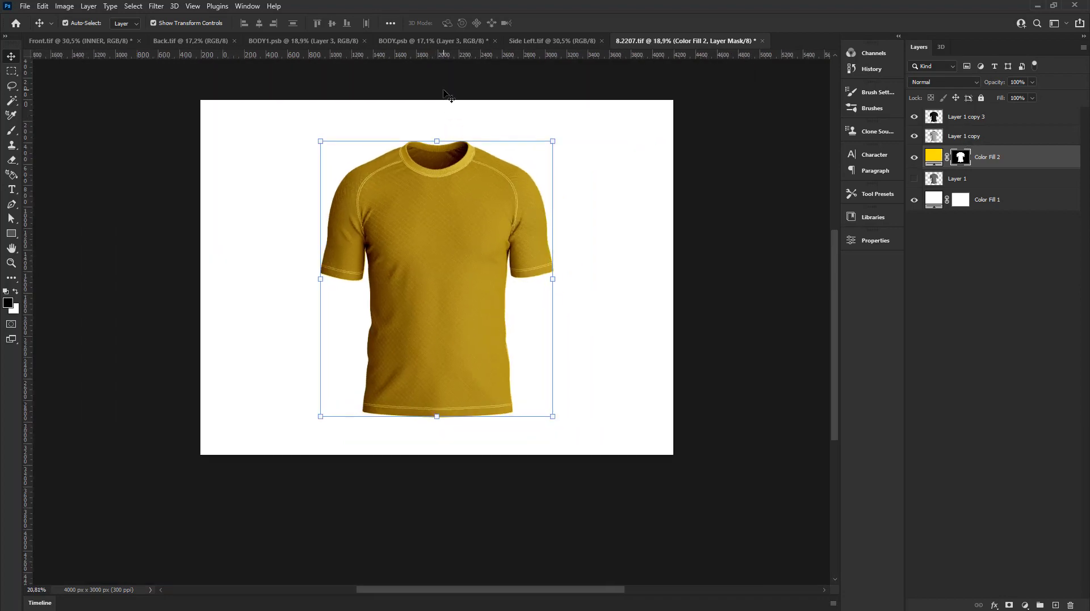
{"action": "left_click", "coordinate": [949, 135]}
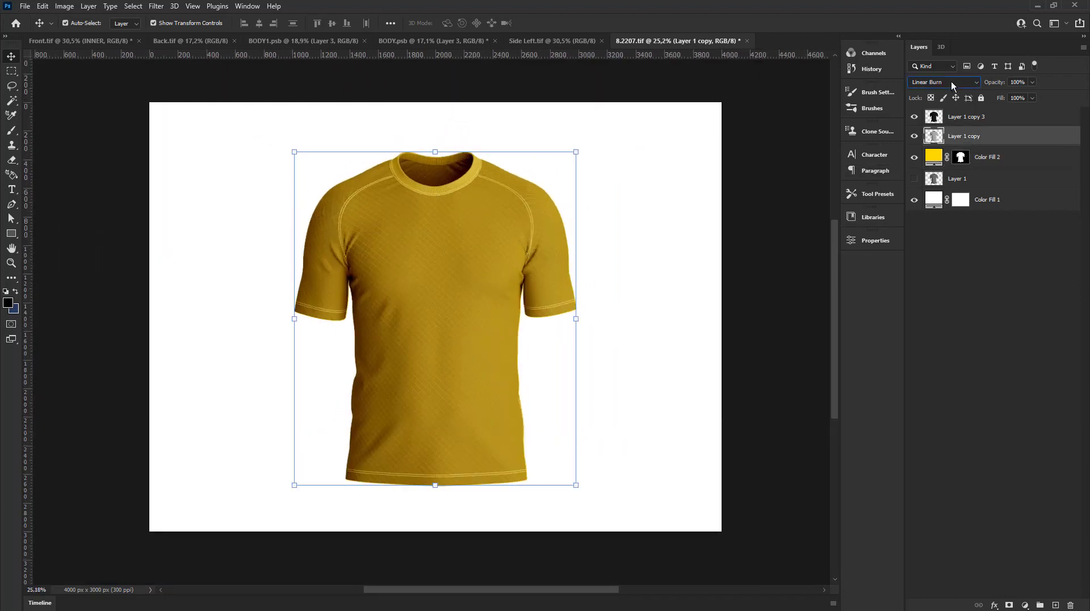
{"action": "left_click", "coordinate": [952, 80]}
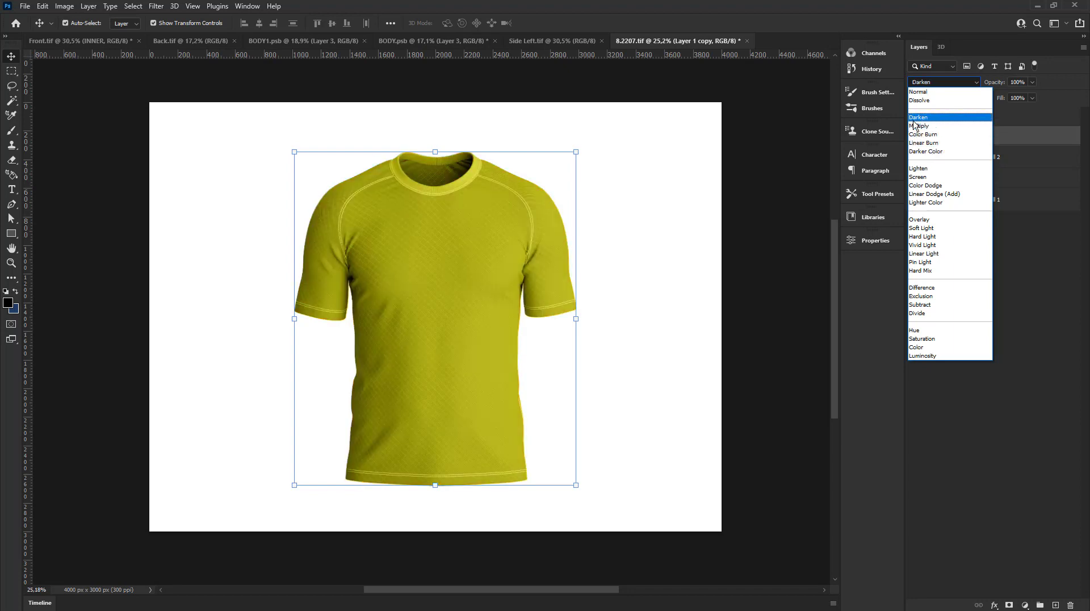
{"action": "left_click", "coordinate": [927, 143]}
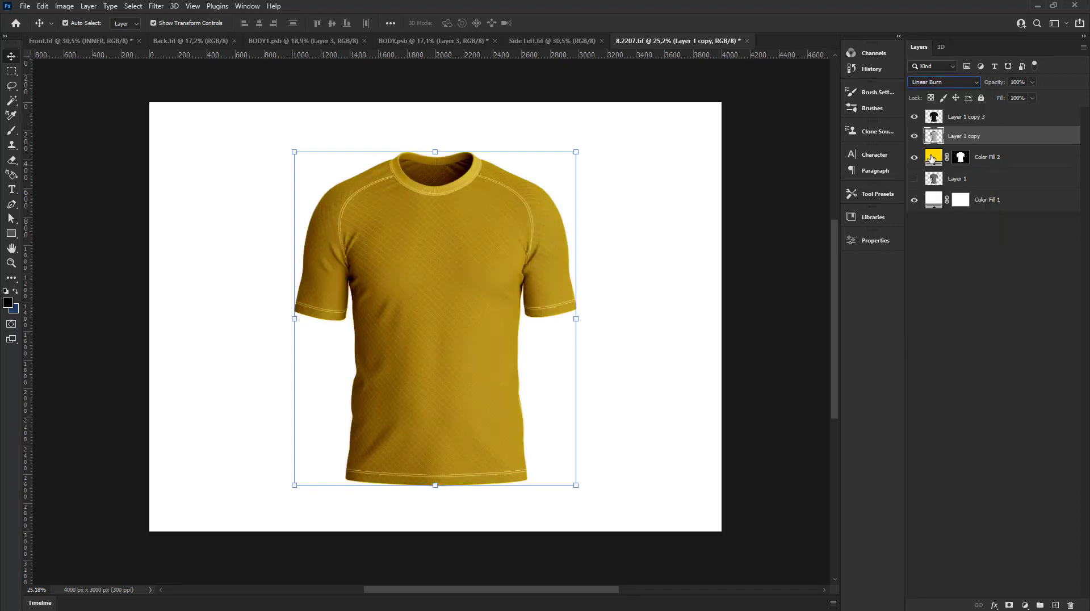
{"action": "left_click", "coordinate": [942, 81]}
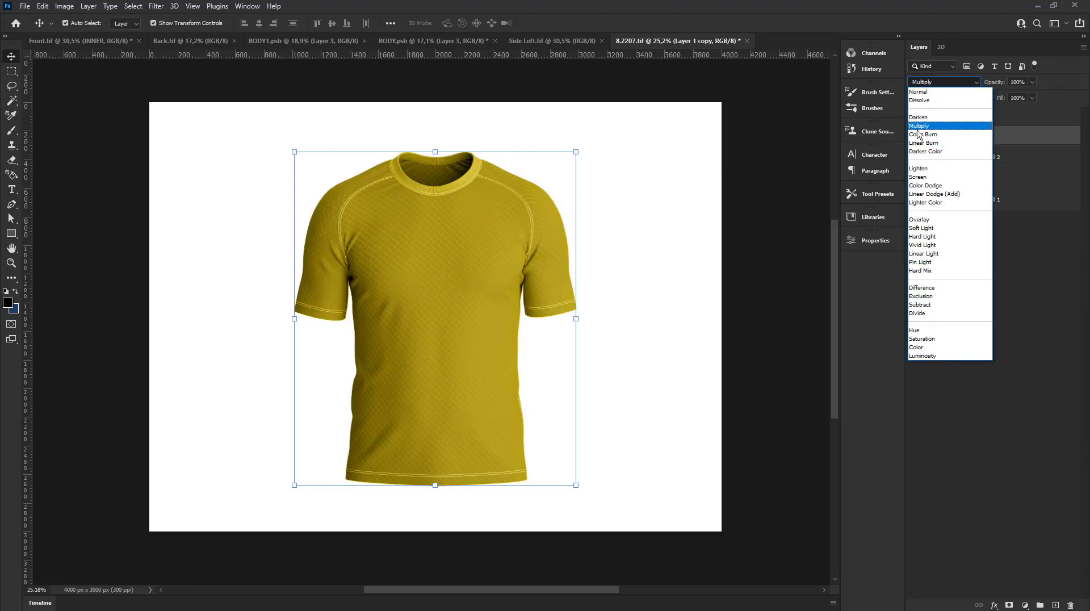
{"action": "left_click", "coordinate": [918, 128]}
{"action": "left_click", "coordinate": [981, 117]}
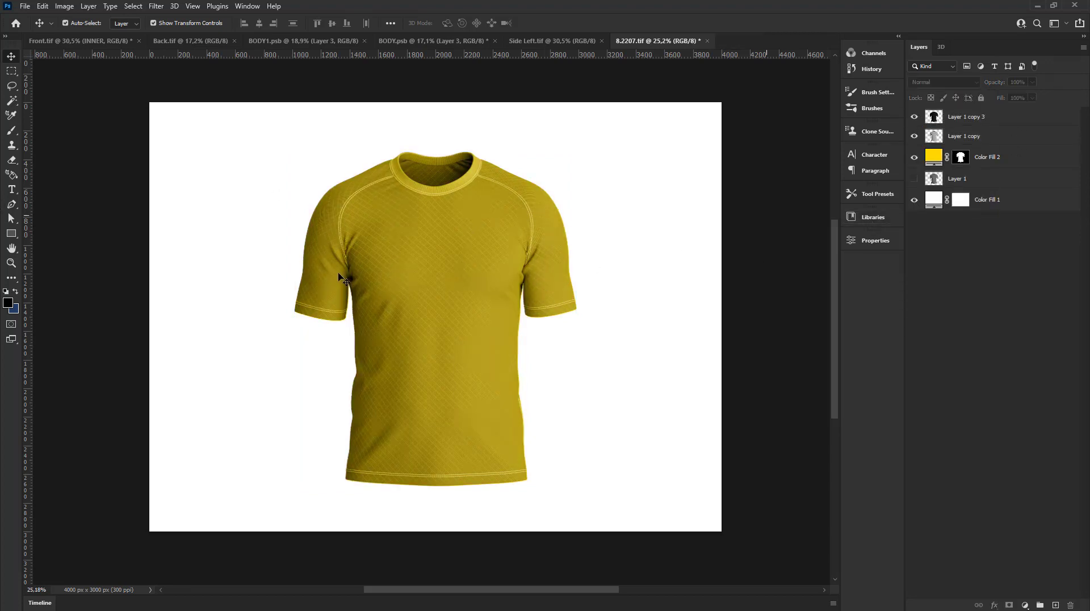
{"action": "scroll", "coordinate": [340, 273], "scroll_direction": "up", "scroll_amount": 1}
{"action": "left_click", "coordinate": [64, 6]}
{"action": "mouse_move", "coordinate": [82, 34]}
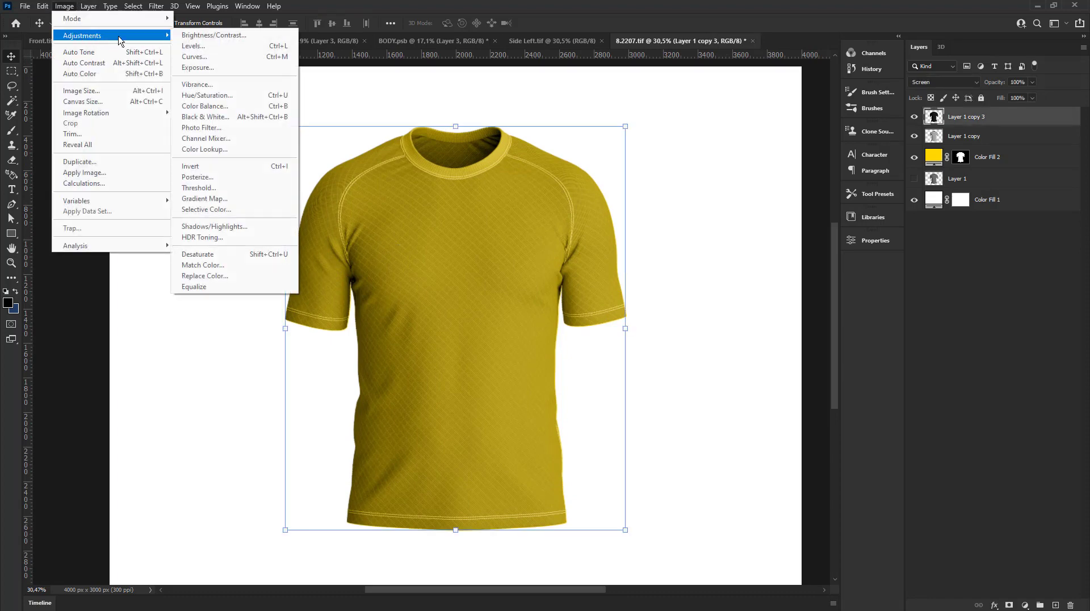
- Apply Levels 12 / 1,78 / 255 to Layer 1 copy 3
{"action": "left_click", "coordinate": [190, 46]}
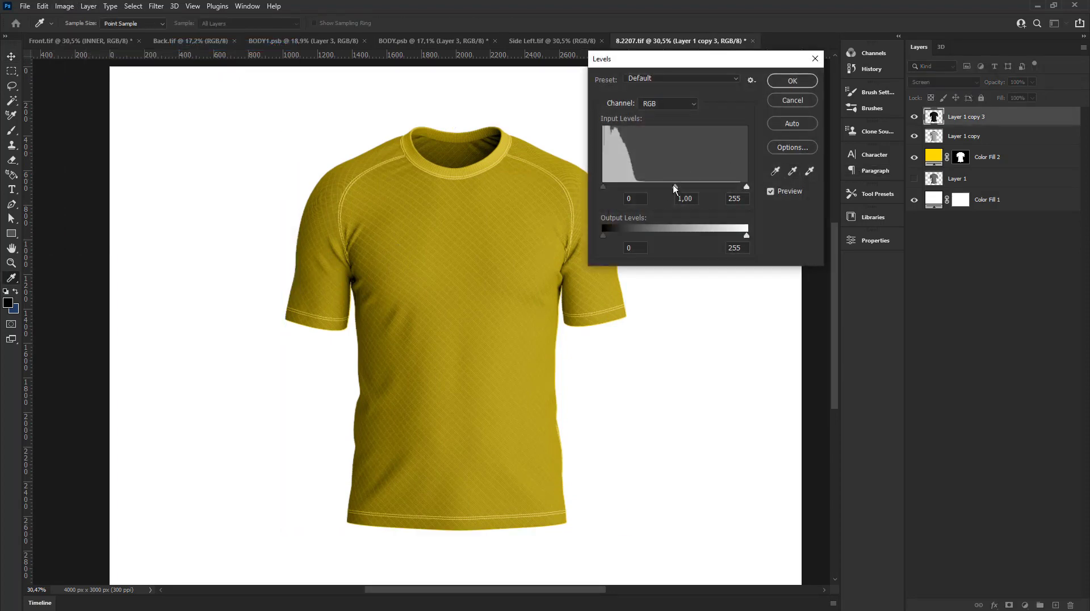
{"action": "left_click_drag", "start_coordinate": [674, 187], "coordinate": [612, 187]}
{"action": "left_click_drag", "start_coordinate": [655, 186], "coordinate": [610, 185]}
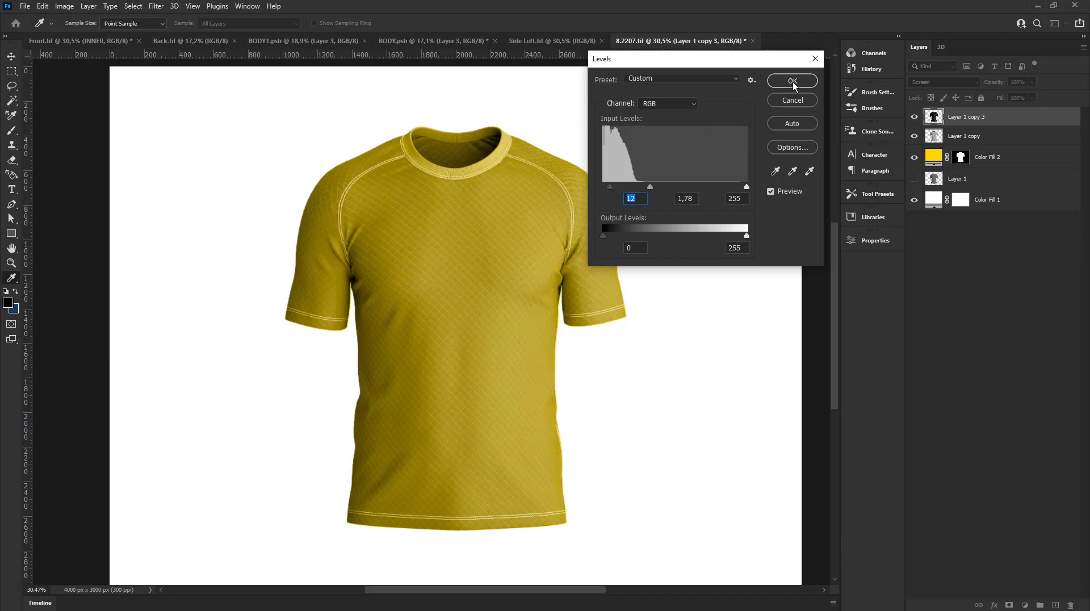
{"action": "left_click", "coordinate": [793, 83]}
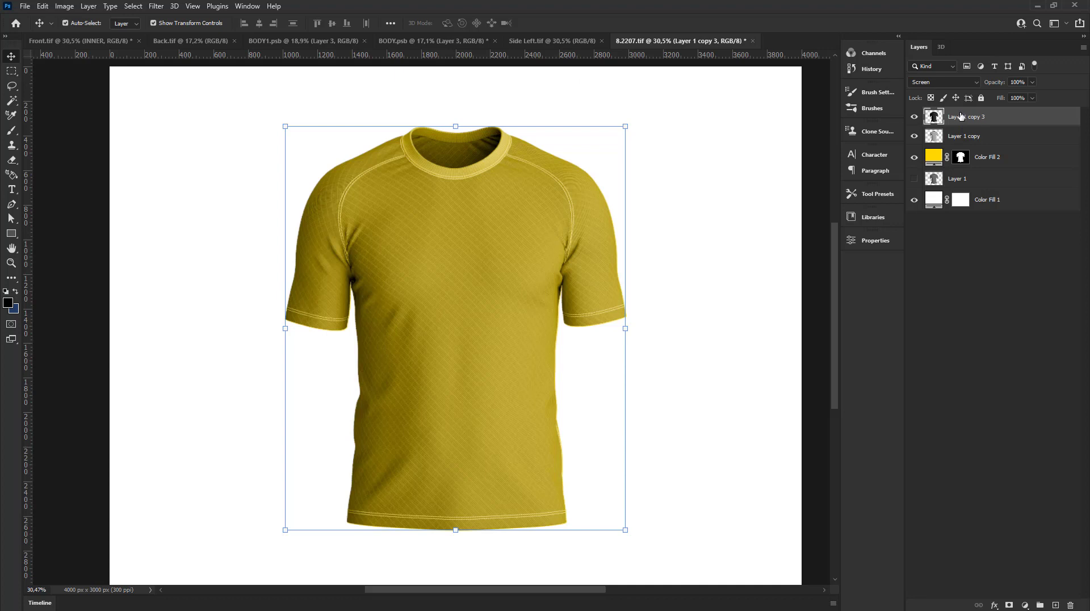
- Rename the shirt layers SHADING and LIGHTING, then select Color Fill 2
{"action": "double_click", "coordinate": [959, 118]}
{"action": "type", "text": "Sh"}
{"action": "type", "text": "G"}
{"action": "key", "text": "Tab"}
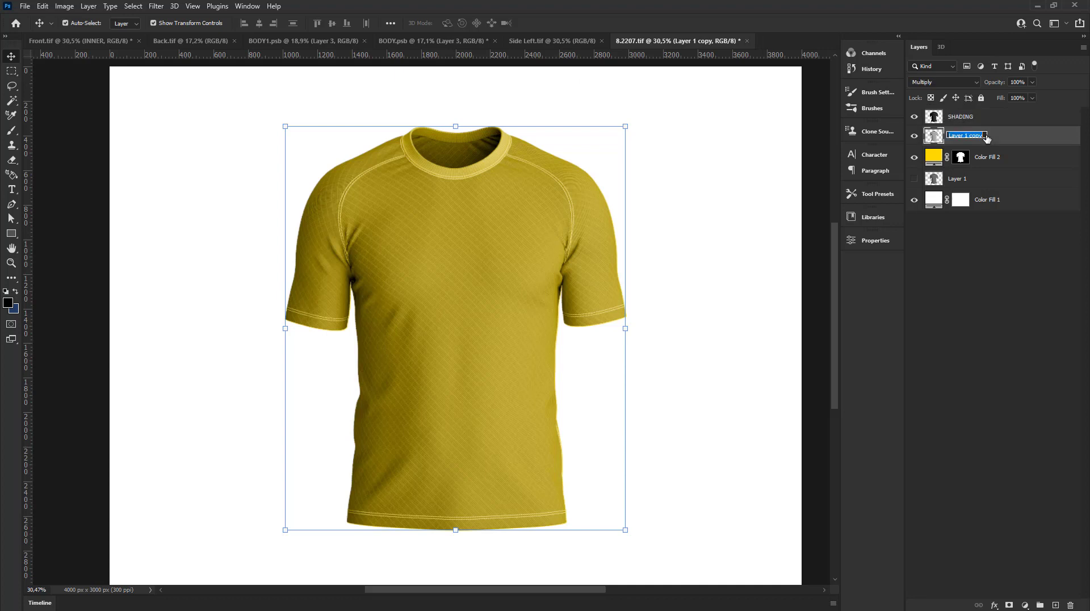
{"action": "key", "text": "BackSpace"}
{"action": "type", "text": "LIGHTING"}
{"action": "key", "text": "Return"}
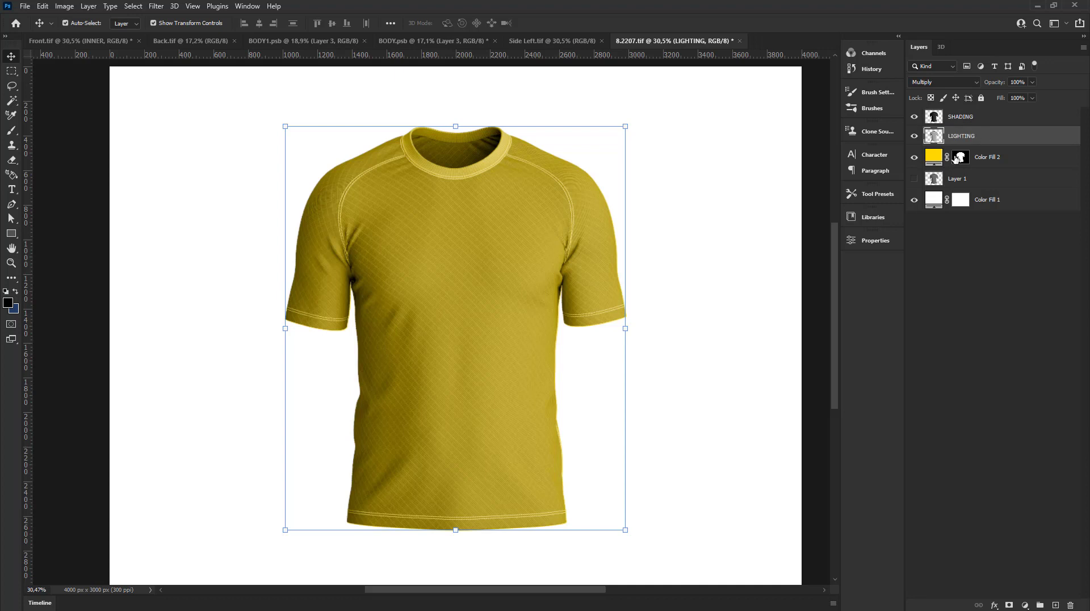
{"action": "left_click", "coordinate": [681, 258]}
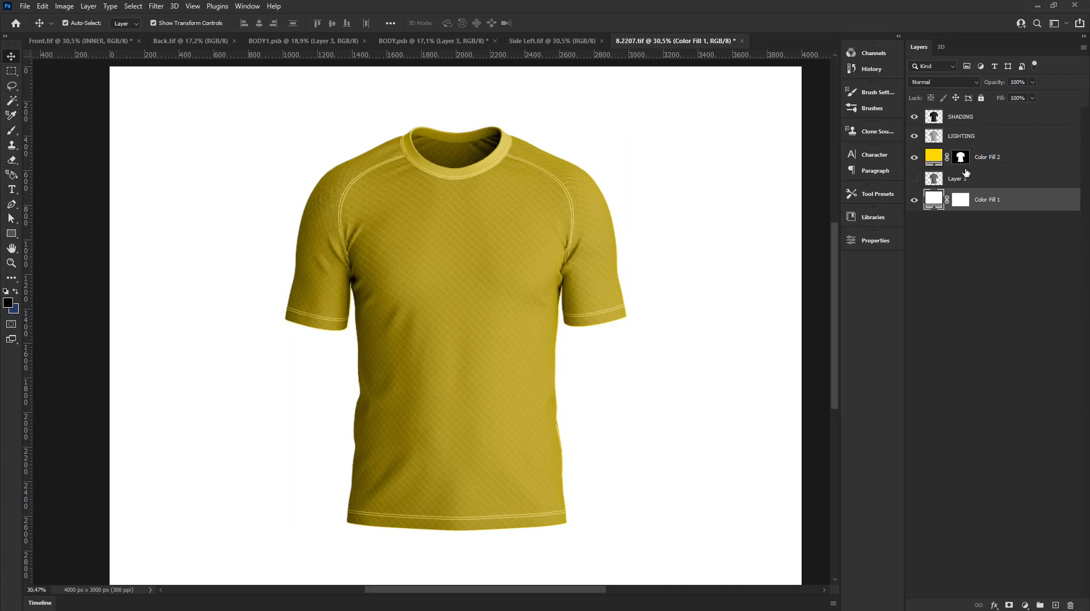
{"action": "left_click", "coordinate": [965, 165]}
- Create three layer groups named SHADOW, SMART OBJECT and COLOR FILL
{"action": "left_click", "coordinate": [1041, 604]}
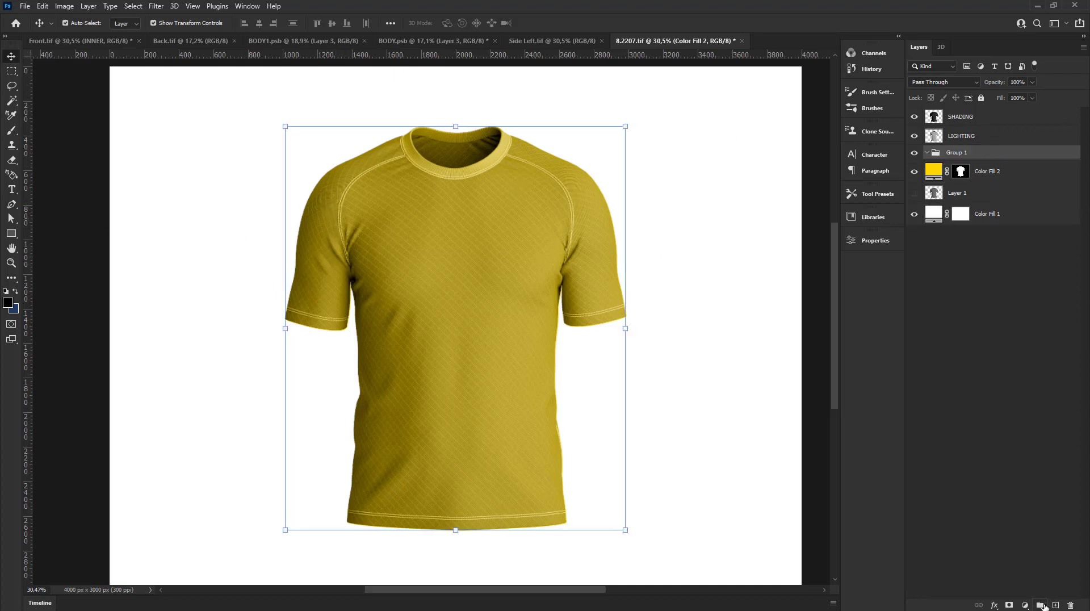
{"action": "left_click", "coordinate": [1041, 604]}
{"action": "left_click", "coordinate": [1041, 604]}
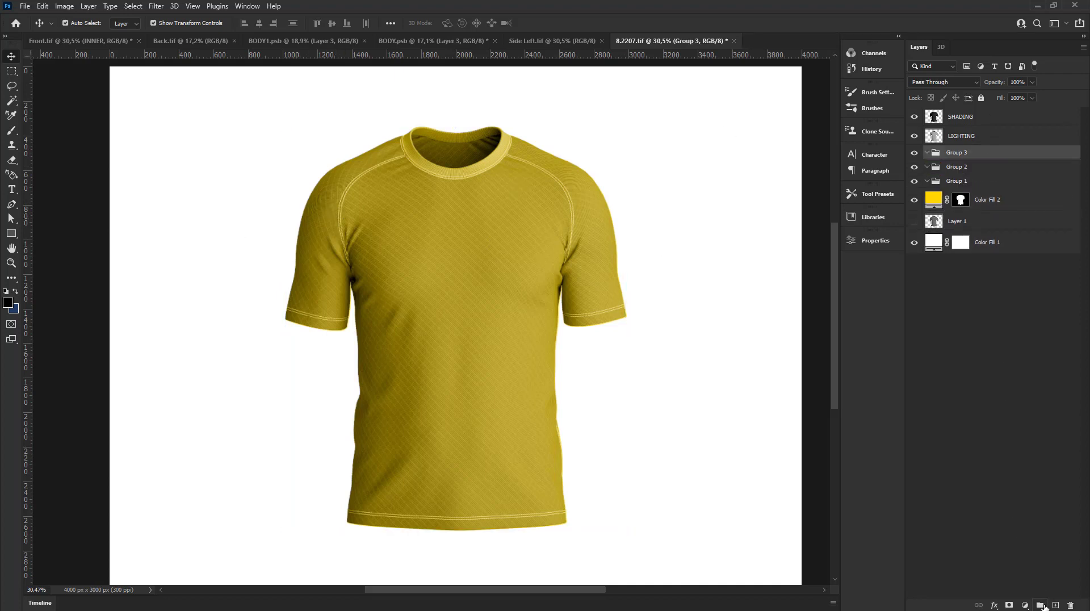
{"action": "double_click", "coordinate": [953, 154]}
{"action": "type", "text": "SHADOW"}
{"action": "key", "text": "Tab"}
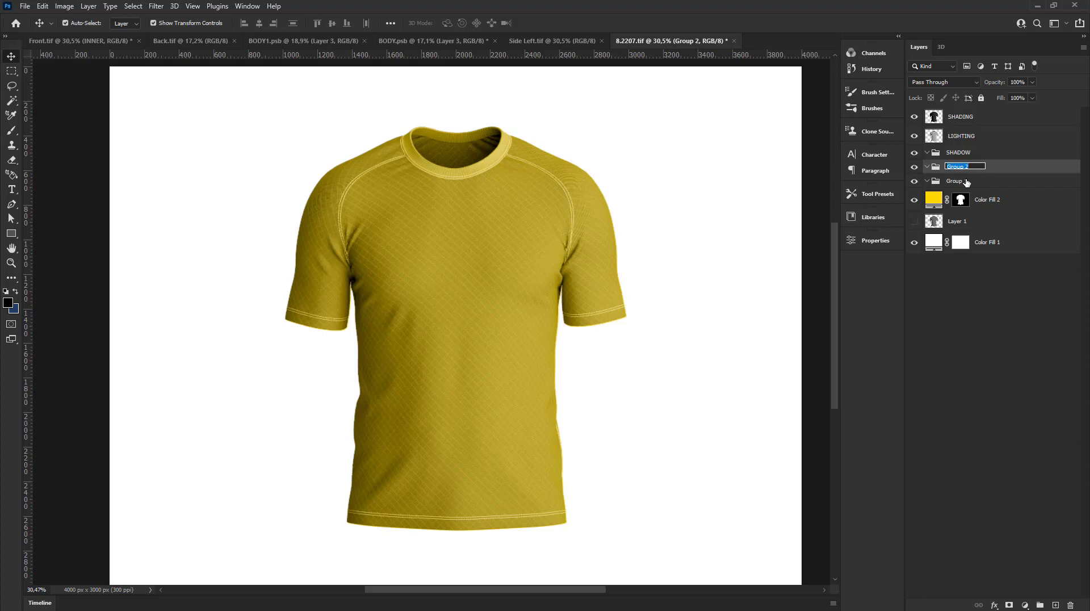
{"action": "type", "text": "sma"}
{"action": "key", "text": "Tab"}
{"action": "type", "text": "c"}
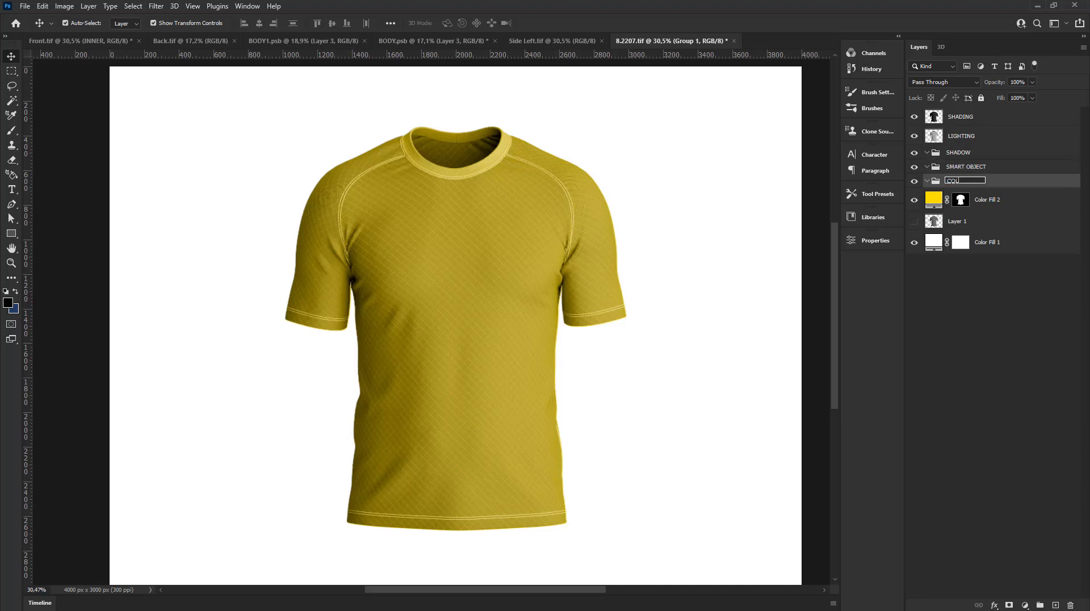
{"action": "type", "text": "OR FILL"}
{"action": "key", "text": "Return"}
- Move the SHADING and LIGHTING layers together into the SHADOW group
{"action": "left_click", "coordinate": [967, 151]}
{"action": "left_click", "coordinate": [968, 138]}
{"action": "key", "text": "alt+shift+bracketright"}
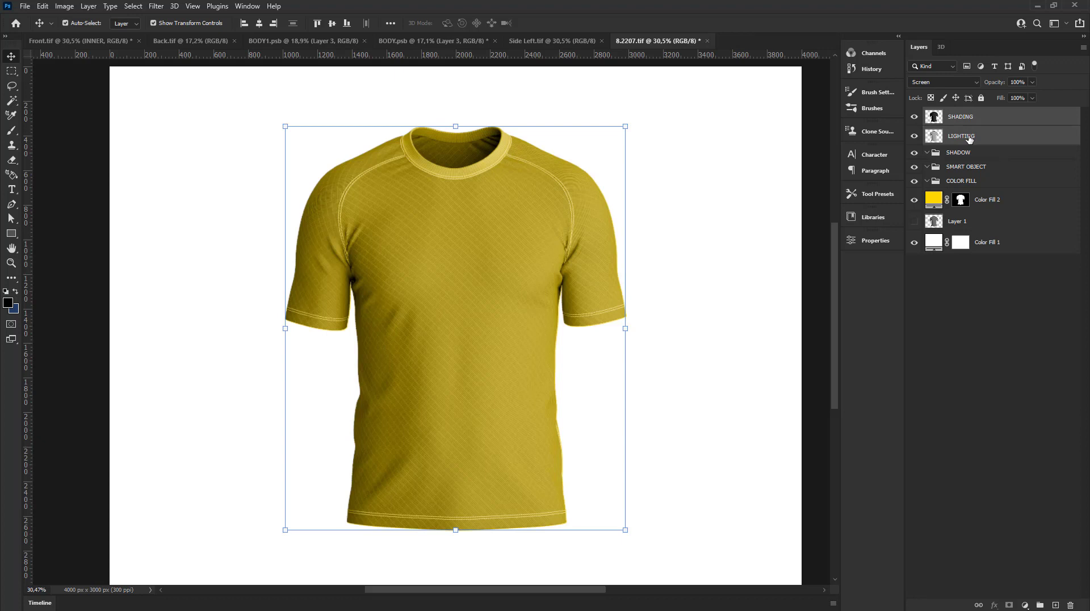
{"action": "left_click_drag", "start_coordinate": [969, 139], "coordinate": [969, 157]}
{"action": "left_click", "coordinate": [963, 134]}
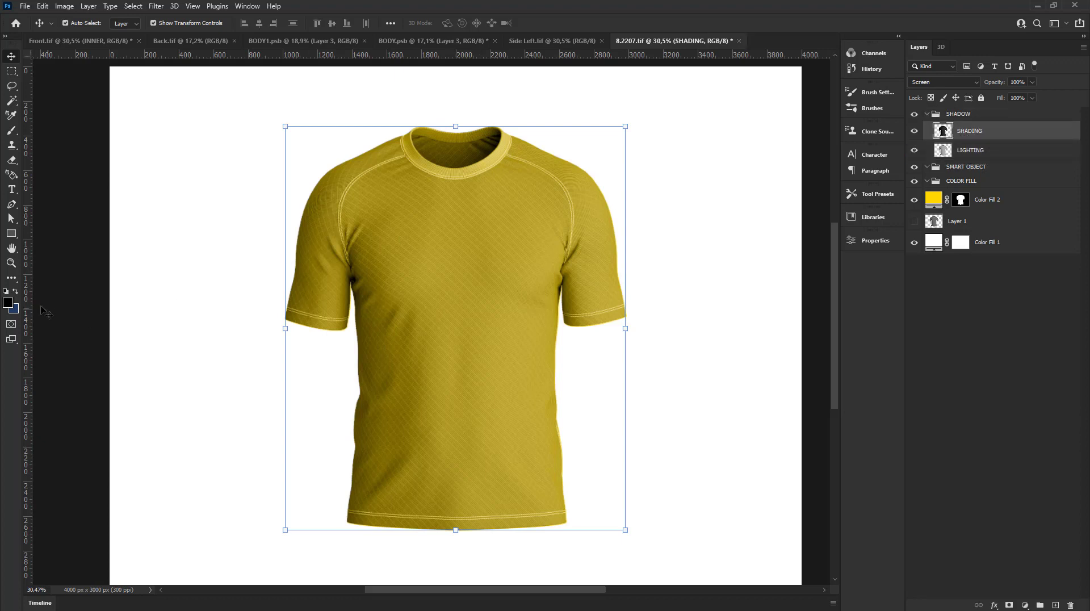
- Brush darker shading over the right shoulder, upper sleeve and hem, undoing the faint stroke
{"action": "left_click", "coordinate": [16, 134]}
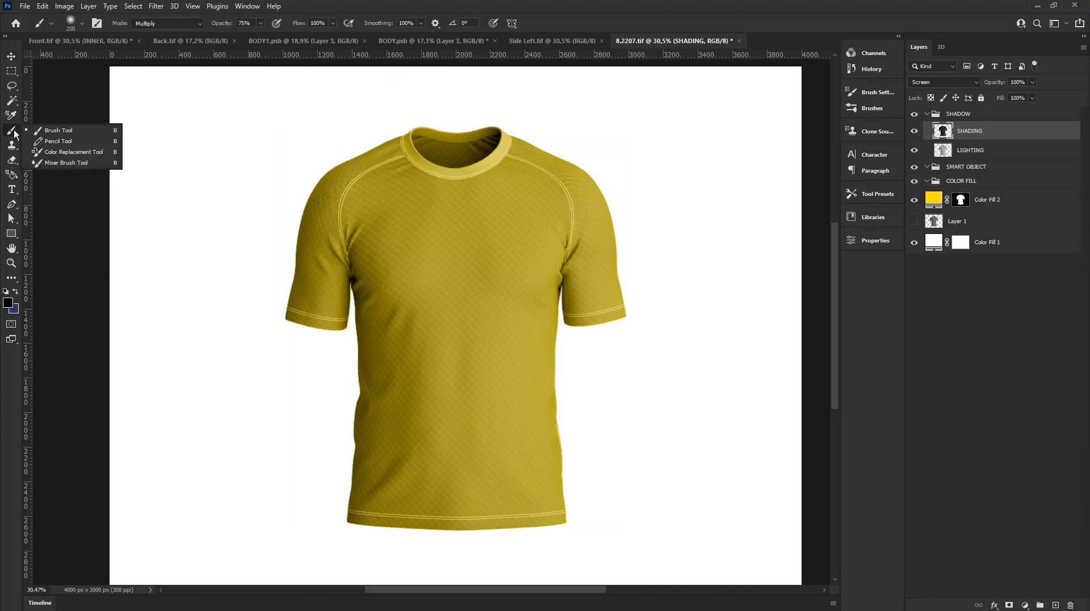
{"action": "left_click", "coordinate": [71, 128]}
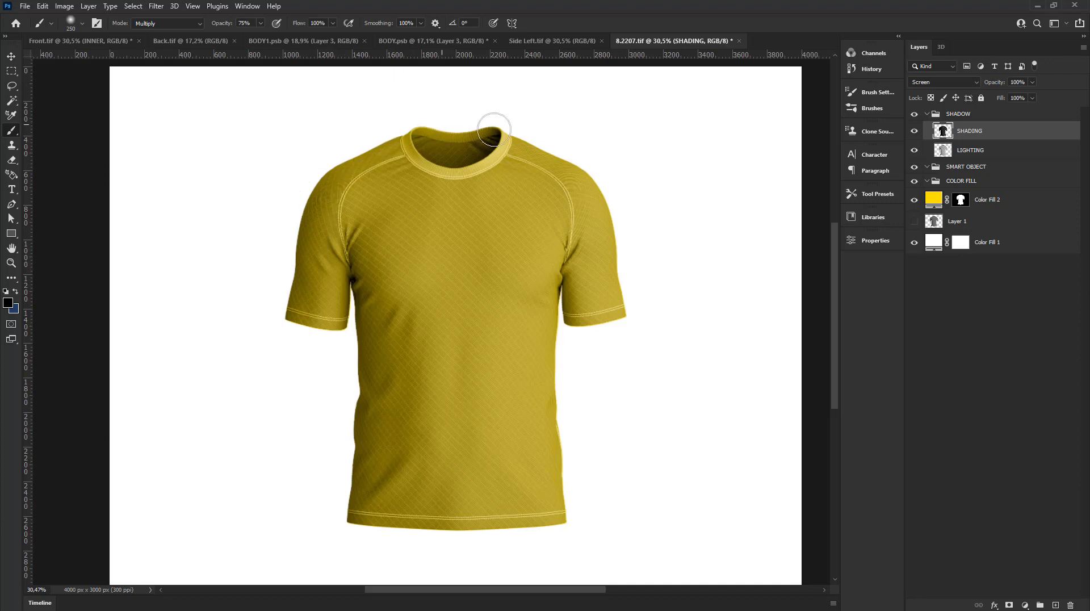
{"action": "left_click_drag", "start_coordinate": [528, 134], "coordinate": [628, 280]}
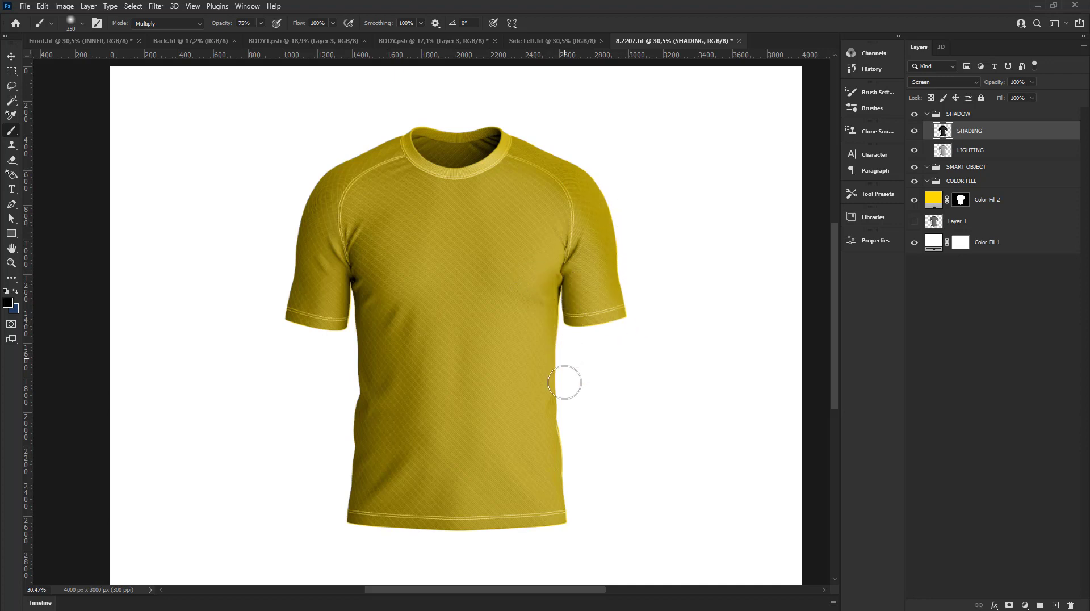
{"action": "left_click_drag", "start_coordinate": [561, 476], "coordinate": [565, 531]}
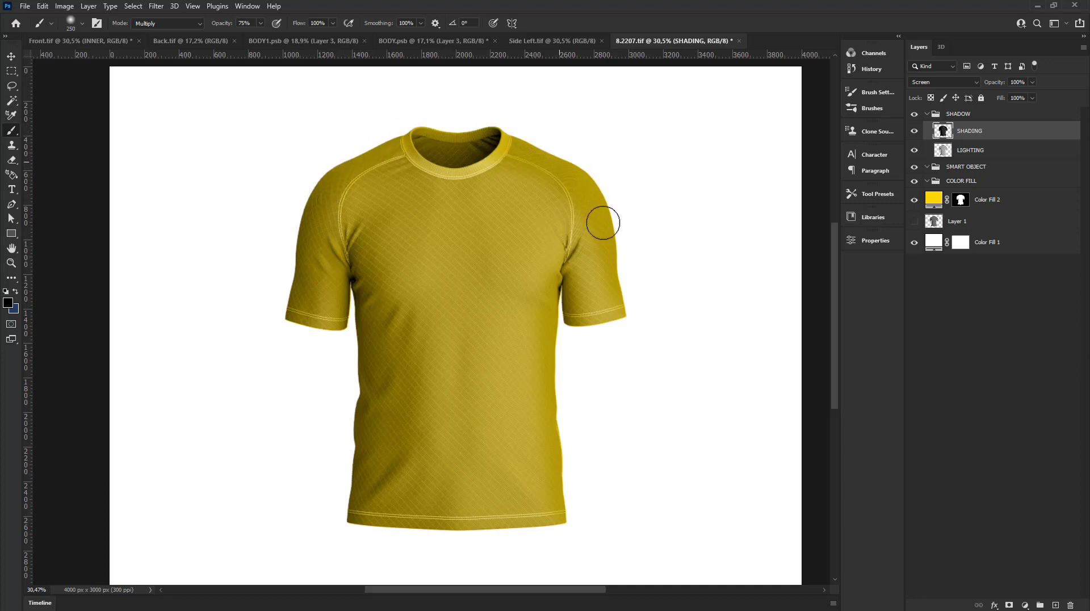
{"action": "key", "text": "ctrl+z"}
- Copy the shirt-outline selection to a new Layer 2 and delete the SHADING layer
{"action": "left_click", "coordinate": [11, 58]}
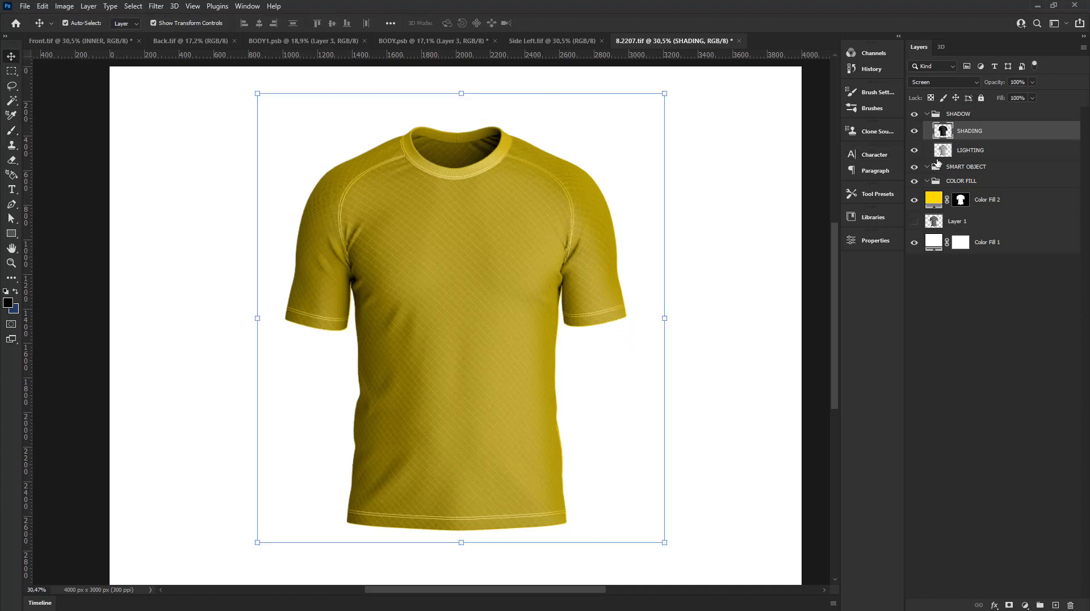
{"action": "left_click", "coordinate": [936, 83]}
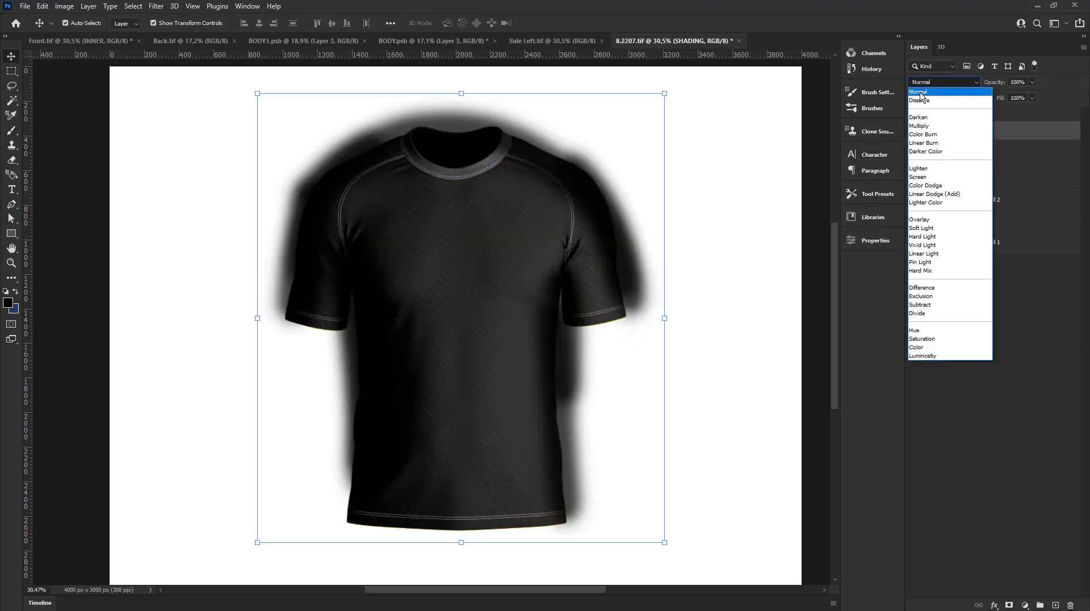
{"action": "left_click", "coordinate": [920, 96]}
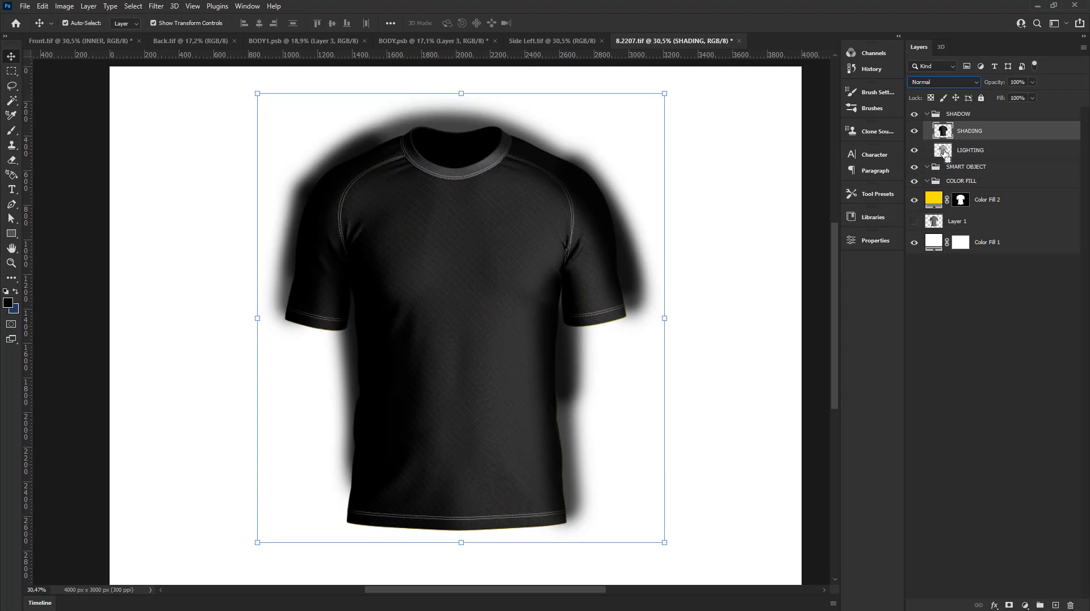
{"action": "left_click", "coordinate": [943, 151], "text": "ctrl"}
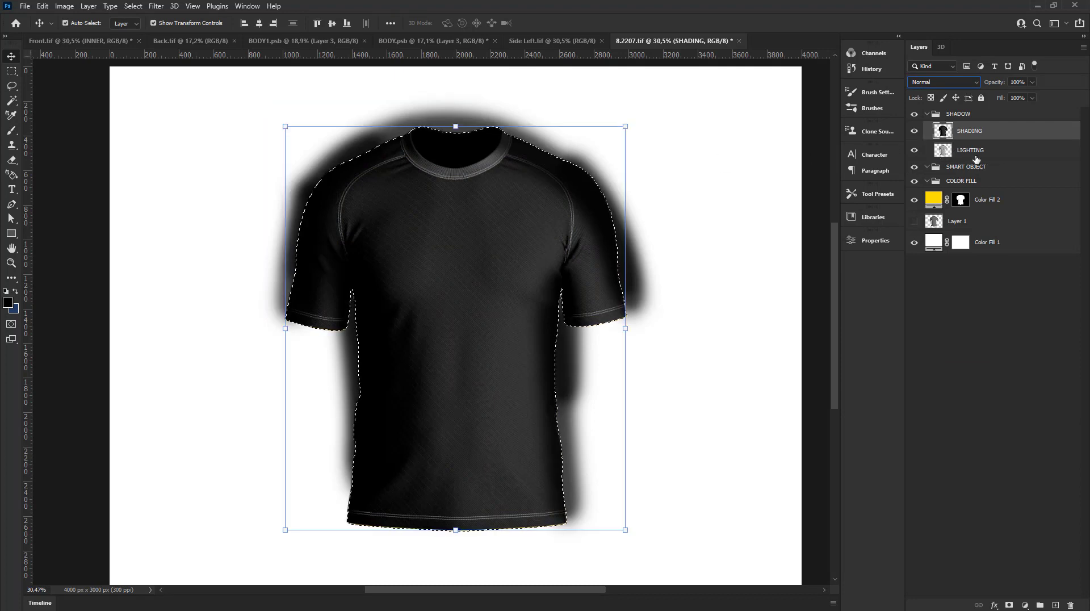
{"action": "key", "text": "ctrl+j"}
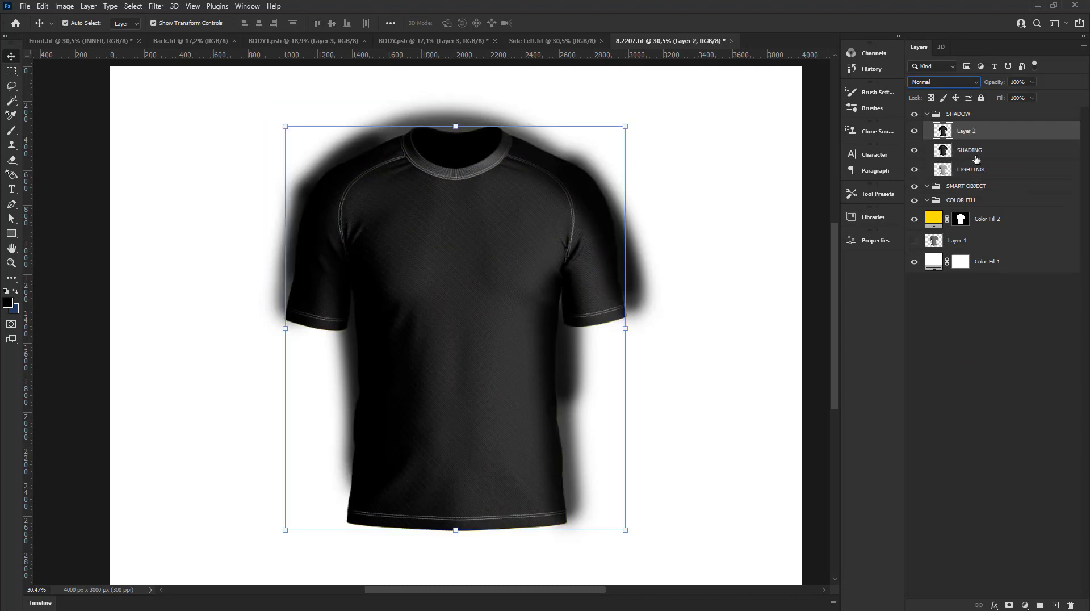
{"action": "left_click", "coordinate": [974, 158]}
{"action": "left_click_drag", "start_coordinate": [958, 149], "coordinate": [1071, 604]}
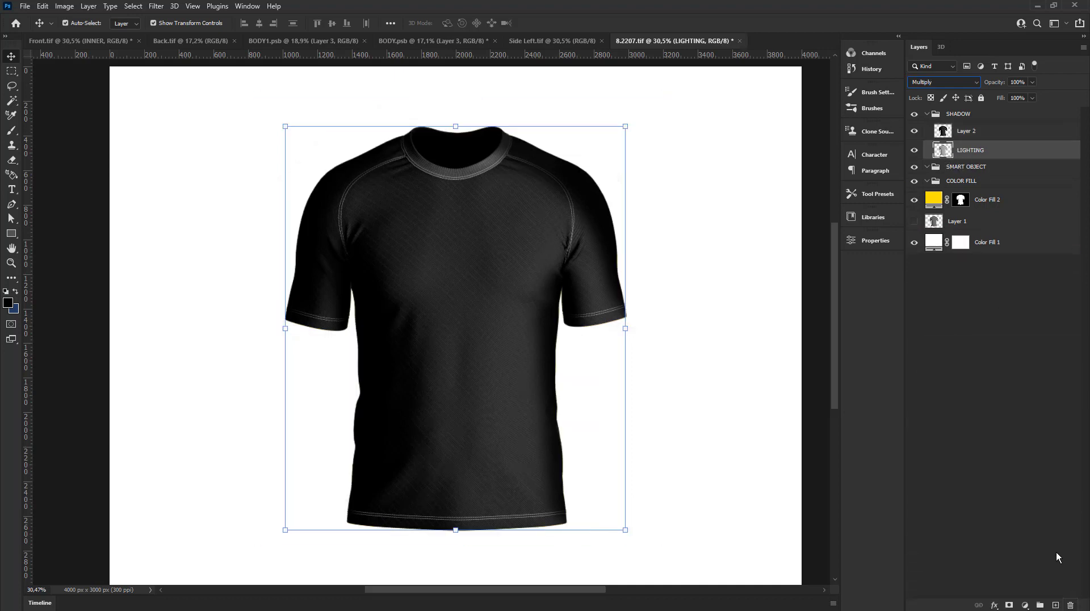
- Set Layer 2's blend mode to Screen and LIGHTING's to Linear Burn
{"action": "left_click", "coordinate": [959, 130]}
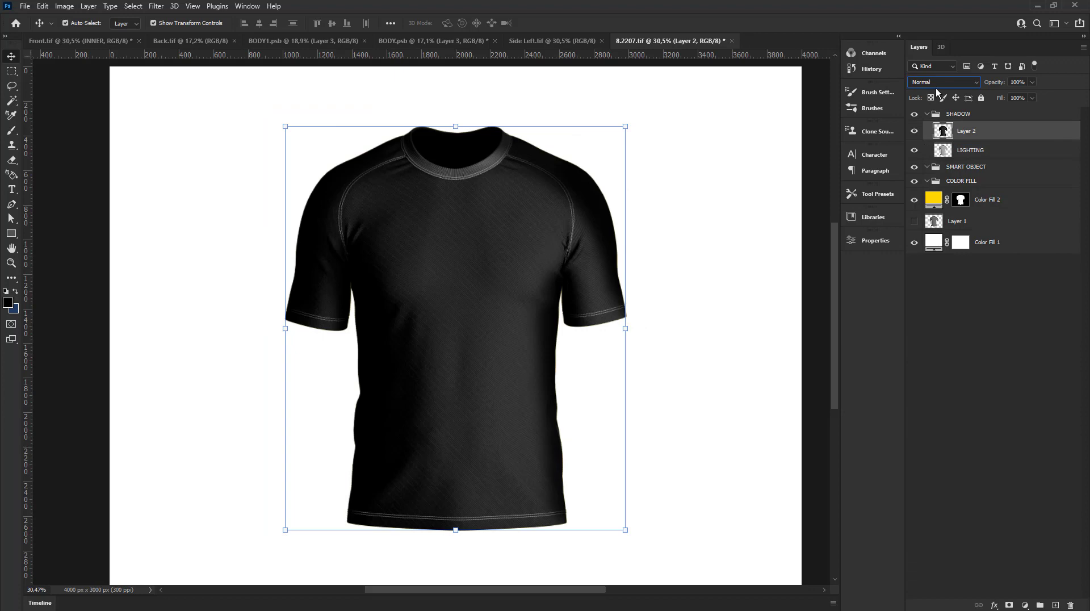
{"action": "left_click", "coordinate": [942, 82]}
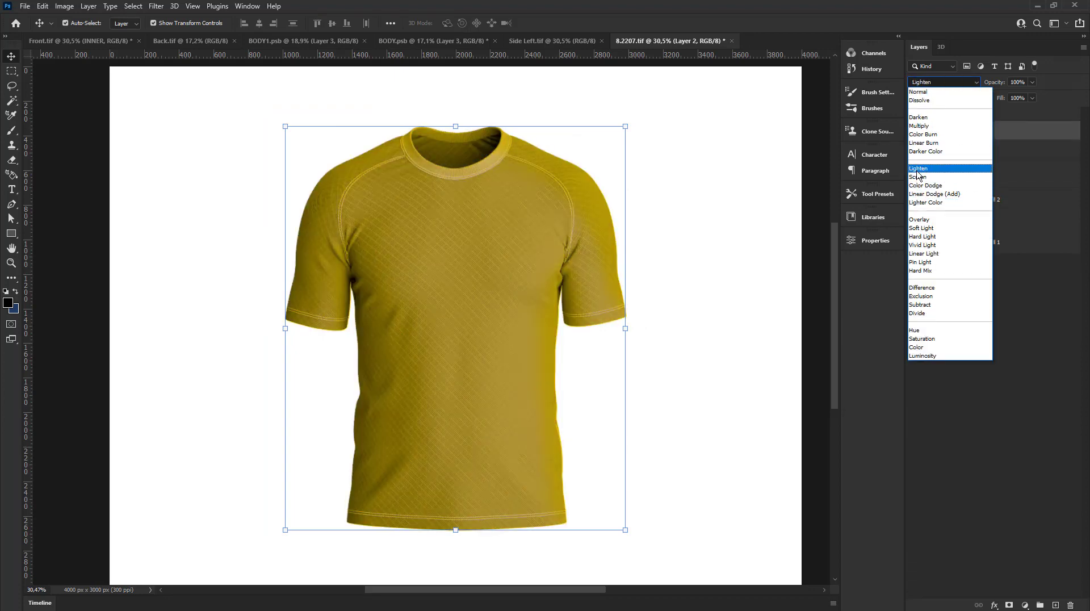
{"action": "left_click", "coordinate": [923, 176]}
{"action": "left_click", "coordinate": [956, 147]}
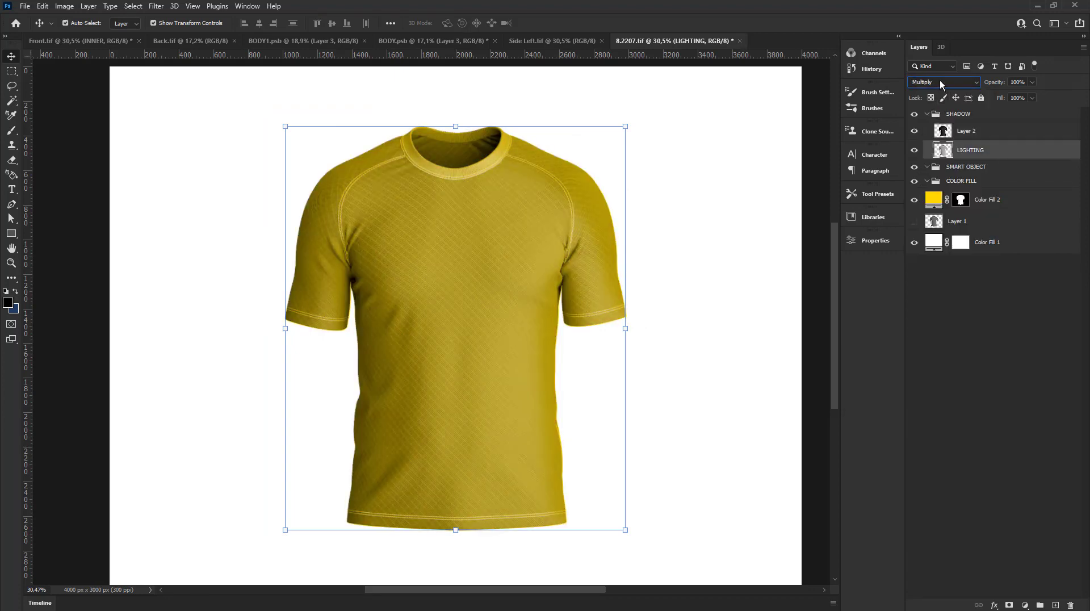
{"action": "left_click", "coordinate": [941, 82]}
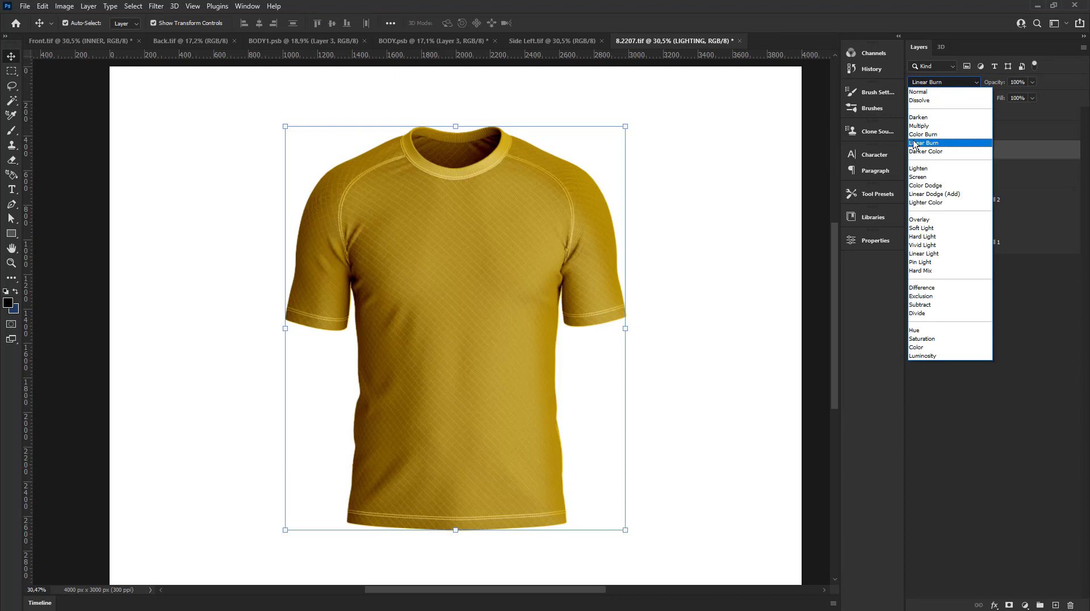
{"action": "left_click", "coordinate": [914, 143]}
{"action": "left_click", "coordinate": [968, 319]}
{"action": "scroll", "coordinate": [490, 222], "scroll_direction": "down", "scroll_amount": 2}
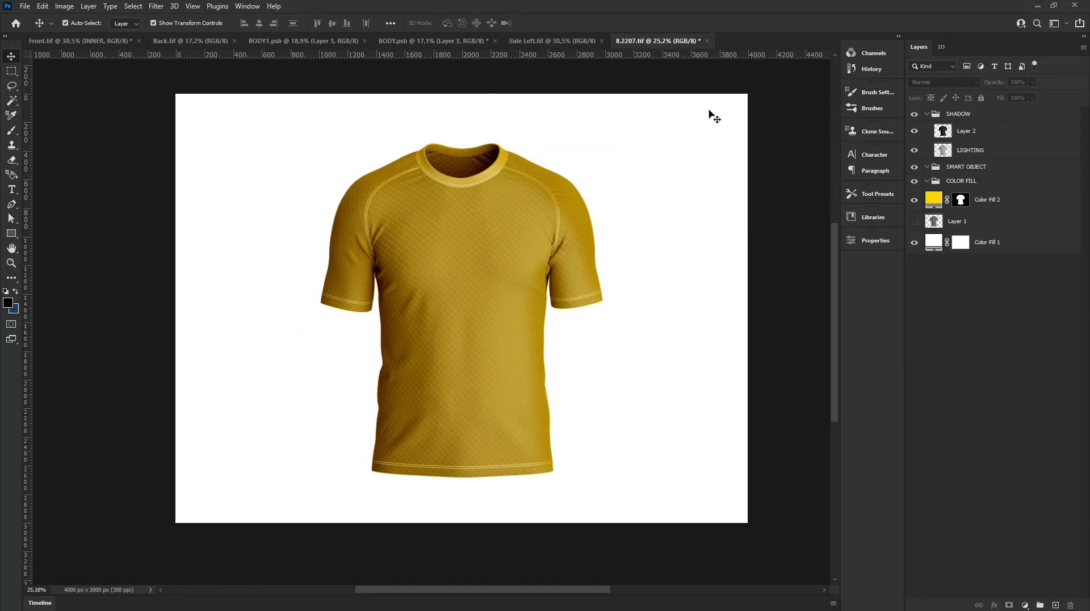
- Select the COLOR FILL group and switch to the Pen tool in Shape mode
{"action": "left_click", "coordinate": [971, 182]}
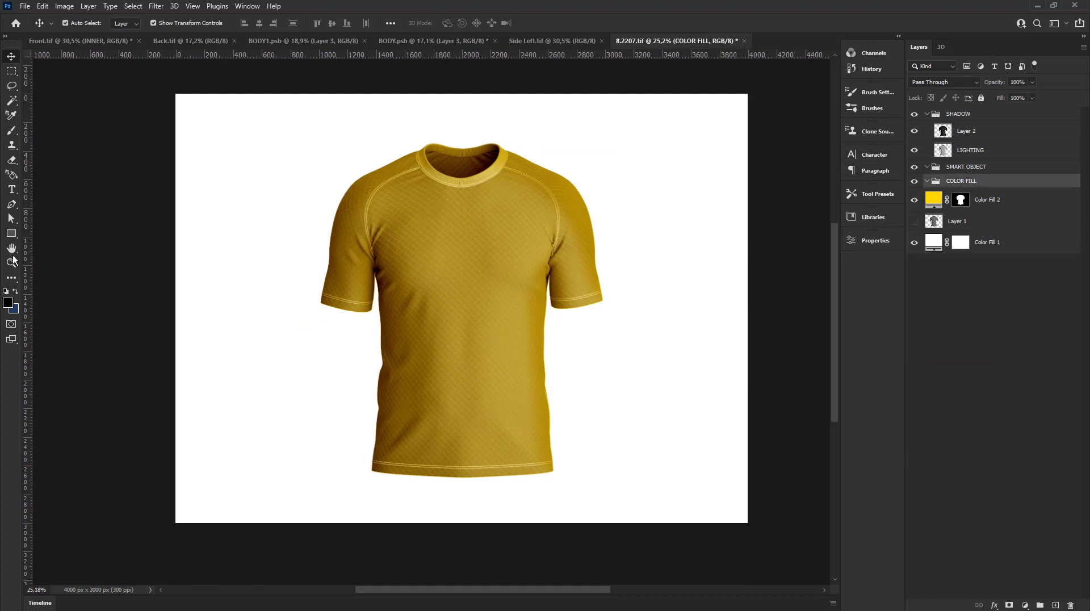
{"action": "right_click", "coordinate": [8, 206]}
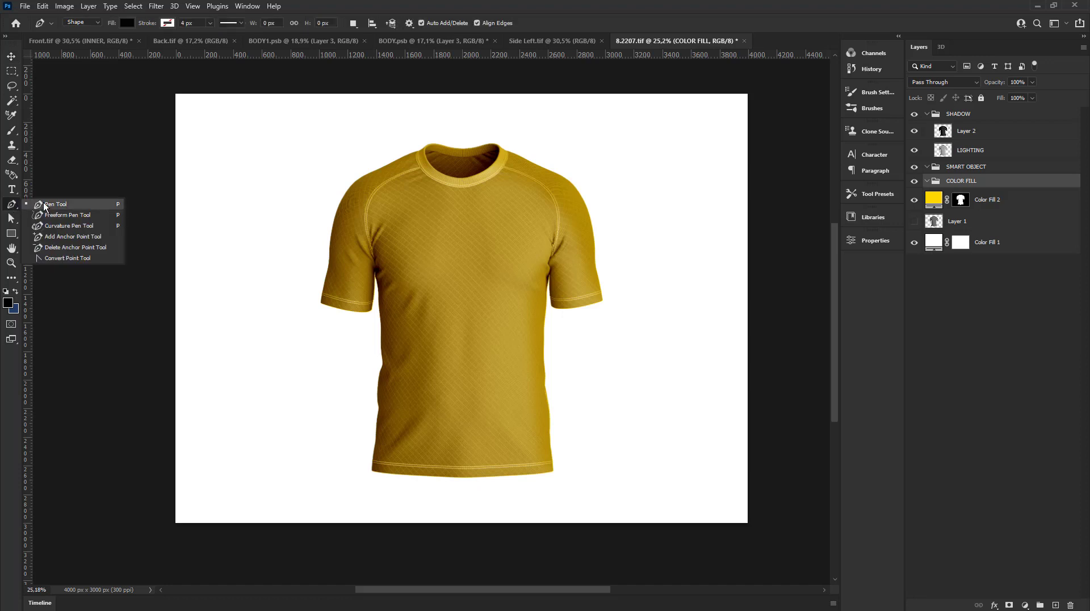
{"action": "left_click", "coordinate": [46, 207]}
- Set the background colour to pink #f265ff and the foreground colour to red #ff3434
{"action": "left_click", "coordinate": [13, 308]}
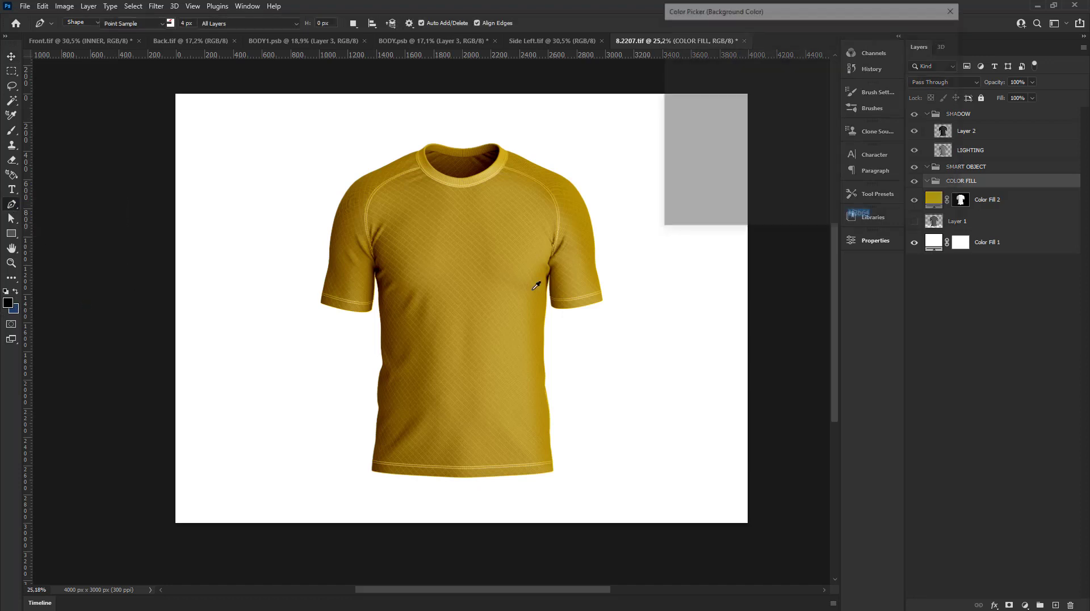
{"action": "mouse_move", "coordinate": [823, 94]}
{"action": "left_mouse_down"}
{"action": "mouse_move", "coordinate": [823, 61]}
{"action": "mouse_move", "coordinate": [754, 25]}
{"action": "left_mouse_up"}
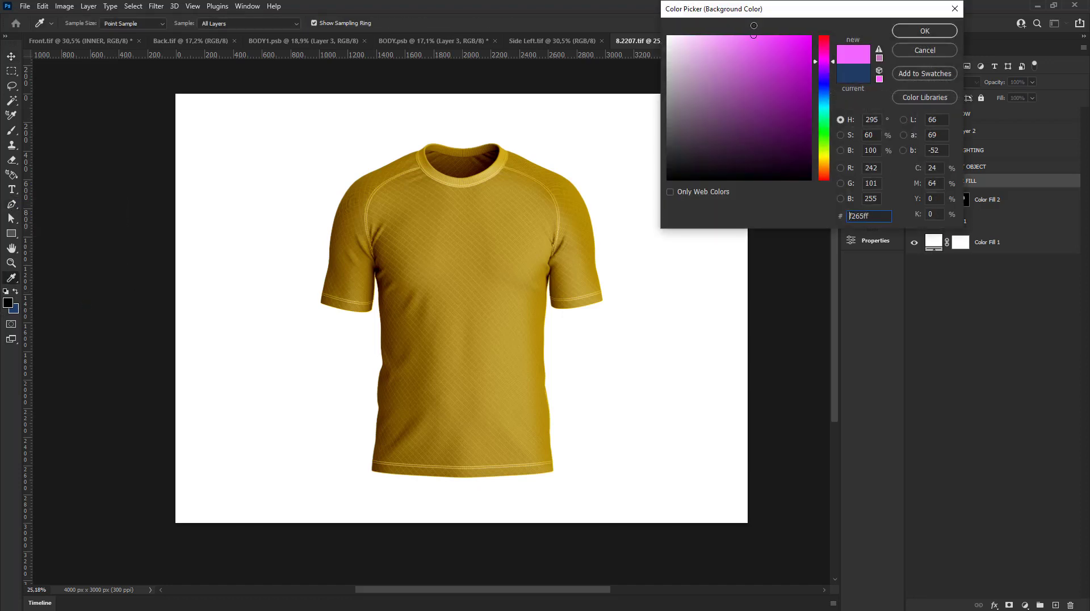
{"action": "left_click", "coordinate": [920, 32]}
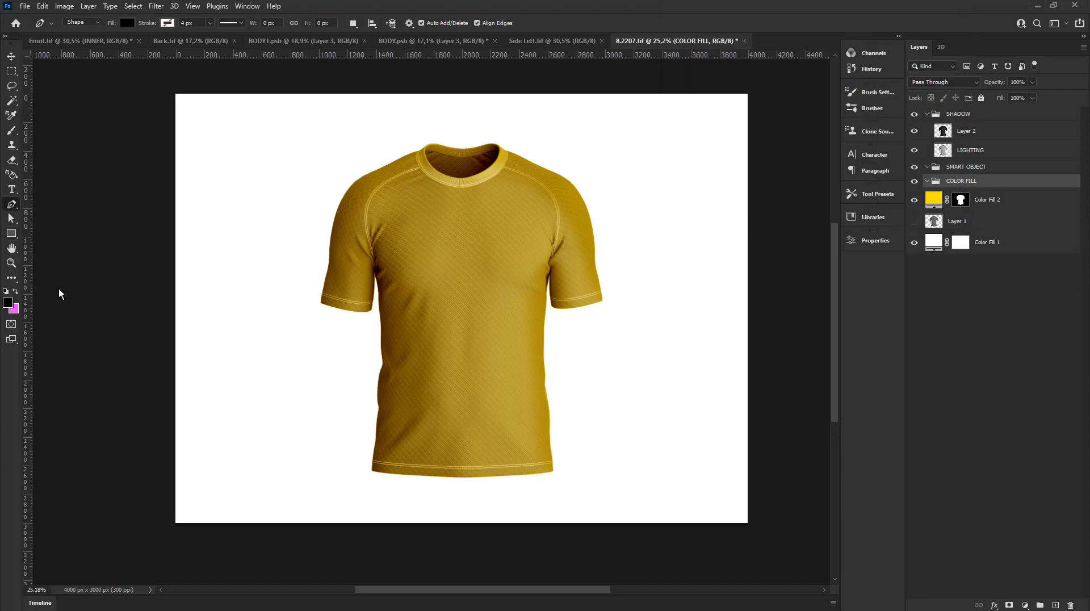
{"action": "left_click", "coordinate": [8, 302]}
{"action": "left_click", "coordinate": [762, 29]}
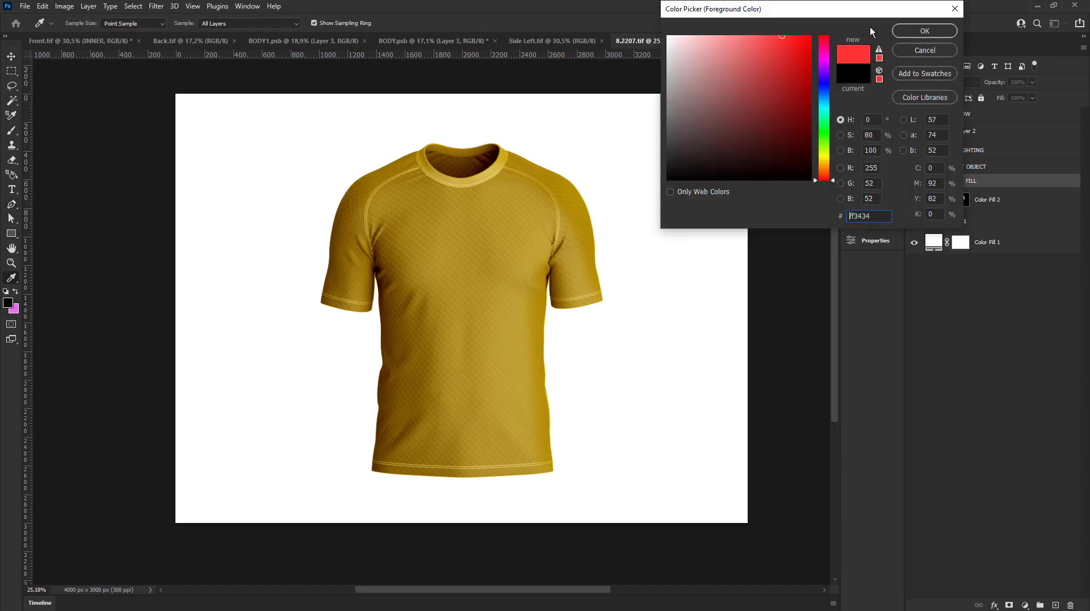
{"action": "left_click", "coordinate": [925, 31]}
{"action": "key", "text": "p"}
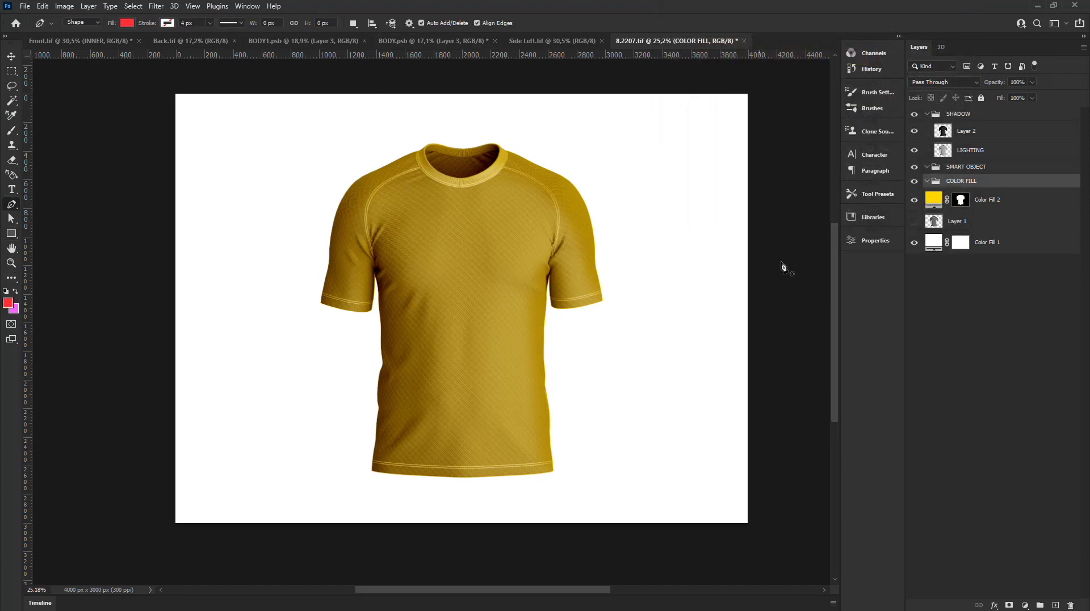
- Begin the red collar shape with points from the neckline's left edge down the collar seam
{"action": "left_click", "coordinate": [86, 22]}
{"action": "scroll", "coordinate": [511, 219], "scroll_direction": "up", "scroll_amount": 1}
{"action": "scroll", "coordinate": [511, 219], "scroll_direction": "up", "scroll_amount": 3}
{"action": "scroll", "coordinate": [397, 159], "scroll_direction": "up", "scroll_amount": 3}
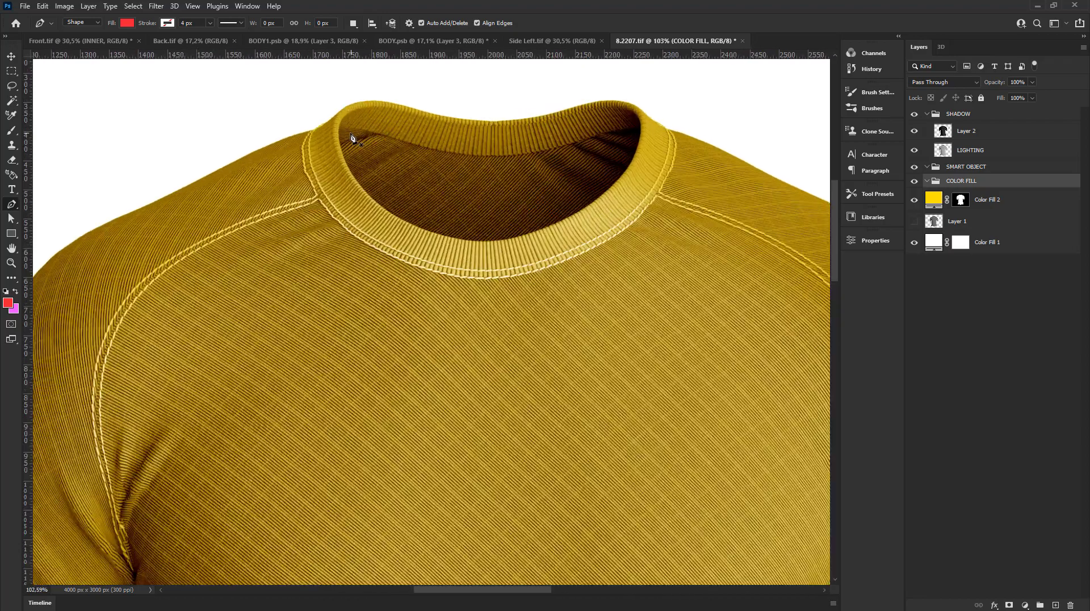
{"action": "scroll", "coordinate": [360, 138], "scroll_direction": "up", "scroll_amount": 2}
{"action": "left_click", "coordinate": [304, 93]}
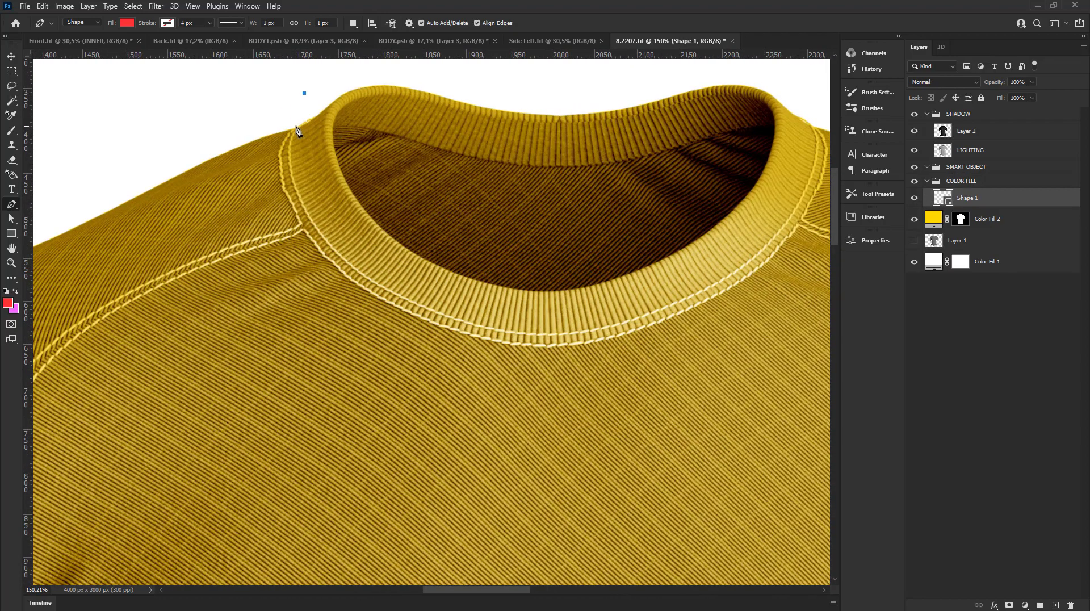
{"action": "left_click", "coordinate": [296, 130]}
{"action": "scroll", "coordinate": [296, 130], "scroll_direction": "up", "scroll_amount": 2}
{"action": "scroll", "coordinate": [299, 131], "scroll_direction": "up", "scroll_amount": 1}
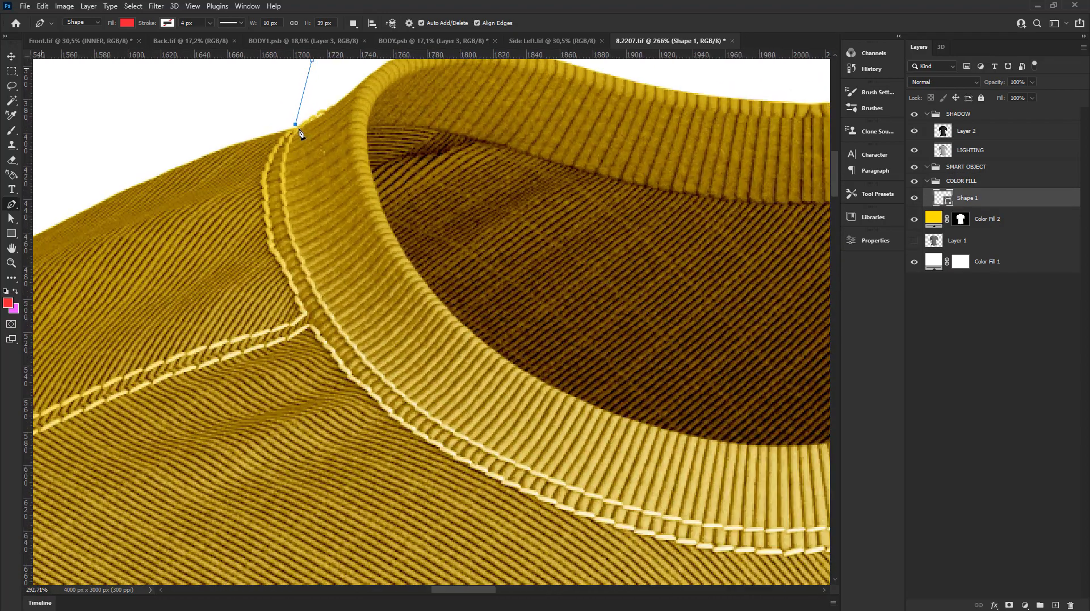
{"action": "scroll", "coordinate": [294, 131], "scroll_direction": "down", "scroll_amount": 2}
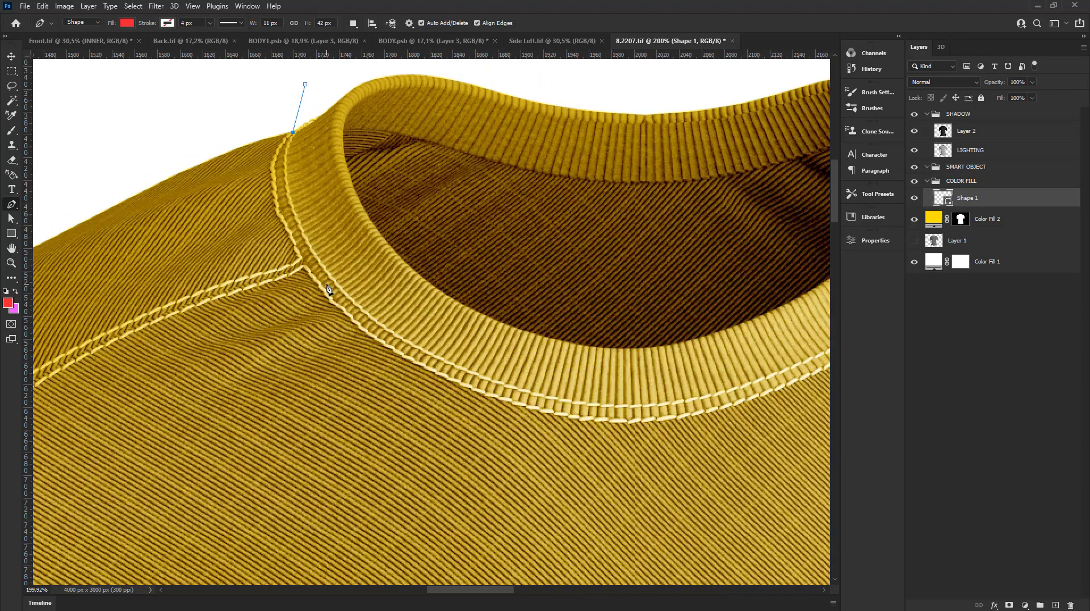
{"action": "left_click_drag", "start_coordinate": [299, 256], "coordinate": [353, 364]}
- Continue the red path along the collar's front and right edge, then close it
{"action": "scroll", "coordinate": [353, 363], "scroll_direction": "down", "scroll_amount": 2}
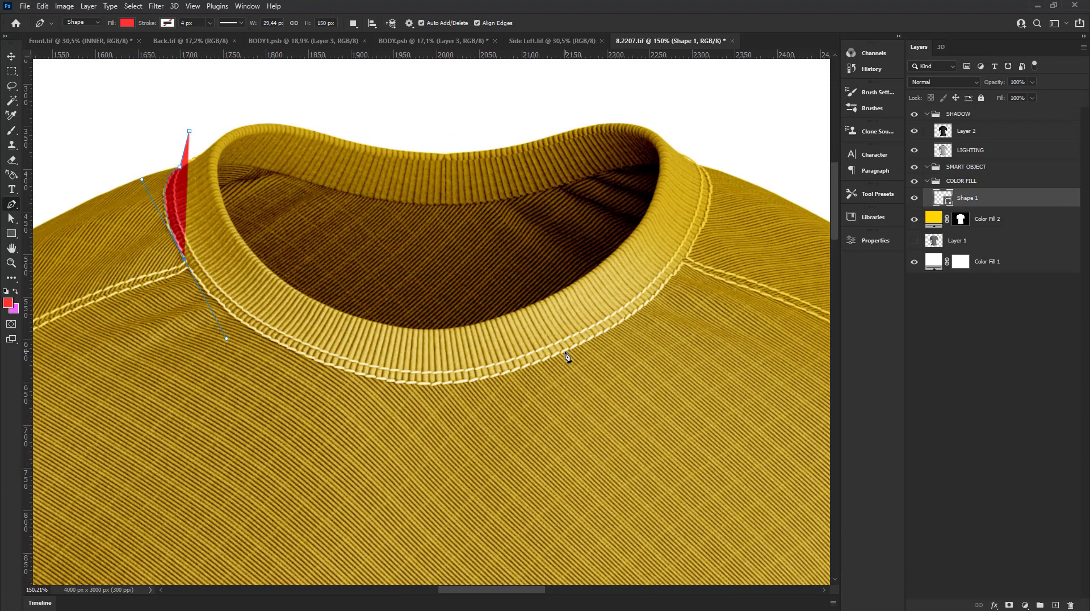
{"action": "mouse_move", "coordinate": [563, 350]}
{"action": "left_mouse_down"}
{"action": "mouse_move", "coordinate": [534, 356]}
{"action": "mouse_move", "coordinate": [484, 419]}
{"action": "mouse_move", "coordinate": [423, 438]}
{"action": "left_mouse_up"}
{"action": "scroll", "coordinate": [423, 439], "scroll_direction": "up", "scroll_amount": 2}
{"action": "scroll", "coordinate": [539, 357], "scroll_direction": "right", "scroll_amount": 2}
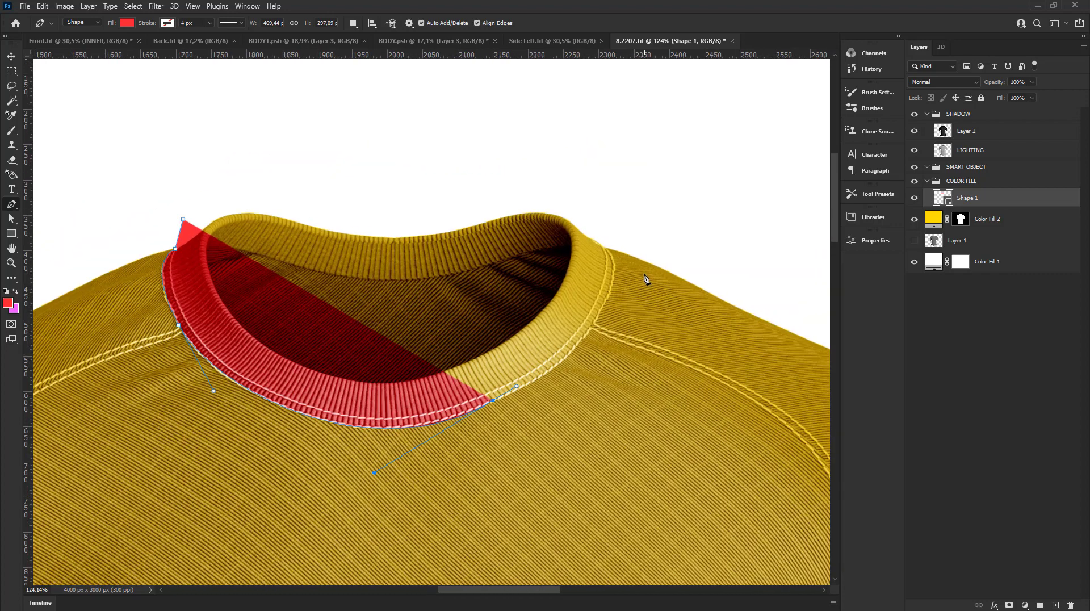
{"action": "scroll", "coordinate": [619, 256], "scroll_direction": "right", "scroll_amount": 1}
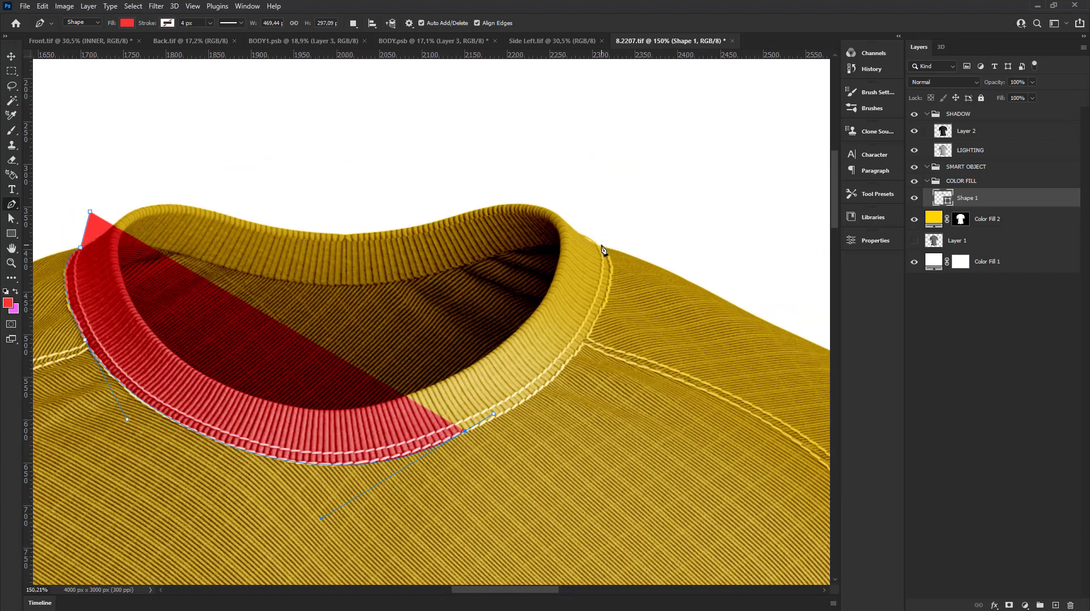
{"action": "mouse_move", "coordinate": [601, 244]}
{"action": "left_mouse_down"}
{"action": "mouse_move", "coordinate": [577, 133]}
{"action": "mouse_move", "coordinate": [553, 163]}
{"action": "left_mouse_up"}
{"action": "key", "text": "ctrl+z"}
{"action": "scroll", "coordinate": [597, 328], "scroll_direction": "up", "scroll_amount": 2}
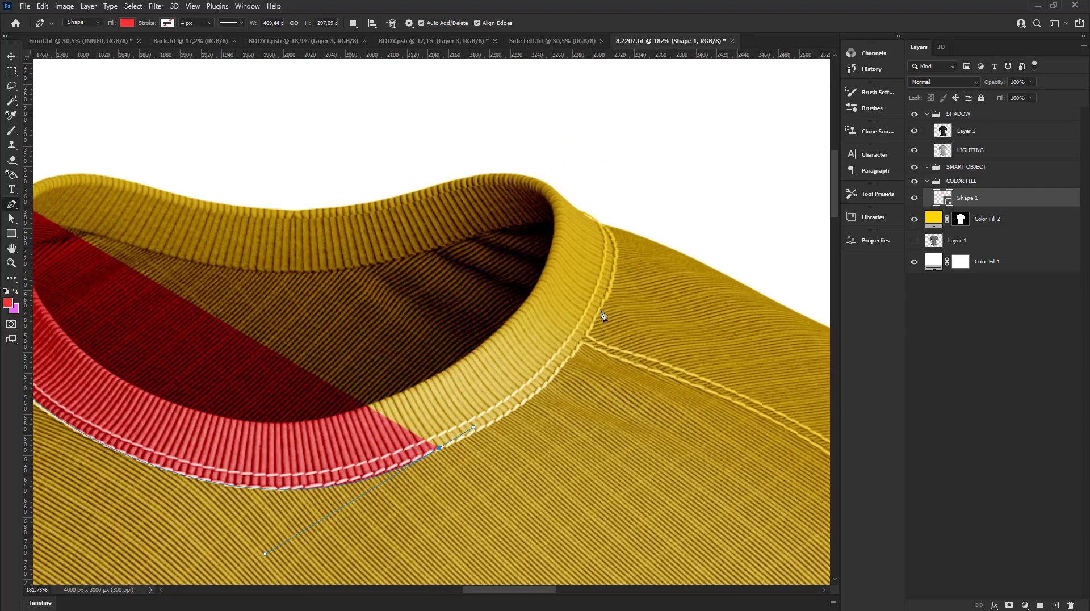
{"action": "left_click_drag", "start_coordinate": [601, 310], "coordinate": [645, 212]}
{"action": "left_click", "coordinate": [578, 187]}
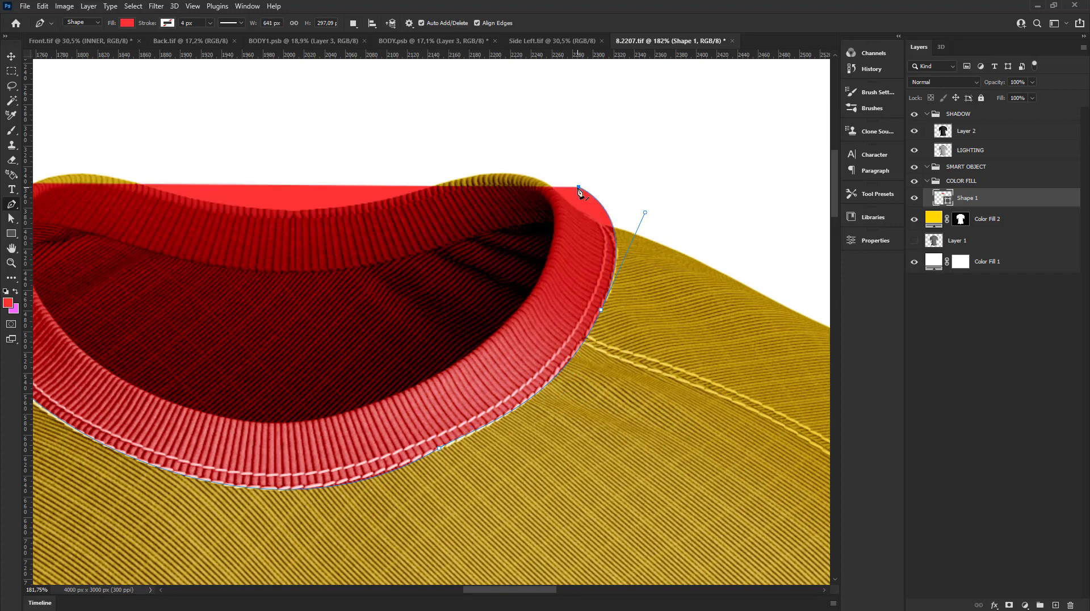
{"action": "left_click_drag", "start_coordinate": [578, 187], "coordinate": [554, 173]}
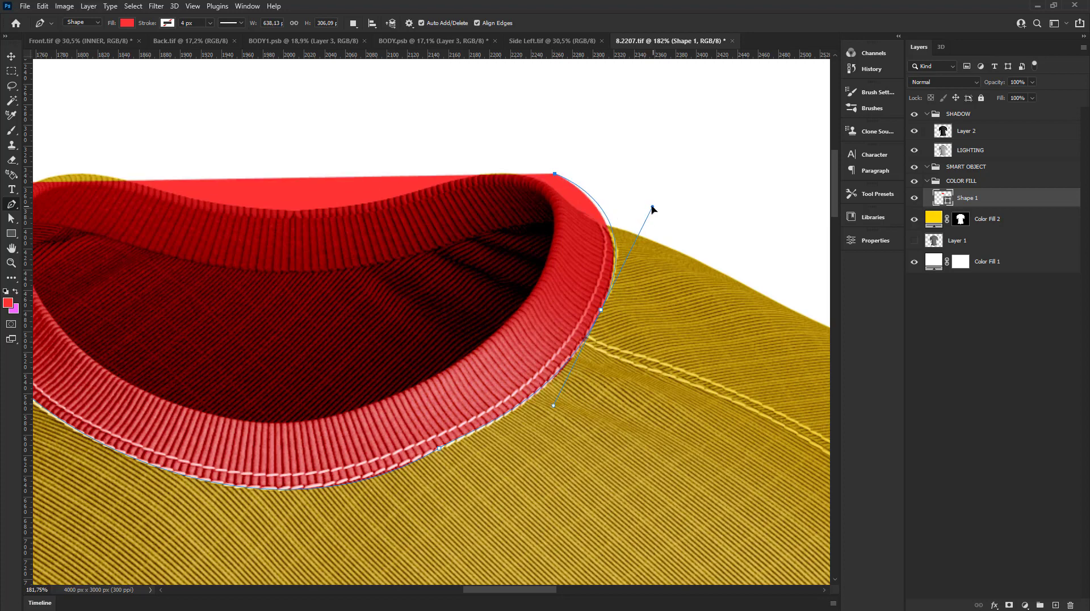
{"action": "scroll", "coordinate": [646, 215], "scroll_direction": "down", "scroll_amount": 2}
{"action": "scroll", "coordinate": [646, 215], "scroll_direction": "down", "scroll_amount": 2}
{"action": "left_click", "coordinate": [548, 125]}
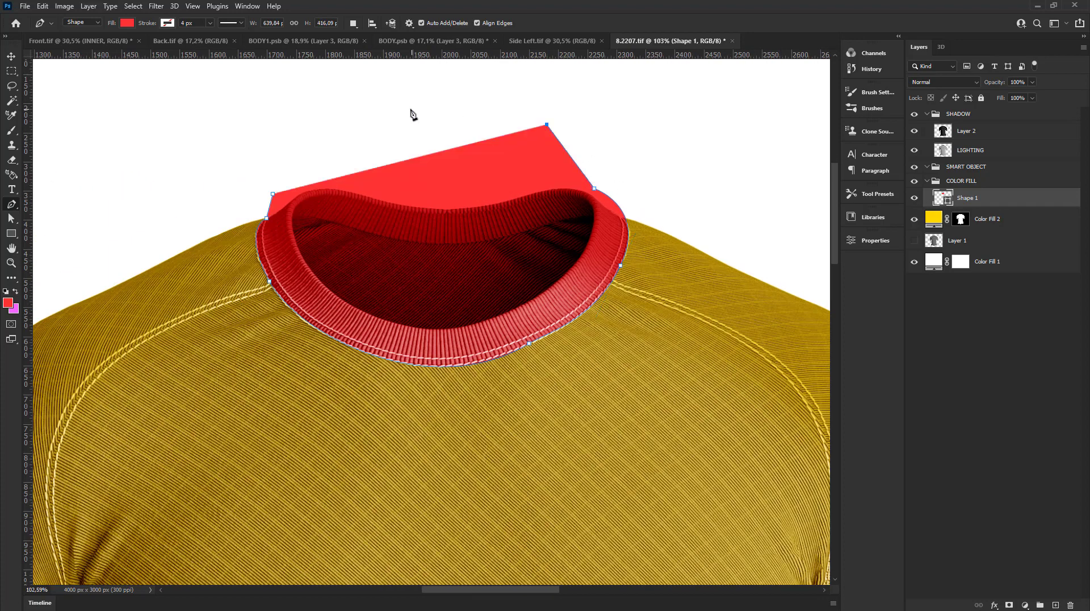
{"action": "left_click", "coordinate": [273, 194]}
- Swap colours to put pink in front and start a new shape at the inner neck's left rim
{"action": "left_click", "coordinate": [15, 290]}
{"action": "scroll", "coordinate": [306, 225], "scroll_direction": "up", "scroll_amount": 1}
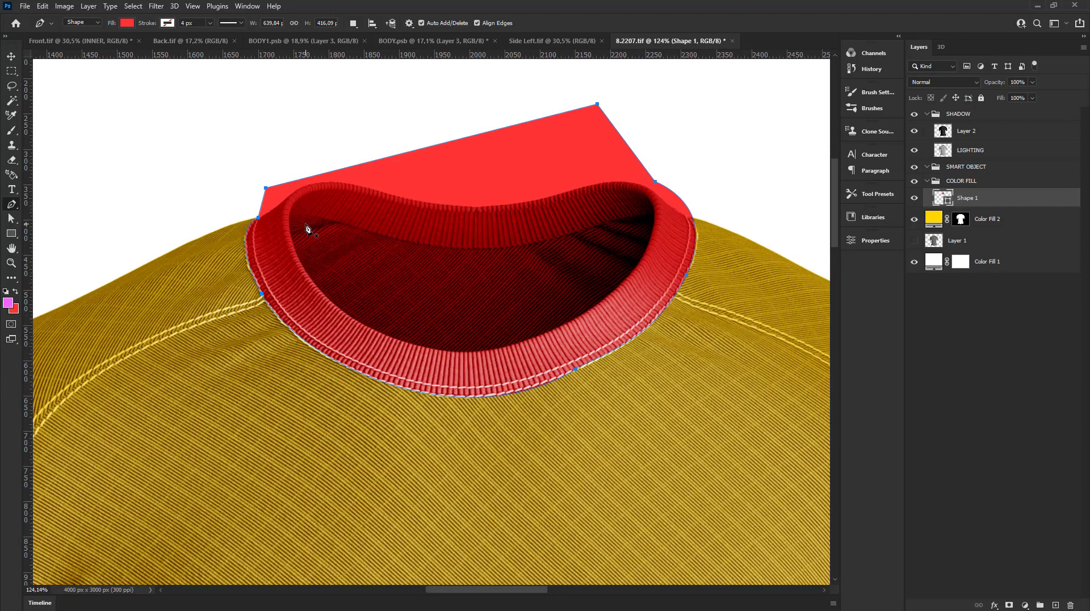
{"action": "scroll", "coordinate": [311, 224], "scroll_direction": "up", "scroll_amount": 2}
{"action": "scroll", "coordinate": [293, 219], "scroll_direction": "up", "scroll_amount": 2}
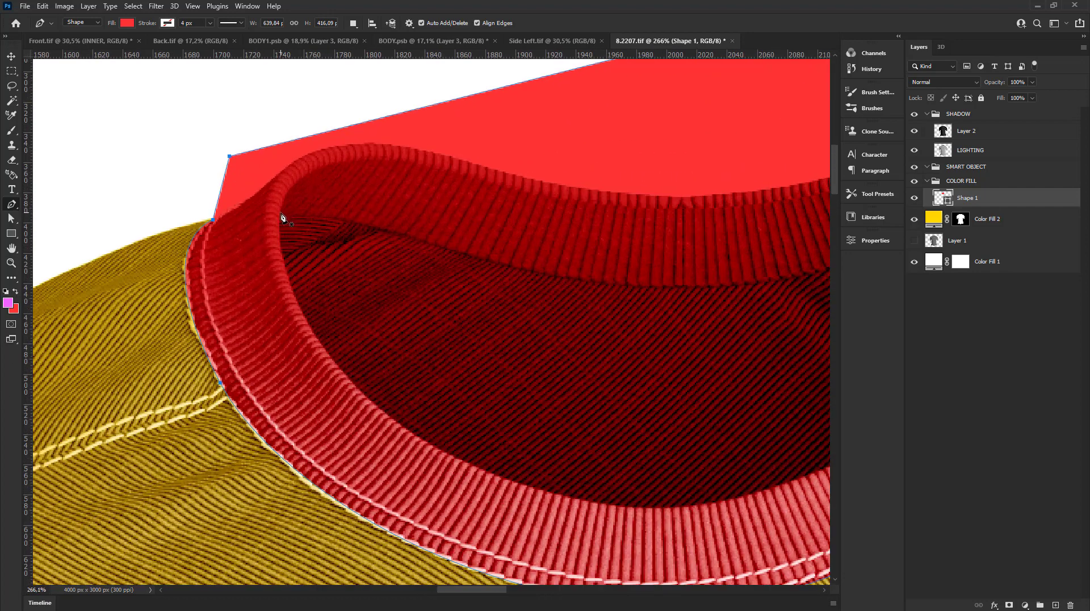
{"action": "left_click", "coordinate": [281, 212]}
- Curve the new shape across the inner neck to its right rim and fill it magenta
{"action": "left_click_drag", "start_coordinate": [410, 233], "coordinate": [476, 259]}
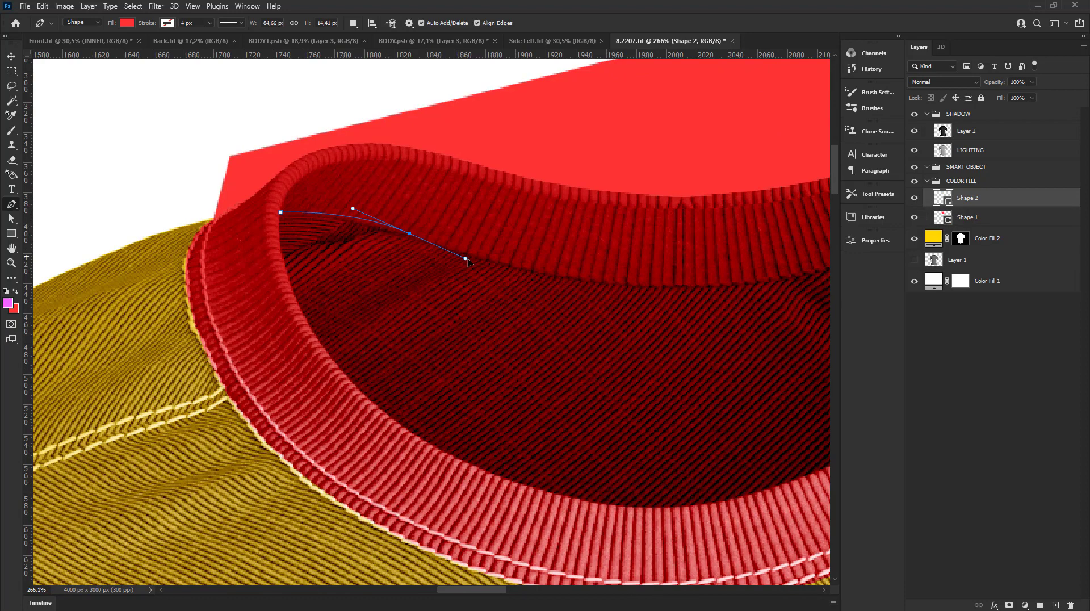
{"action": "left_click_drag", "start_coordinate": [409, 234], "coordinate": [409, 236]}
{"action": "scroll", "coordinate": [375, 229], "scroll_direction": "down", "scroll_amount": 3}
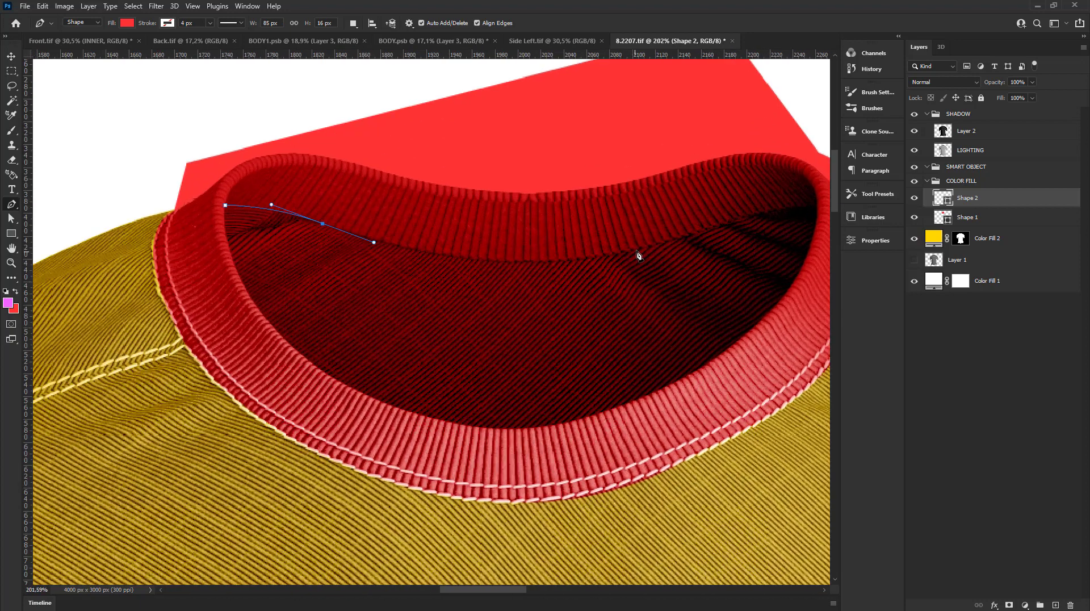
{"action": "scroll", "coordinate": [638, 253], "scroll_direction": "up", "scroll_amount": 1}
{"action": "left_click_drag", "start_coordinate": [643, 250], "coordinate": [779, 210]}
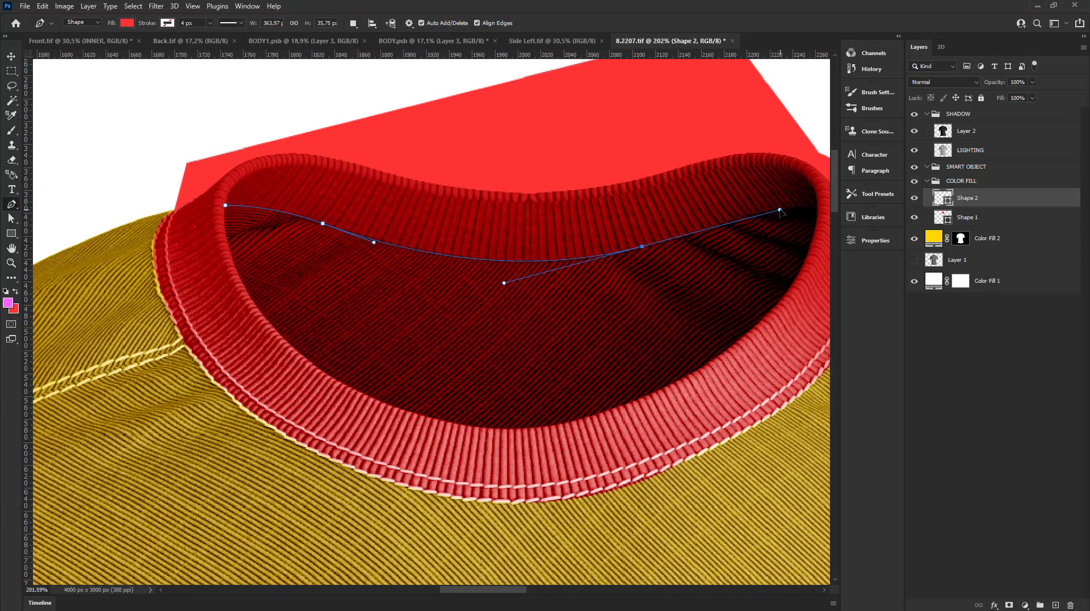
{"action": "left_click", "coordinate": [127, 24]}
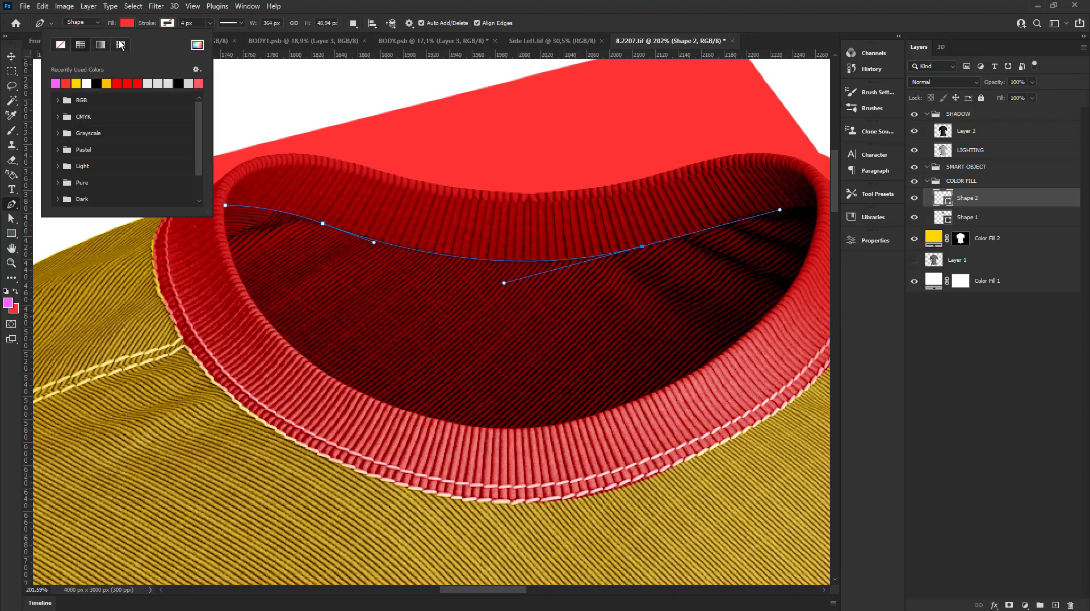
{"action": "left_click", "coordinate": [55, 83]}
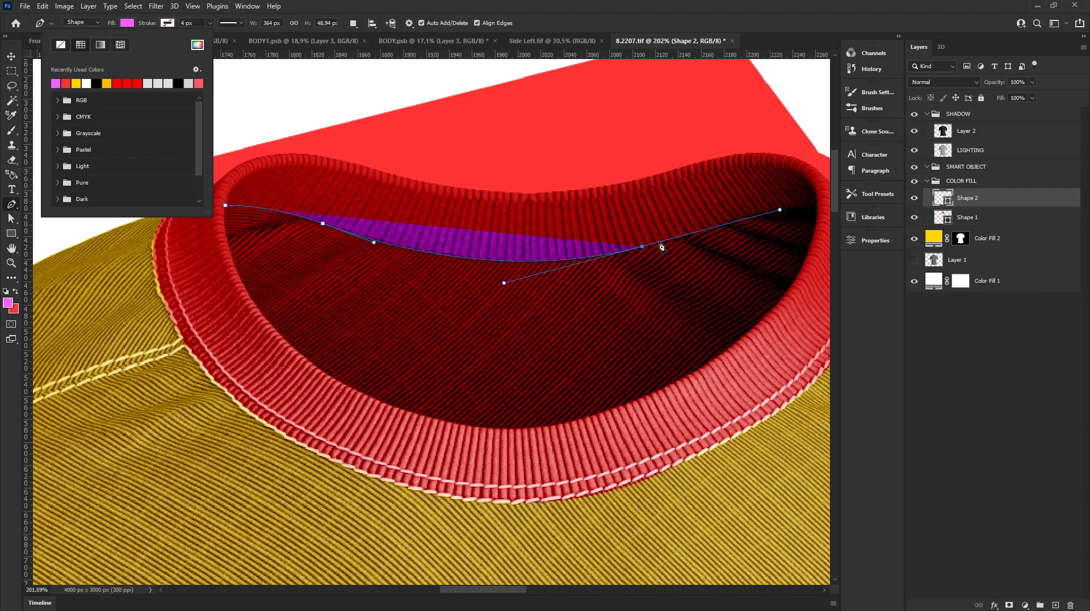
- Add points at the collar's right rim and bottom inner edge
{"action": "key", "text": "Return"}
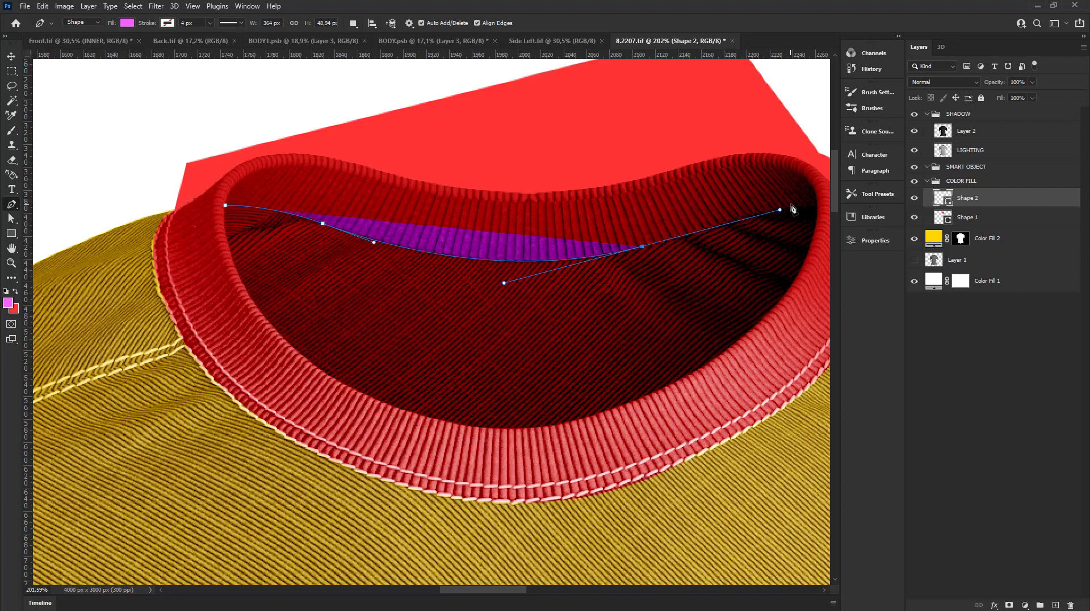
{"action": "left_click_drag", "start_coordinate": [794, 211], "coordinate": [553, 207]}
{"action": "scroll", "coordinate": [554, 208], "scroll_direction": "right", "scroll_amount": 3}
{"action": "scroll", "coordinate": [564, 212], "scroll_direction": "up", "scroll_amount": 1}
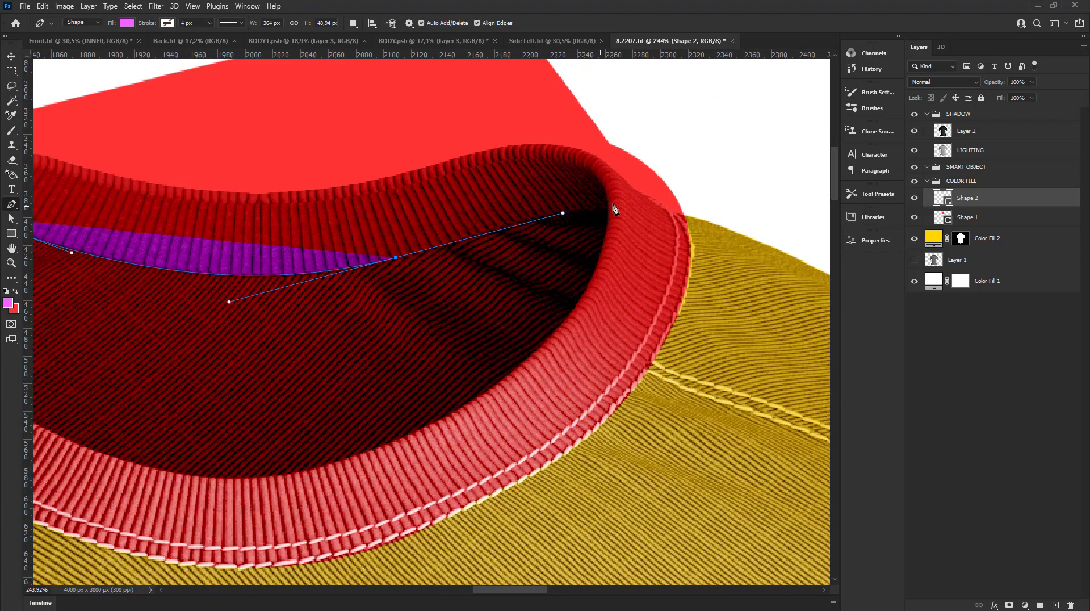
{"action": "scroll", "coordinate": [602, 210], "scroll_direction": "up", "scroll_amount": 1}
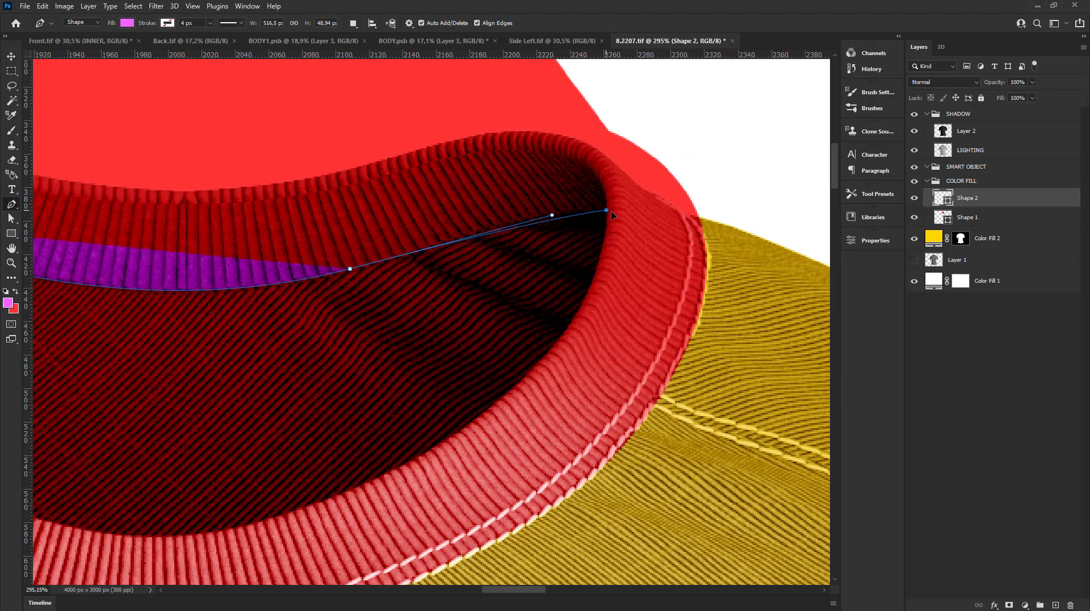
{"action": "left_click_drag", "start_coordinate": [606, 213], "coordinate": [659, 220]}
{"action": "scroll", "coordinate": [658, 221], "scroll_direction": "down", "scroll_amount": 1}
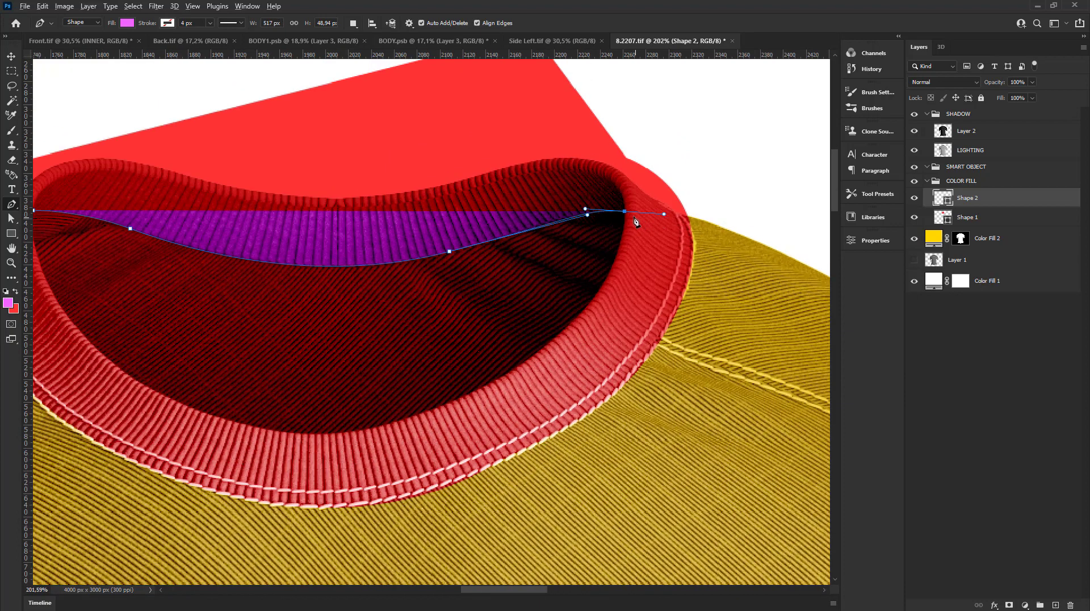
{"action": "scroll", "coordinate": [476, 374], "scroll_direction": "up", "scroll_amount": 1}
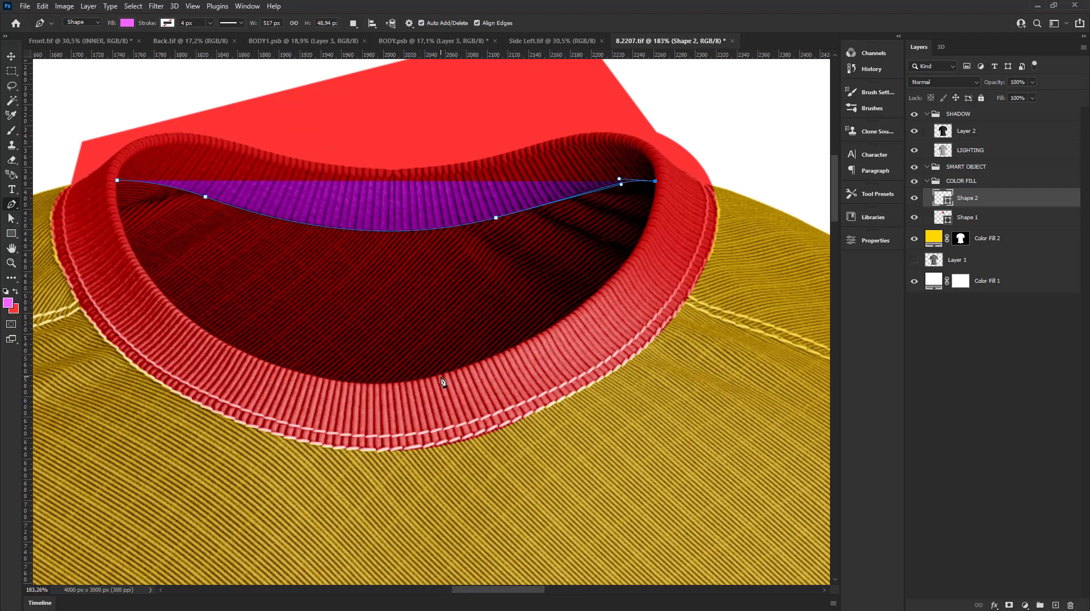
{"action": "left_click_drag", "start_coordinate": [431, 376], "coordinate": [694, 301]}
{"action": "scroll", "coordinate": [450, 367], "scroll_direction": "up", "scroll_amount": 1}
{"action": "scroll", "coordinate": [693, 301], "scroll_direction": "down", "scroll_amount": 2}
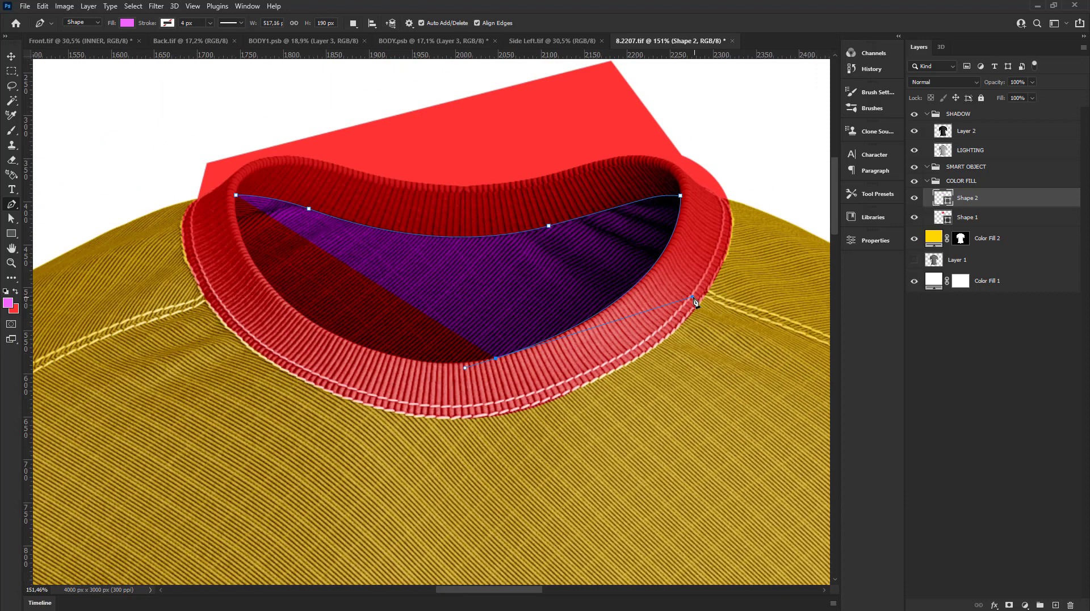
{"action": "scroll", "coordinate": [264, 287], "scroll_direction": "up", "scroll_amount": 1}
{"action": "scroll", "coordinate": [264, 286], "scroll_direction": "up", "scroll_amount": 1}
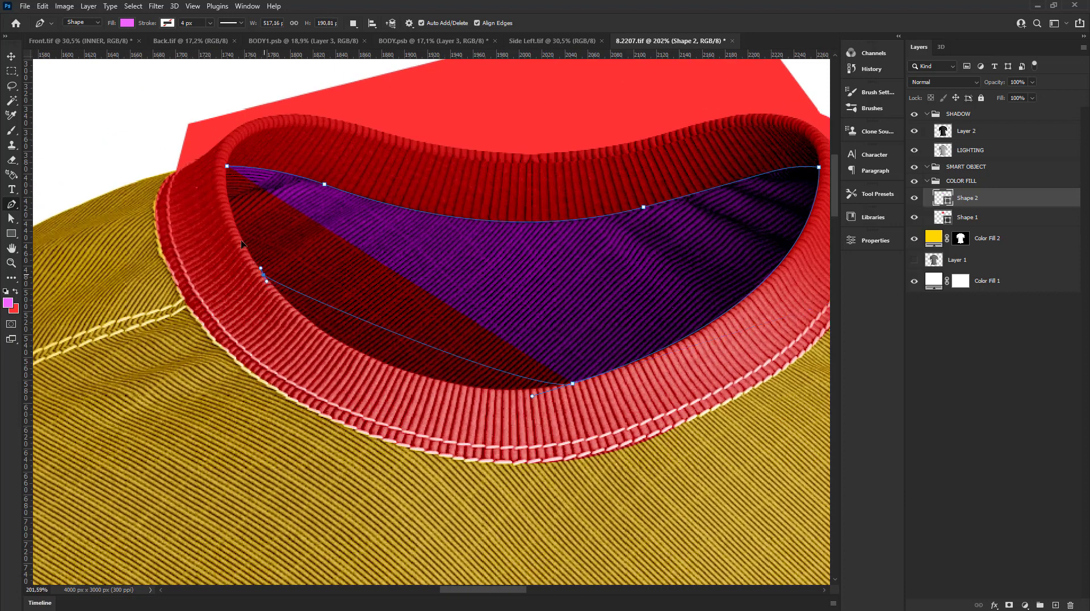
- Shape the curve to hug the inner collar edge and close the magenta inner-neck shape
{"action": "left_click_drag", "start_coordinate": [263, 274], "coordinate": [213, 185]}
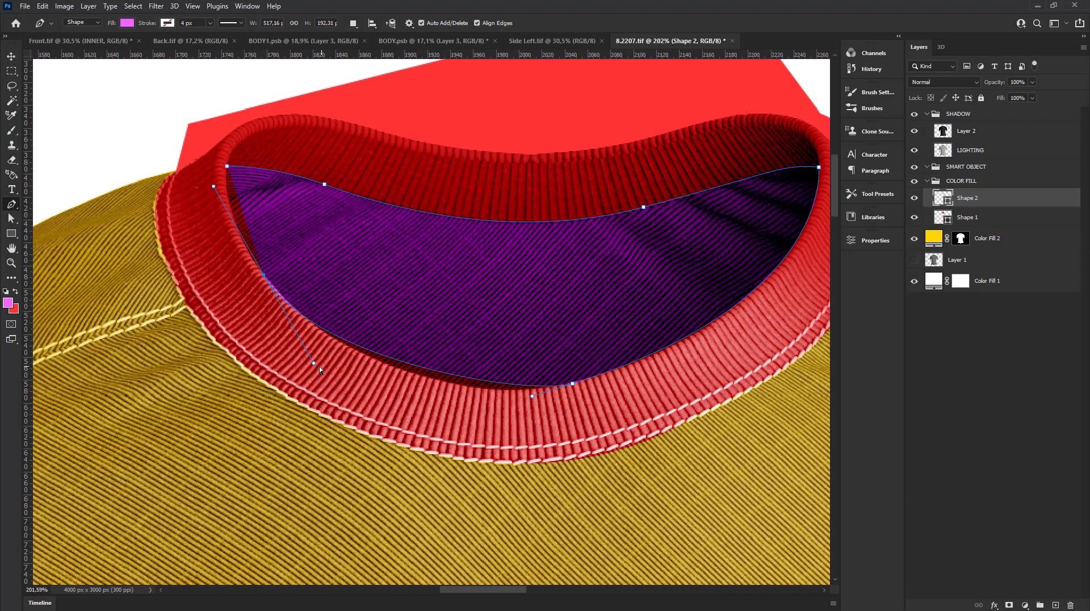
{"action": "left_click_drag", "start_coordinate": [315, 367], "coordinate": [380, 400]}
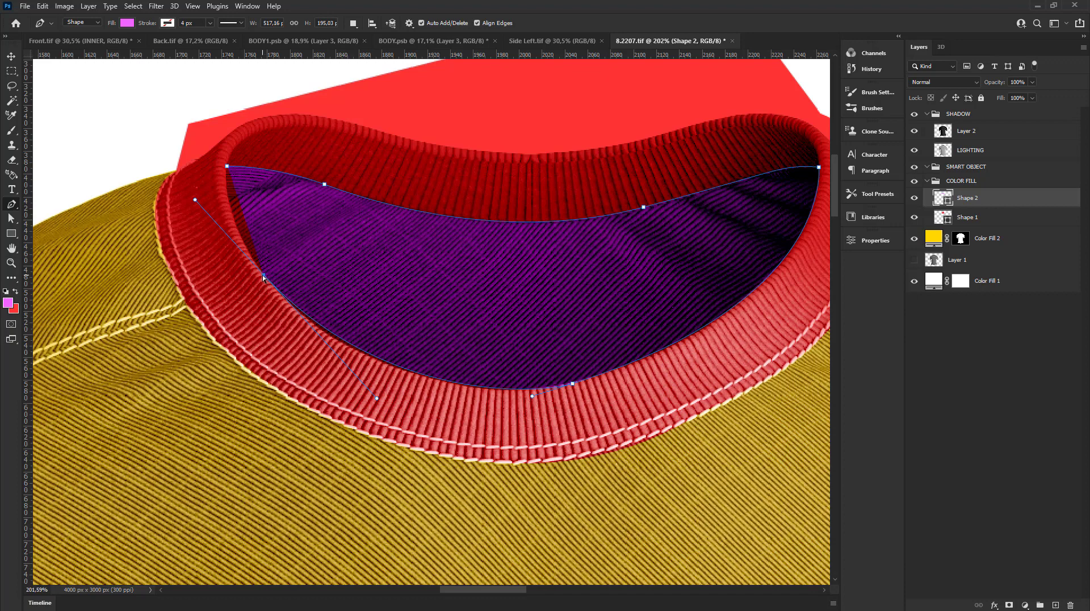
{"action": "left_click_drag", "start_coordinate": [264, 274], "coordinate": [300, 316]}
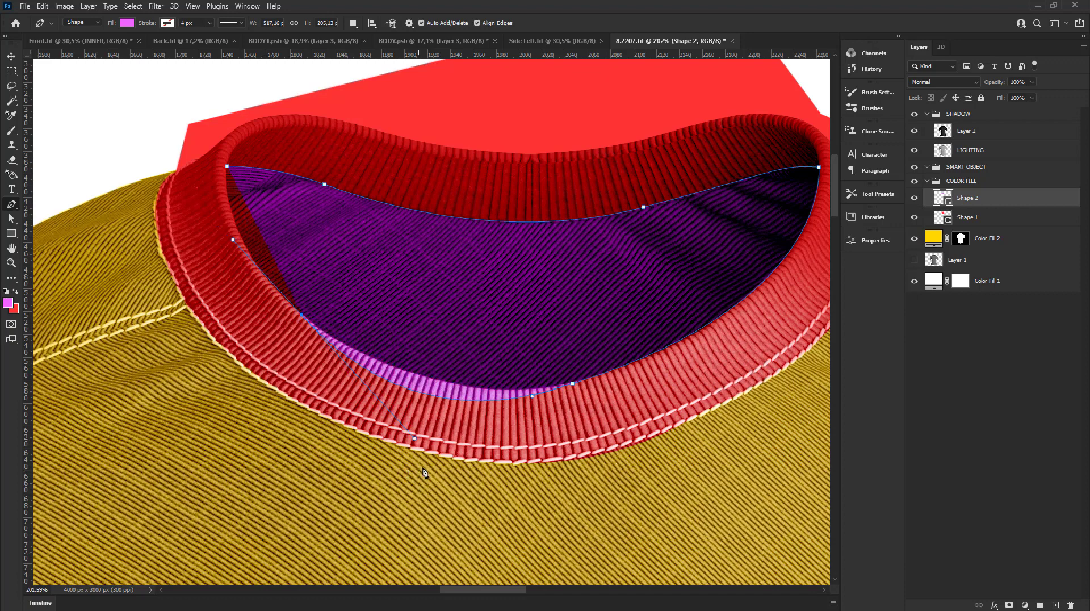
{"action": "scroll", "coordinate": [425, 436], "scroll_direction": "up", "scroll_amount": 3}
{"action": "mouse_move", "coordinate": [413, 429]}
{"action": "left_mouse_down"}
{"action": "mouse_move", "coordinate": [402, 373]}
{"action": "mouse_move", "coordinate": [387, 370]}
{"action": "left_mouse_up"}
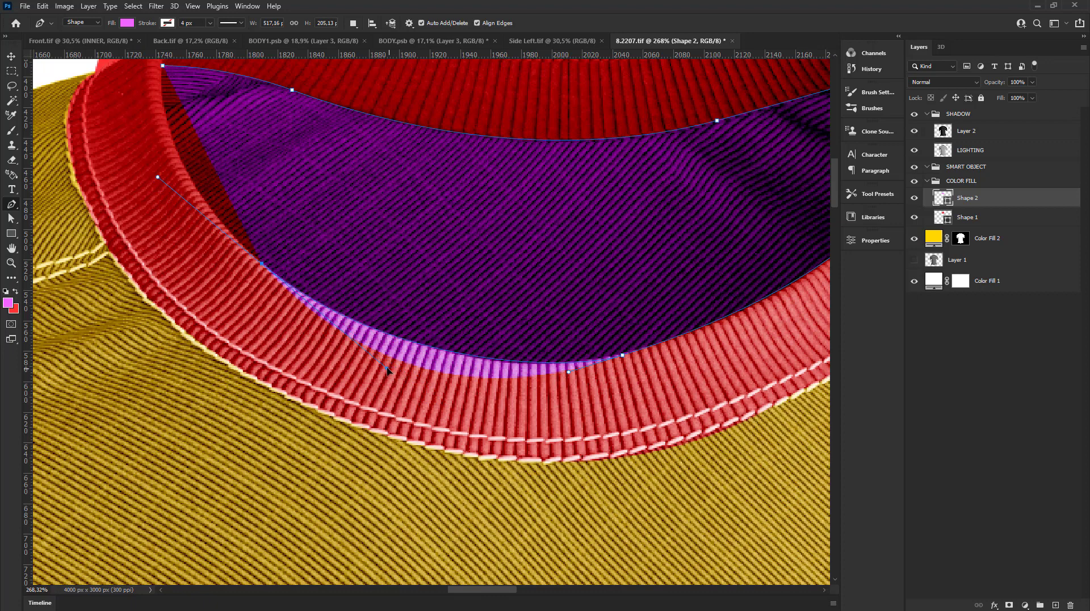
{"action": "scroll", "coordinate": [385, 370], "scroll_direction": "down", "scroll_amount": 3}
{"action": "scroll", "coordinate": [287, 216], "scroll_direction": "up", "scroll_amount": 2}
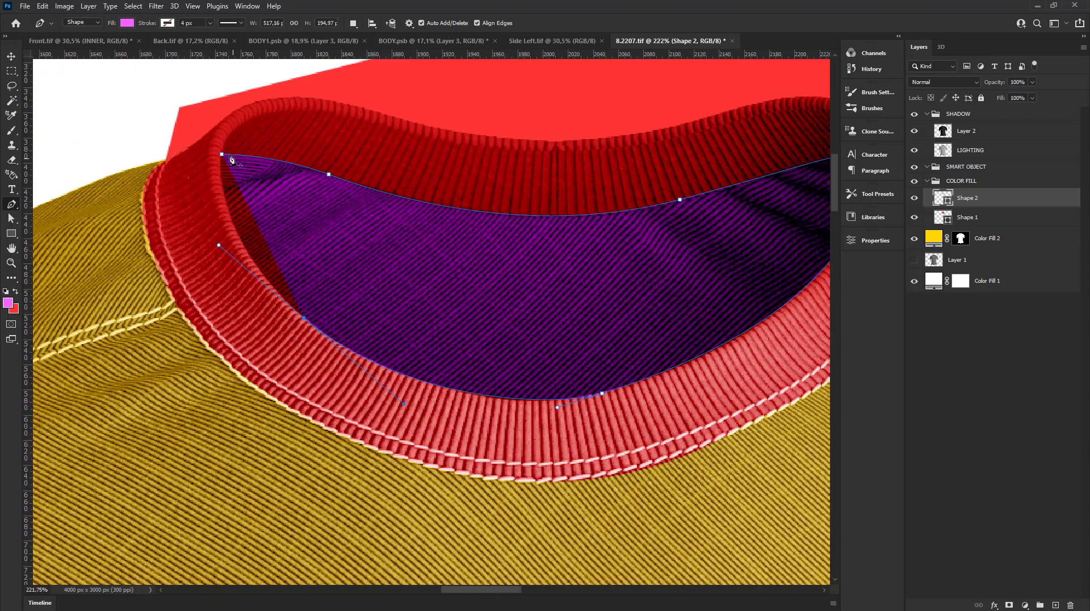
{"action": "left_click_drag", "start_coordinate": [228, 157], "coordinate": [214, 209]}
{"action": "scroll", "coordinate": [214, 208], "scroll_direction": "down", "scroll_amount": 3}
{"action": "scroll", "coordinate": [210, 213], "scroll_direction": "down", "scroll_amount": 2}
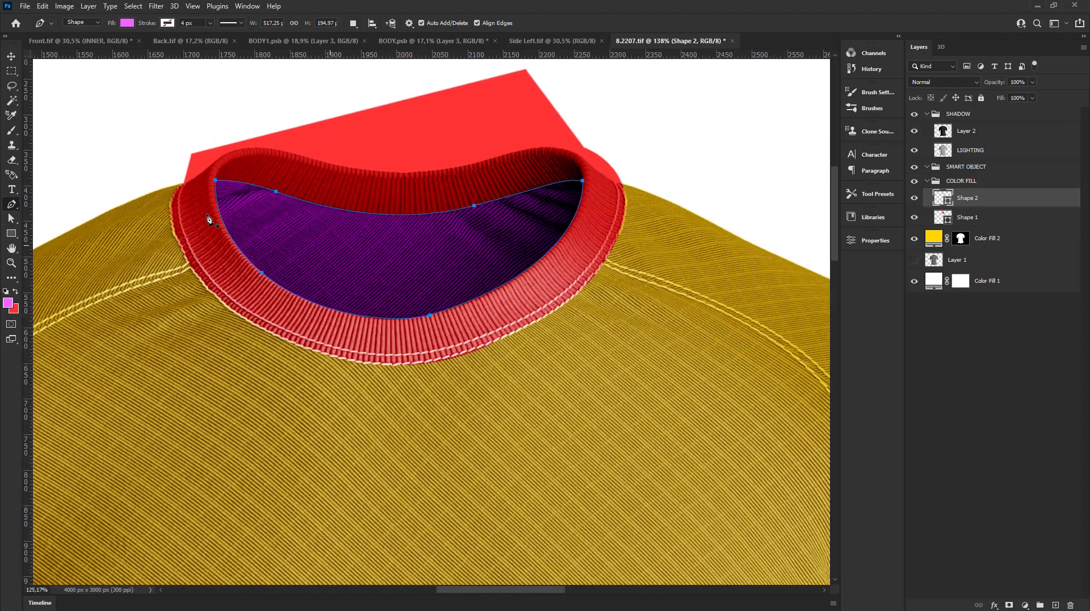
{"action": "left_click", "coordinate": [8, 52]}
- With Color Fill 1 selected, start Shape 3 where the left raglan seam meets the collar
{"action": "left_click", "coordinate": [97, 138]}
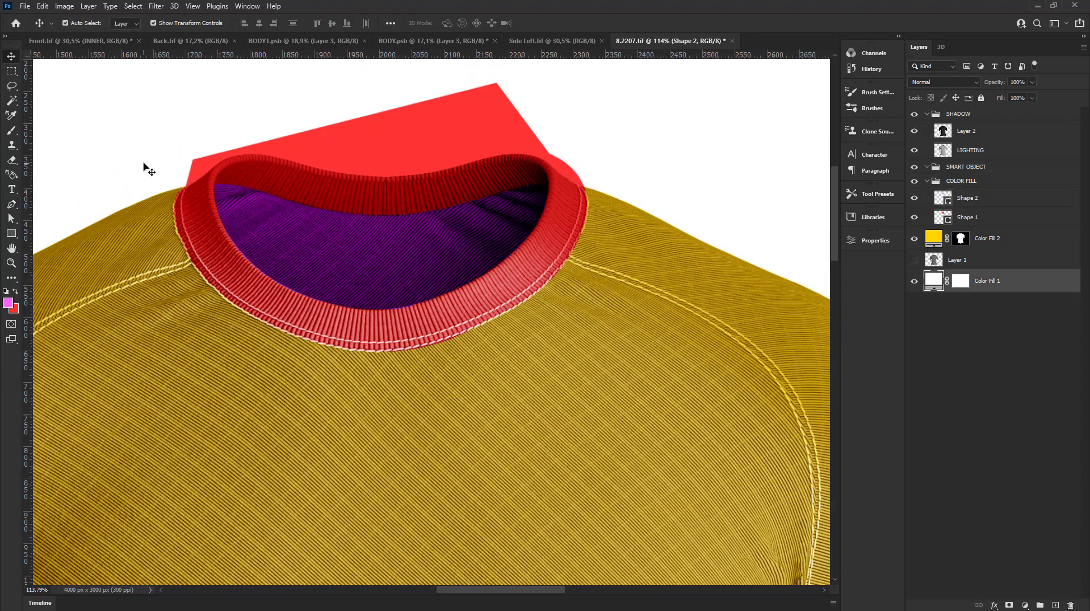
{"action": "scroll", "coordinate": [365, 272], "scroll_direction": "down", "scroll_amount": 2}
{"action": "scroll", "coordinate": [368, 277], "scroll_direction": "down", "scroll_amount": 2}
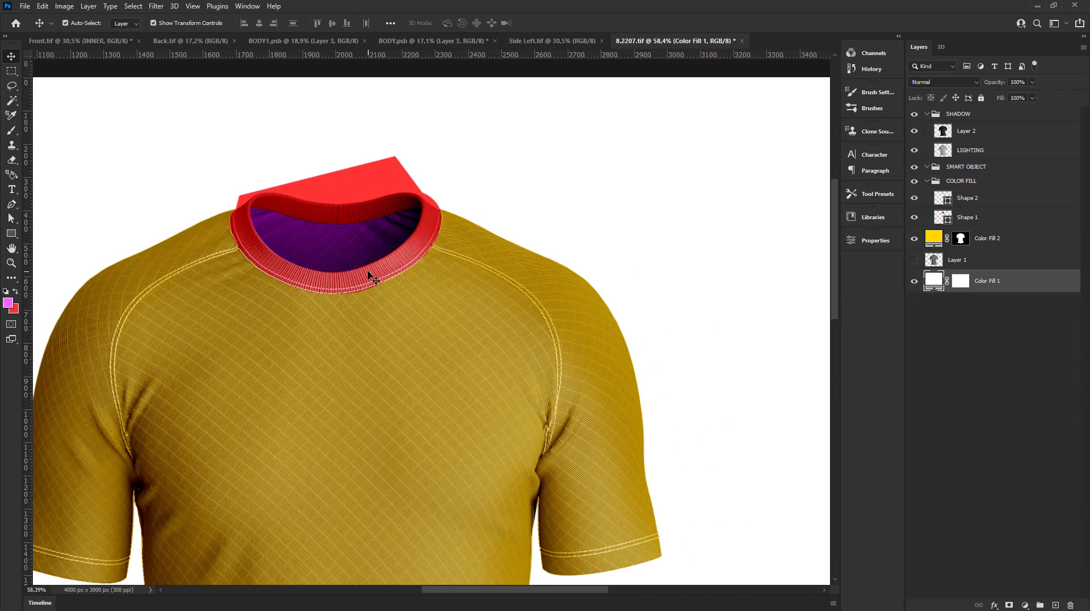
{"action": "scroll", "coordinate": [369, 277], "scroll_direction": "down", "scroll_amount": 2}
{"action": "scroll", "coordinate": [370, 272], "scroll_direction": "down", "scroll_amount": 2}
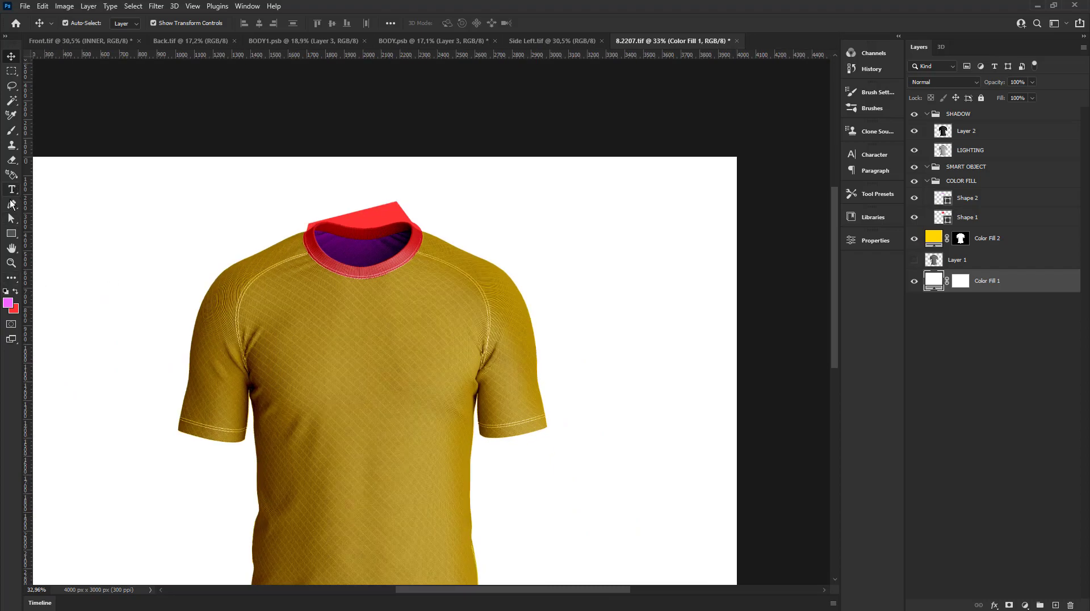
{"action": "left_click", "coordinate": [11, 204]}
{"action": "scroll", "coordinate": [261, 316], "scroll_direction": "up", "scroll_amount": 3}
{"action": "scroll", "coordinate": [256, 311], "scroll_direction": "up", "scroll_amount": 4}
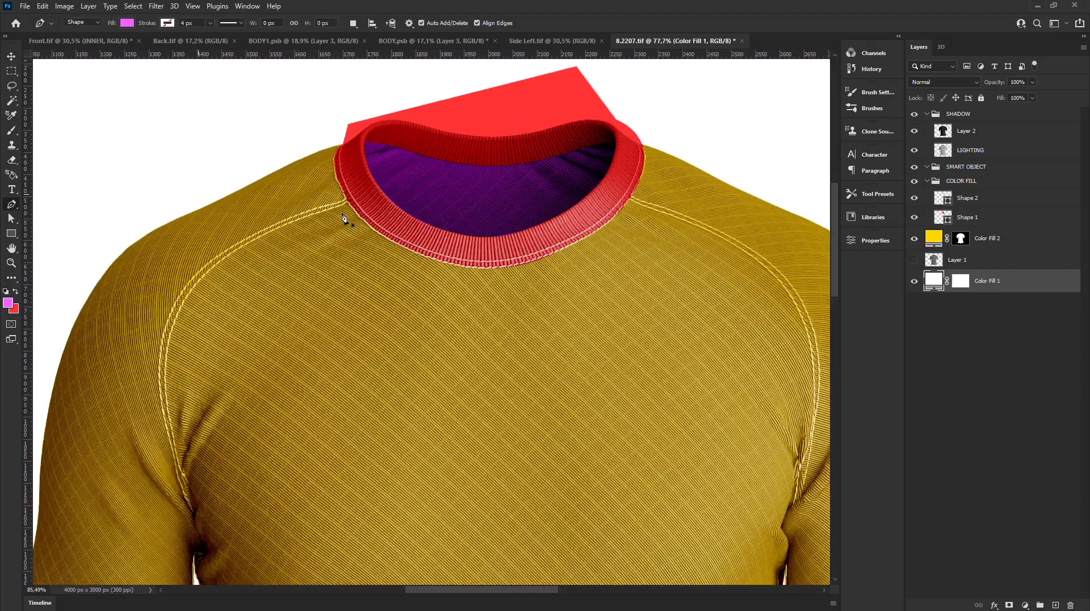
{"action": "scroll", "coordinate": [342, 218], "scroll_direction": "up", "scroll_amount": 3}
{"action": "scroll", "coordinate": [353, 200], "scroll_direction": "up", "scroll_amount": 4}
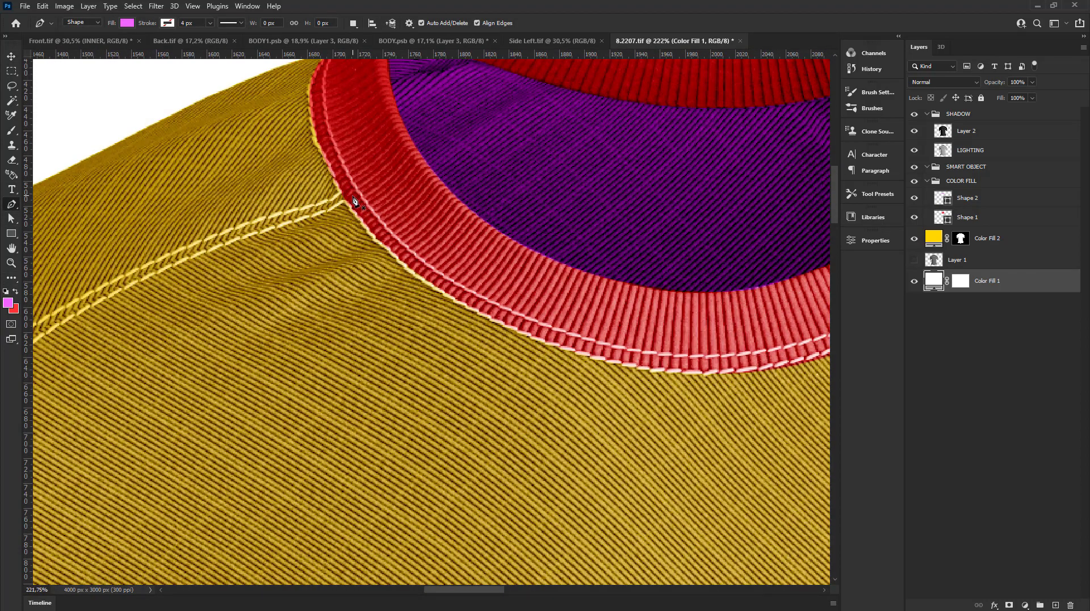
{"action": "left_click", "coordinate": [354, 199]}
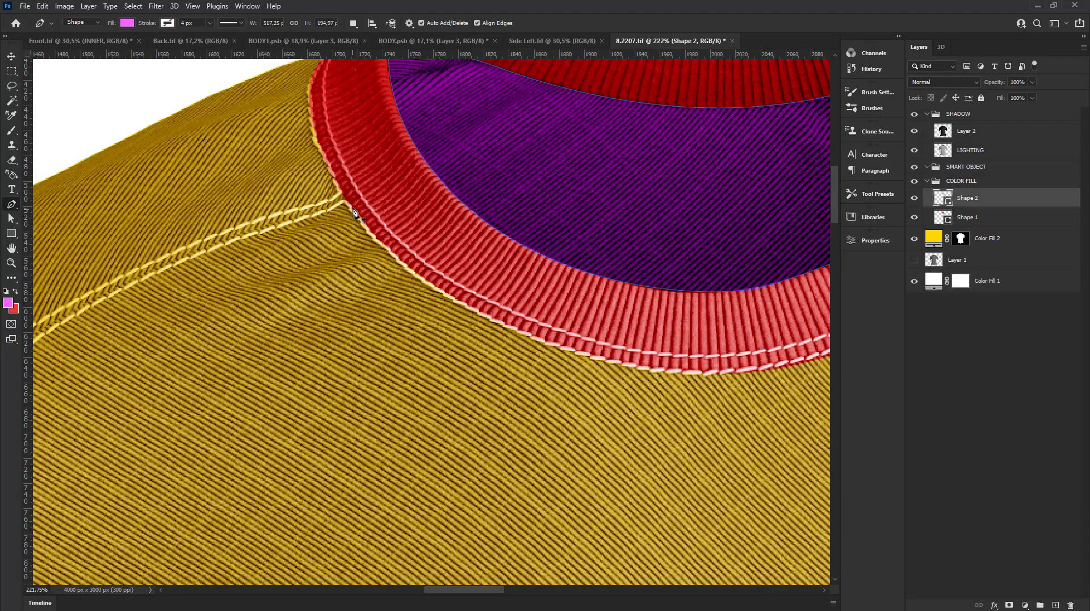
{"action": "scroll", "coordinate": [356, 200], "scroll_direction": "up", "scroll_amount": 2}
- Trace Shape 3's pen path along the left raglan seam and shoulder with curved anchors
{"action": "left_click", "coordinate": [339, 197]}
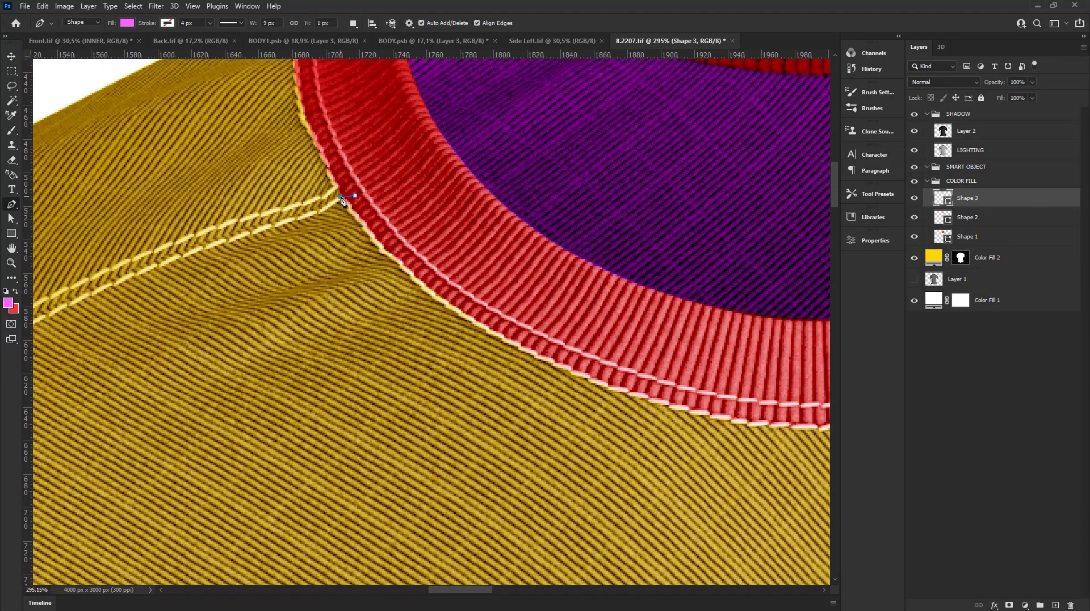
{"action": "scroll", "coordinate": [348, 195], "scroll_direction": "down", "scroll_amount": 5}
{"action": "scroll", "coordinate": [309, 219], "scroll_direction": "up", "scroll_amount": 3}
{"action": "scroll", "coordinate": [329, 208], "scroll_direction": "up", "scroll_amount": 3}
{"action": "scroll", "coordinate": [366, 189], "scroll_direction": "up", "scroll_amount": 3}
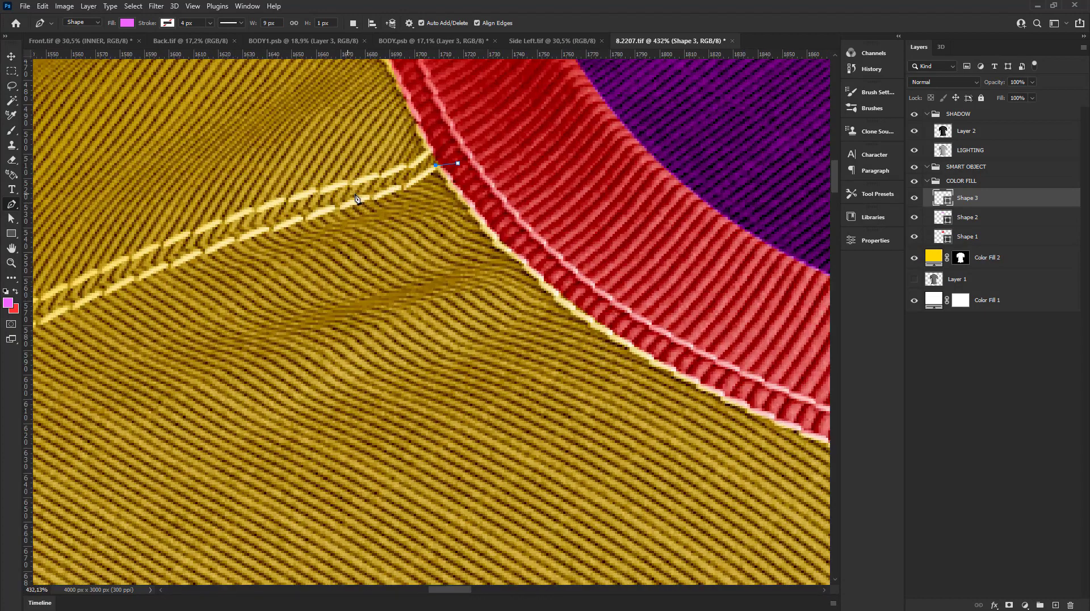
{"action": "scroll", "coordinate": [366, 189], "scroll_direction": "up", "scroll_amount": 1}
{"action": "left_click", "coordinate": [361, 201]}
{"action": "scroll", "coordinate": [278, 227], "scroll_direction": "down", "scroll_amount": 2}
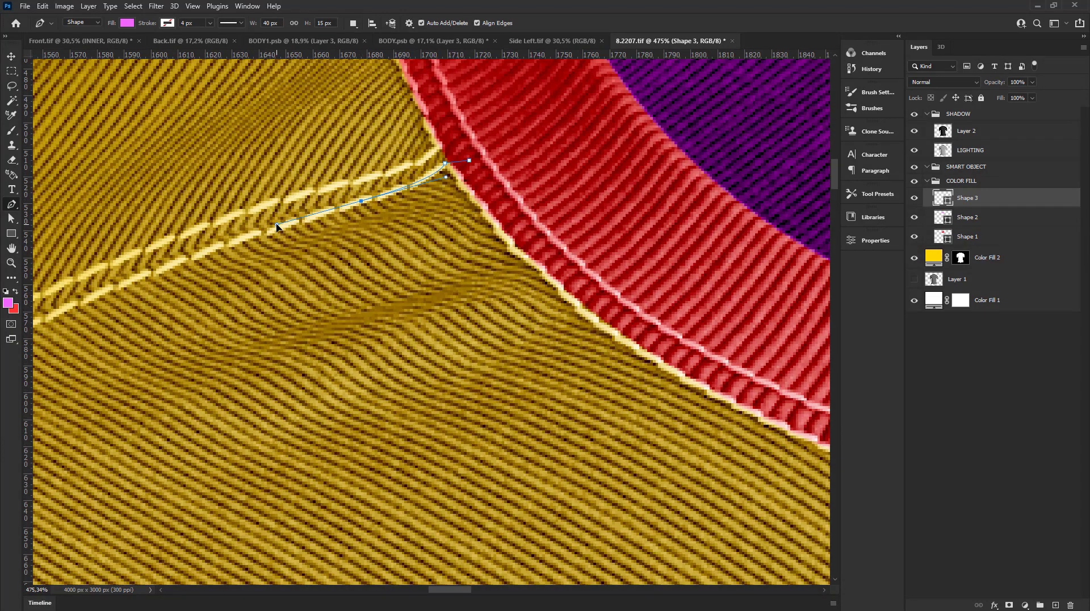
{"action": "scroll", "coordinate": [244, 250], "scroll_direction": "down", "scroll_amount": 3}
{"action": "scroll", "coordinate": [340, 239], "scroll_direction": "up", "scroll_amount": 1}
{"action": "scroll", "coordinate": [392, 230], "scroll_direction": "up", "scroll_amount": 1}
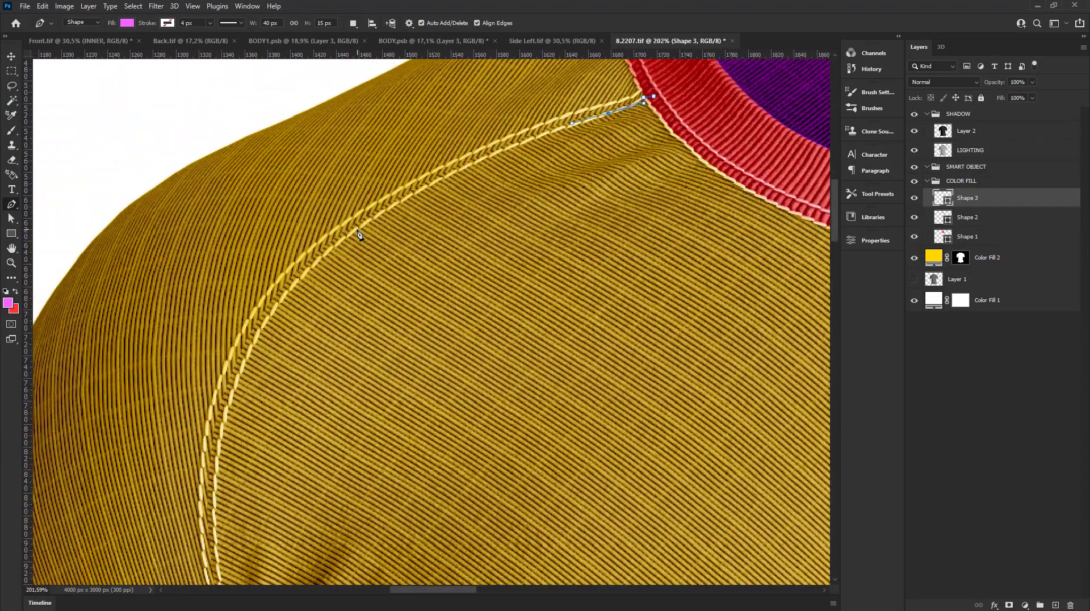
{"action": "left_click_drag", "start_coordinate": [357, 232], "coordinate": [261, 298]}
{"action": "scroll", "coordinate": [263, 298], "scroll_direction": "down", "scroll_amount": 3}
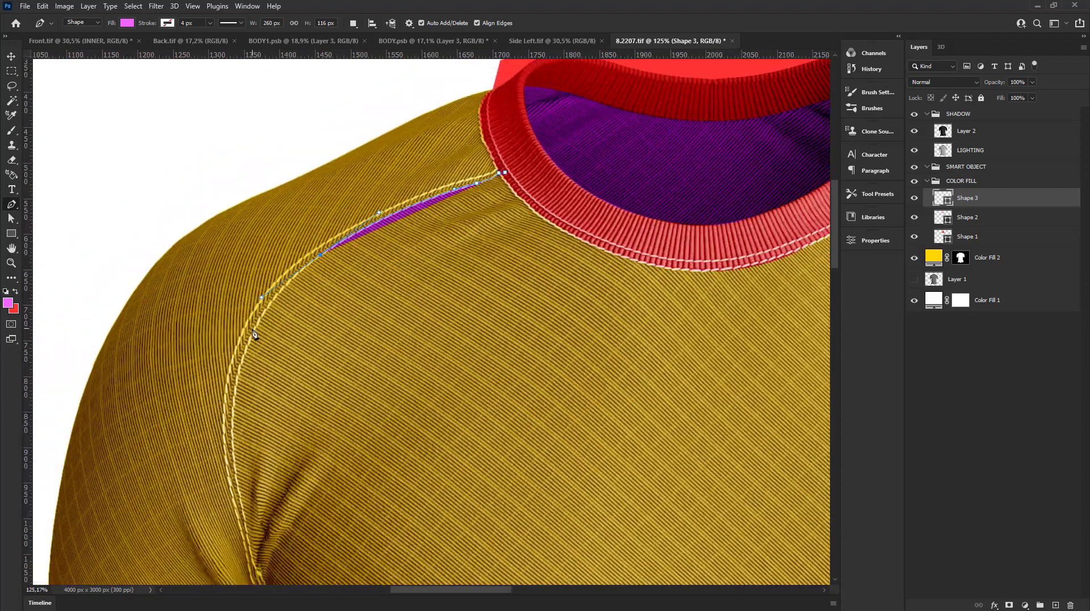
{"action": "scroll", "coordinate": [254, 334], "scroll_direction": "down", "scroll_amount": 3}
{"action": "scroll", "coordinate": [264, 386], "scroll_direction": "up", "scroll_amount": 2}
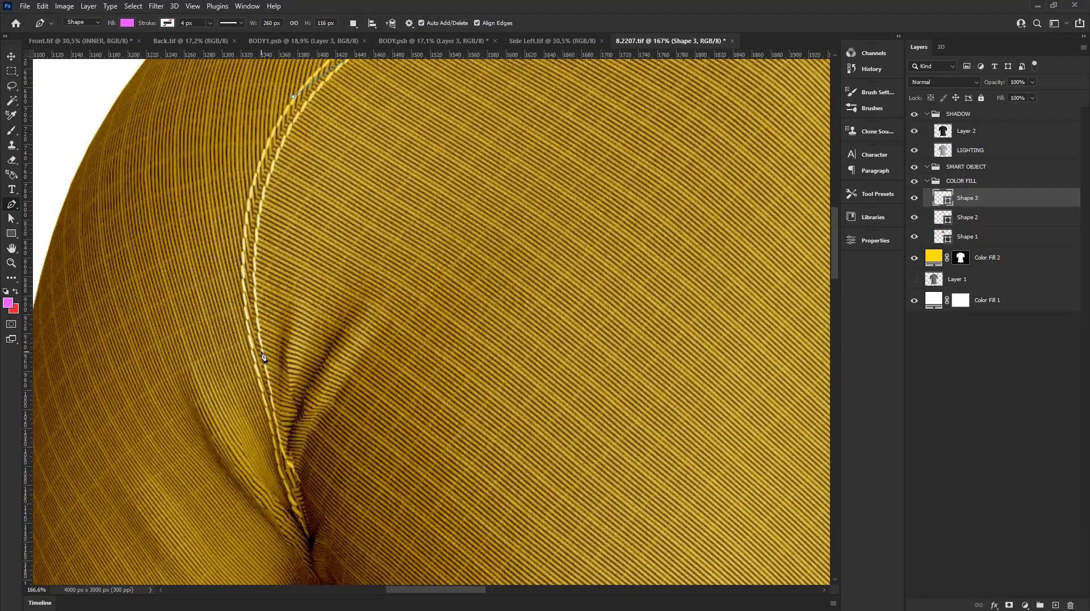
{"action": "left_click_drag", "start_coordinate": [262, 356], "coordinate": [261, 386]}
{"action": "scroll", "coordinate": [260, 381], "scroll_direction": "down", "scroll_amount": 1}
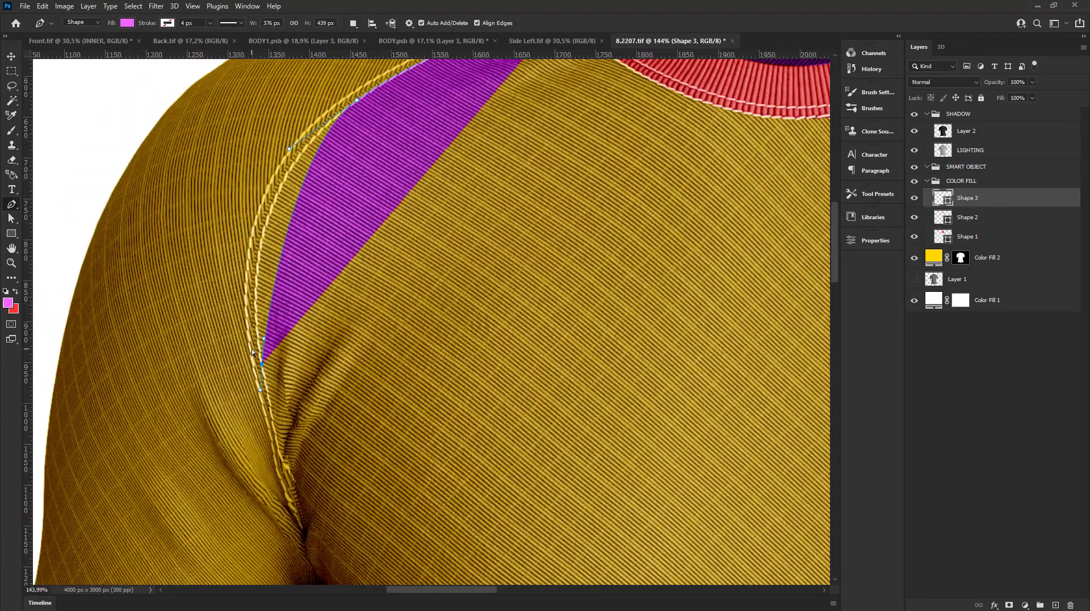
{"action": "left_click_drag", "start_coordinate": [256, 309], "coordinate": [236, 237]}
- Continue the left sleeve path with smooth anchors down the underarm seam into the armpit gap
{"action": "scroll", "coordinate": [236, 236], "scroll_direction": "down", "scroll_amount": 2}
{"action": "scroll", "coordinate": [255, 312], "scroll_direction": "up", "scroll_amount": 1}
{"action": "scroll", "coordinate": [263, 358], "scroll_direction": "up", "scroll_amount": 1}
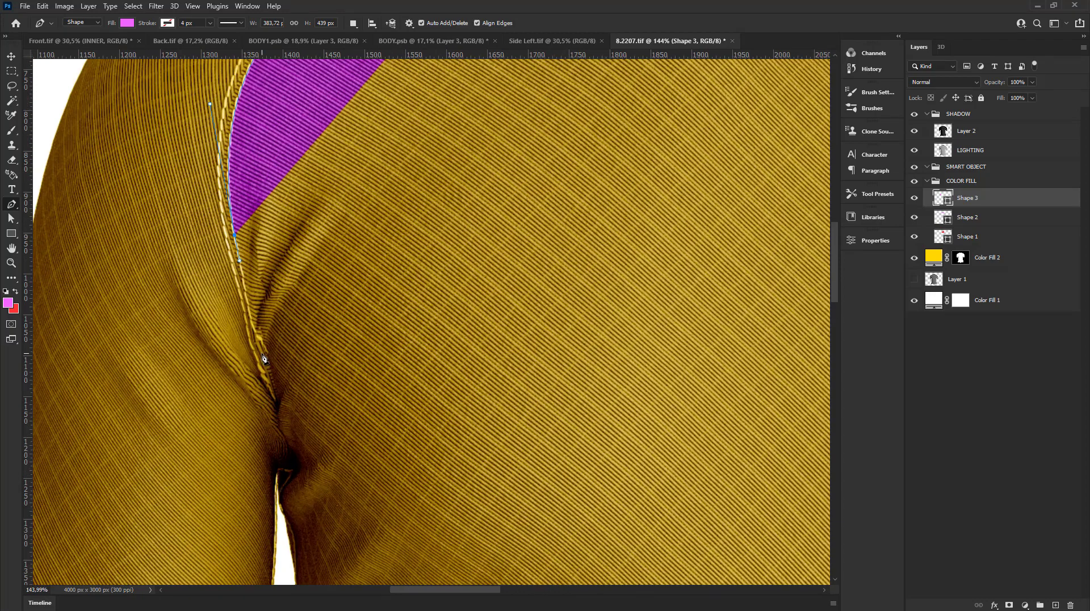
{"action": "left_click_drag", "start_coordinate": [271, 380], "coordinate": [284, 412]}
{"action": "scroll", "coordinate": [290, 424], "scroll_direction": "down", "scroll_amount": 1}
{"action": "scroll", "coordinate": [287, 306], "scroll_direction": "up", "scroll_amount": 1}
{"action": "scroll", "coordinate": [290, 315], "scroll_direction": "up", "scroll_amount": 2}
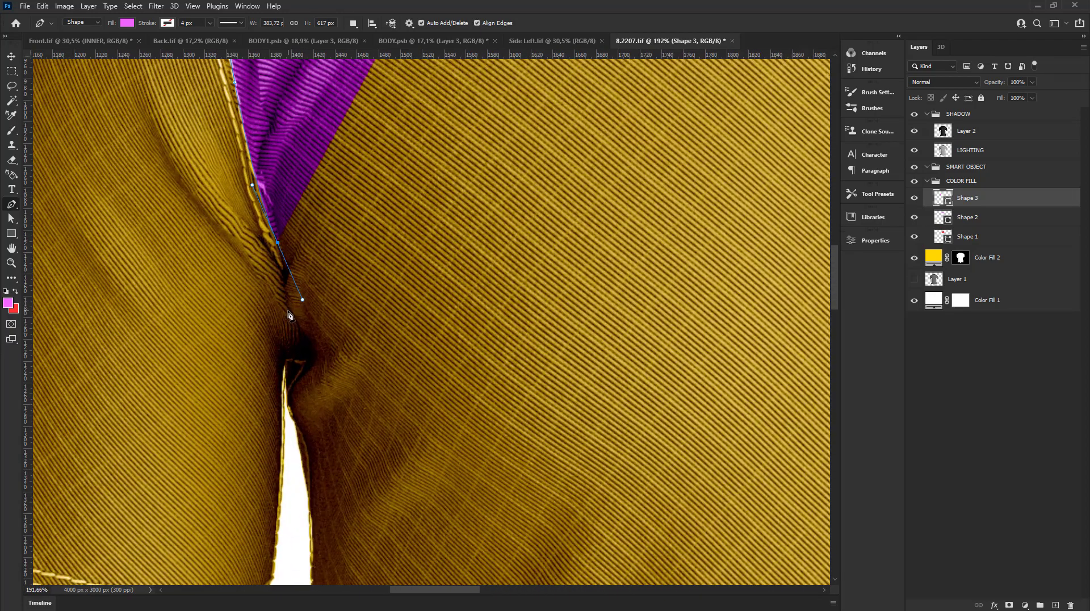
{"action": "left_click_drag", "start_coordinate": [304, 327], "coordinate": [339, 371]}
{"action": "left_click_drag", "start_coordinate": [287, 418], "coordinate": [303, 525]}
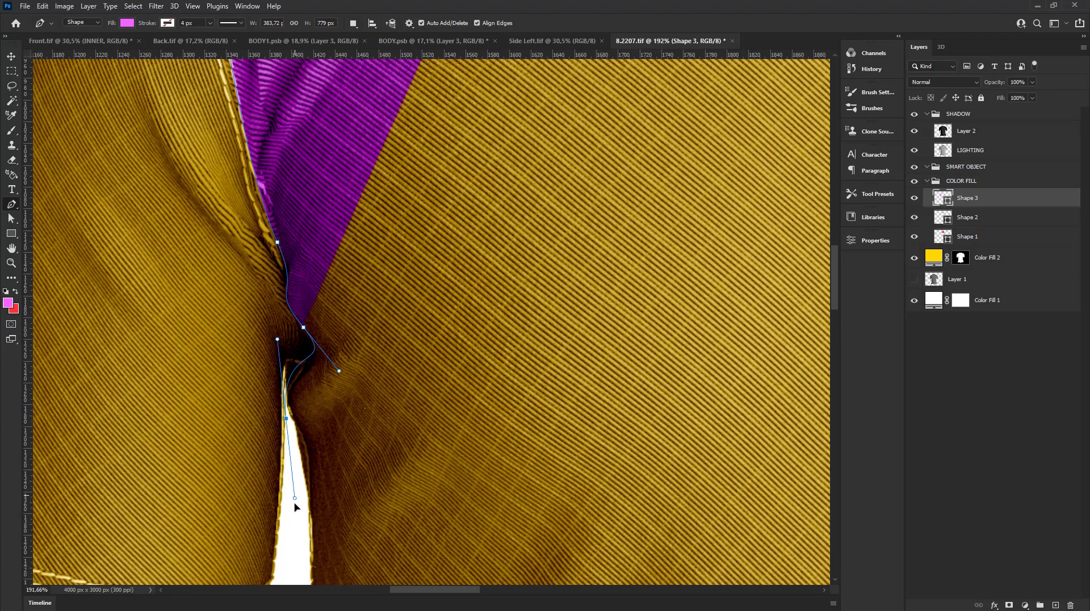
{"action": "scroll", "coordinate": [323, 372], "scroll_direction": "down", "scroll_amount": 5}
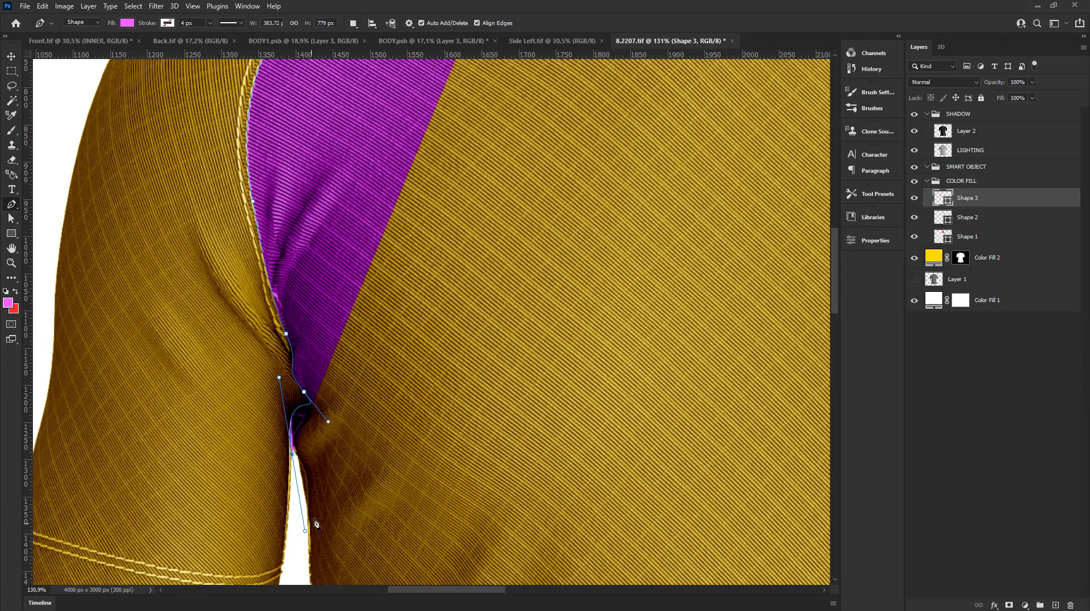
{"action": "left_click_drag", "start_coordinate": [410, 352], "coordinate": [391, 244]}
{"action": "scroll", "coordinate": [369, 372], "scroll_direction": "up", "scroll_amount": 3}
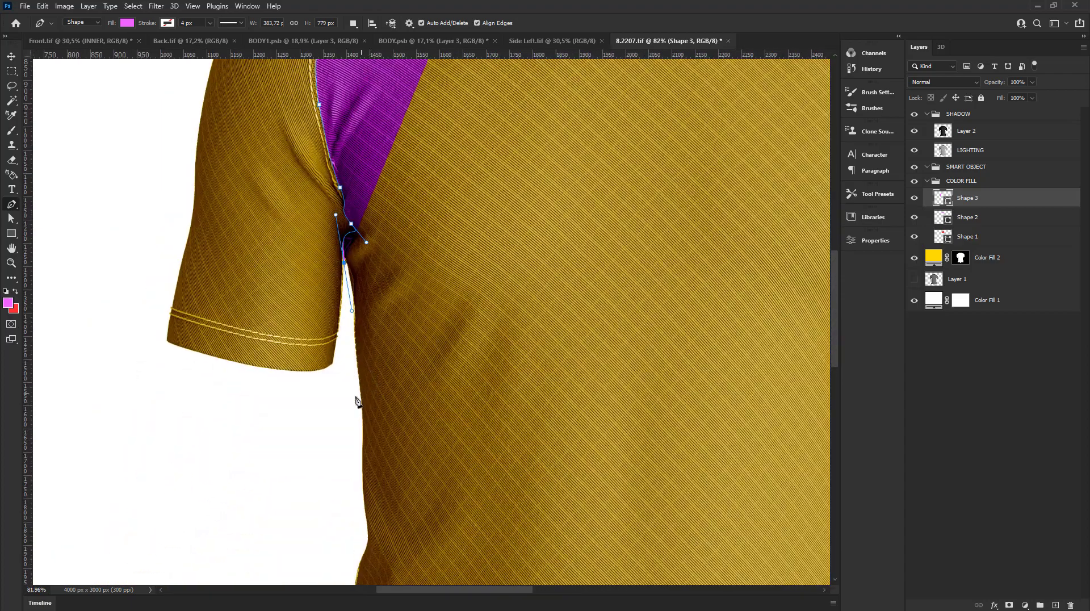
- Wrap the path outside the left sleeve and shoulder, closing it back at the neckline
{"action": "left_click_drag", "start_coordinate": [335, 433], "coordinate": [321, 477]}
{"action": "scroll", "coordinate": [229, 441], "scroll_direction": "down", "scroll_amount": 3}
{"action": "left_click_drag", "start_coordinate": [216, 458], "coordinate": [190, 439]}
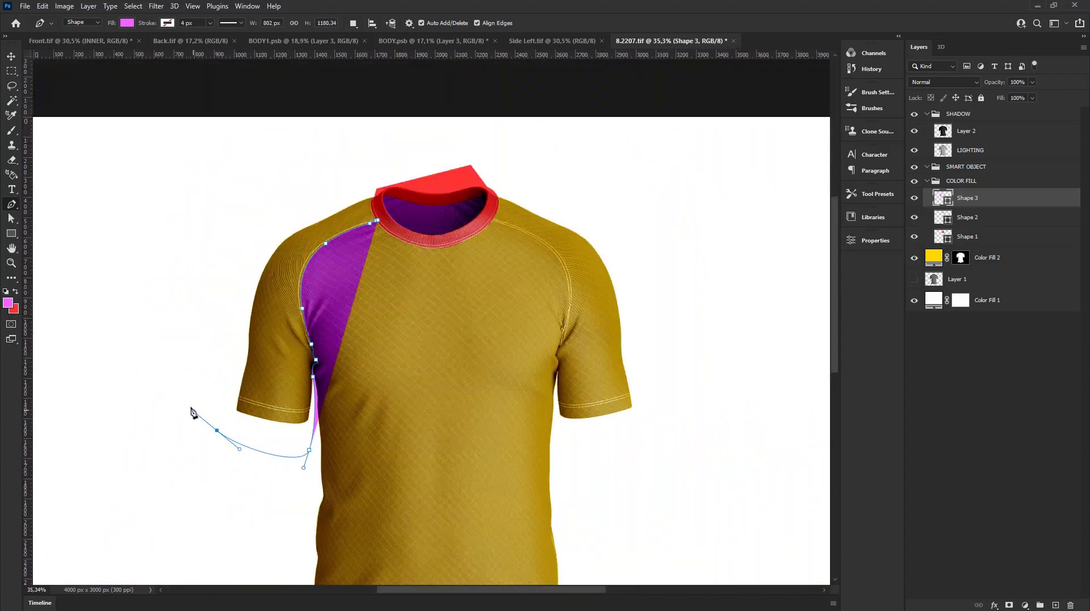
{"action": "scroll", "coordinate": [183, 297], "scroll_direction": "down", "scroll_amount": 1}
{"action": "scroll", "coordinate": [190, 290], "scroll_direction": "up", "scroll_amount": 1}
{"action": "left_click_drag", "start_coordinate": [199, 228], "coordinate": [227, 180]}
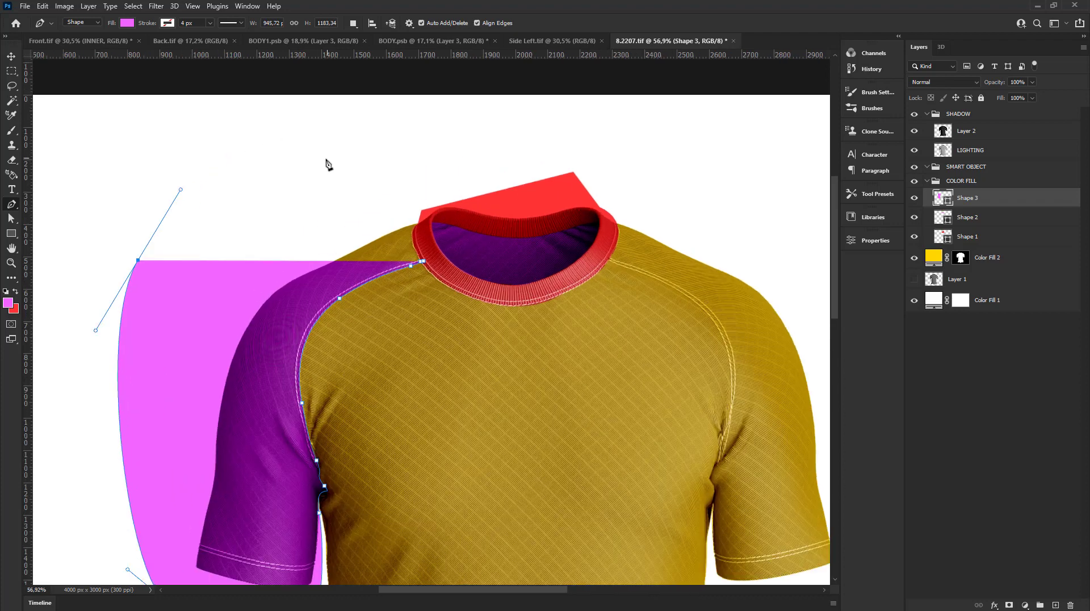
{"action": "scroll", "coordinate": [329, 165], "scroll_direction": "up", "scroll_amount": 2}
{"action": "left_click", "coordinate": [370, 184]}
{"action": "scroll", "coordinate": [427, 207], "scroll_direction": "up", "scroll_amount": 2}
{"action": "left_click", "coordinate": [426, 209]}
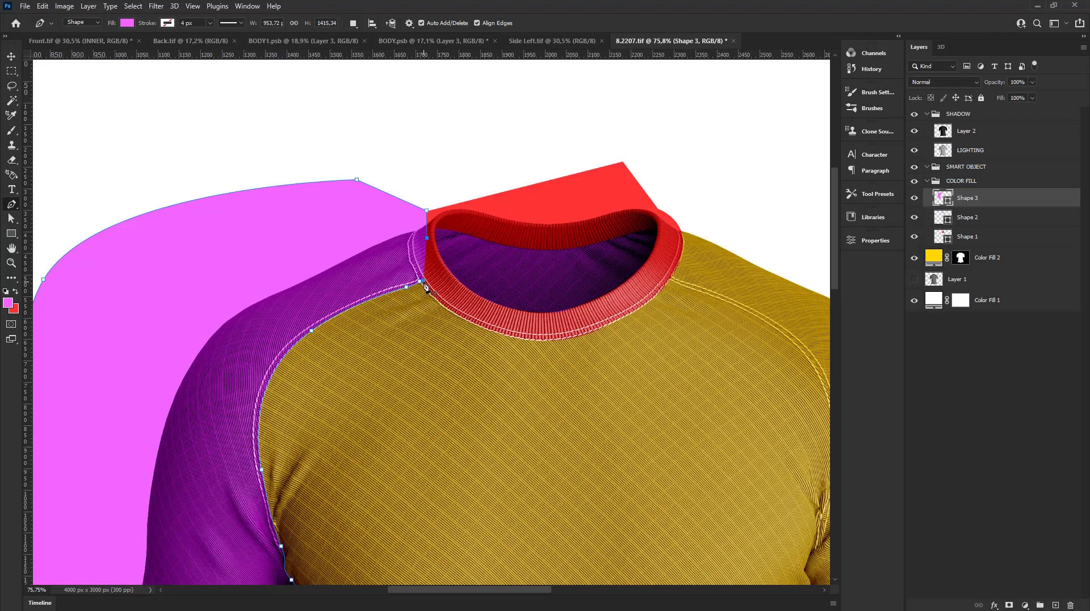
{"action": "scroll", "coordinate": [425, 287], "scroll_direction": "down", "scroll_amount": 1}
{"action": "scroll", "coordinate": [454, 295], "scroll_direction": "down", "scroll_amount": 2}
{"action": "scroll", "coordinate": [544, 309], "scroll_direction": "up", "scroll_amount": 2}
{"action": "scroll", "coordinate": [596, 316], "scroll_direction": "up", "scroll_amount": 1}
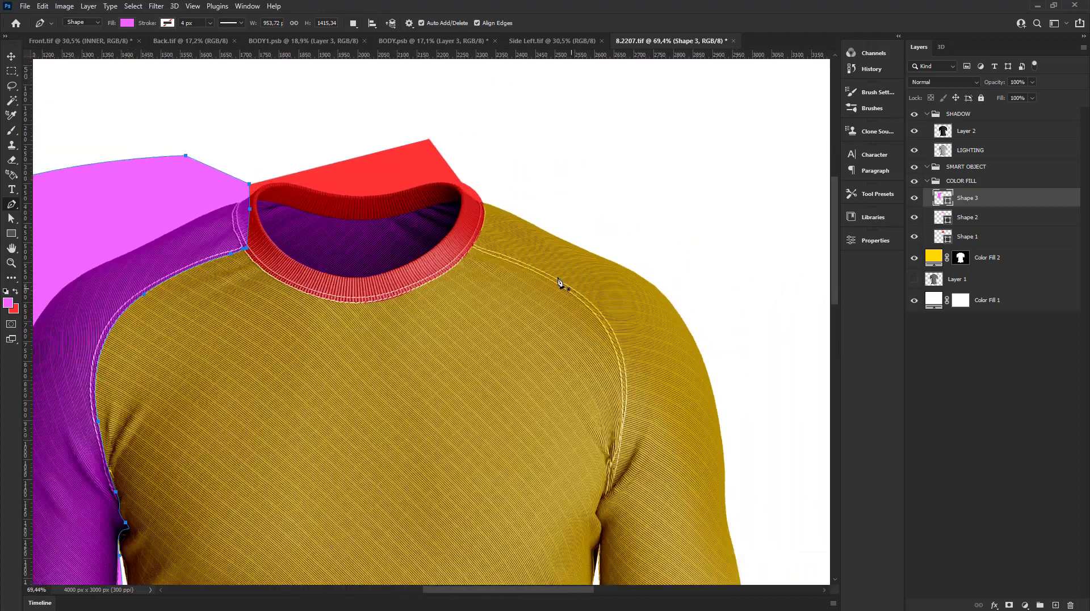
{"action": "scroll", "coordinate": [511, 266], "scroll_direction": "up", "scroll_amount": 2}
{"action": "scroll", "coordinate": [460, 246], "scroll_direction": "up", "scroll_amount": 2}
{"action": "scroll", "coordinate": [451, 247], "scroll_direction": "up", "scroll_amount": 1}
- Start Shape 4 at the right sleeve seam and extend its outline along the seam
{"action": "left_click", "coordinate": [449, 246]}
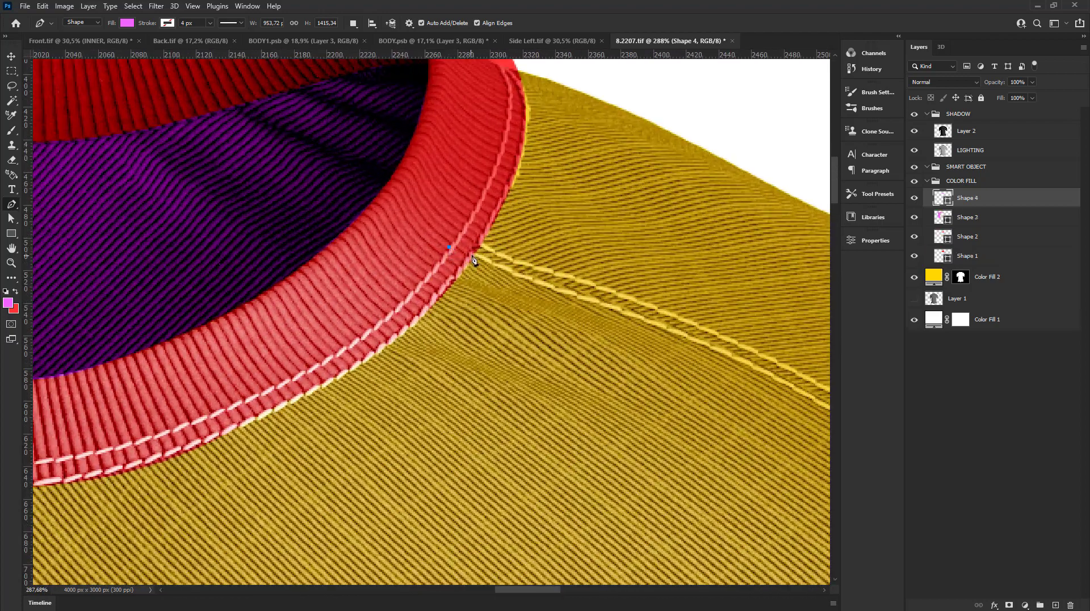
{"action": "left_click", "coordinate": [473, 257]}
{"action": "scroll", "coordinate": [478, 250], "scroll_direction": "down", "scroll_amount": 2}
{"action": "scroll", "coordinate": [549, 282], "scroll_direction": "up", "scroll_amount": 2}
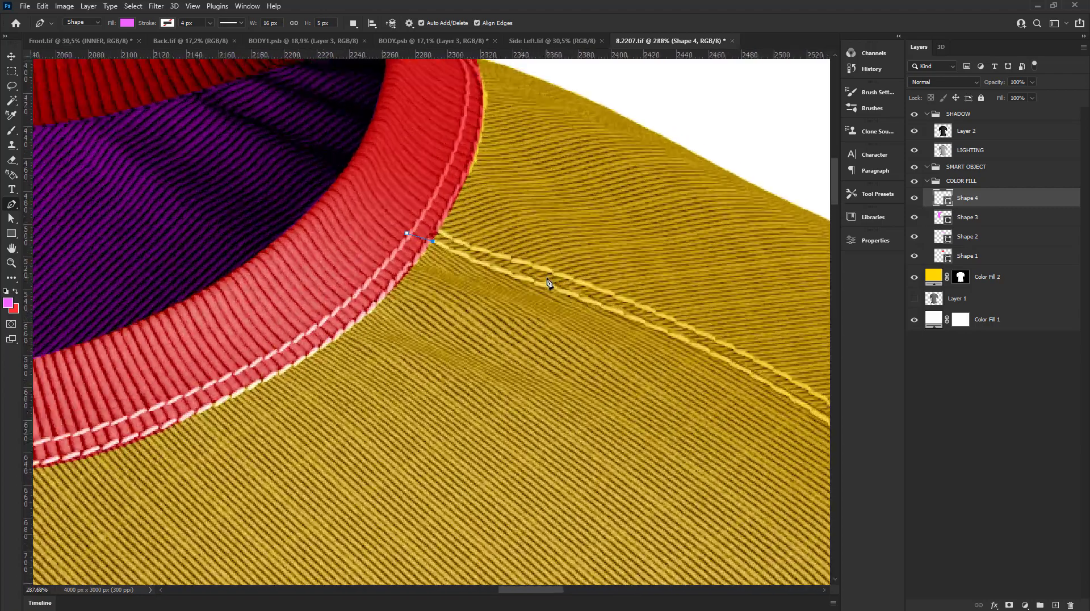
{"action": "scroll", "coordinate": [548, 282], "scroll_direction": "up", "scroll_amount": 1}
{"action": "left_click", "coordinate": [458, 260]}
{"action": "left_click", "coordinate": [569, 295]}
{"action": "left_click", "coordinate": [679, 330]}
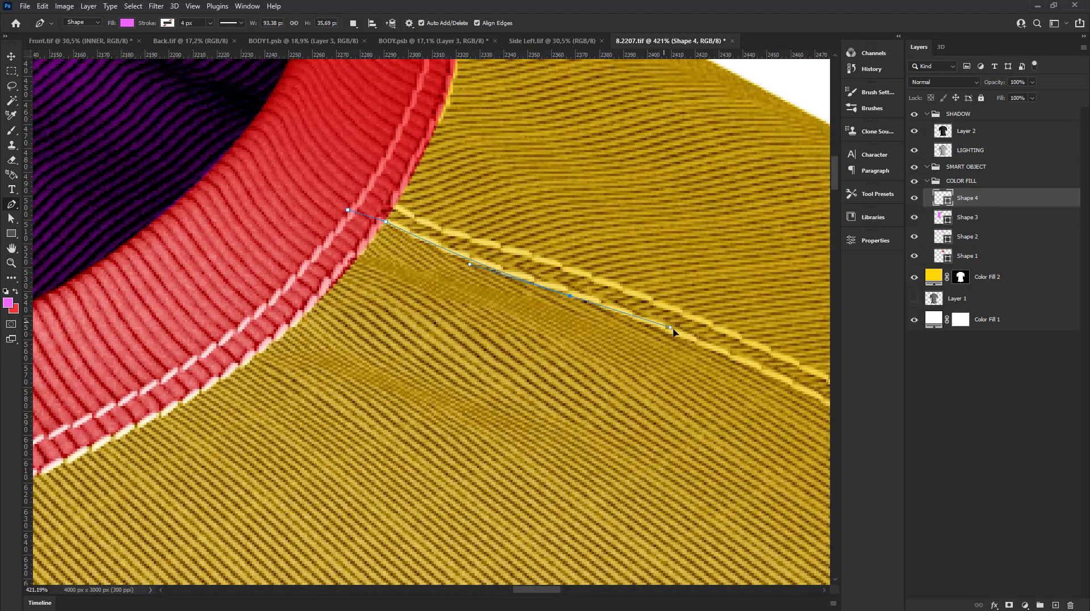
{"action": "scroll", "coordinate": [675, 328], "scroll_direction": "down", "scroll_amount": 2}
{"action": "scroll", "coordinate": [495, 191], "scroll_direction": "down", "scroll_amount": 1}
{"action": "left_click_drag", "start_coordinate": [495, 191], "coordinate": [351, 72]}
{"action": "scroll", "coordinate": [624, 287], "scroll_direction": "up", "scroll_amount": 1}
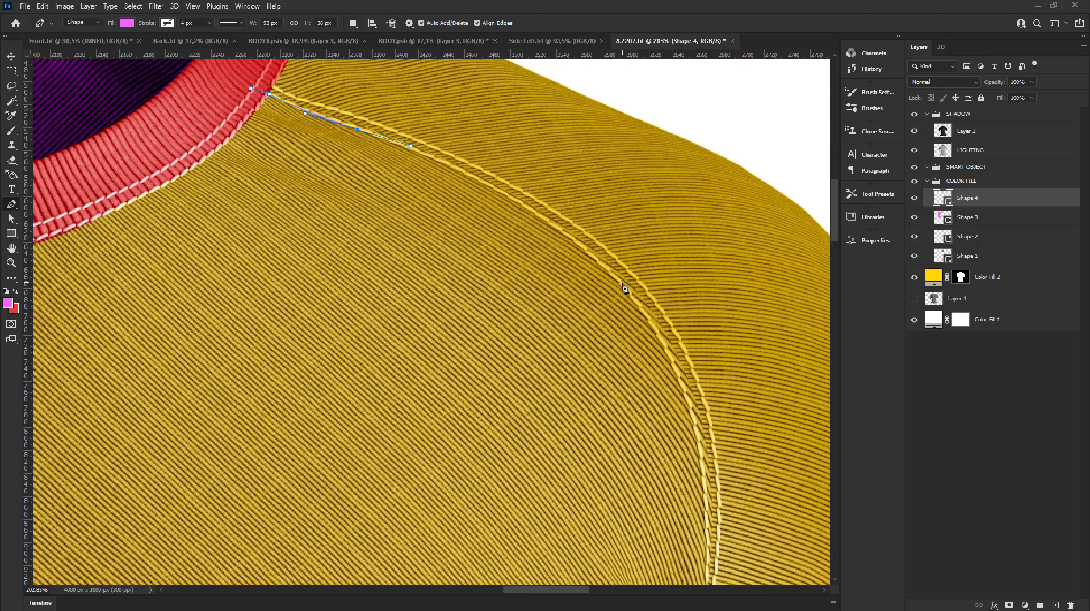
- Add anchors following the right shoulder seam further down the sleeve
{"action": "left_click", "coordinate": [571, 221]}
{"action": "left_click", "coordinate": [623, 283]}
{"action": "left_click", "coordinate": [677, 346]}
{"action": "scroll", "coordinate": [684, 357], "scroll_direction": "down", "scroll_amount": 2}
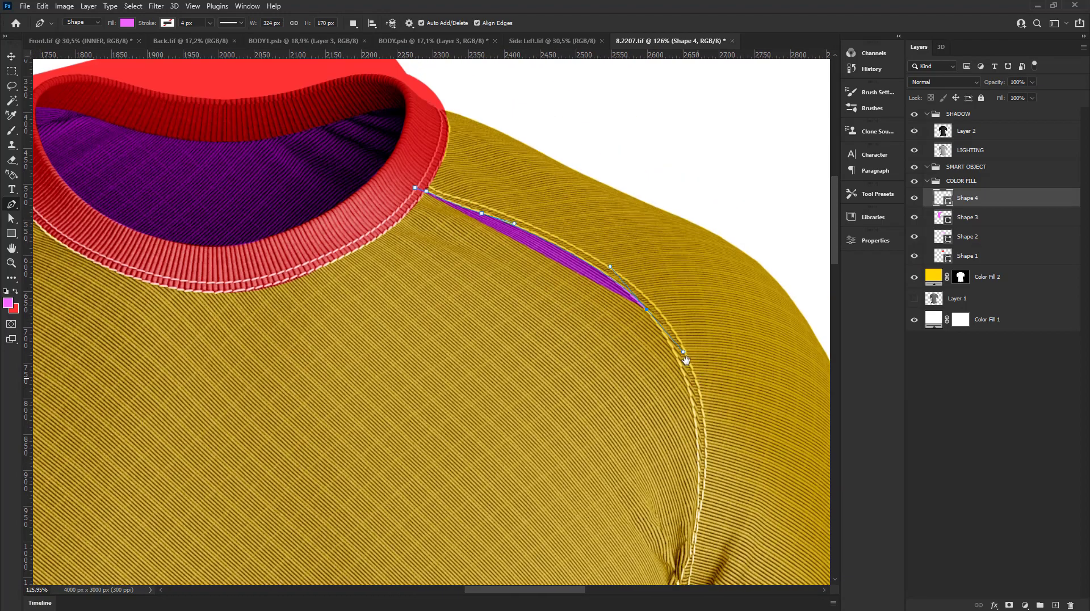
{"action": "scroll", "coordinate": [687, 357], "scroll_direction": "up", "scroll_amount": 2}
{"action": "left_click_drag", "start_coordinate": [686, 358], "coordinate": [588, 189]}
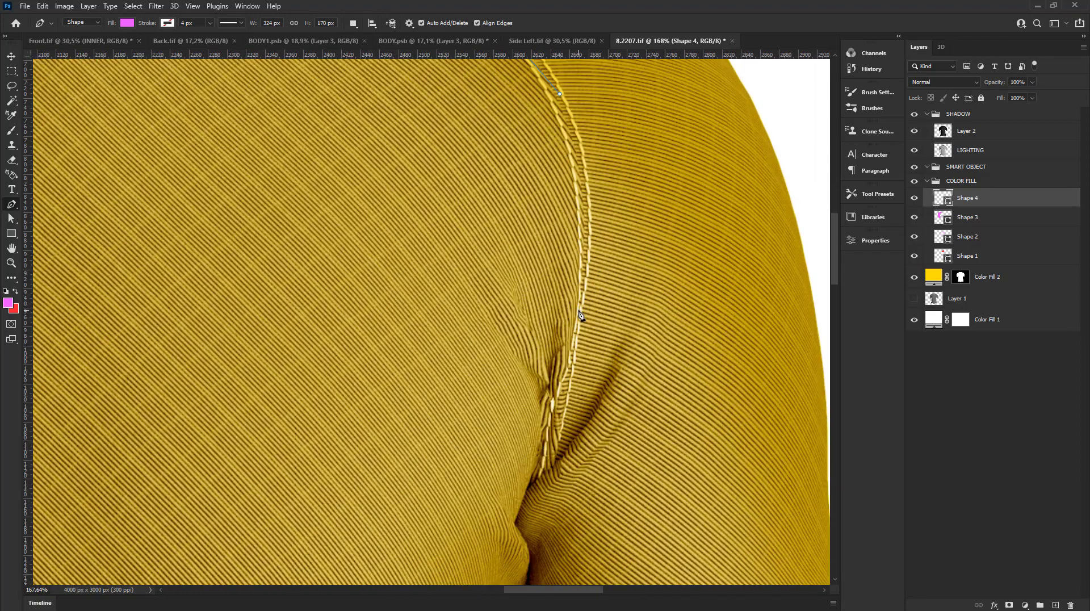
{"action": "left_click", "coordinate": [571, 348]}
{"action": "scroll", "coordinate": [593, 290], "scroll_direction": "down", "scroll_amount": 1}
{"action": "scroll", "coordinate": [590, 285], "scroll_direction": "up", "scroll_amount": 1}
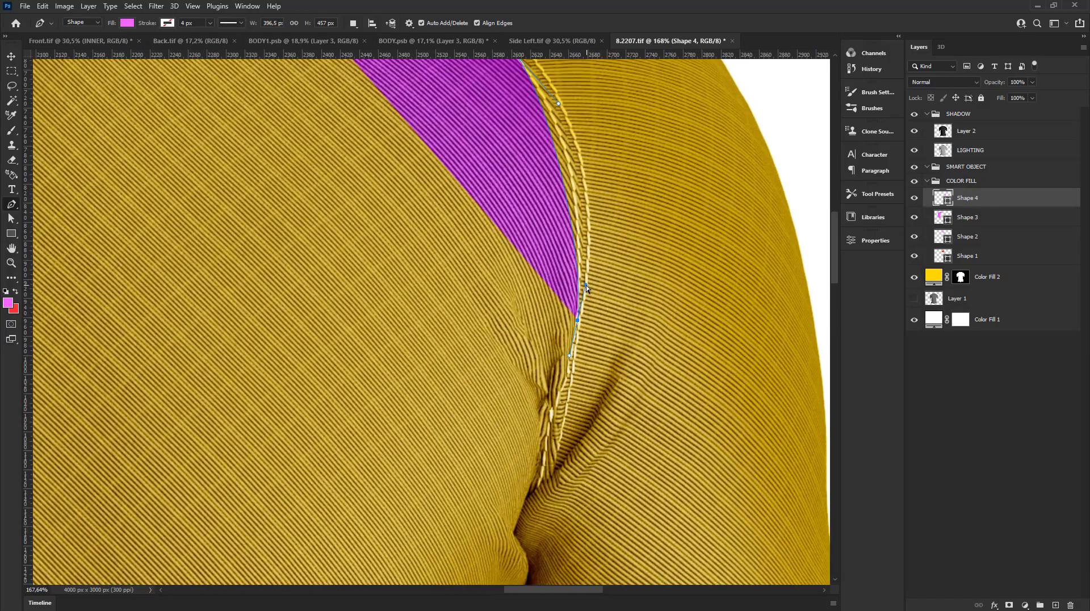
{"action": "scroll", "coordinate": [594, 197], "scroll_direction": "down", "scroll_amount": 1}
{"action": "scroll", "coordinate": [567, 284], "scroll_direction": "up", "scroll_amount": 1}
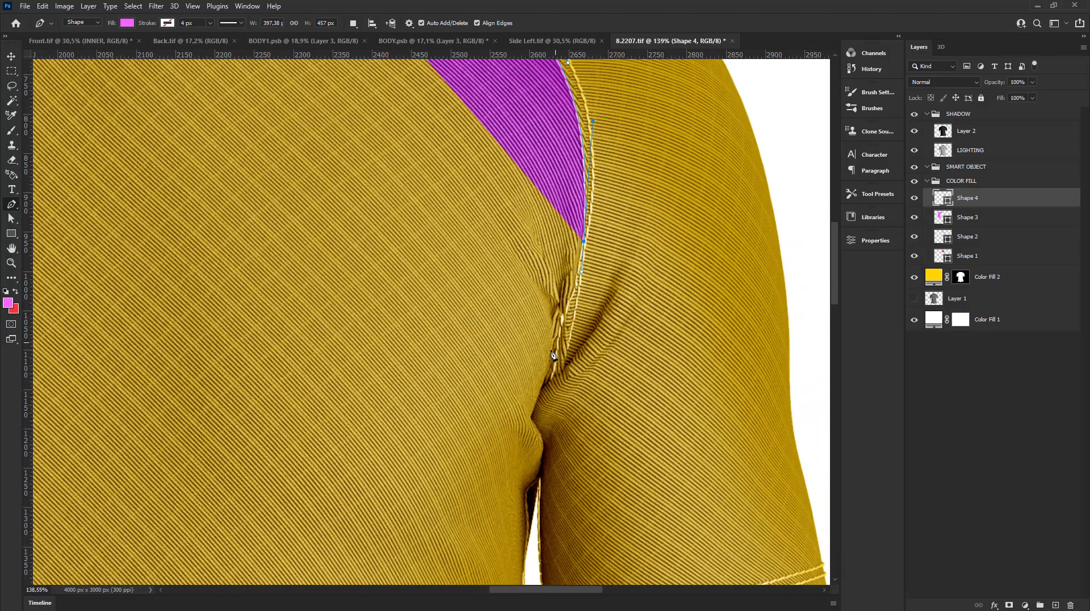
- Carry the right sleeve path down the underarm seam, through the armpit gap, and below it
{"action": "left_click", "coordinate": [556, 356]}
{"action": "left_click", "coordinate": [546, 405]}
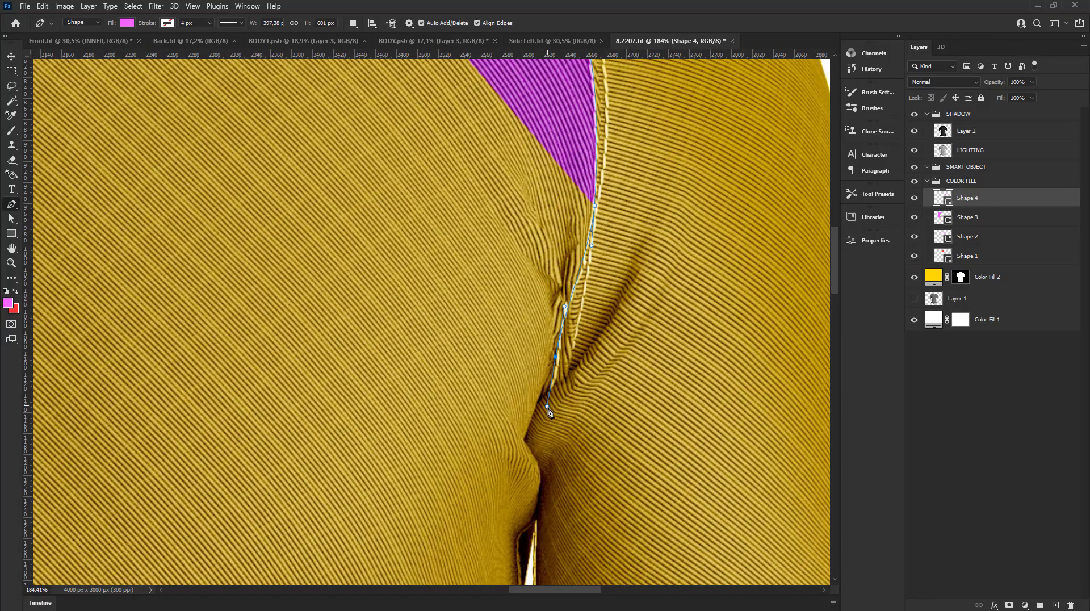
{"action": "left_click_drag", "start_coordinate": [528, 445], "coordinate": [533, 470]}
{"action": "scroll", "coordinate": [534, 470], "scroll_direction": "down", "scroll_amount": 2}
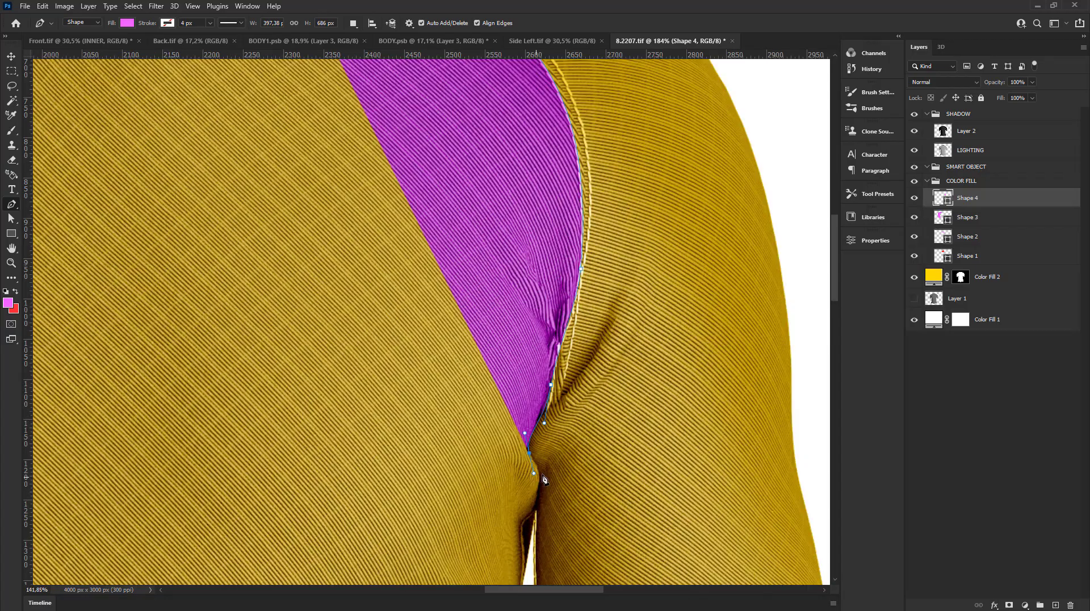
{"action": "scroll", "coordinate": [528, 263], "scroll_direction": "up", "scroll_amount": 2}
{"action": "scroll", "coordinate": [527, 262], "scroll_direction": "up", "scroll_amount": 2}
{"action": "left_click_drag", "start_coordinate": [525, 274], "coordinate": [505, 388]}
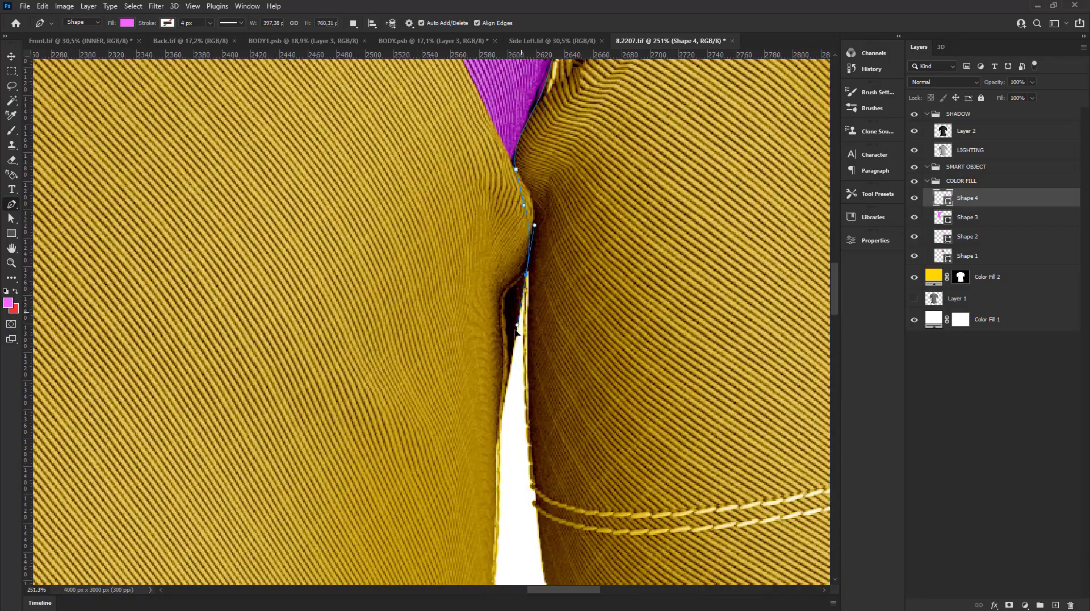
{"action": "scroll", "coordinate": [505, 389], "scroll_direction": "down", "scroll_amount": 3}
{"action": "scroll", "coordinate": [511, 384], "scroll_direction": "down", "scroll_amount": 2}
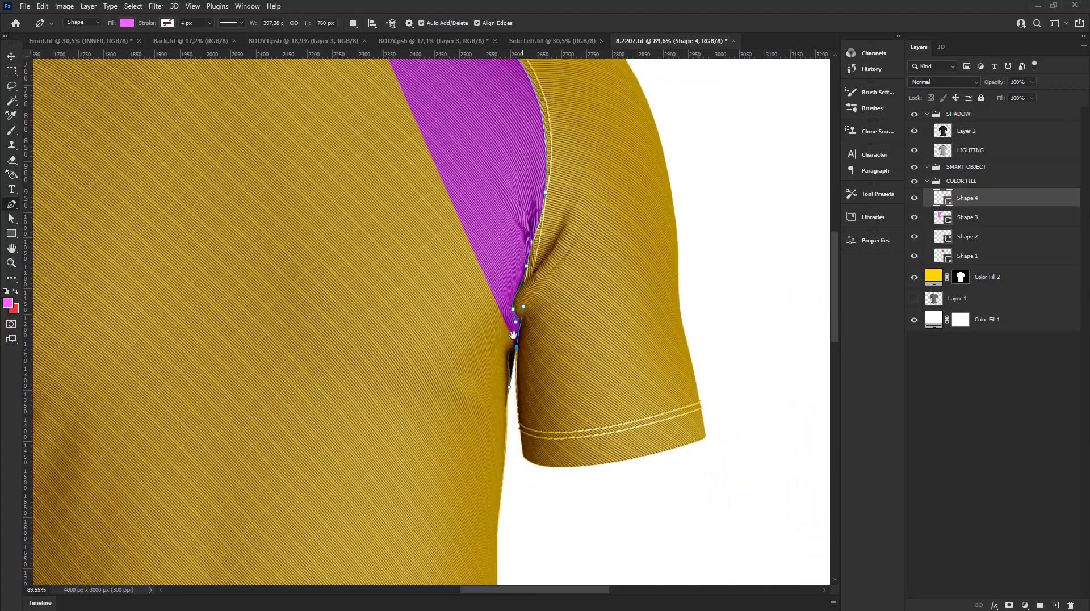
{"action": "scroll", "coordinate": [496, 352], "scroll_direction": "up", "scroll_amount": 1}
{"action": "left_click", "coordinate": [500, 389]}
{"action": "scroll", "coordinate": [591, 452], "scroll_direction": "down", "scroll_amount": 3}
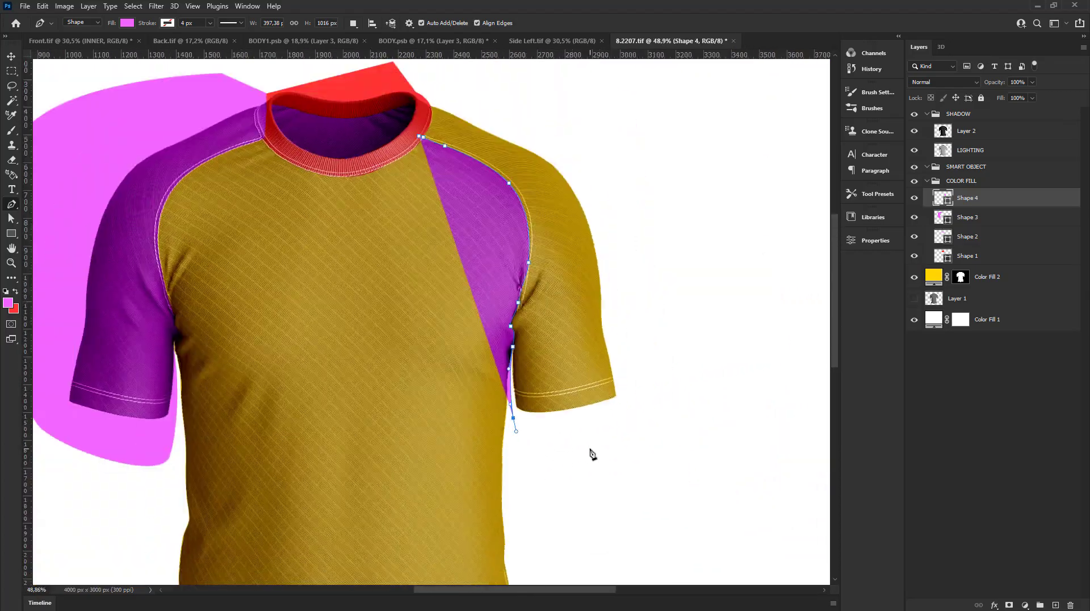
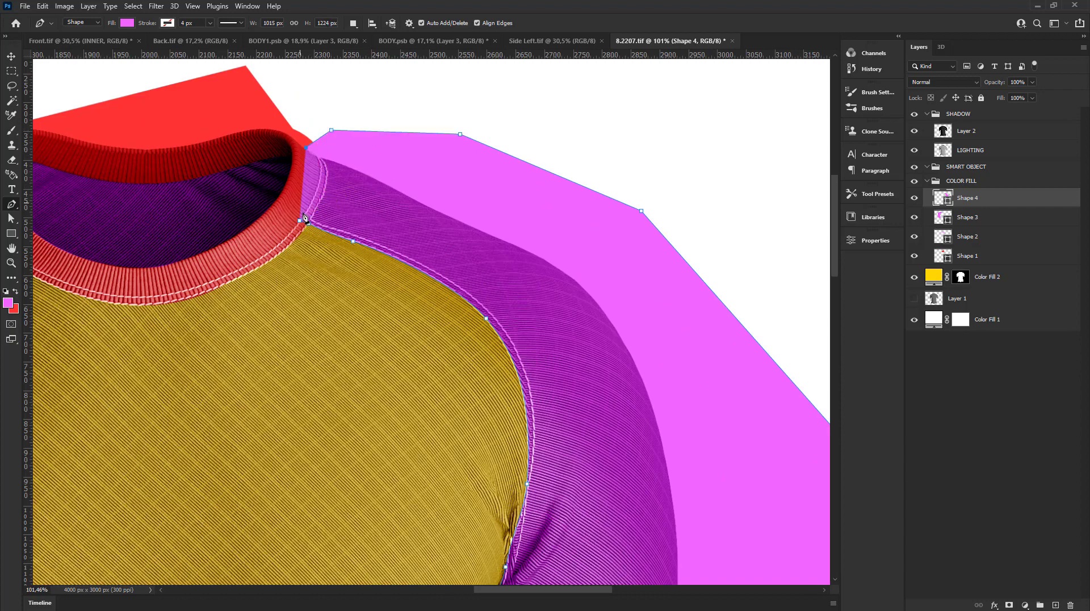
- Zoom out and select the right sleeve layer Shape 4
{"action": "scroll", "coordinate": [462, 223], "scroll_direction": "down", "scroll_amount": 4}
{"action": "scroll", "coordinate": [409, 202], "scroll_direction": "down", "scroll_amount": 2}
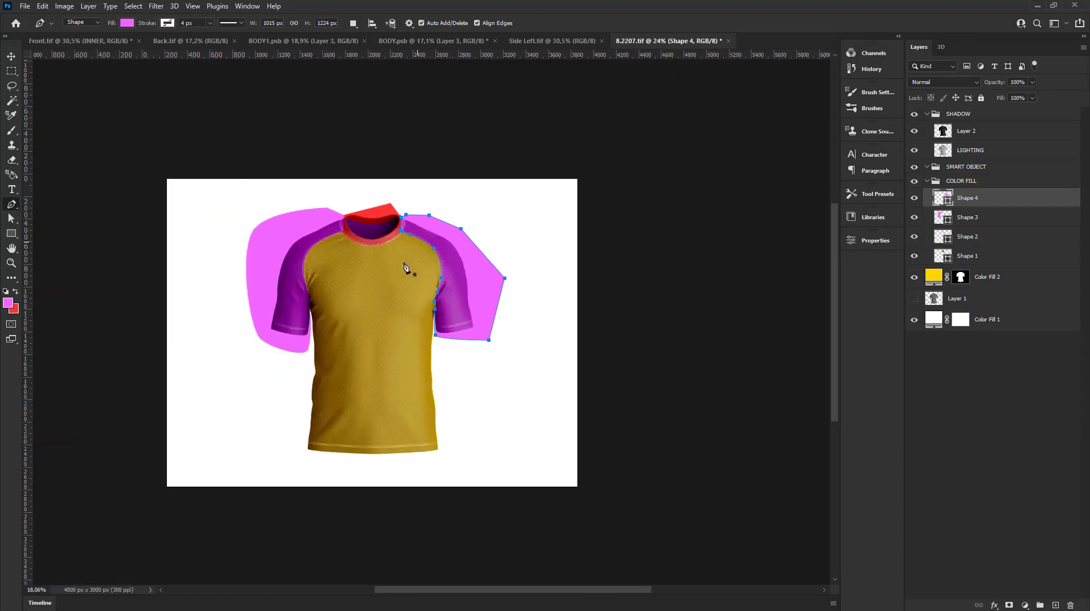
{"action": "scroll", "coordinate": [310, 269], "scroll_direction": "down", "scroll_amount": 1}
{"action": "left_click", "coordinate": [12, 56]}
{"action": "scroll", "coordinate": [338, 159], "scroll_direction": "up", "scroll_amount": 1}
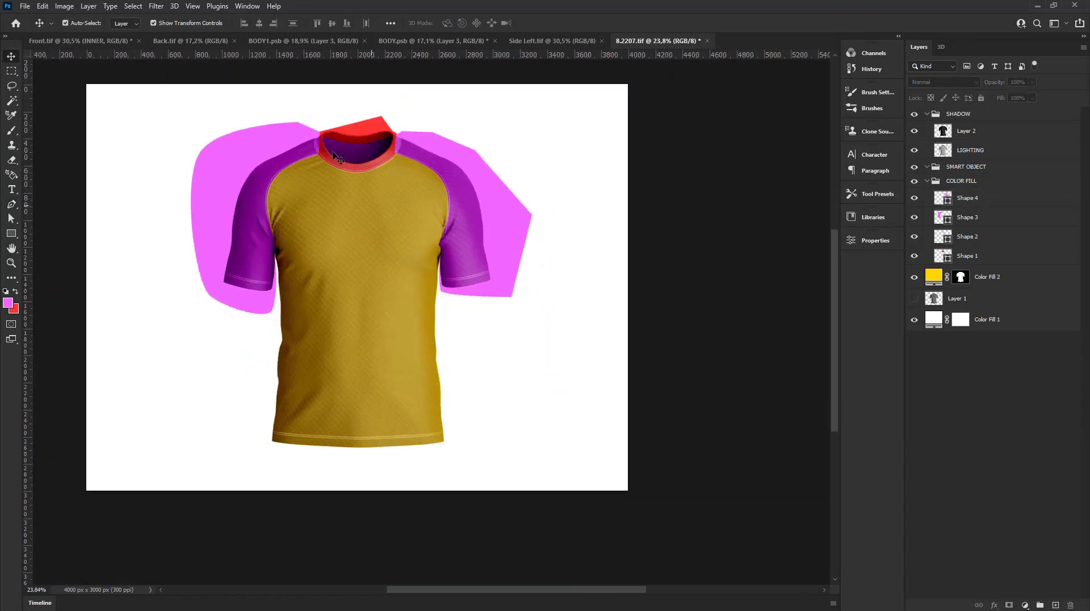
{"action": "left_click", "coordinate": [986, 198]}
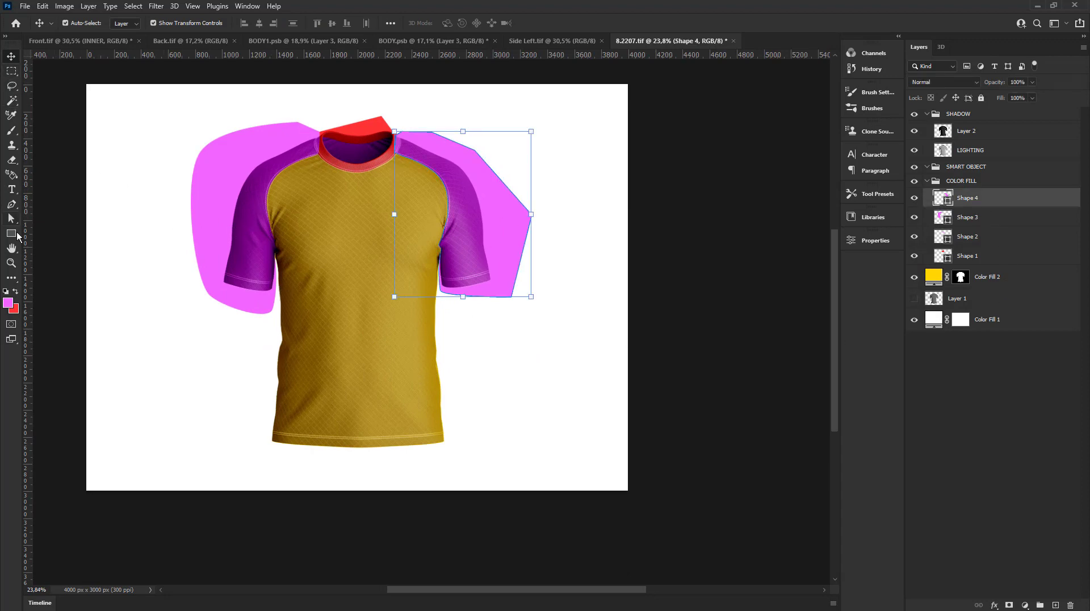
- Keep the right sleeve pink and draw a pink 1609 x 2495 px rectangle over the shirt body
{"action": "left_click", "coordinate": [12, 234]}
{"action": "left_click", "coordinate": [127, 24]}
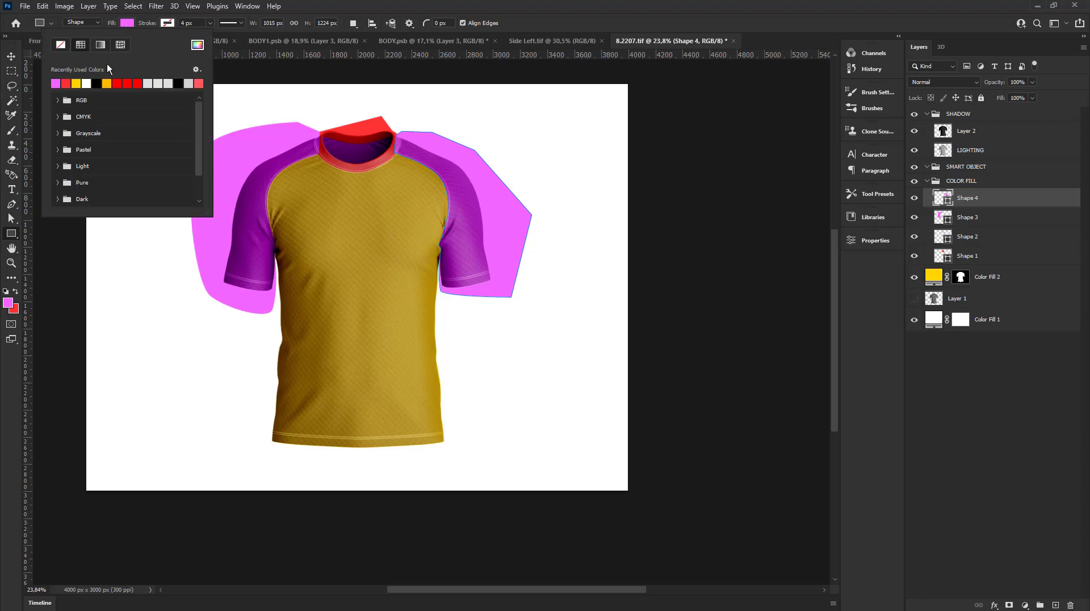
{"action": "left_click", "coordinate": [117, 83]}
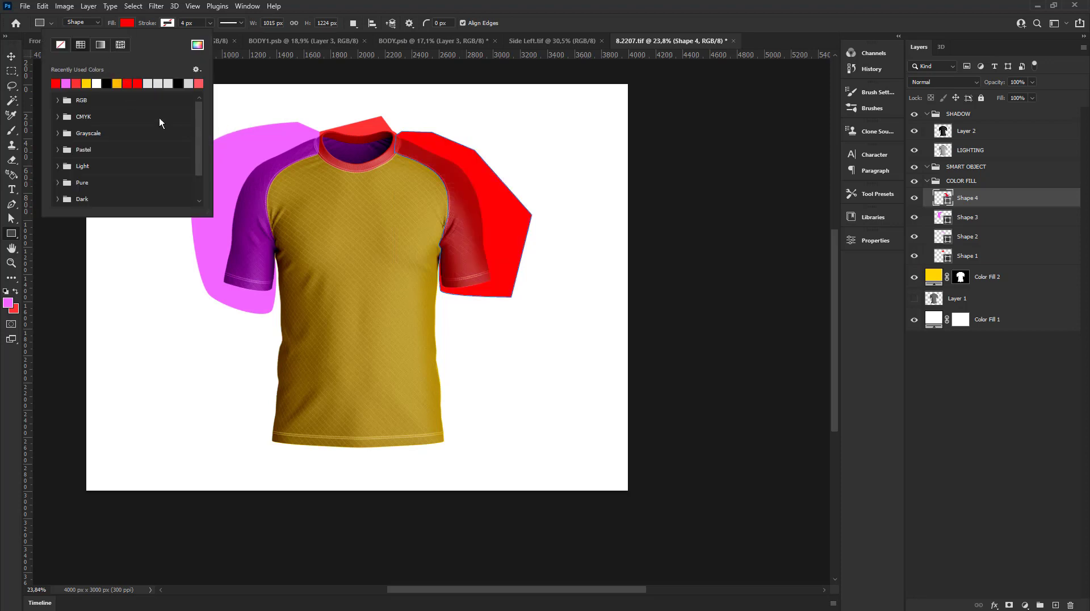
{"action": "left_click", "coordinate": [66, 83]}
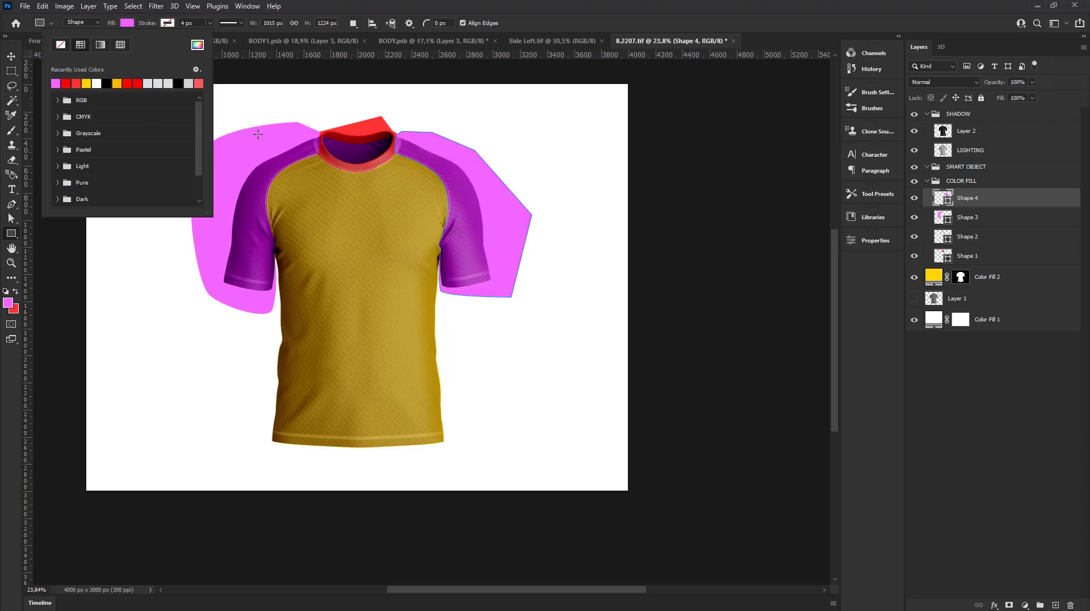
{"action": "left_click_drag", "start_coordinate": [247, 127], "coordinate": [464, 464]}
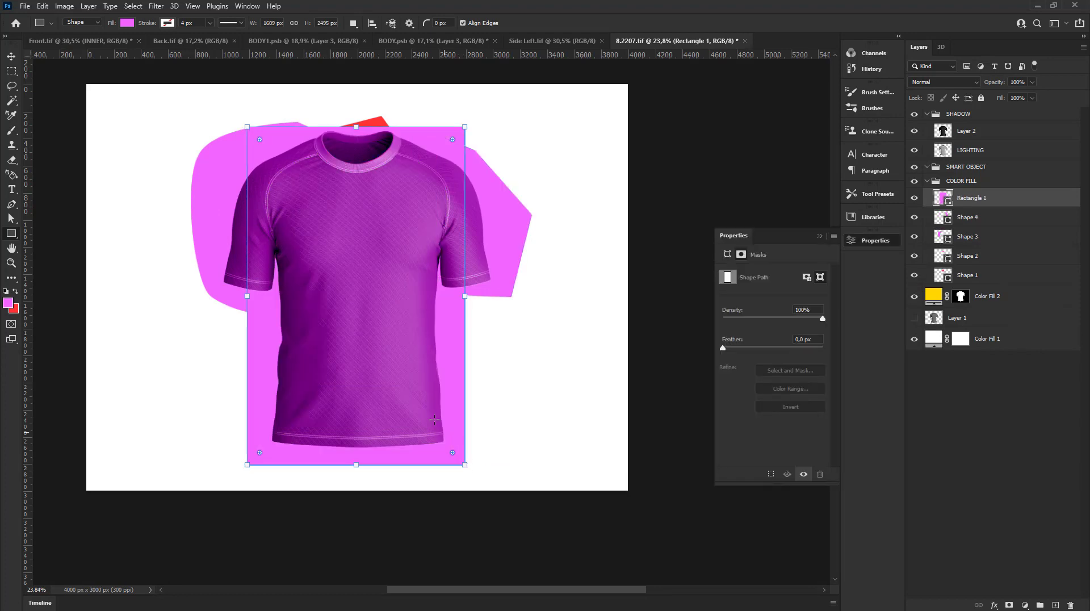
- Make Rectangle 1 yellow, hide Color Fill 2, and select layers Rectangle 1 through Shape 1
{"action": "left_click", "coordinate": [127, 23]}
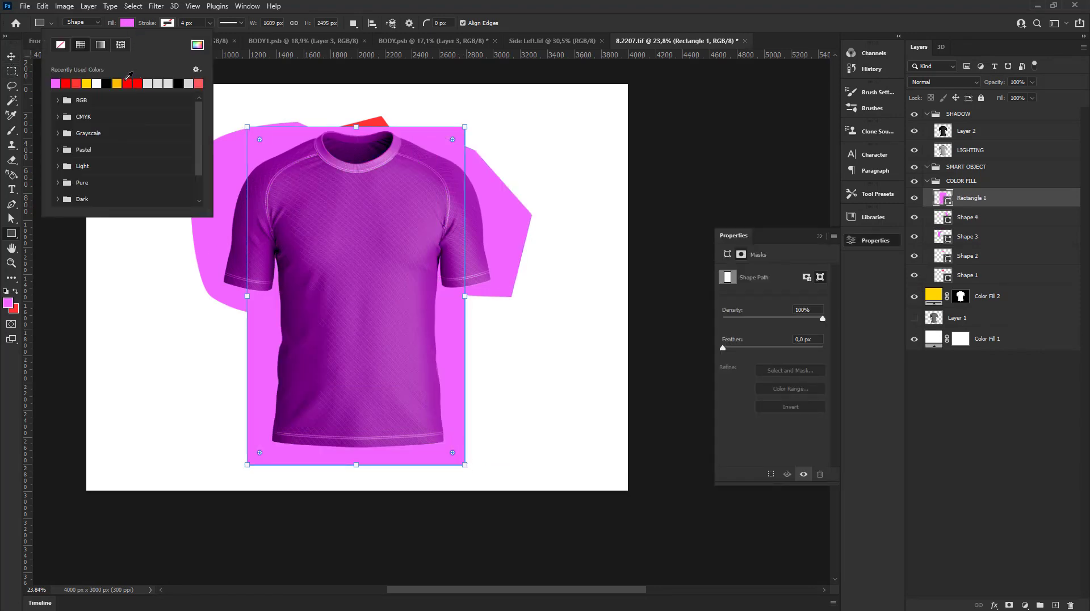
{"action": "left_click", "coordinate": [116, 84]}
{"action": "left_click", "coordinate": [12, 55]}
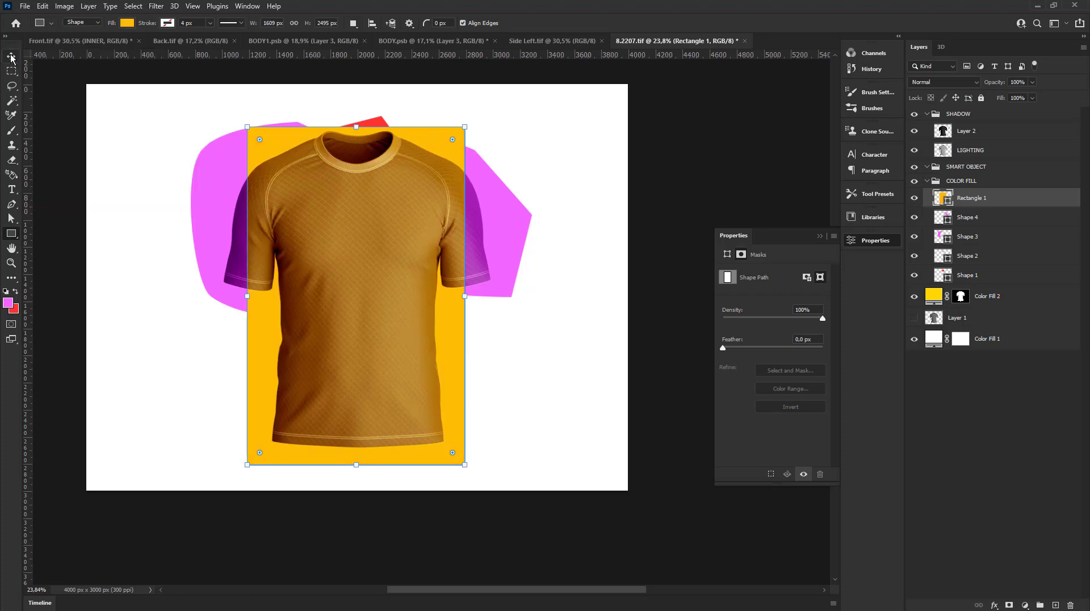
{"action": "left_click", "coordinate": [914, 295]}
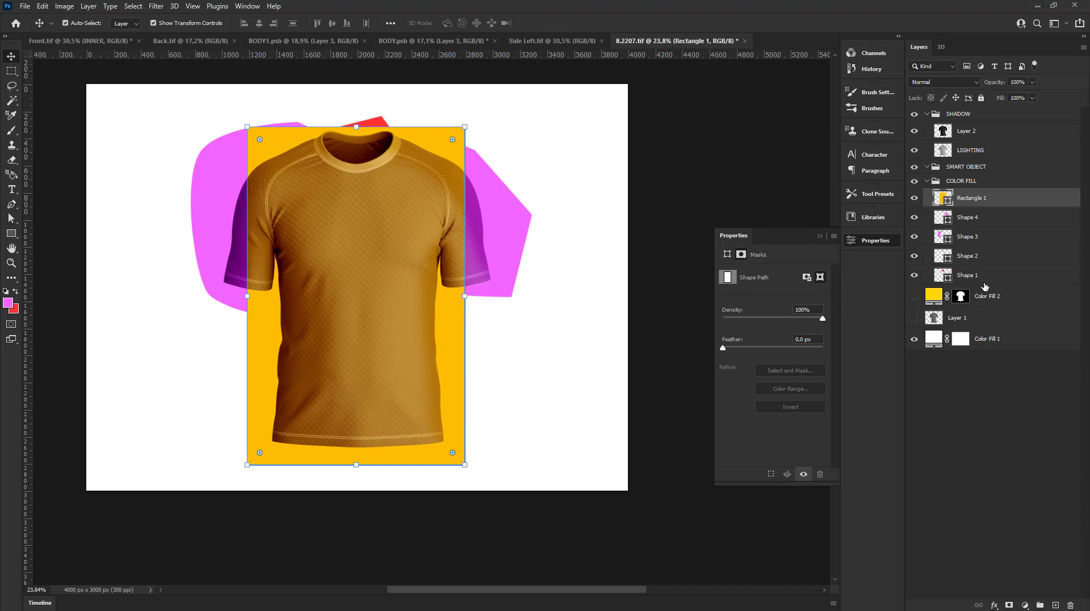
{"action": "left_click", "coordinate": [984, 282], "text": "shift"}
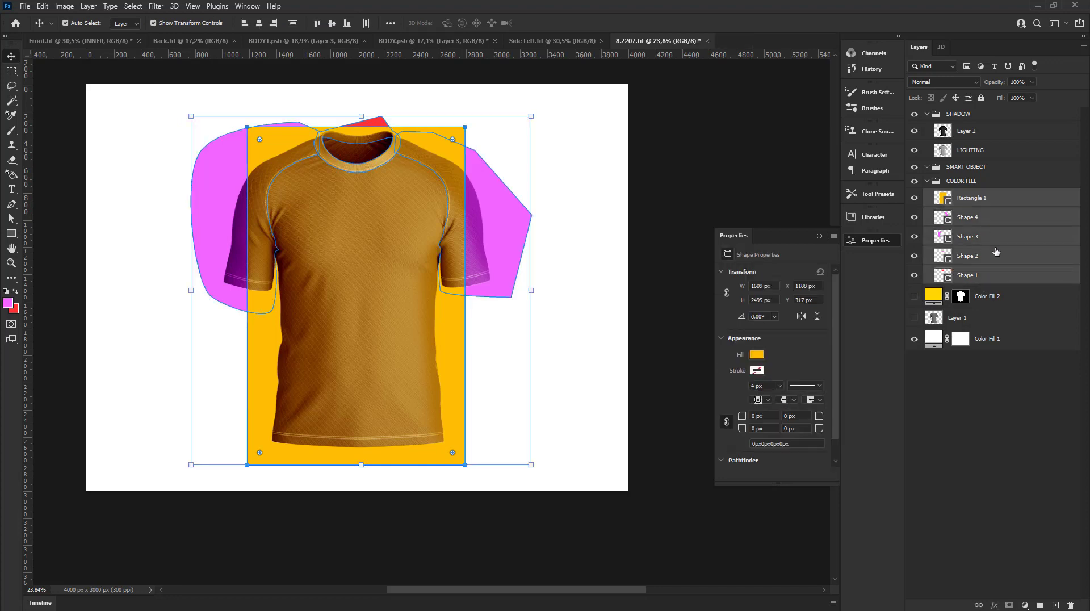
- Rasterize the shape layers and delete Rectangle 1's yellow inside the sleeve and collar areas
{"action": "right_click", "coordinate": [968, 228]}
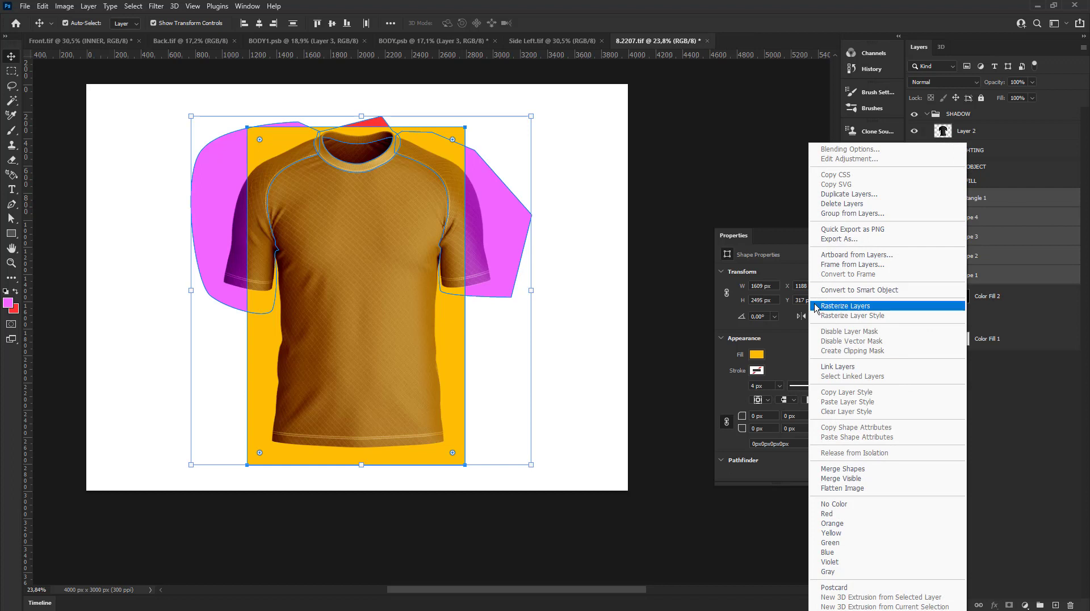
{"action": "left_click", "coordinate": [858, 310]}
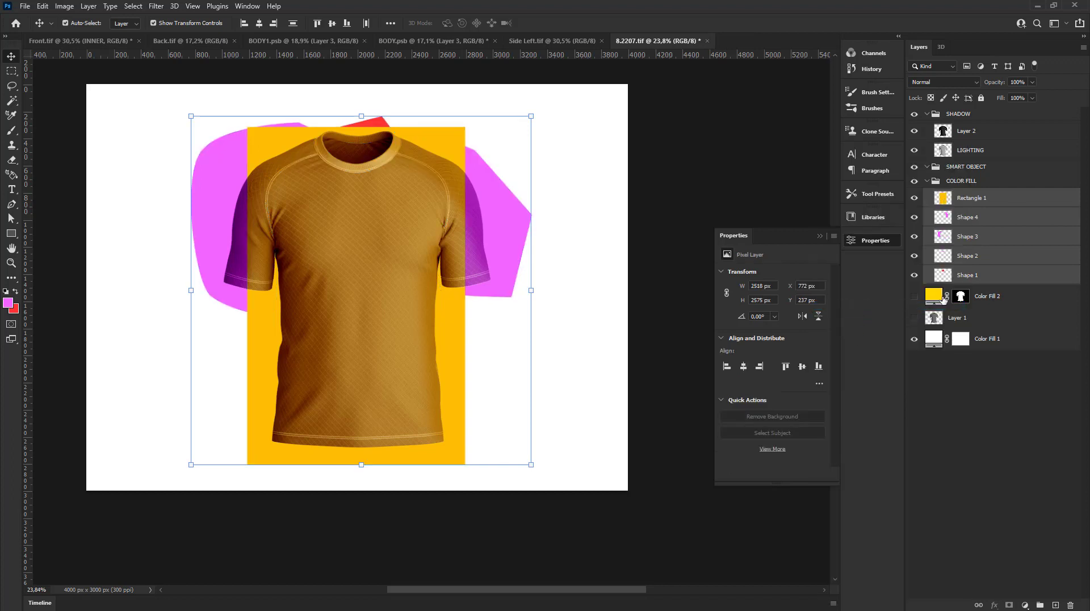
{"action": "left_click", "coordinate": [957, 201]}
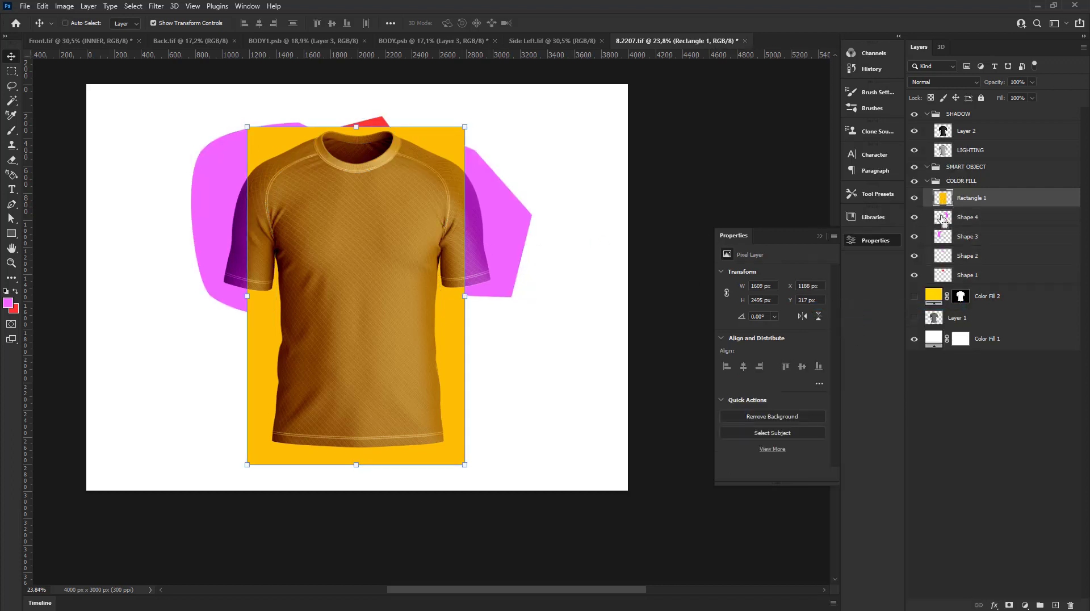
{"action": "left_click", "coordinate": [942, 218], "text": "ctrl"}
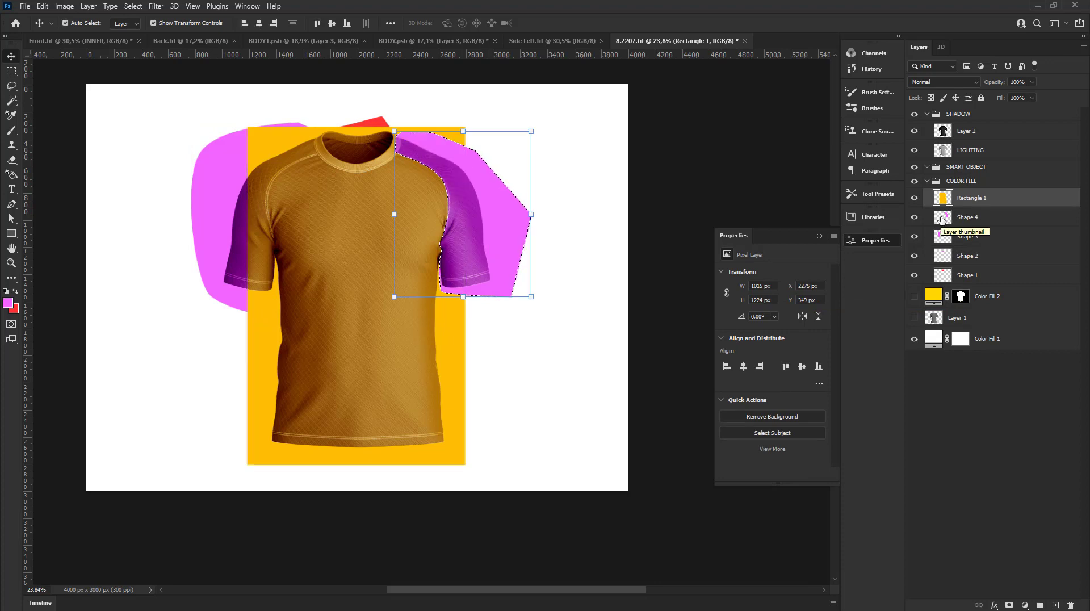
{"action": "left_click", "coordinate": [946, 235], "text": "ctrl"}
{"action": "key", "text": "Delete"}
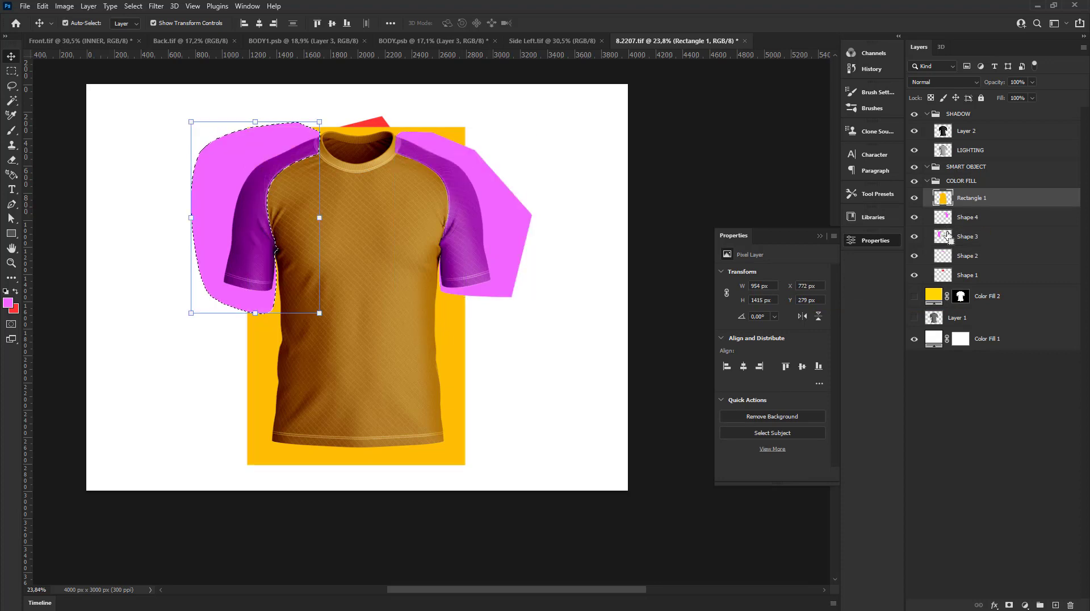
{"action": "left_click", "coordinate": [944, 257], "text": "ctrl"}
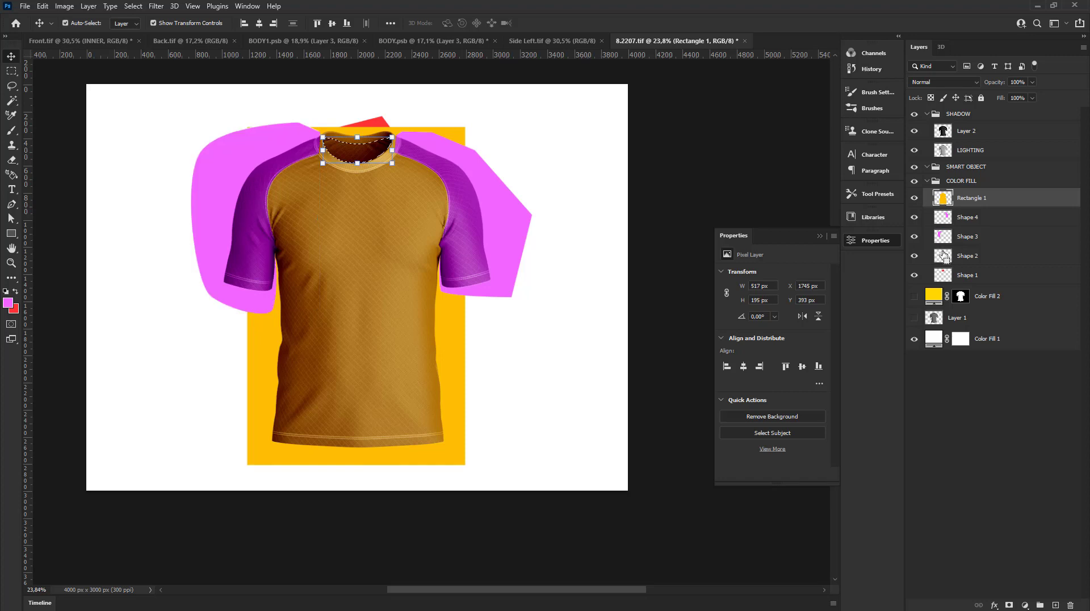
{"action": "key", "text": "Delete"}
{"action": "left_click", "coordinate": [944, 275], "text": "ctrl"}
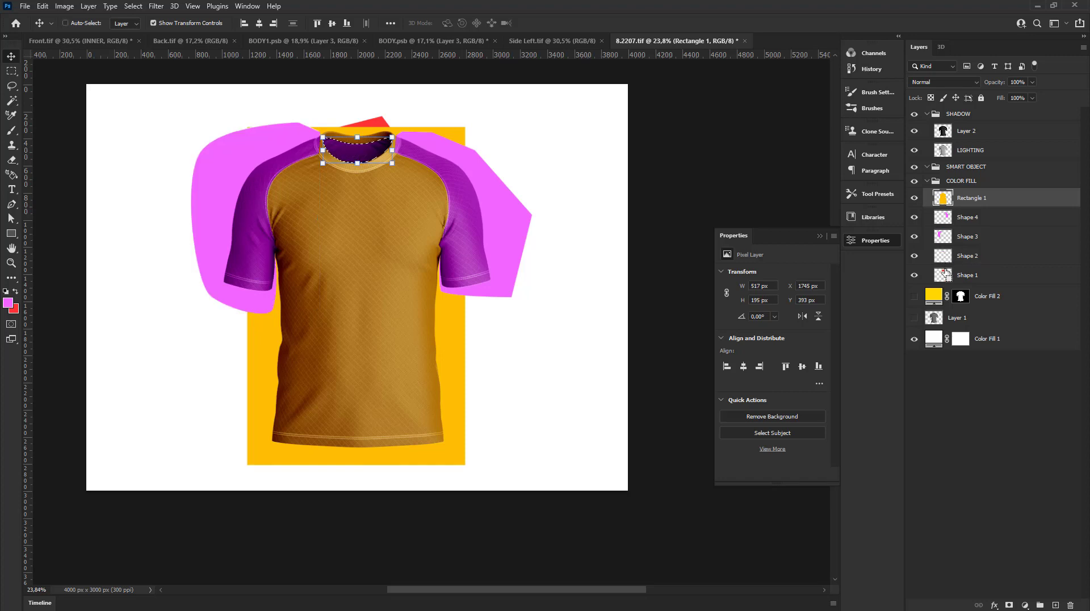
{"action": "key", "text": "Delete"}
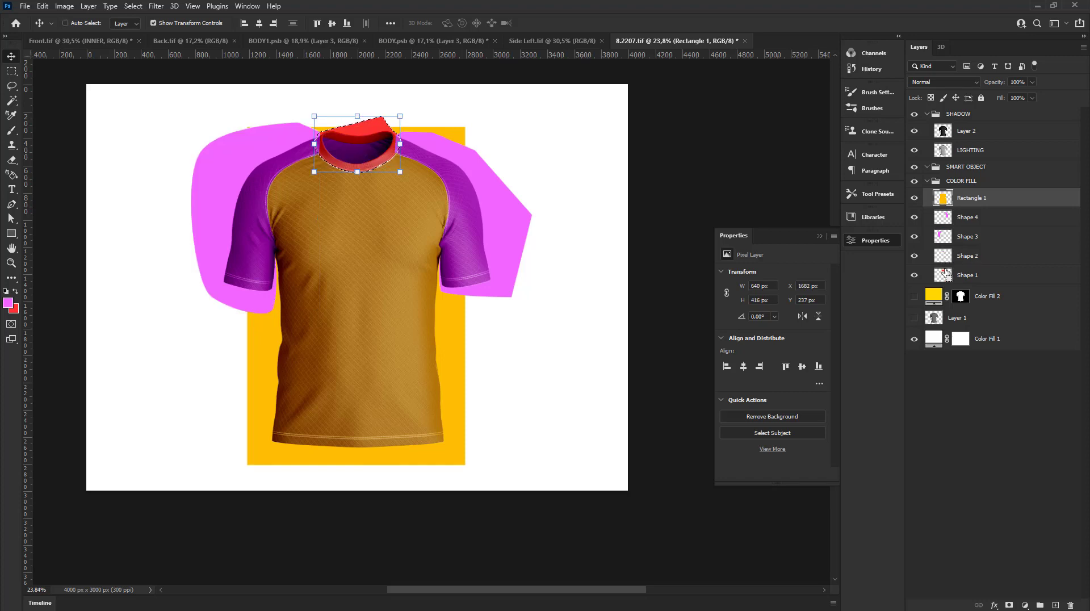
{"action": "key", "text": "ctrl+d"}
- Move the collar layer Shape 1 above Shape 2 in the layer stack
{"action": "left_click", "coordinate": [949, 219]}
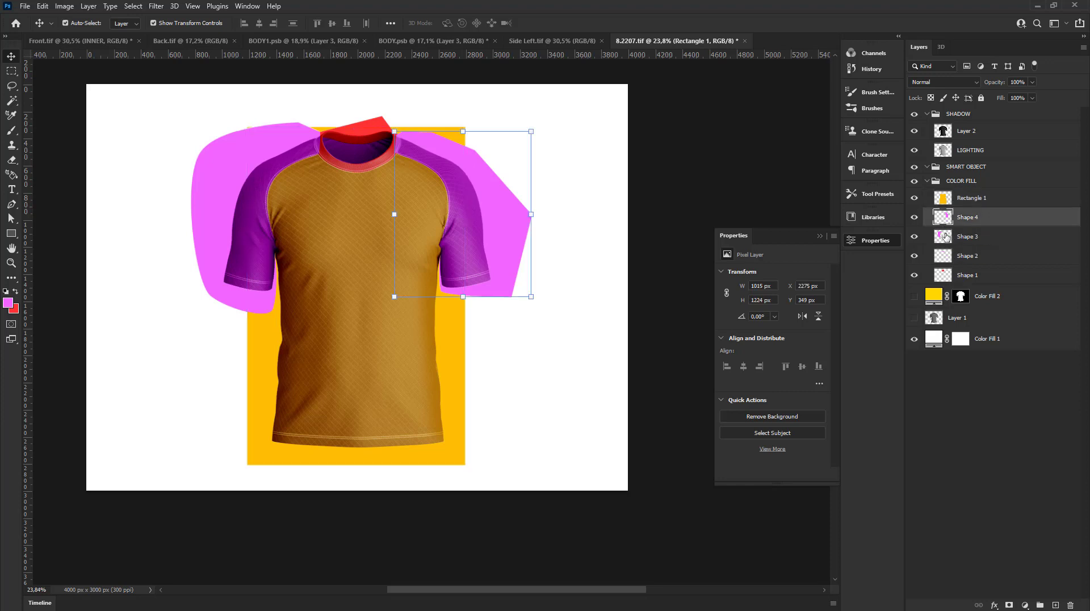
{"action": "left_click", "coordinate": [942, 276], "text": "ctrl"}
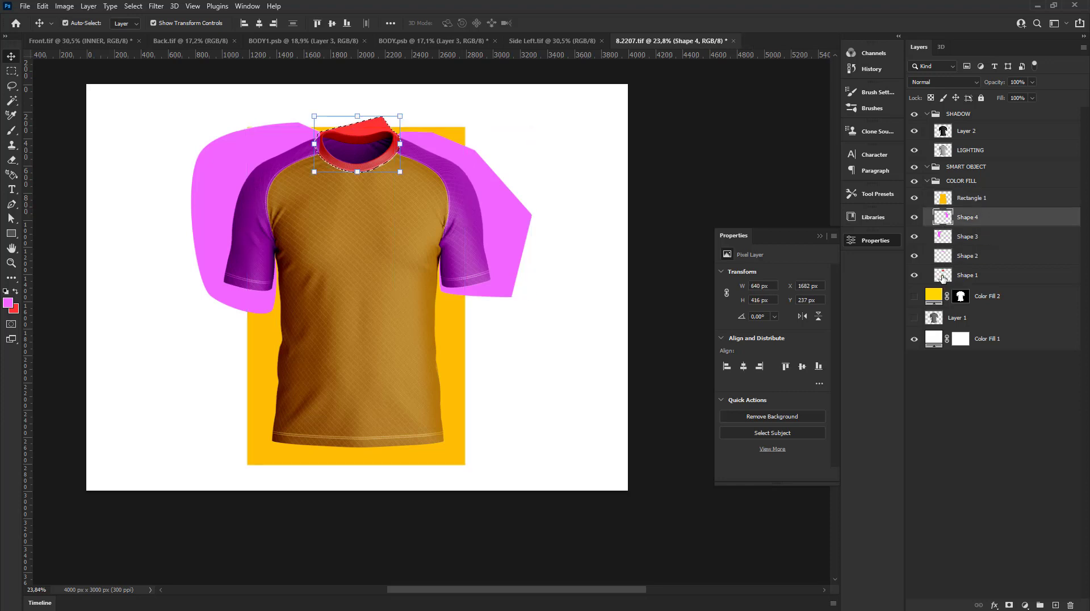
{"action": "left_click", "coordinate": [939, 237]}
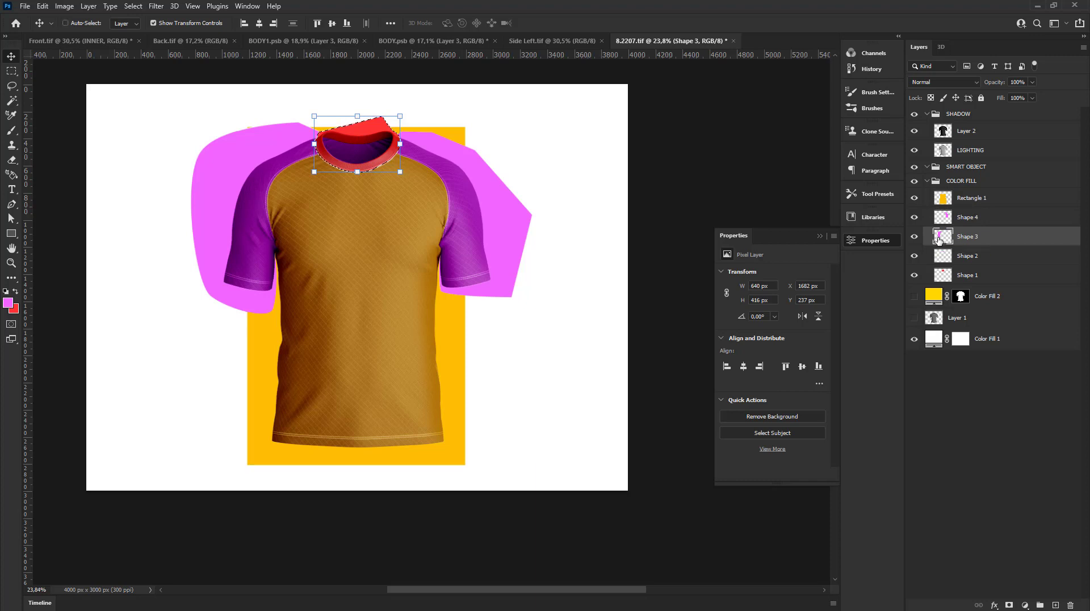
{"action": "key", "text": "ctrl+d"}
{"action": "left_click", "coordinate": [942, 274]}
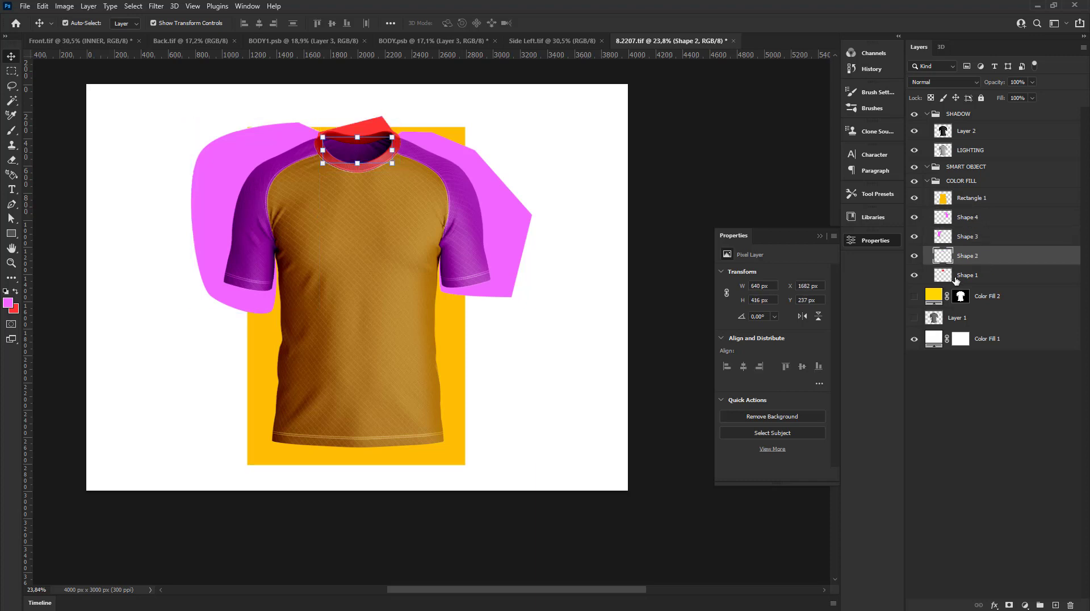
{"action": "left_click_drag", "start_coordinate": [946, 237], "coordinate": [970, 246]}
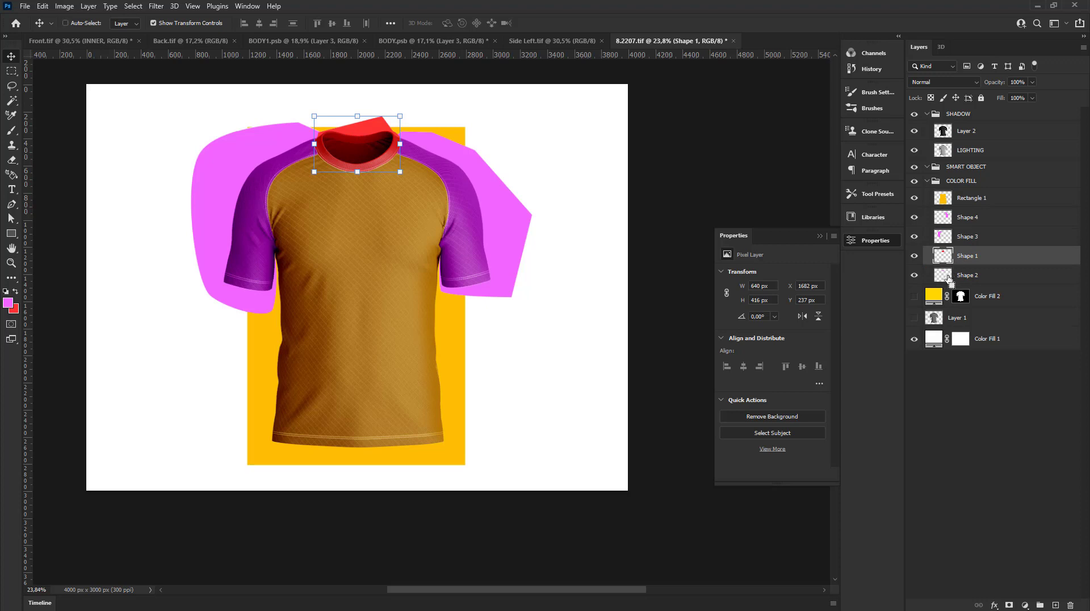
{"action": "left_click", "coordinate": [945, 276], "text": "ctrl"}
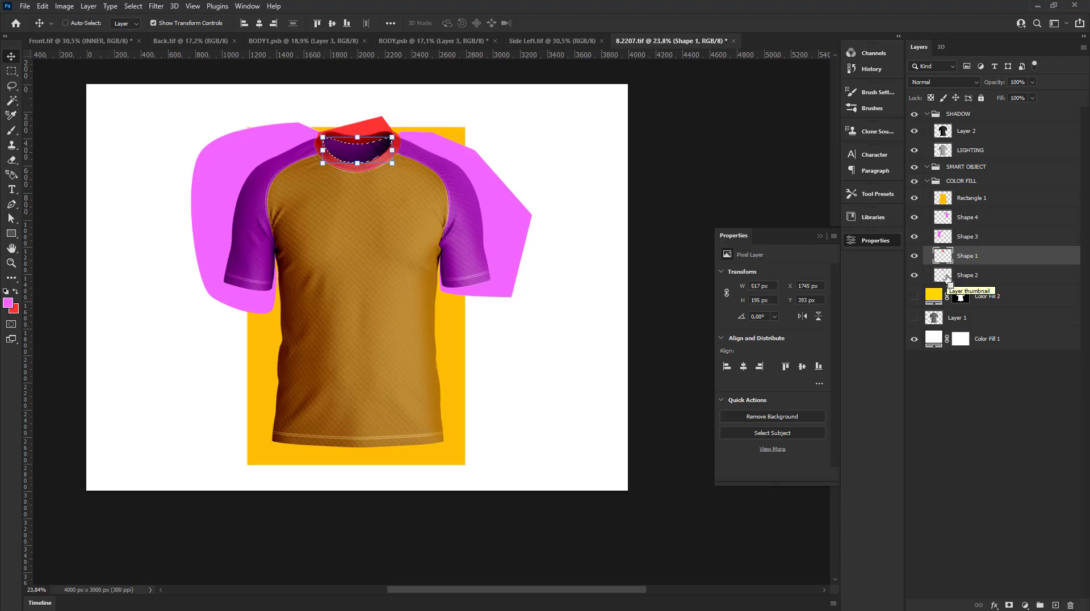
{"action": "key", "text": "ctrl+d"}
{"action": "left_click", "coordinate": [645, 193]}
- Delete Rectangle 1's yellow outside the shirt silhouette using an inverted selection
{"action": "left_click", "coordinate": [942, 197]}
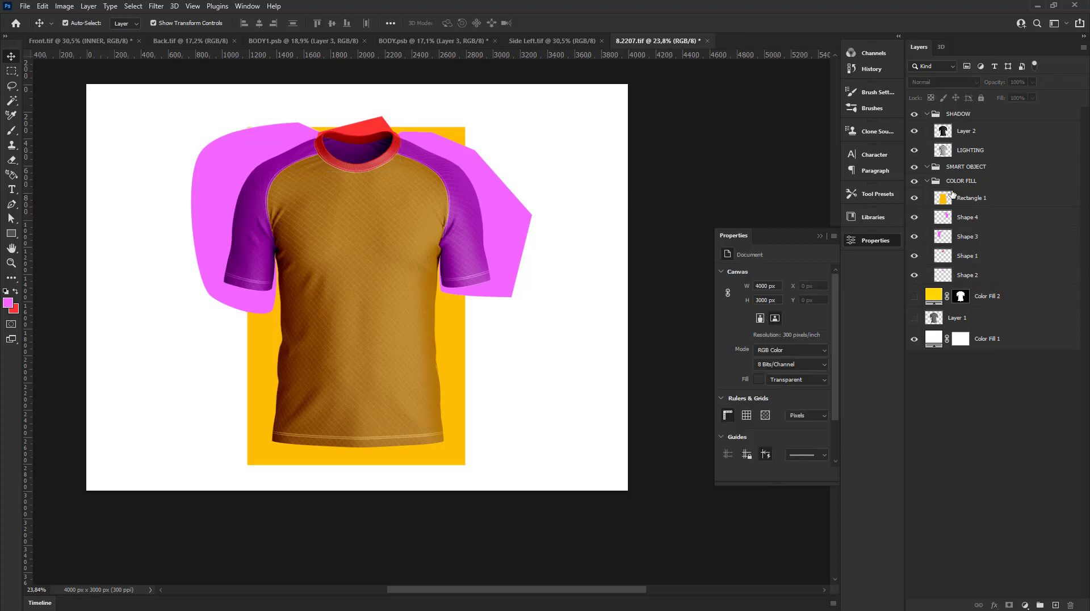
{"action": "left_click", "coordinate": [942, 149], "text": "ctrl"}
{"action": "key", "text": "m"}
{"action": "right_click", "coordinate": [429, 253]}
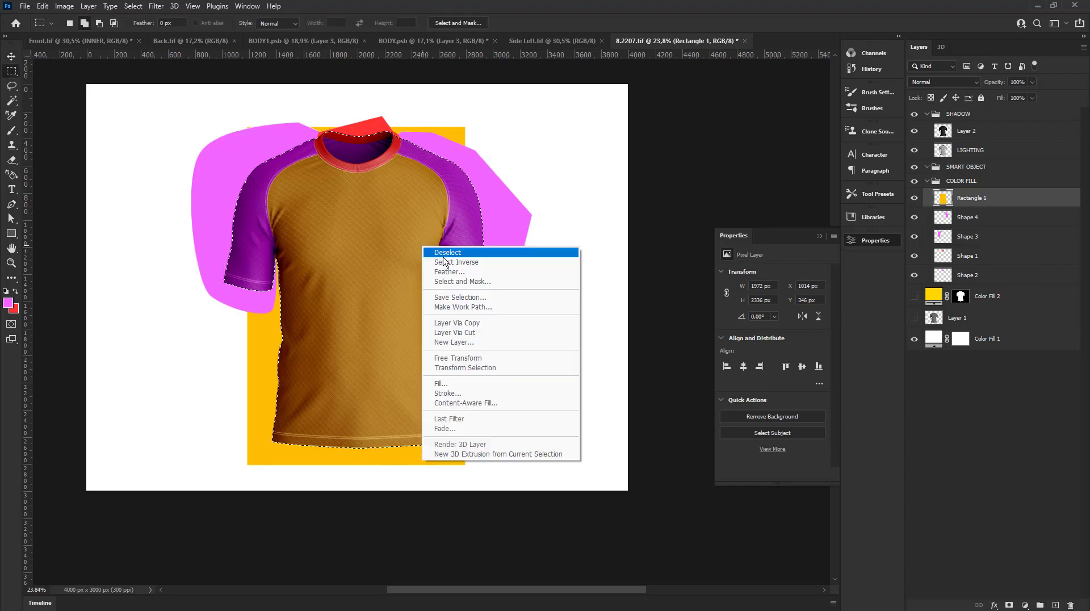
{"action": "left_click", "coordinate": [476, 259]}
{"action": "key", "text": "Delete"}
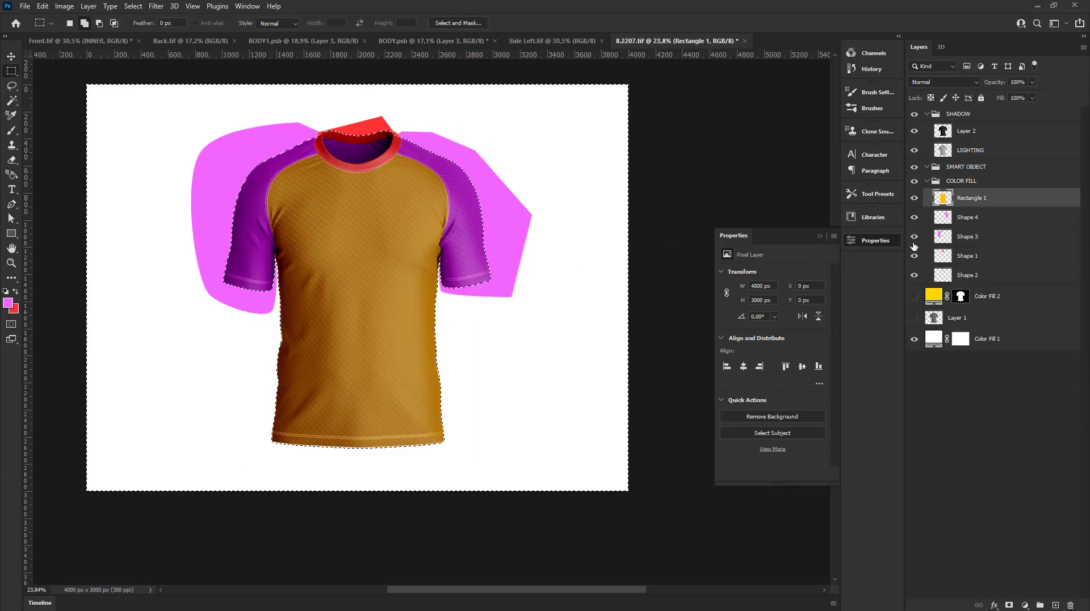
- Trim Shapes 1–4 to the shirt outline by deleting everything outside it
{"action": "left_click", "coordinate": [979, 216]}
{"action": "key", "text": "Delete"}
{"action": "left_click", "coordinate": [979, 237]}
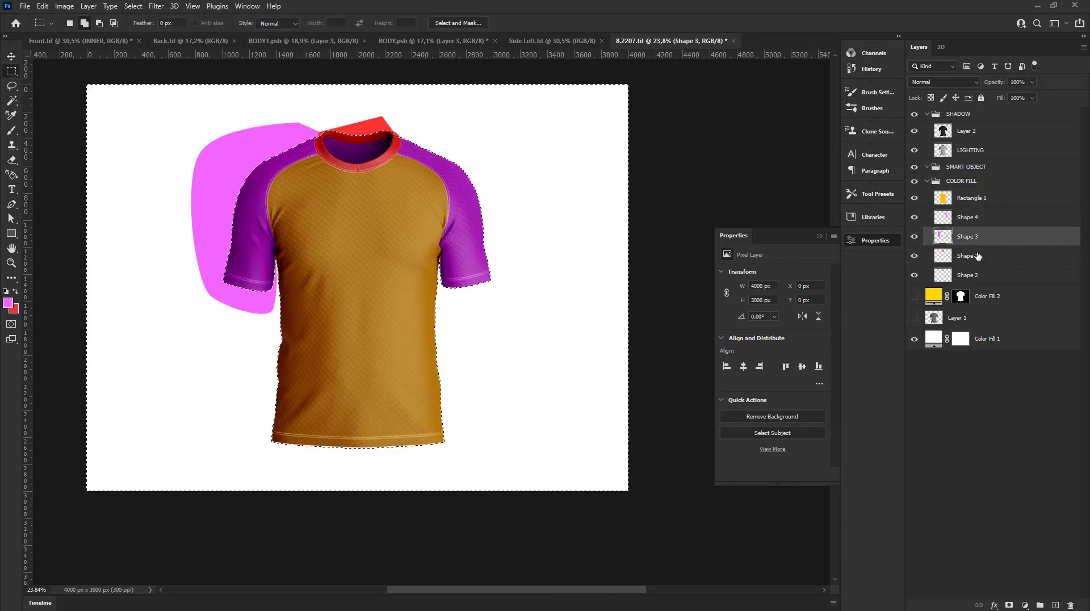
{"action": "key", "text": "Delete"}
{"action": "left_click", "coordinate": [975, 256]}
{"action": "key", "text": "Delete"}
{"action": "left_click", "coordinate": [972, 275]}
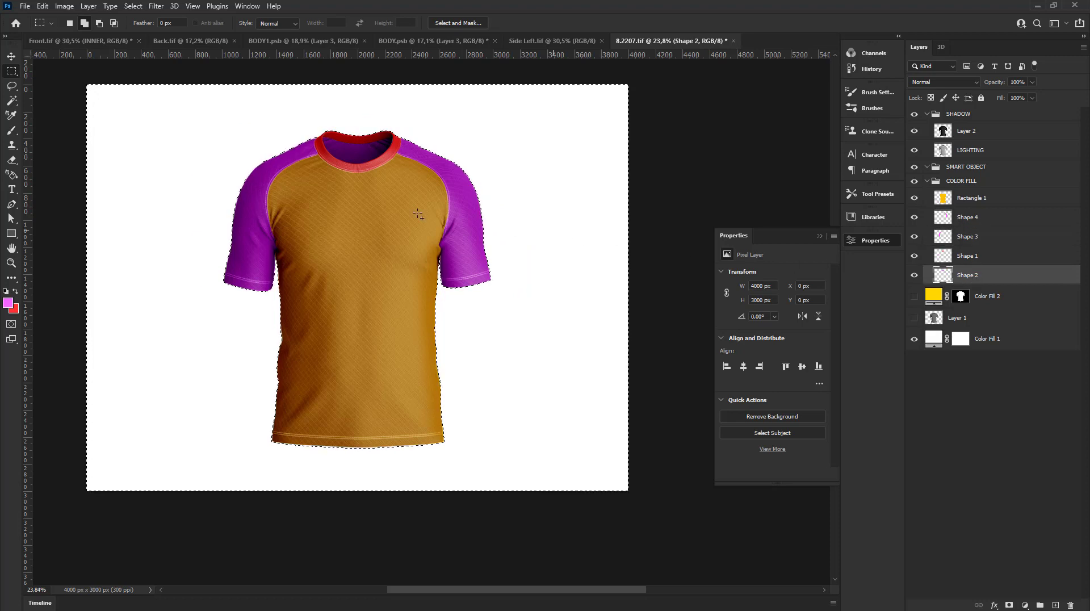
{"action": "scroll", "coordinate": [423, 219], "scroll_direction": "down", "scroll_amount": 4}
{"action": "key", "text": "Delete"}
{"action": "key", "text": "ctrl+d"}
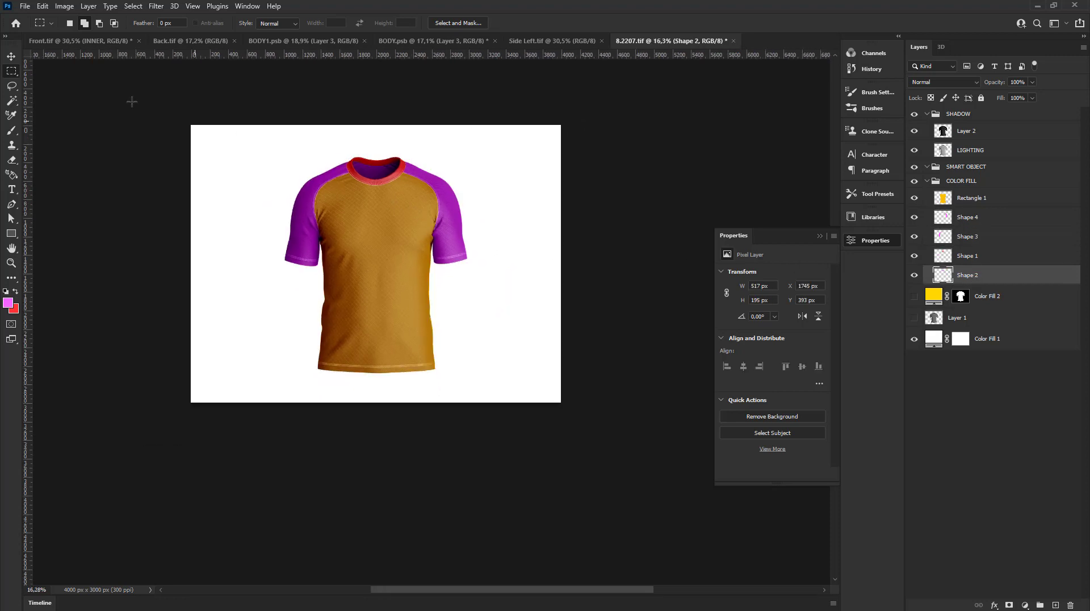
- Group Rectangle 1 and Shapes 1–4 into Group 1 and hide the group
{"action": "left_click", "coordinate": [11, 56]}
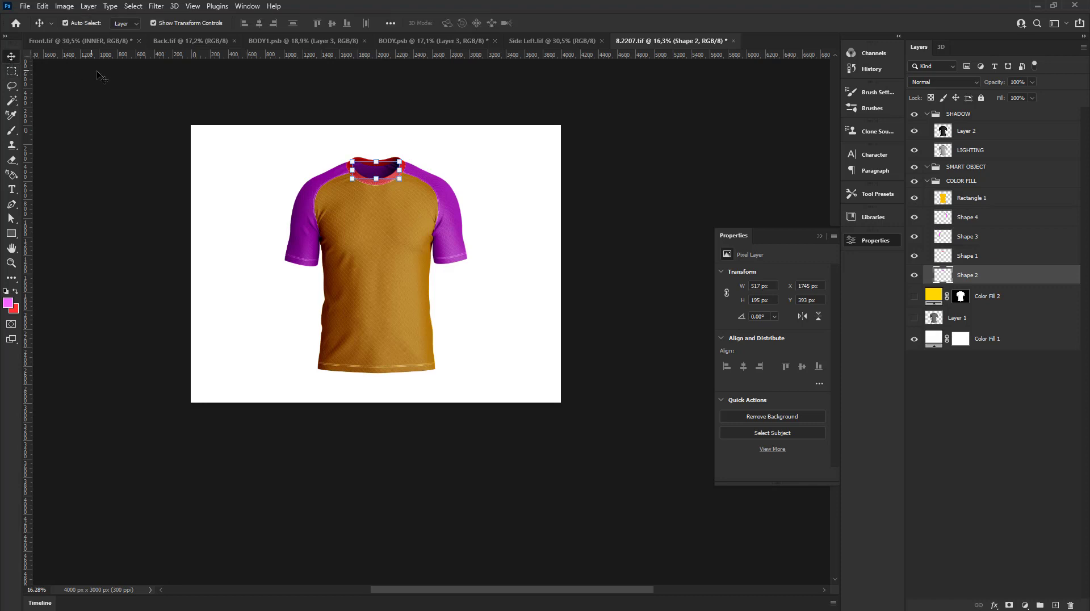
{"action": "left_click", "coordinate": [102, 77]}
{"action": "scroll", "coordinate": [375, 227], "scroll_direction": "up", "scroll_amount": 3}
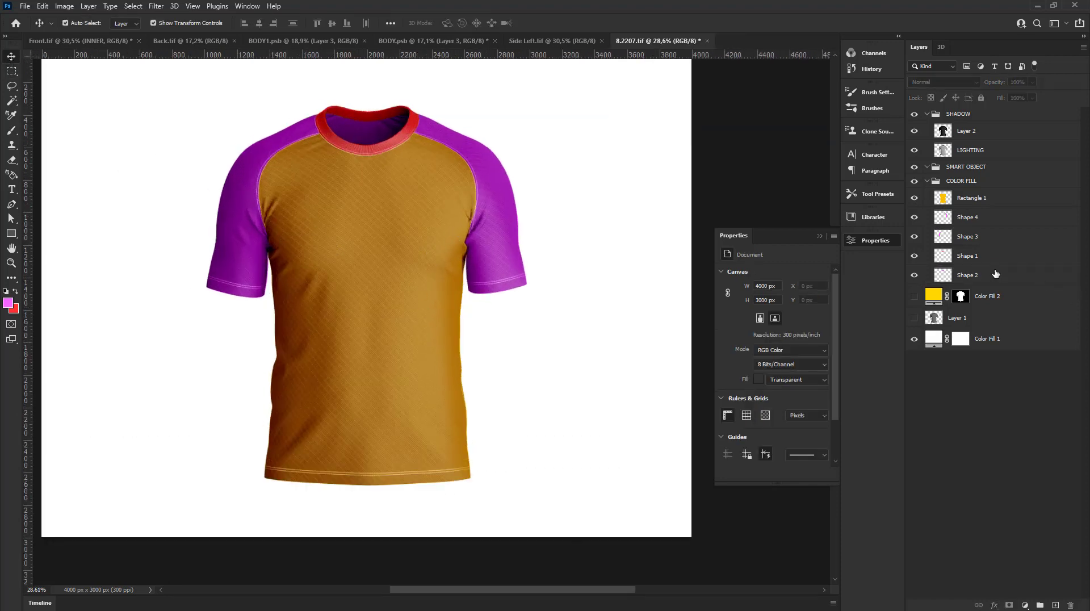
{"action": "left_click", "coordinate": [996, 275]}
{"action": "left_click", "coordinate": [973, 206]}
{"action": "left_click", "coordinate": [959, 277], "text": "shift"}
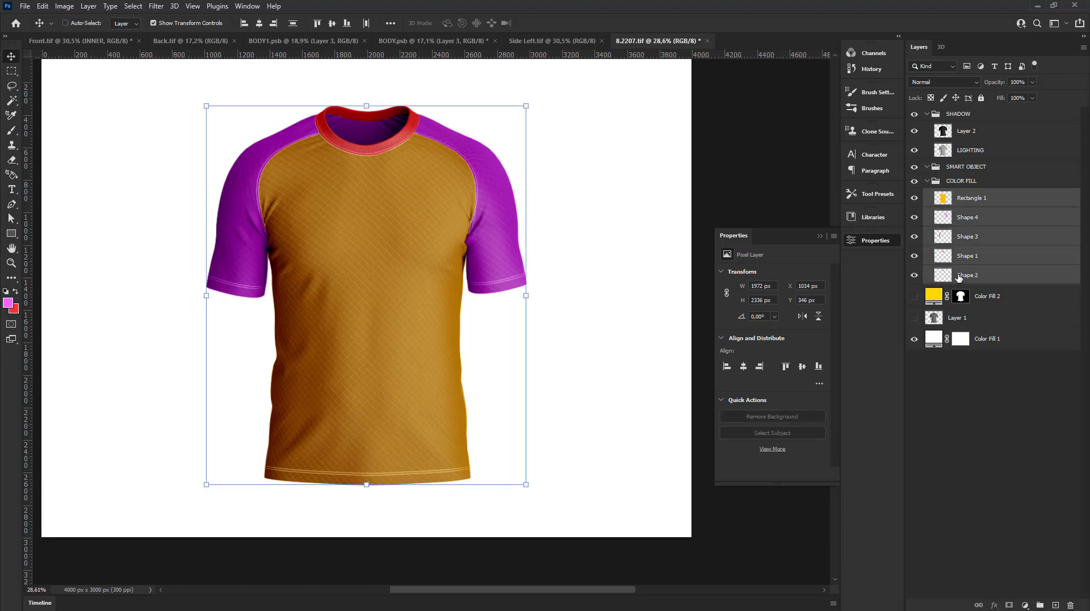
{"action": "key", "text": "ctrl+g"}
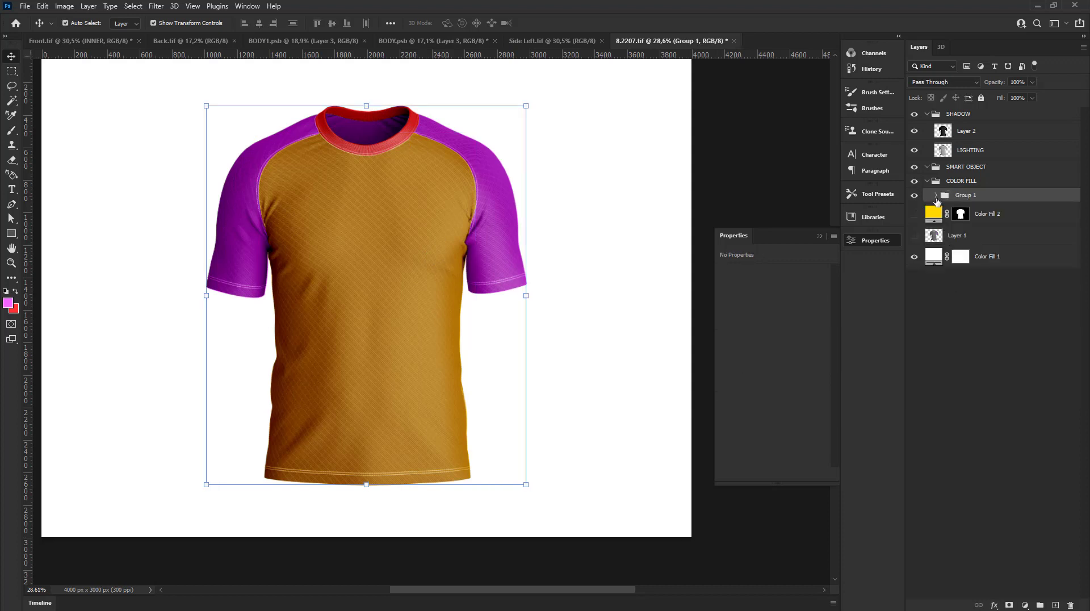
{"action": "left_click", "coordinate": [935, 195]}
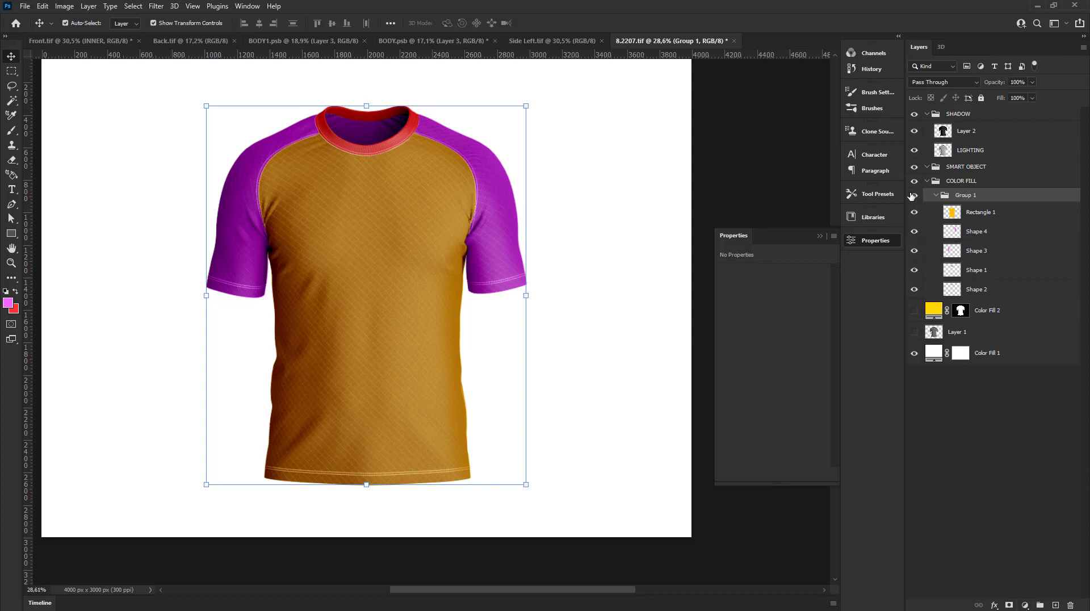
{"action": "left_click", "coordinate": [913, 195]}
- Add a Solid Color fill layer with colour ff3434
{"action": "left_click", "coordinate": [1028, 605]}
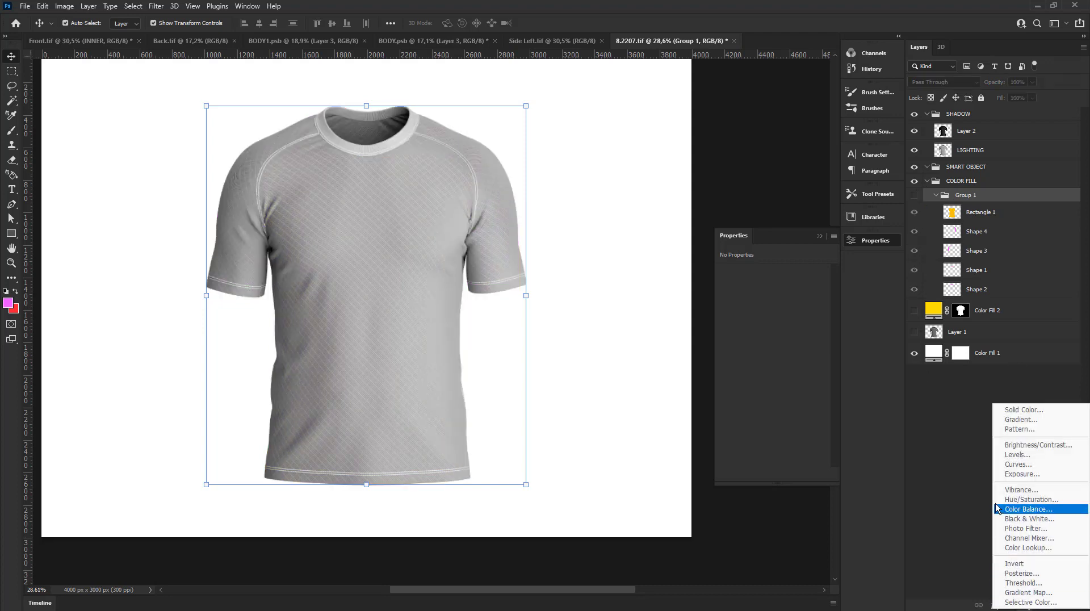
{"action": "left_click", "coordinate": [1006, 415]}
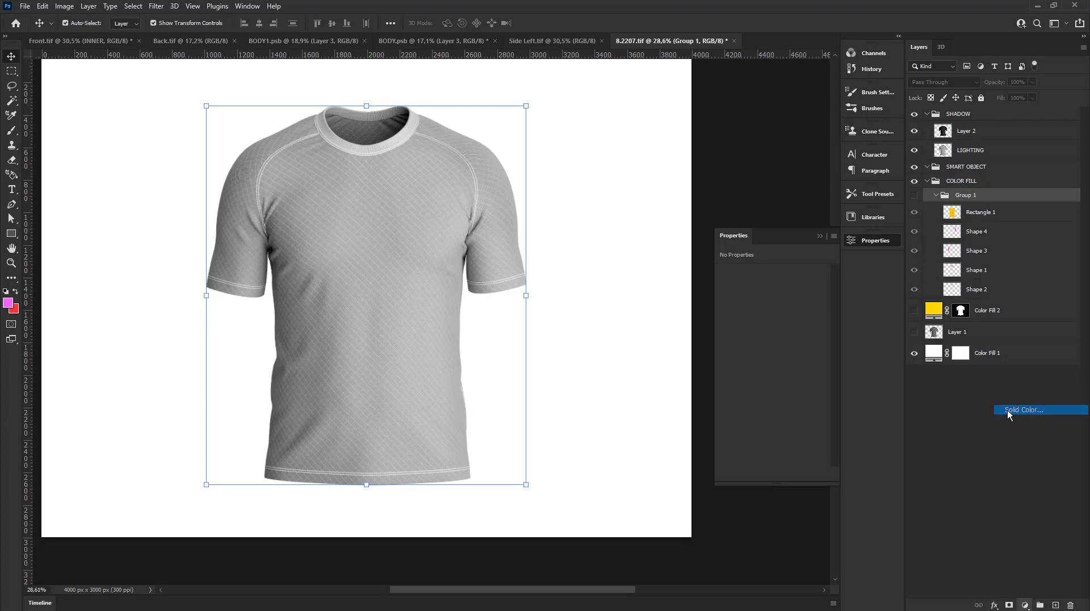
{"action": "type", "text": "ff3434"}
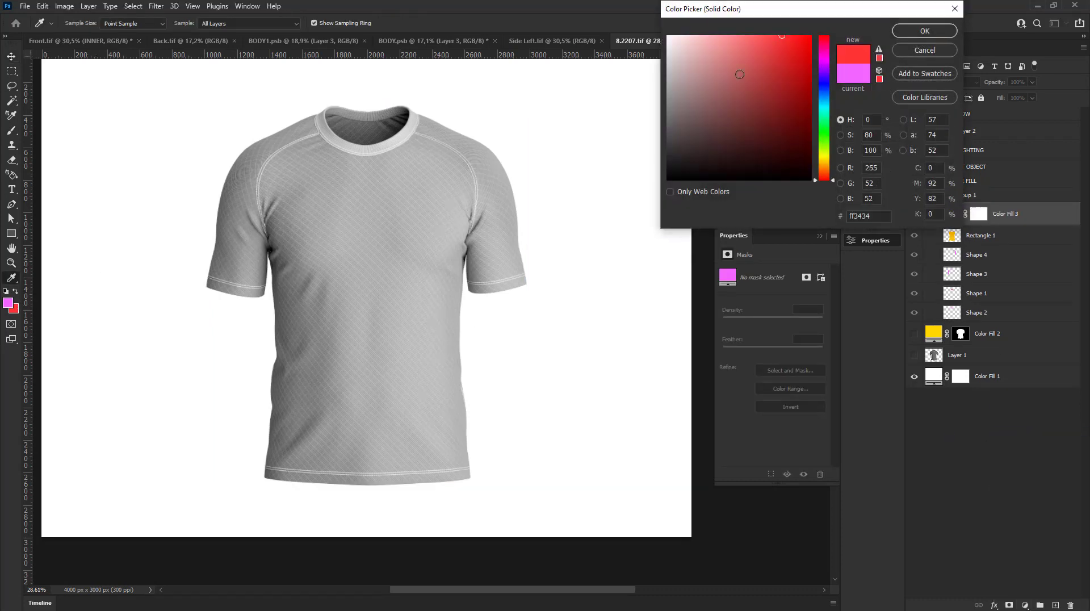
{"action": "left_click", "coordinate": [918, 32]}
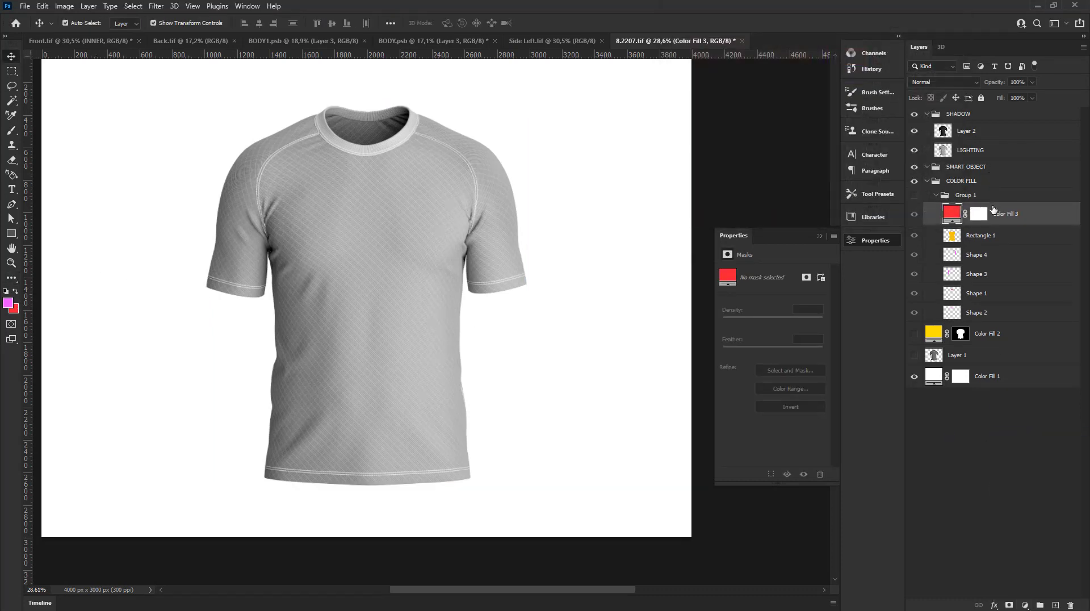
- Move Color Fill 3 above Group 1 and mask it to the shirt body shape
{"action": "left_click", "coordinate": [914, 195]}
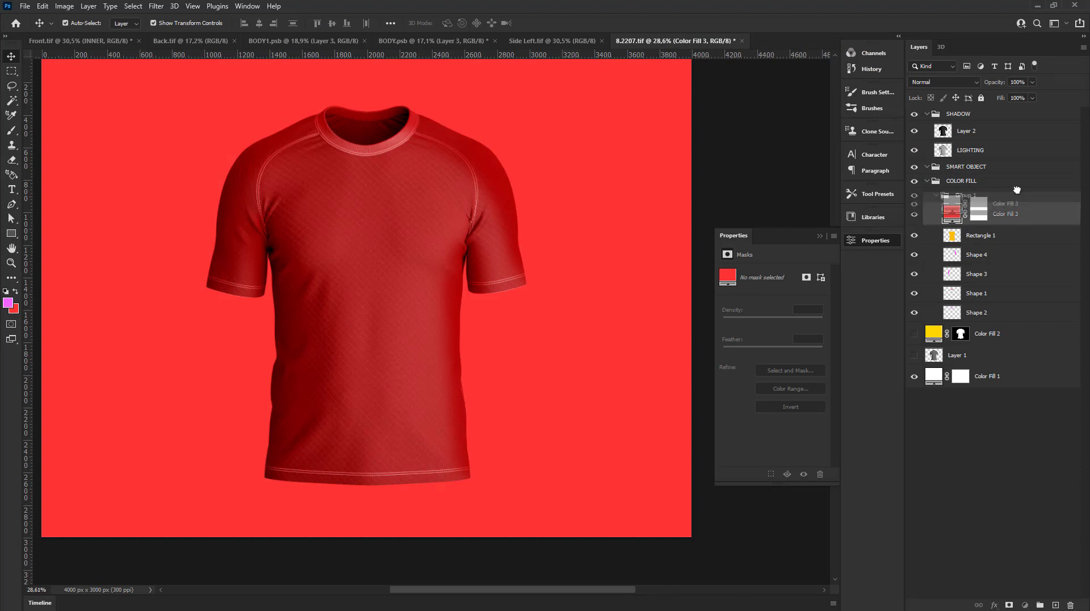
{"action": "left_click_drag", "start_coordinate": [1026, 216], "coordinate": [976, 189]}
{"action": "left_click", "coordinate": [914, 218]}
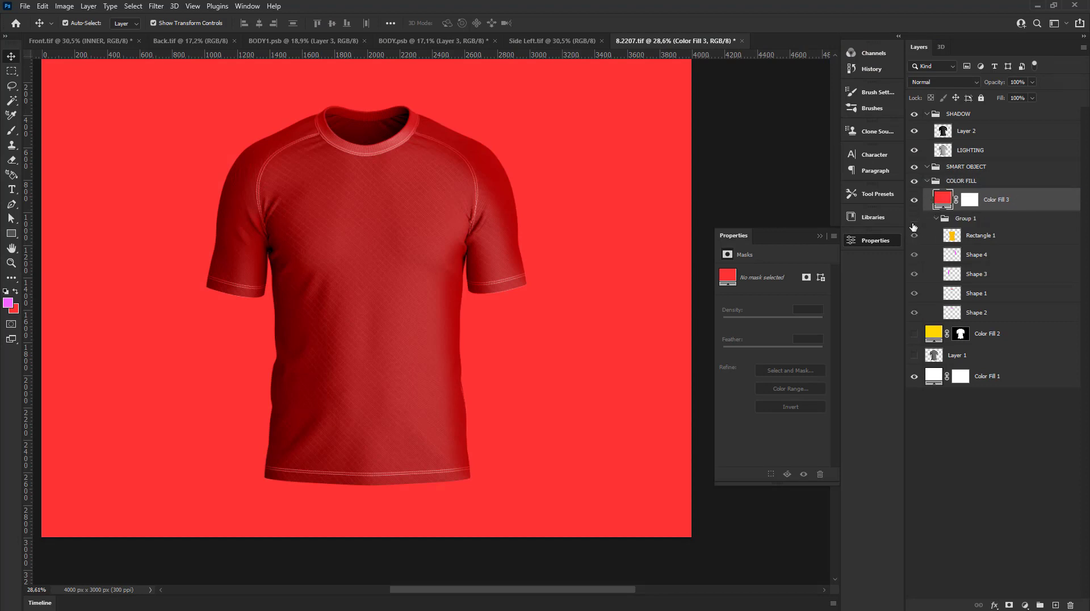
{"action": "left_click", "coordinate": [969, 199]}
{"action": "right_click", "coordinate": [968, 200]}
{"action": "left_click", "coordinate": [987, 223]}
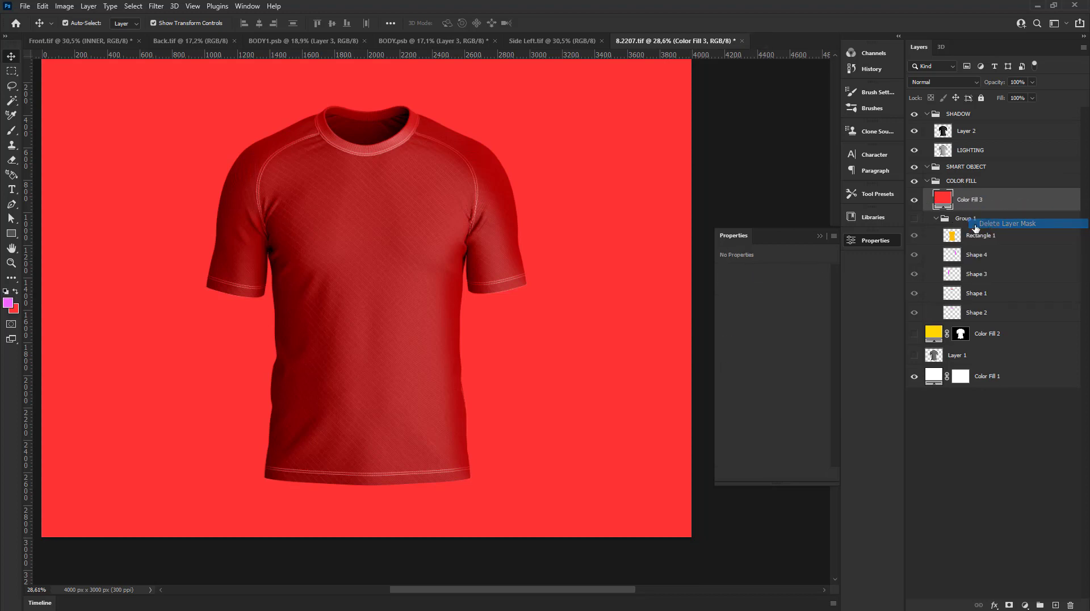
{"action": "left_click", "coordinate": [951, 234], "text": "ctrl"}
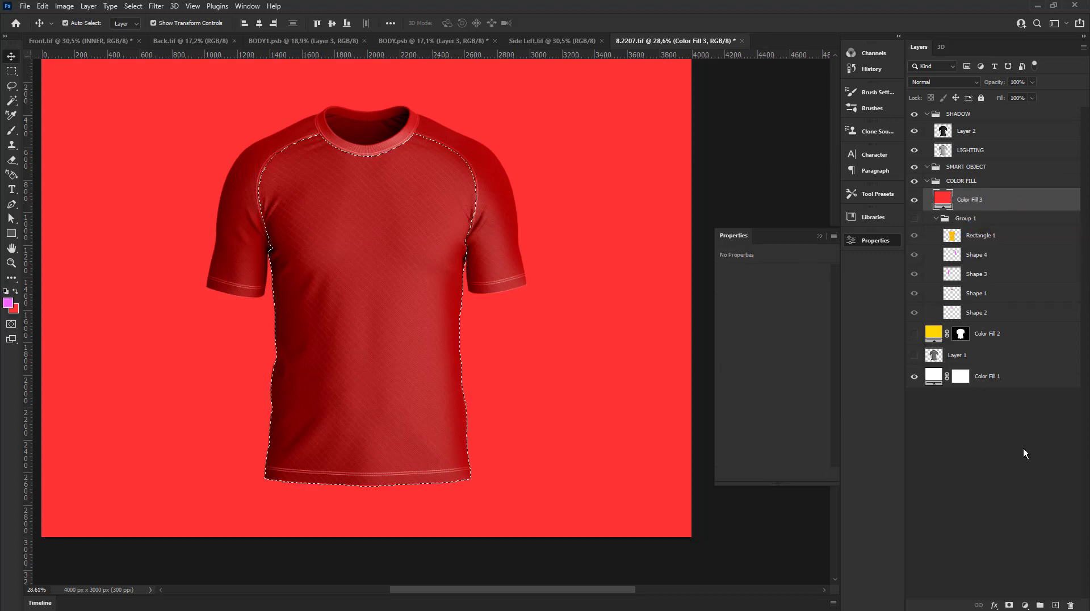
{"action": "left_click", "coordinate": [1009, 605]}
{"action": "left_click", "coordinate": [1024, 605]}
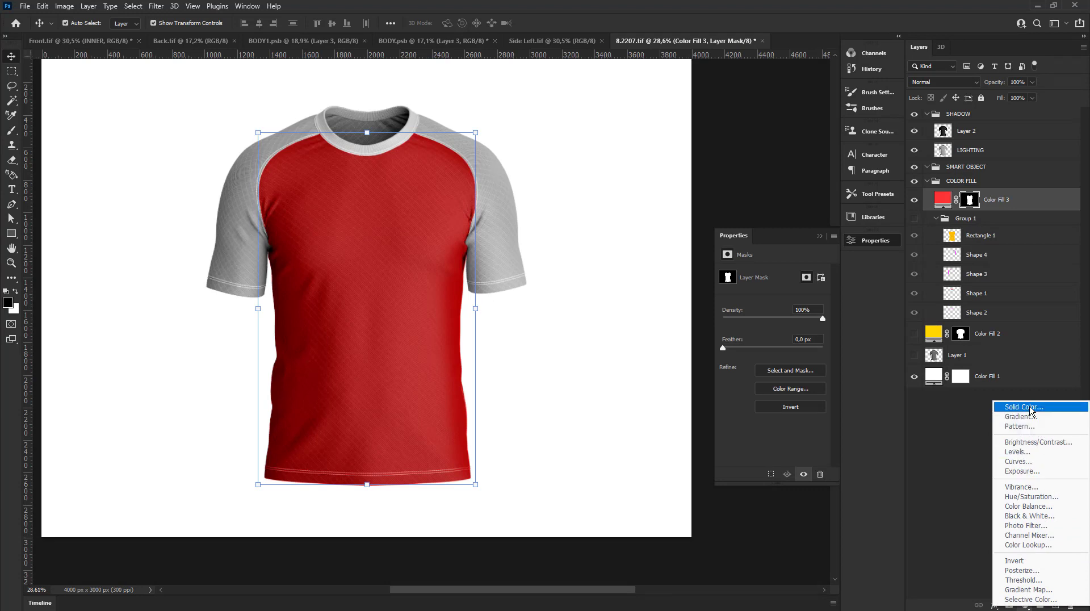
- Add a magenta f266ff fill layer masked to the left sleeve shape
{"action": "left_click", "coordinate": [1024, 407]}
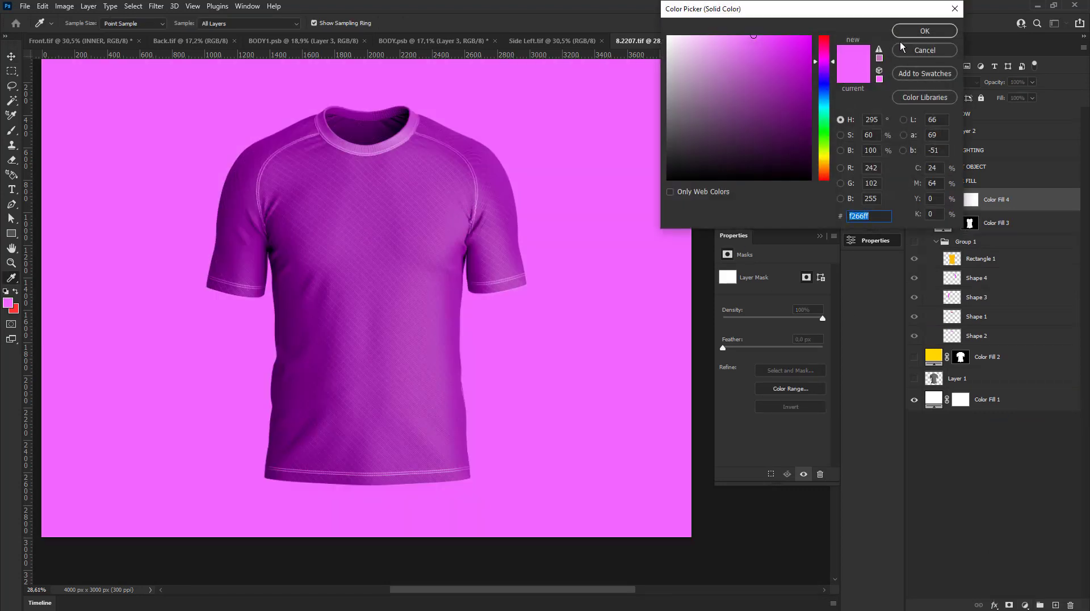
{"action": "right_click", "coordinate": [969, 199]}
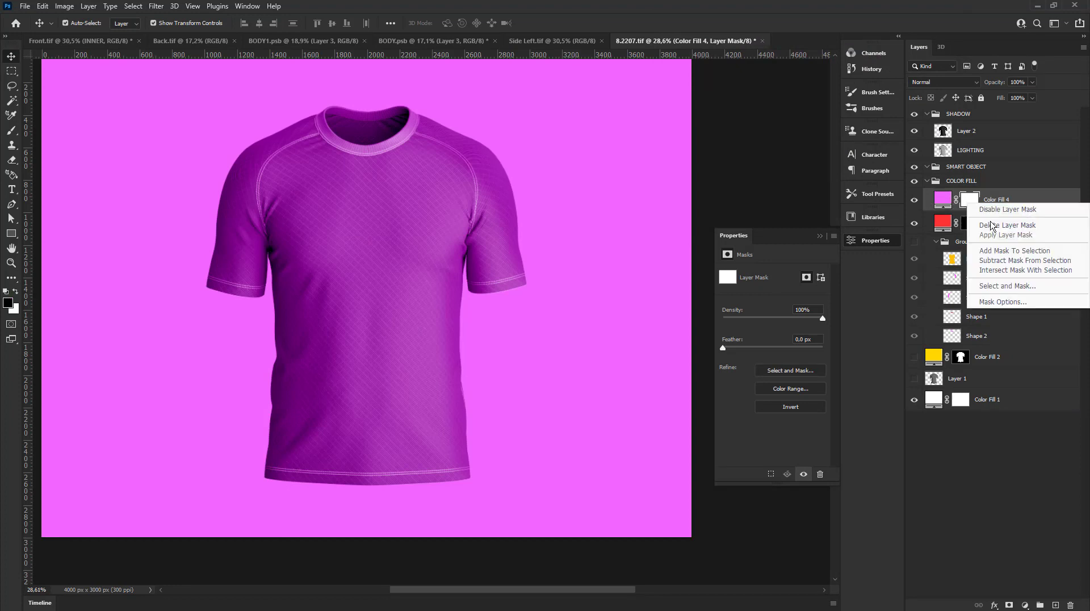
{"action": "left_click", "coordinate": [1008, 225]}
{"action": "left_click", "coordinate": [952, 297], "text": "ctrl"}
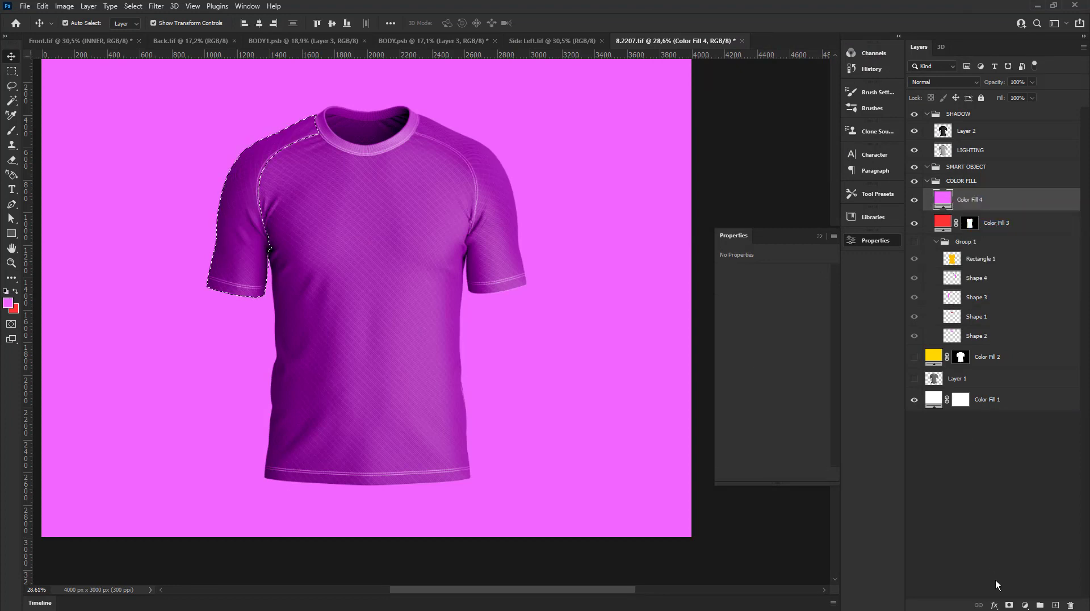
{"action": "left_click", "coordinate": [1008, 604]}
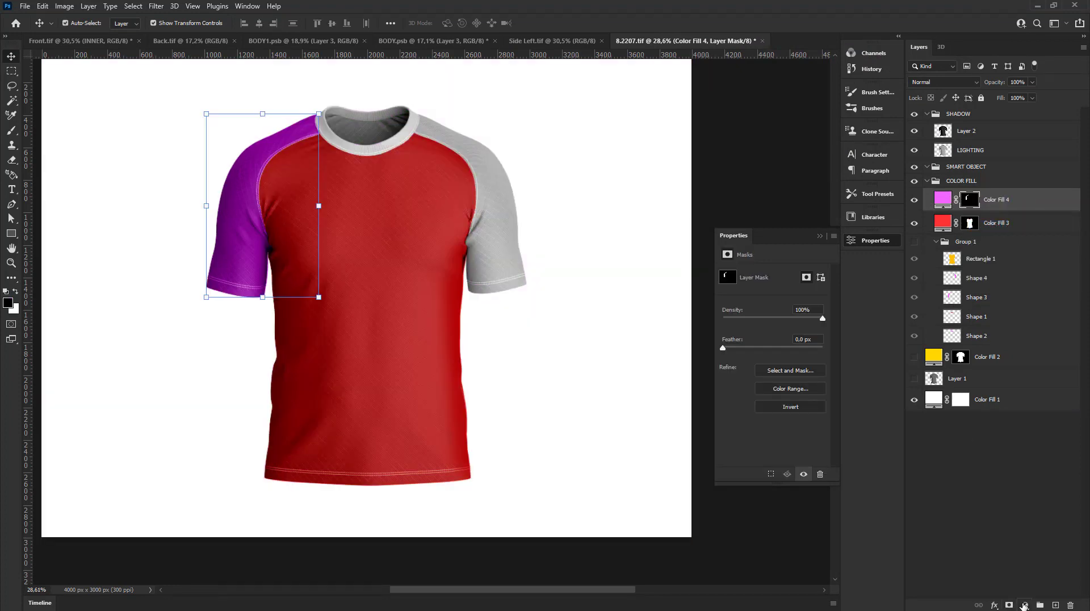
- Add a red ff3434 fill layer, remove its mask, and load the collar selection
{"action": "left_click", "coordinate": [1024, 605]}
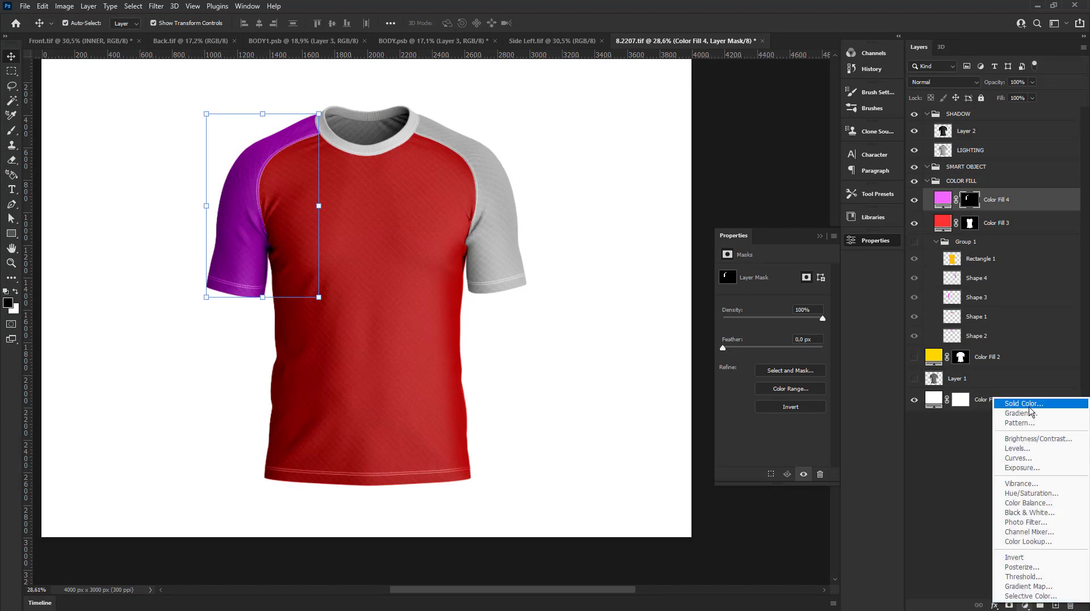
{"action": "left_click", "coordinate": [1028, 407]}
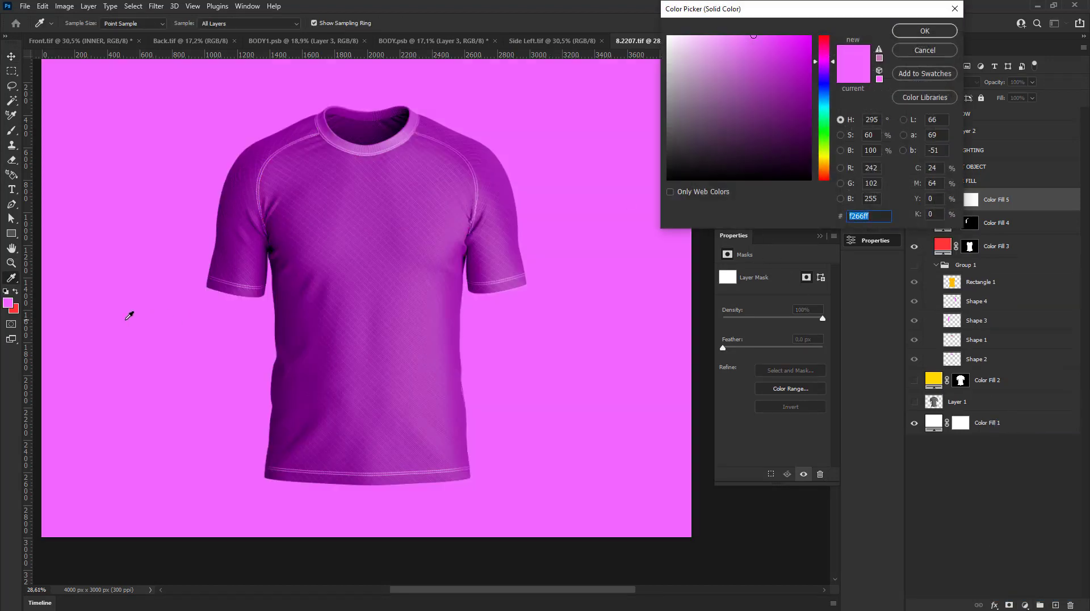
{"action": "type", "text": "ff3434"}
{"action": "left_click", "coordinate": [904, 35]}
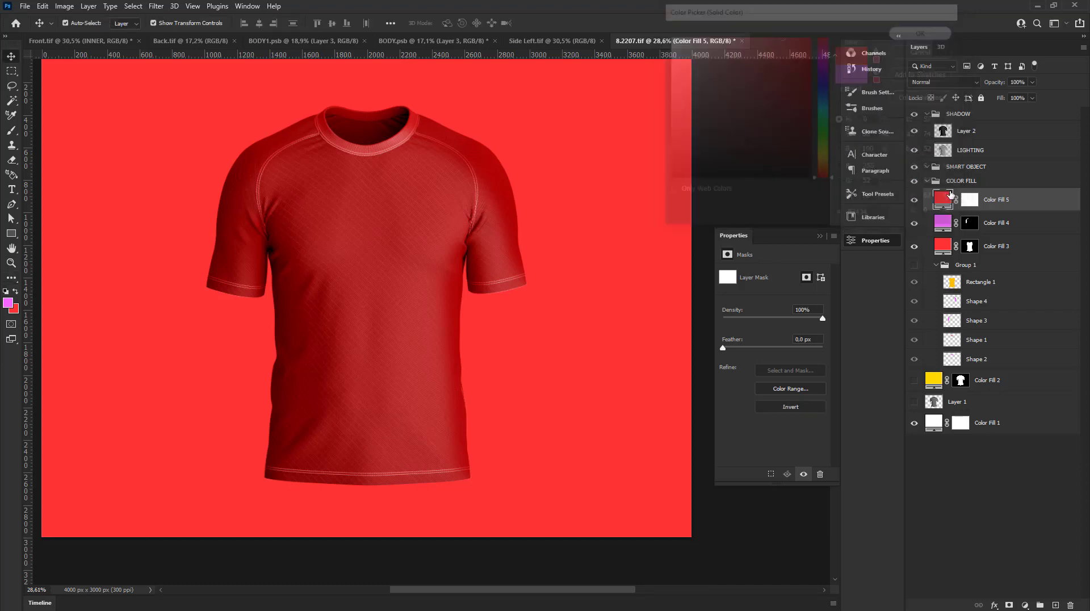
{"action": "right_click", "coordinate": [970, 201]}
{"action": "left_click", "coordinate": [982, 228]}
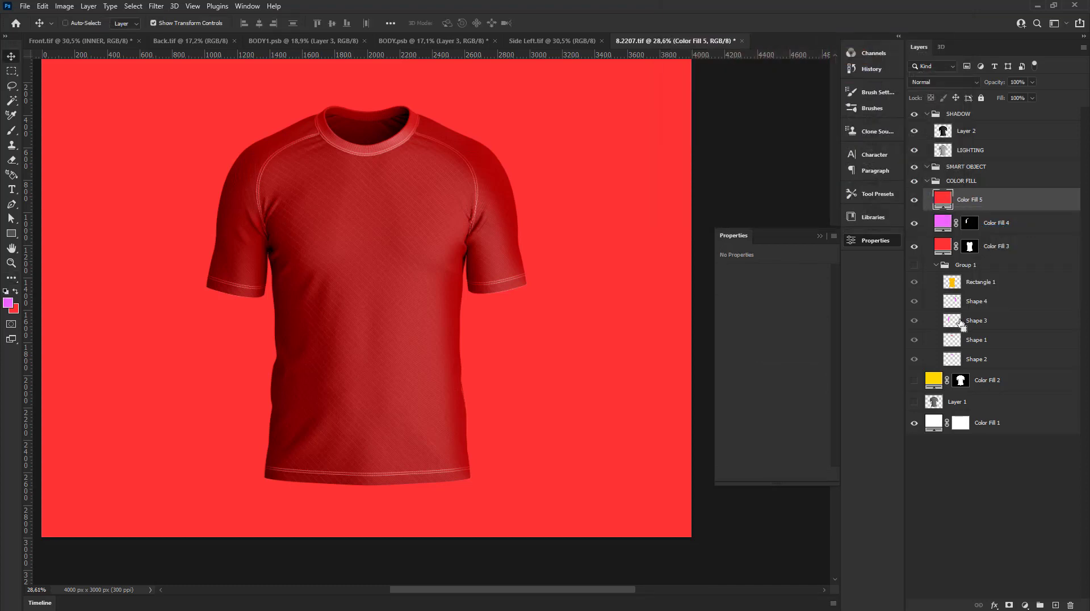
{"action": "left_click", "coordinate": [959, 356], "text": "ctrl"}
- Mask the red fill to the neck area, then add a magenta fill masked to the right sleeve
{"action": "left_click", "coordinate": [961, 358], "text": "ctrl"}
{"action": "left_click", "coordinate": [1009, 605]}
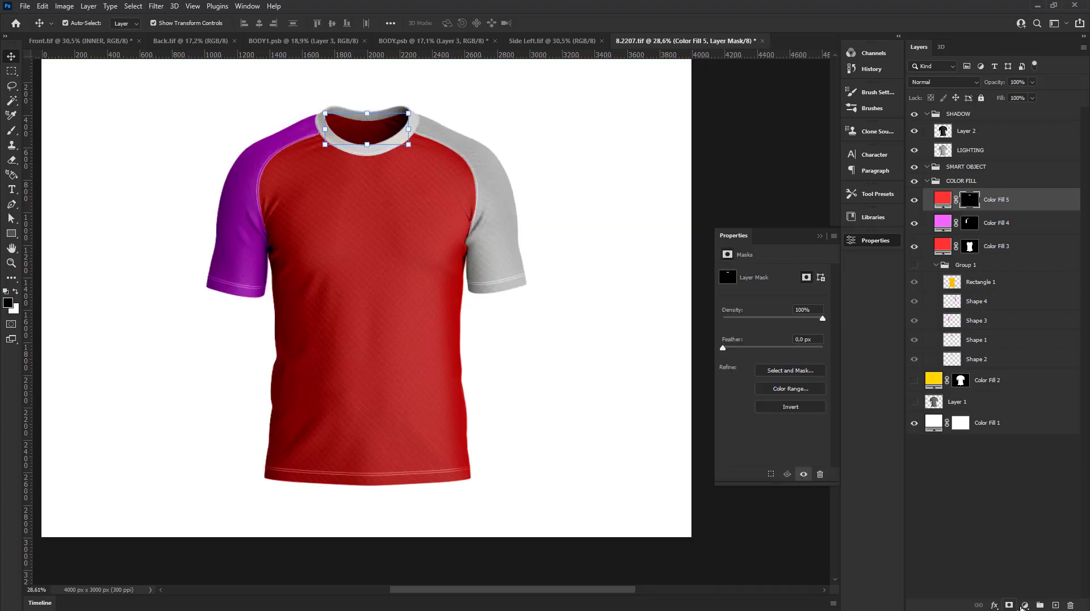
{"action": "left_click", "coordinate": [1025, 605]}
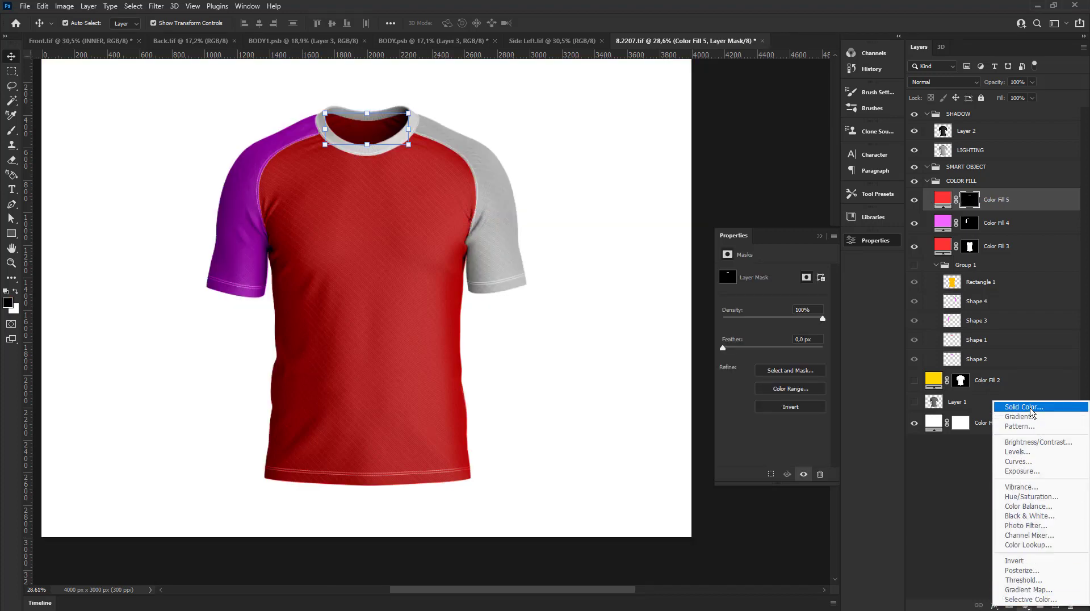
{"action": "left_click", "coordinate": [1032, 407]}
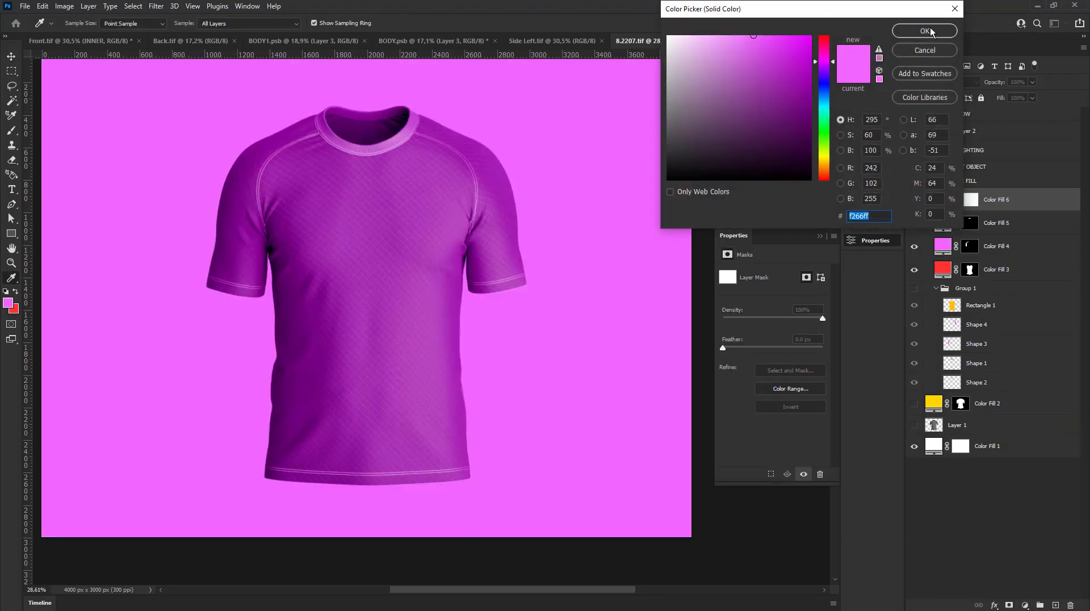
{"action": "left_click", "coordinate": [931, 32]}
{"action": "right_click", "coordinate": [967, 199]}
{"action": "left_click", "coordinate": [993, 221]}
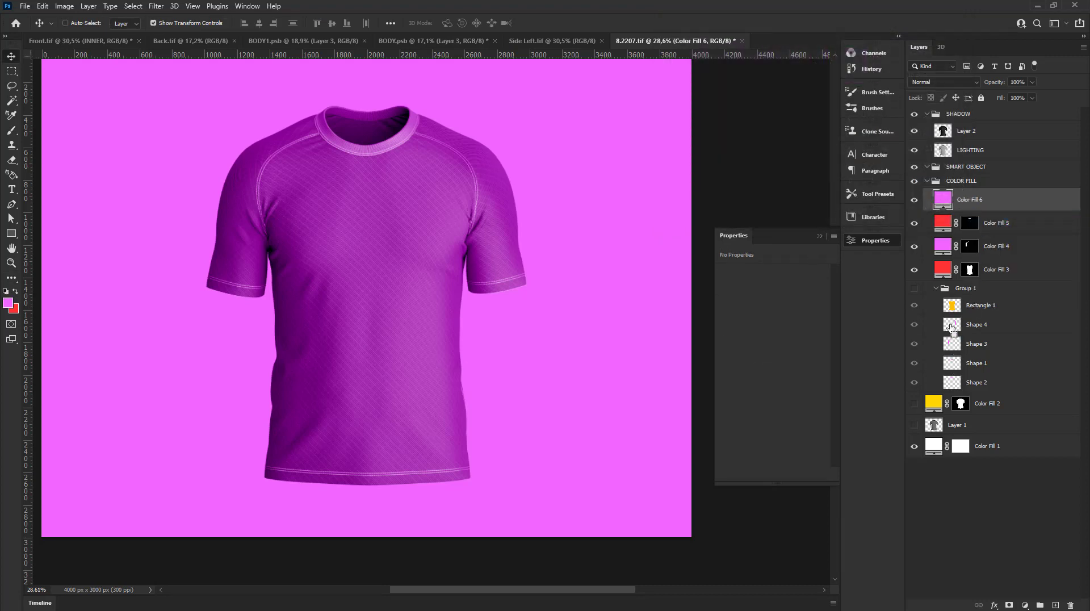
{"action": "left_click", "coordinate": [952, 324], "text": "ctrl"}
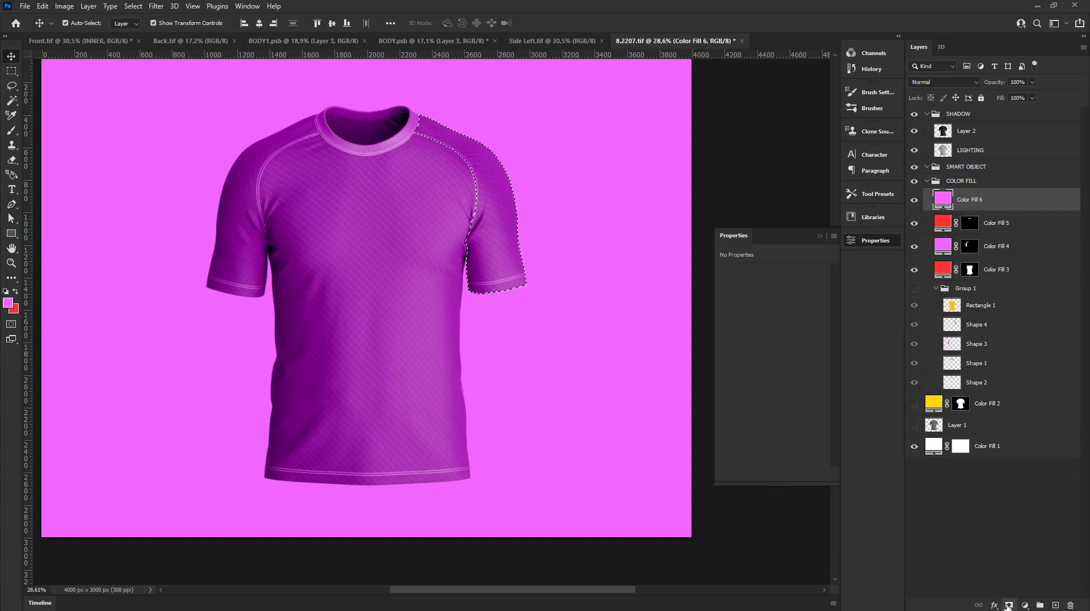
{"action": "left_click", "coordinate": [1008, 605]}
- Add a pink fill layer masked only to the collar ring, then fit the image on screen
{"action": "left_click", "coordinate": [1024, 605]}
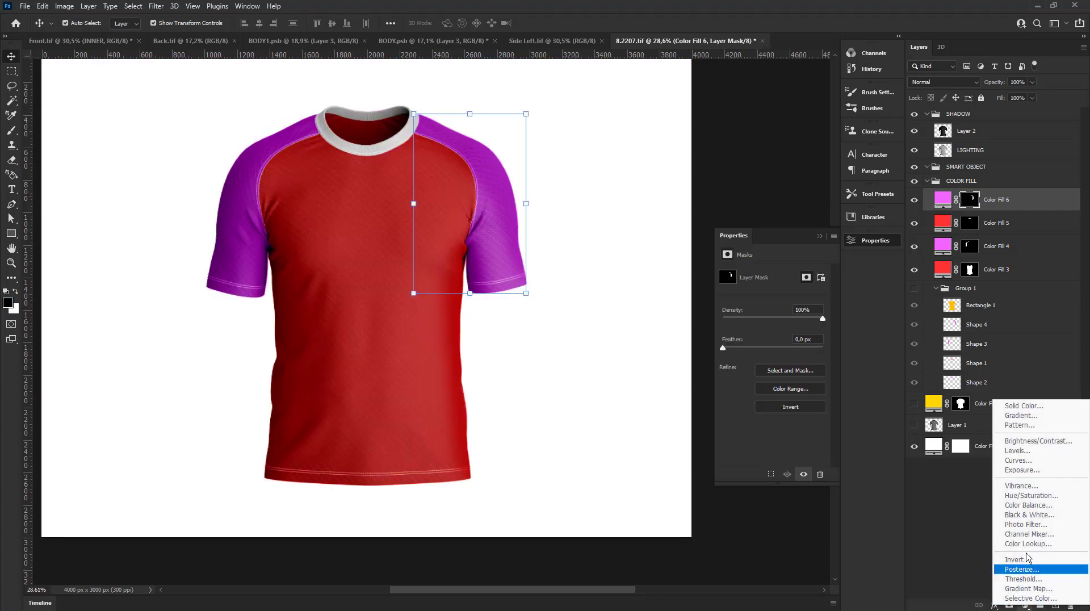
{"action": "left_click", "coordinate": [1047, 408]}
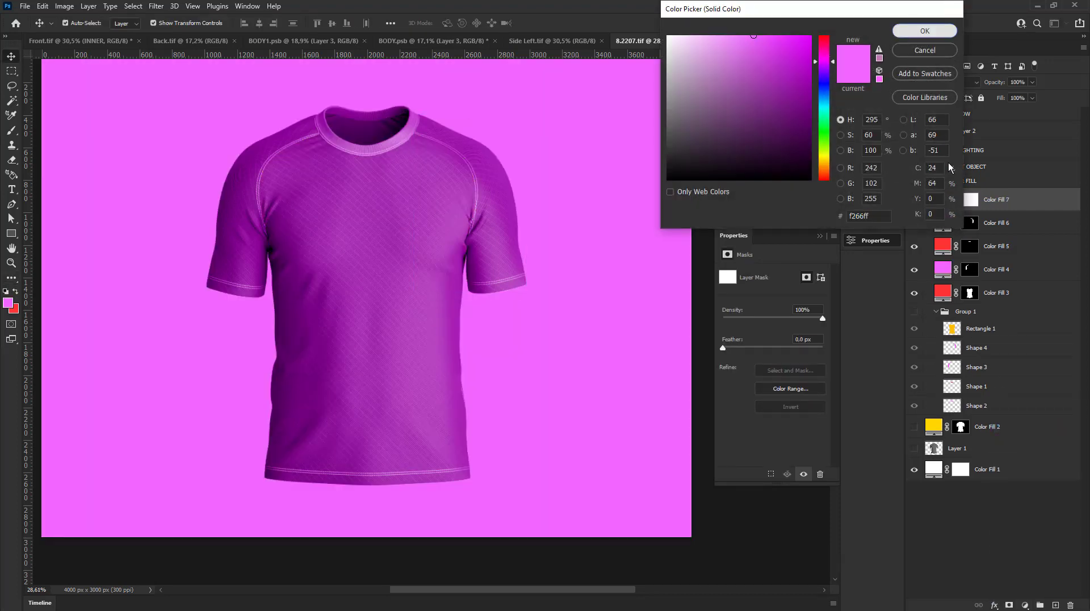
{"action": "left_click", "coordinate": [924, 30]}
{"action": "left_click_drag", "start_coordinate": [981, 202], "coordinate": [952, 334]}
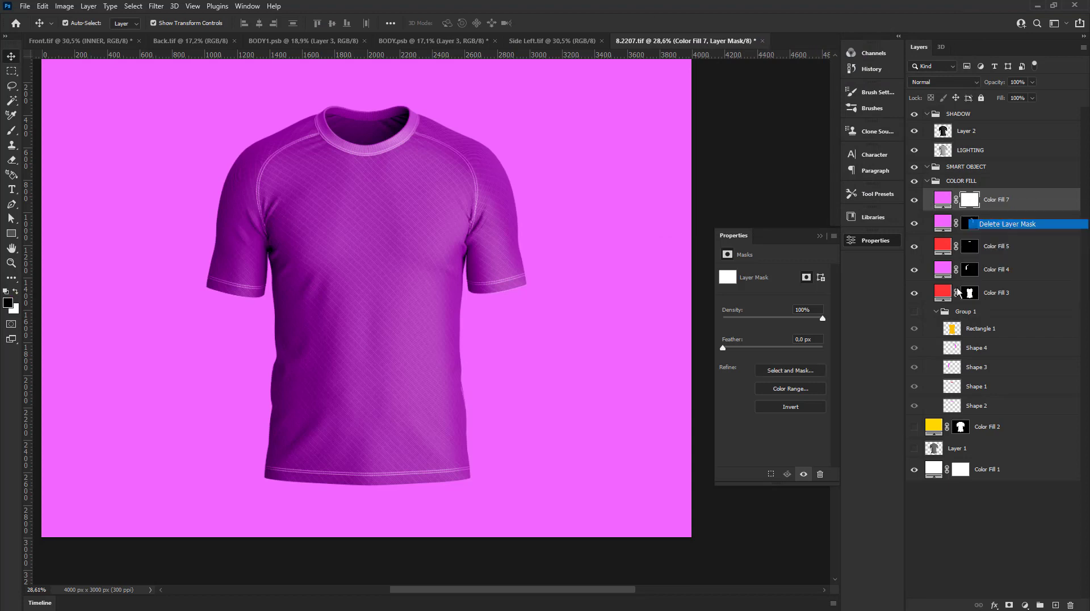
{"action": "left_click", "coordinate": [952, 402], "text": "ctrl"}
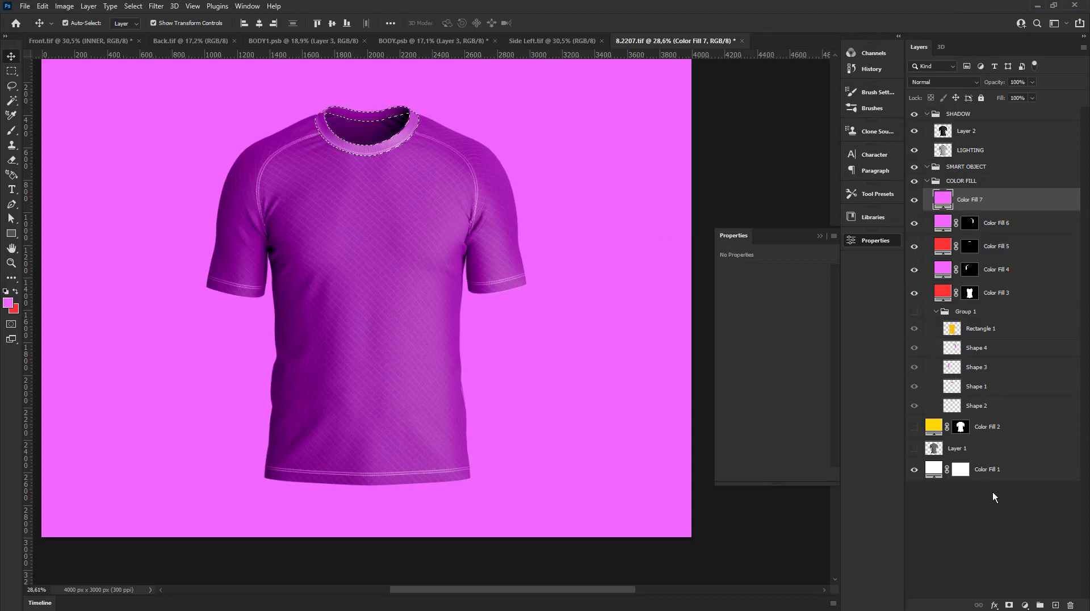
{"action": "left_click", "coordinate": [1009, 604]}
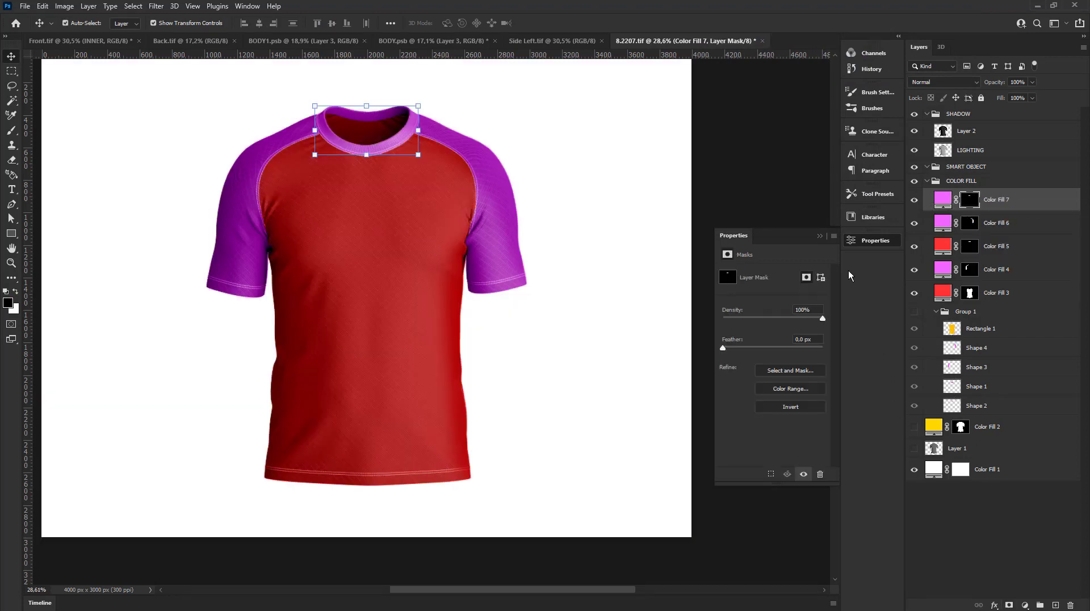
{"action": "left_click", "coordinate": [820, 236]}
{"action": "left_click", "coordinate": [646, 252]}
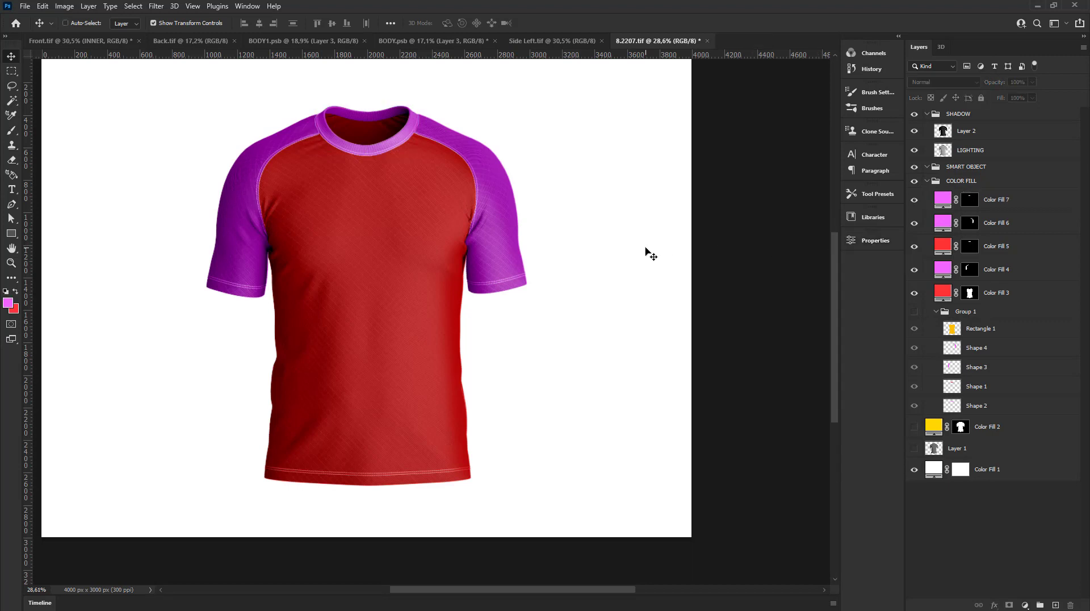
{"action": "key", "text": "ctrl+0"}
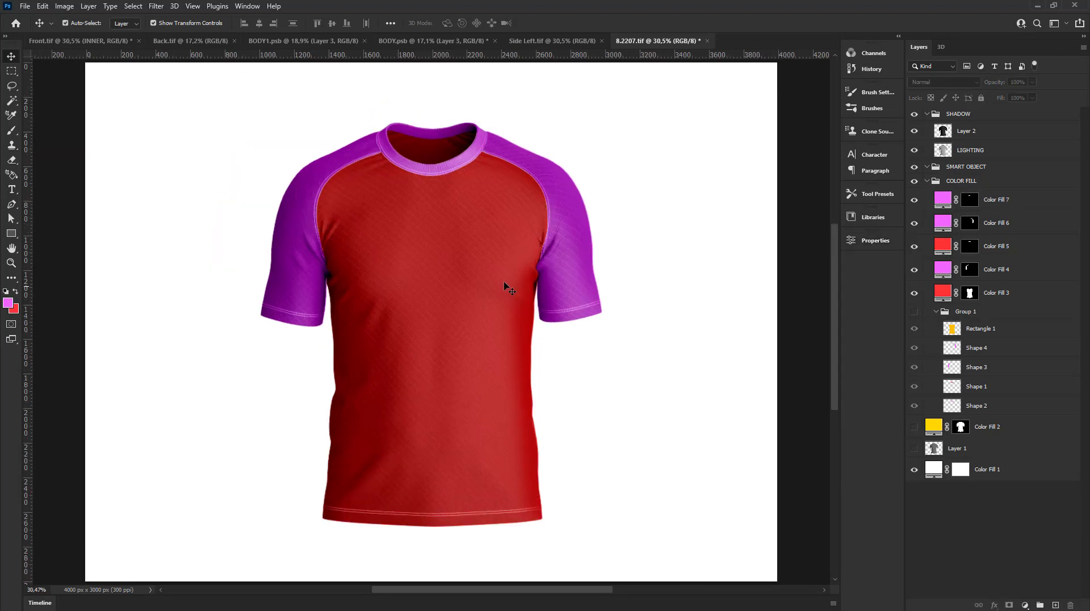
- Delete Group 1 and rename the first two fill layers COLLAR and LEFT
{"action": "left_click", "coordinate": [1003, 312]}
{"action": "key", "text": "Delete"}
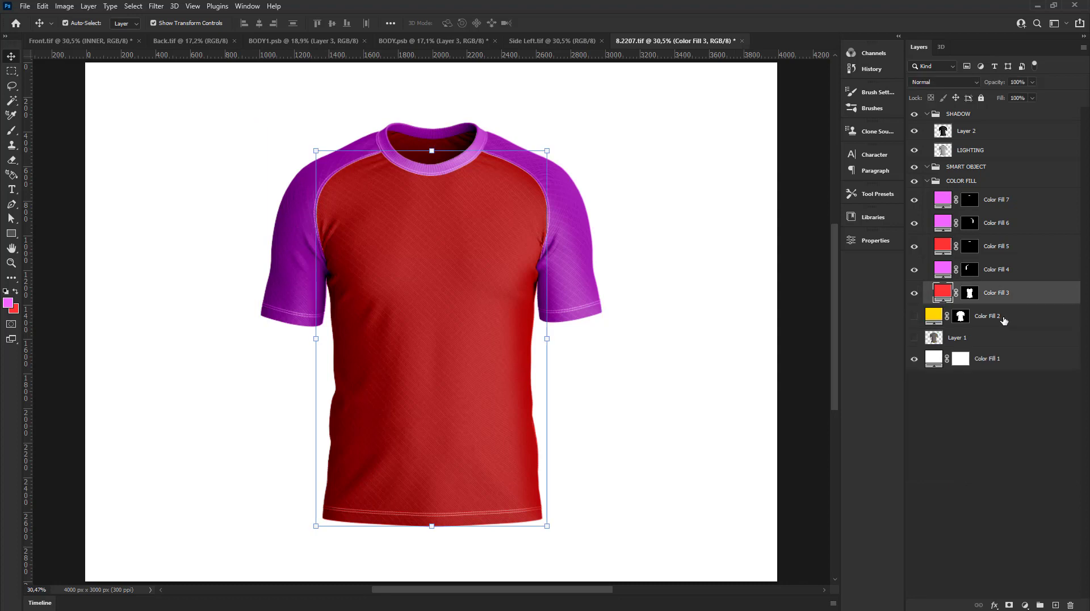
{"action": "left_click", "coordinate": [996, 200]}
{"action": "double_click", "coordinate": [992, 200]}
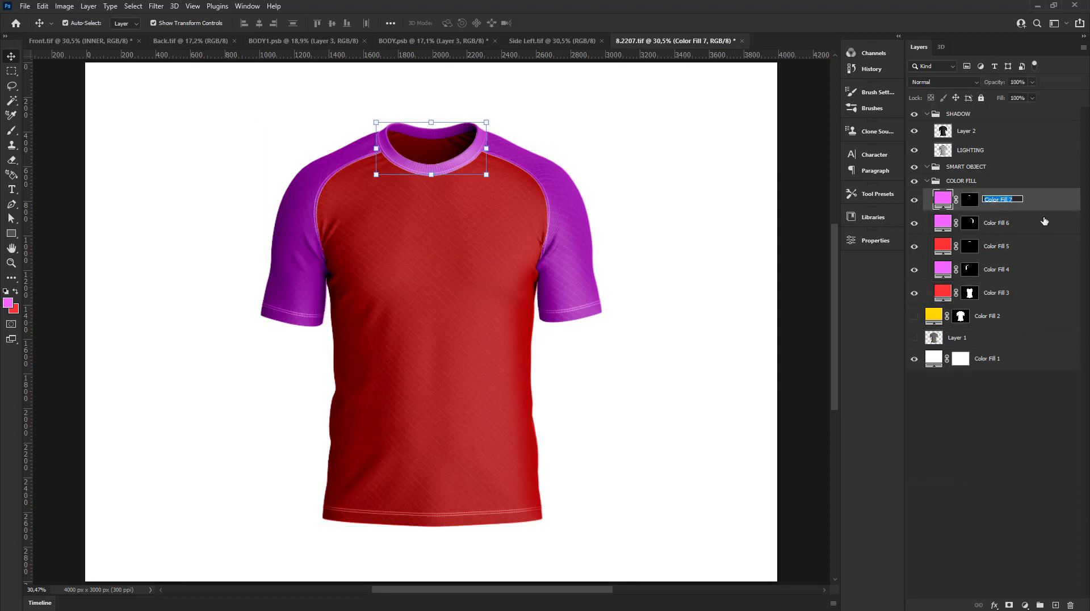
{"action": "type", "text": "co"}
{"action": "key", "text": "Tab"}
{"action": "type", "text": "LE"}
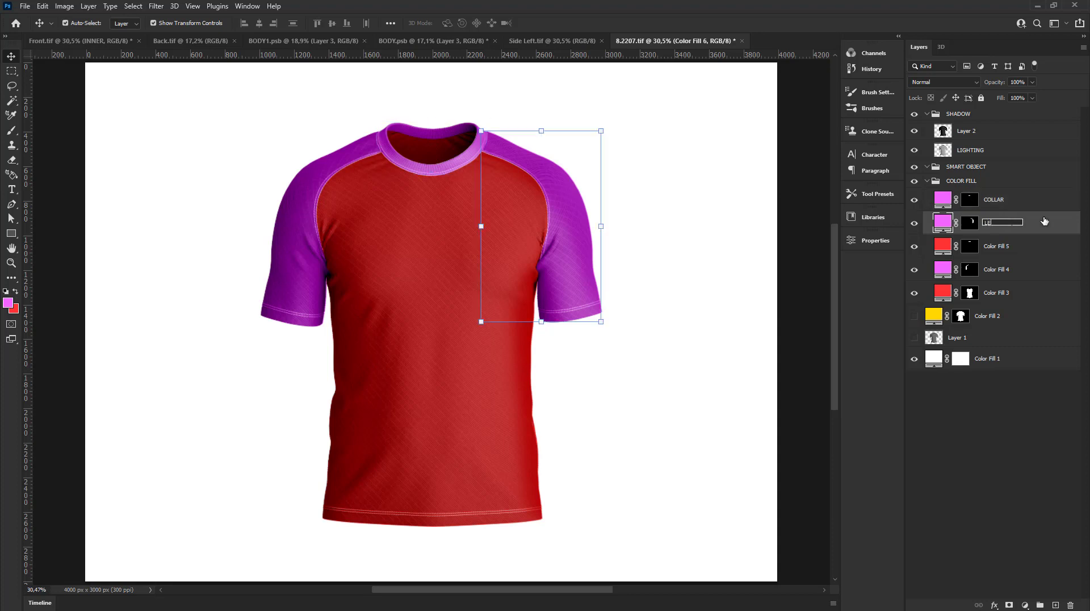
{"action": "key", "text": "Tab"}
- Rename the remaining fill layers INNER, RIGHT and BODY
{"action": "type", "text": "BO"}
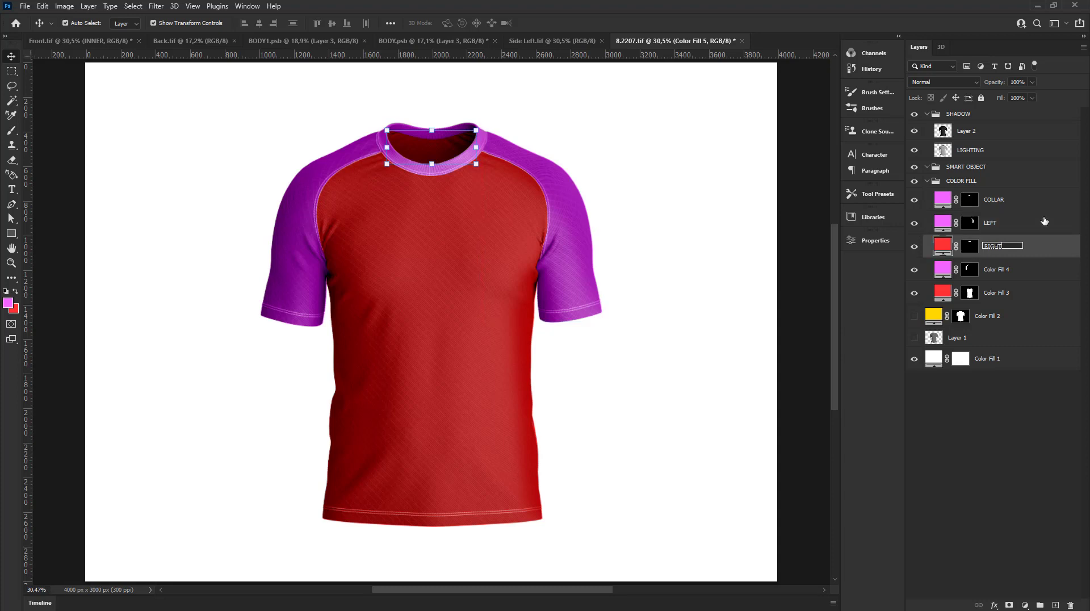
{"action": "key", "text": "Tab"}
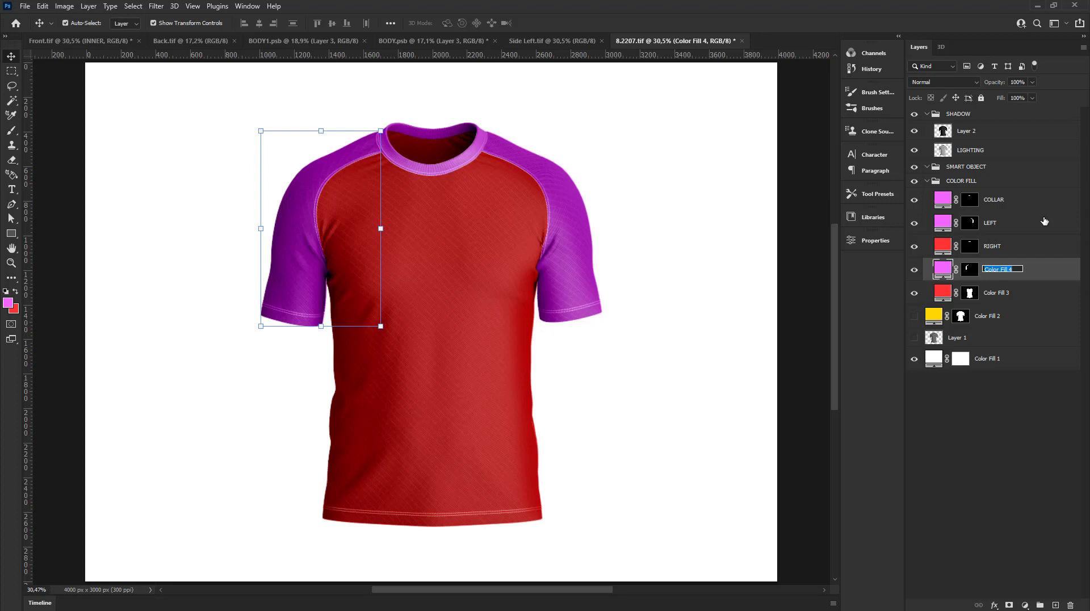
{"action": "double_click", "coordinate": [988, 246]}
{"action": "key", "text": "BackSpace"}
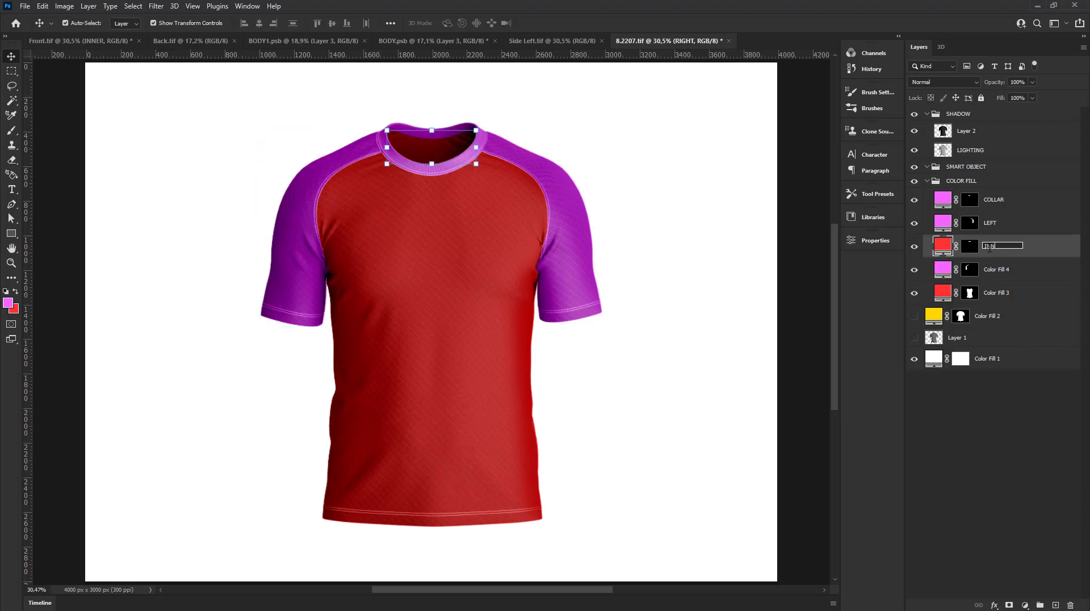
{"action": "key", "text": "Tab"}
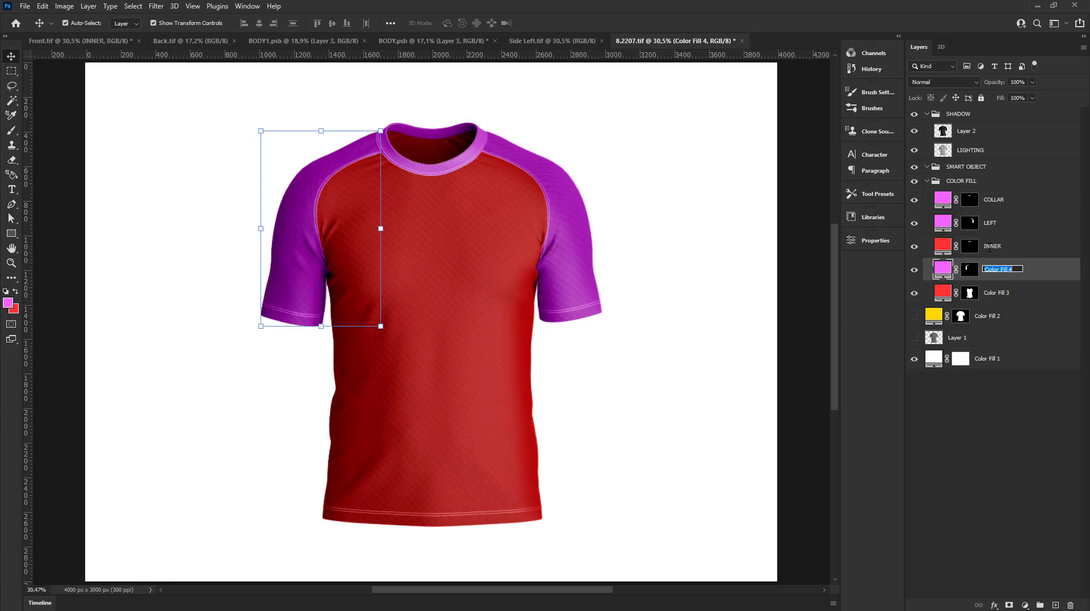
{"action": "type", "text": "RIGHT"}
{"action": "key", "text": "Tab"}
{"action": "type", "text": "B"}
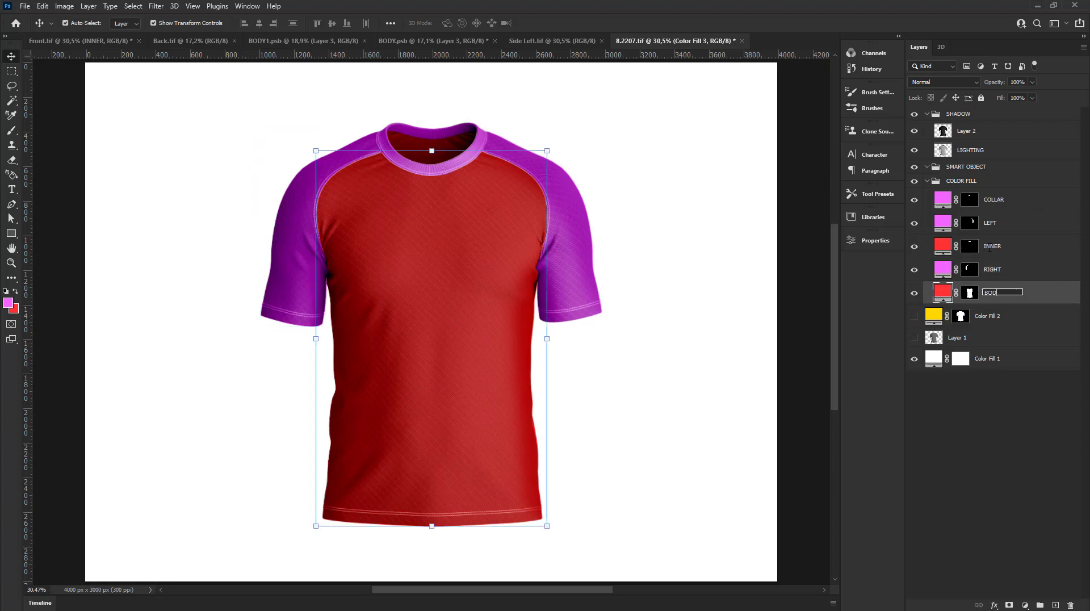
{"action": "key", "text": "Return"}
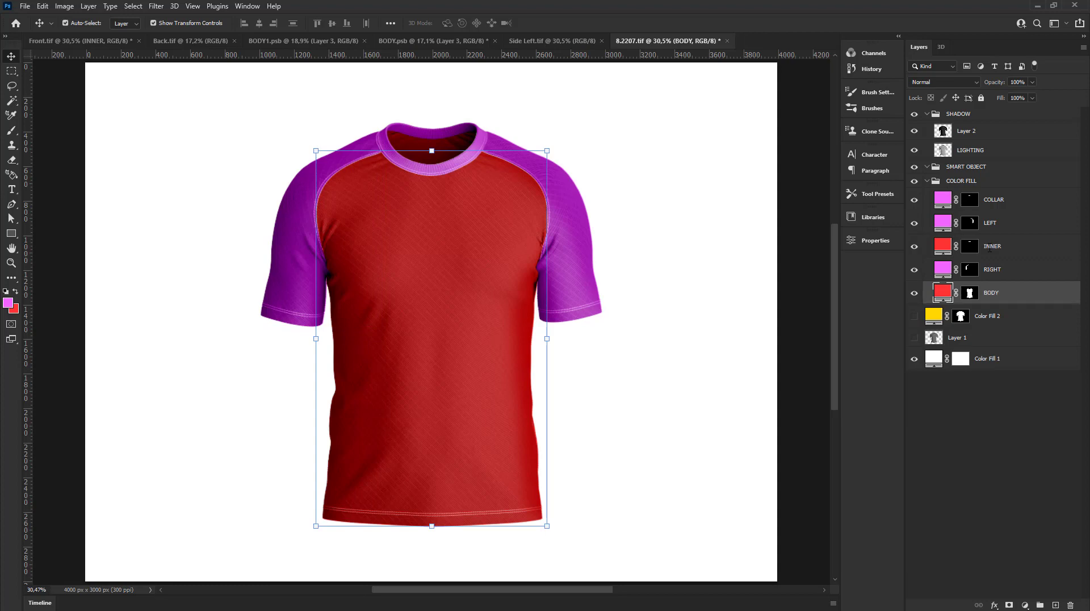
- Apply Levels with inputs 18, 1,89 and 255 to Layer 2's fabric texture
{"action": "scroll", "coordinate": [204, 253], "scroll_direction": "down", "scroll_amount": 2}
{"action": "left_click", "coordinate": [604, 254]}
{"action": "scroll", "coordinate": [604, 253], "scroll_direction": "up", "scroll_amount": 1}
{"action": "scroll", "coordinate": [256, 214], "scroll_direction": "up", "scroll_amount": 2}
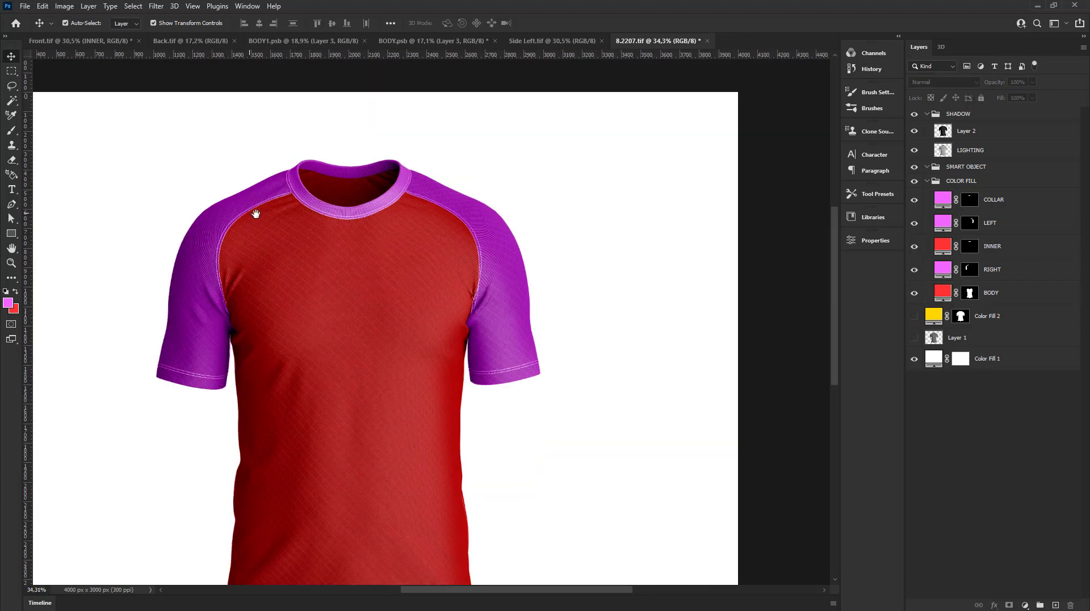
{"action": "scroll", "coordinate": [302, 170], "scroll_direction": "down", "scroll_amount": 1}
{"action": "left_click", "coordinate": [371, 149]}
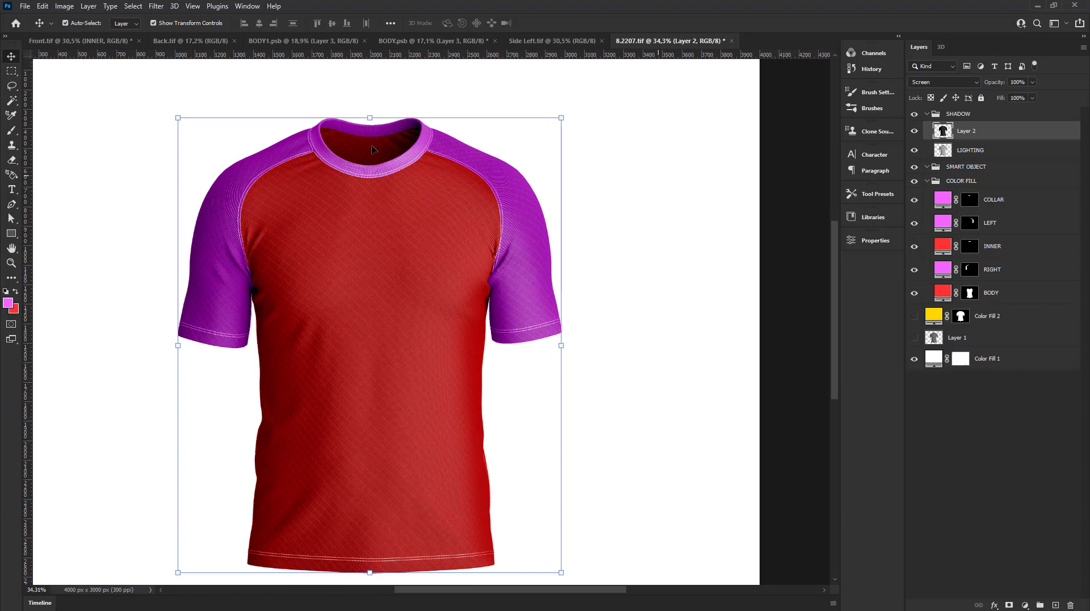
{"action": "left_click", "coordinate": [59, 6]}
{"action": "mouse_move", "coordinate": [82, 34]}
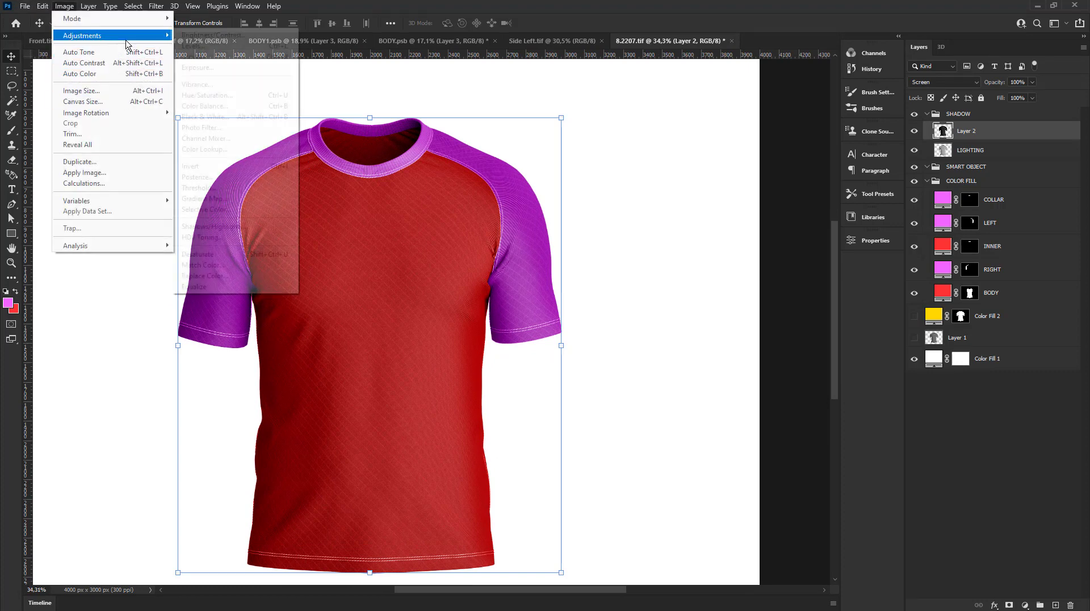
{"action": "left_click", "coordinate": [195, 45]}
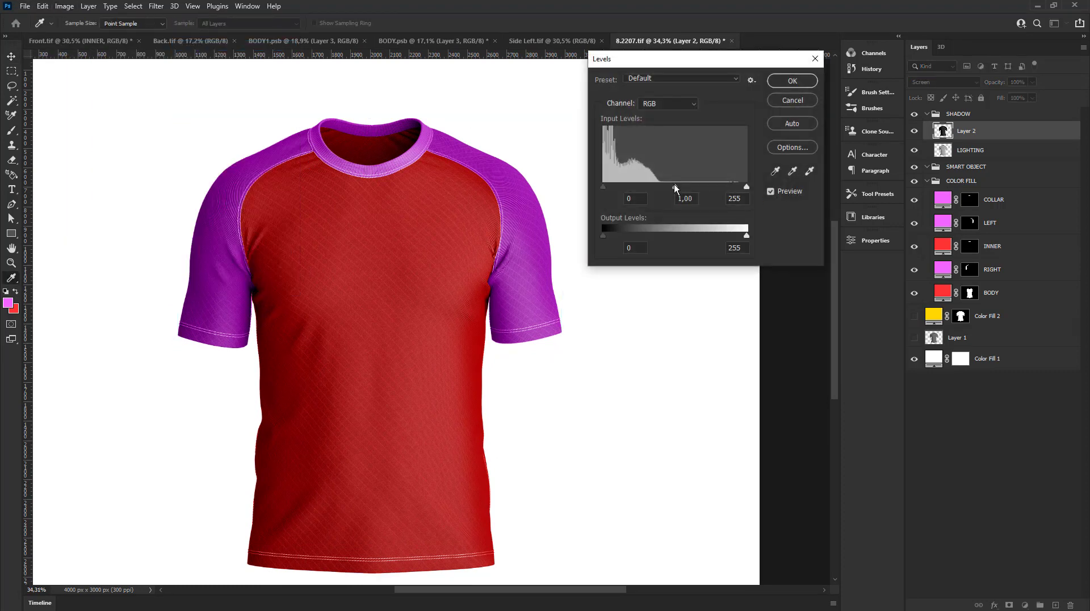
{"action": "mouse_move", "coordinate": [674, 188]}
{"action": "left_mouse_down"}
{"action": "mouse_move", "coordinate": [613, 190]}
{"action": "mouse_move", "coordinate": [652, 185]}
{"action": "left_mouse_up"}
{"action": "left_click", "coordinate": [792, 81]}
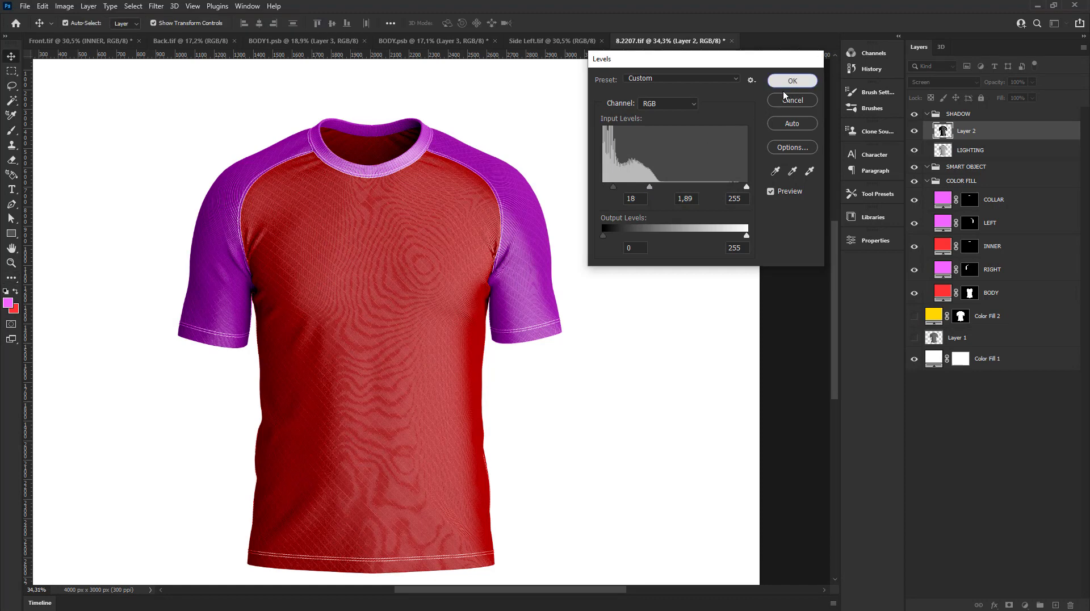
{"action": "key", "text": "ctrl+0"}
{"action": "left_click", "coordinate": [395, 116], "text": "ctrl"}
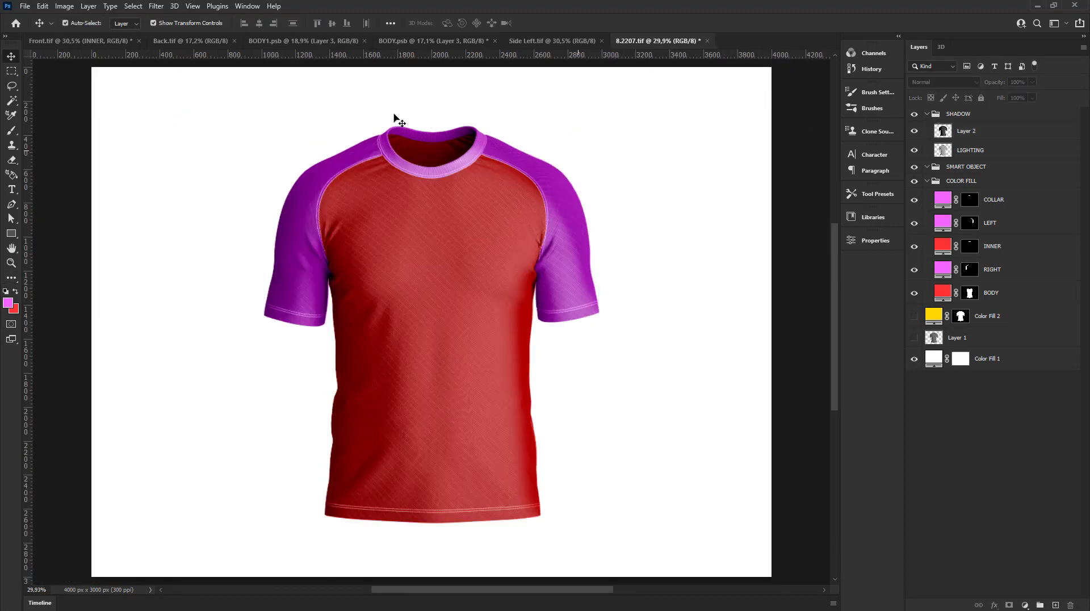
{"action": "scroll", "coordinate": [373, 216], "scroll_direction": "up", "scroll_amount": 1}
{"action": "scroll", "coordinate": [374, 204], "scroll_direction": "up", "scroll_amount": 2}
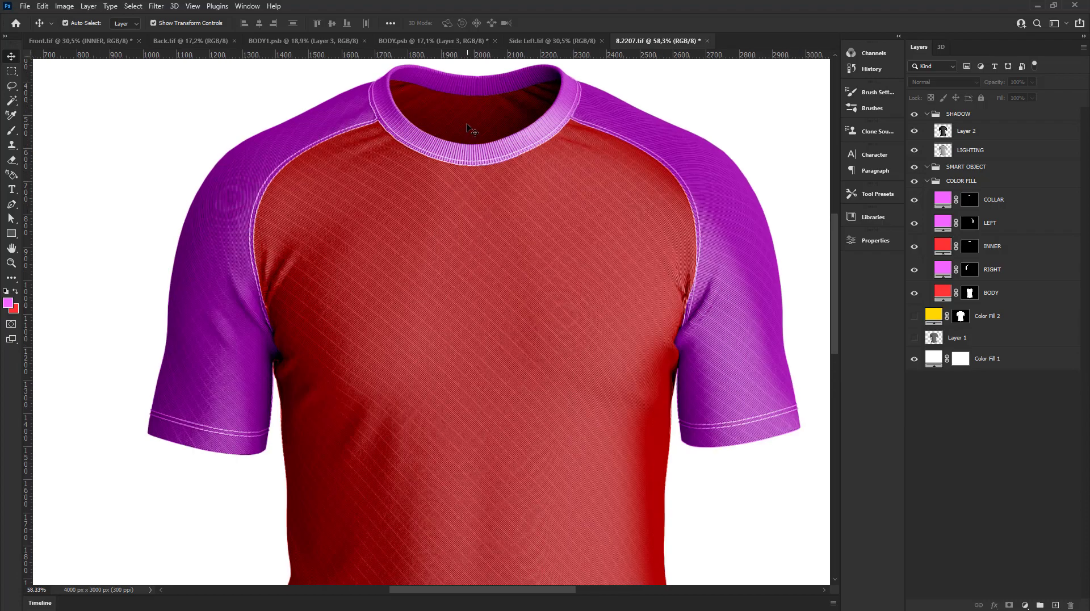
{"action": "scroll", "coordinate": [407, 134], "scroll_direction": "up", "scroll_amount": 2}
{"action": "scroll", "coordinate": [408, 134], "scroll_direction": "down", "scroll_amount": 4}
{"action": "scroll", "coordinate": [307, 247], "scroll_direction": "down", "scroll_amount": 1}
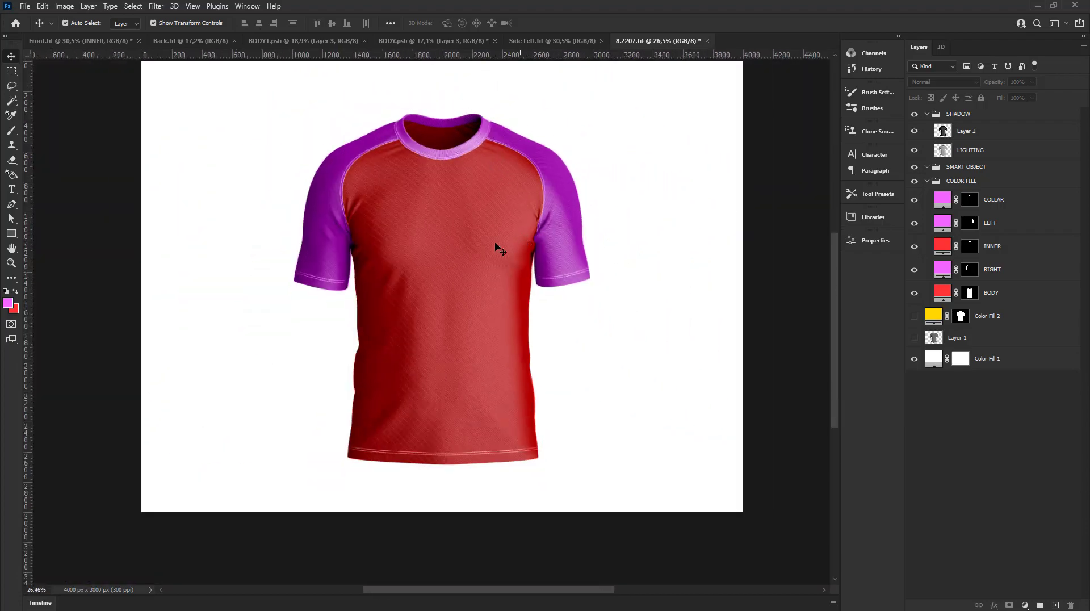
{"action": "scroll", "coordinate": [417, 238], "scroll_direction": "up", "scroll_amount": 1}
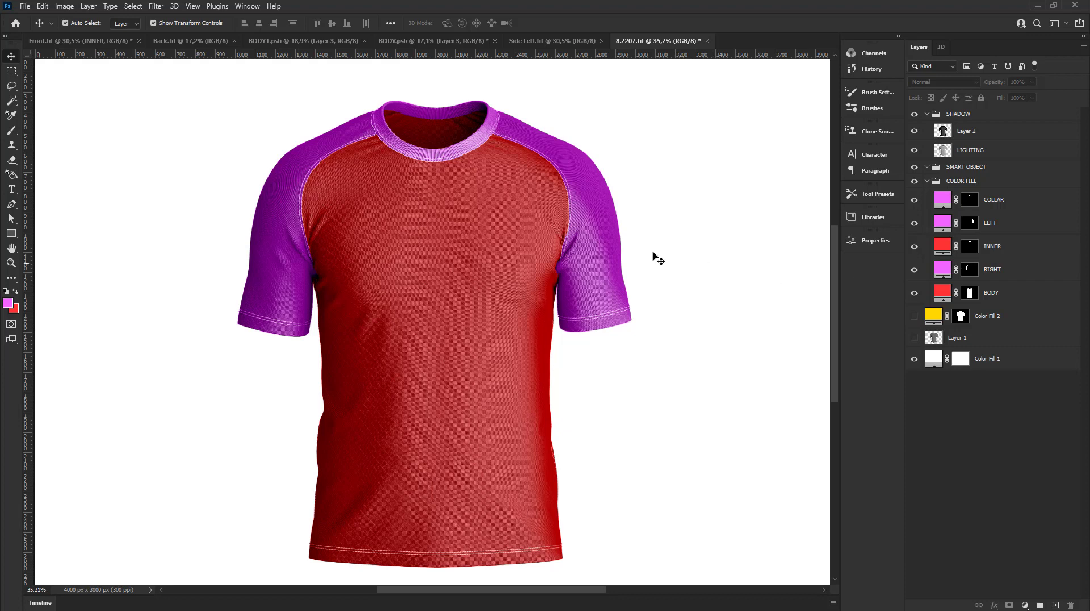
{"action": "scroll", "coordinate": [422, 299], "scroll_direction": "down", "scroll_amount": 3}
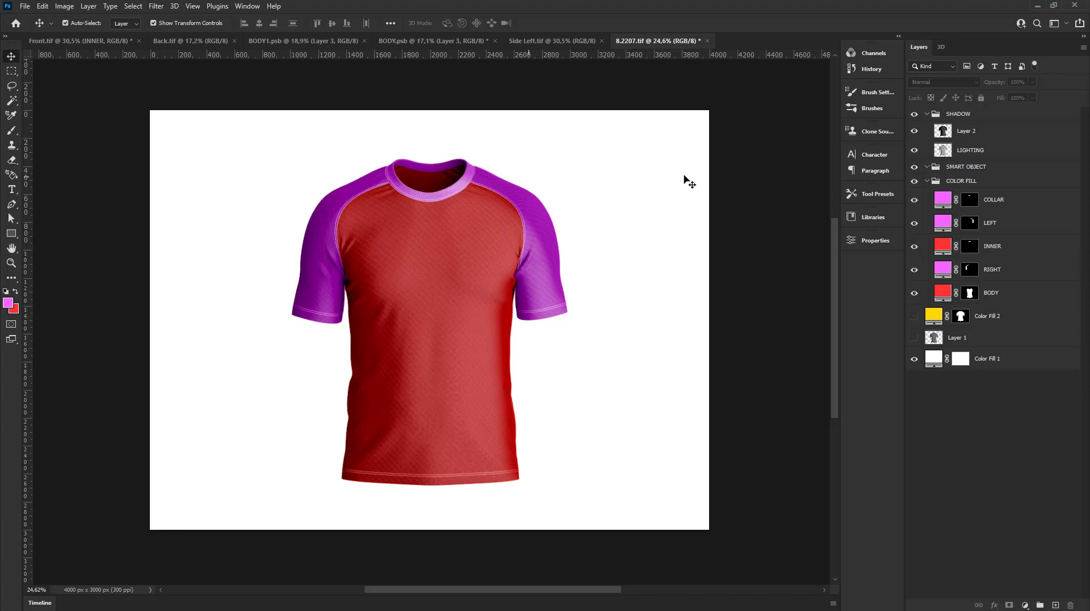
- Fill a rectangle over the shirt's body with red on a new layer inside SMART OBJECT
{"action": "left_click", "coordinate": [962, 167]}
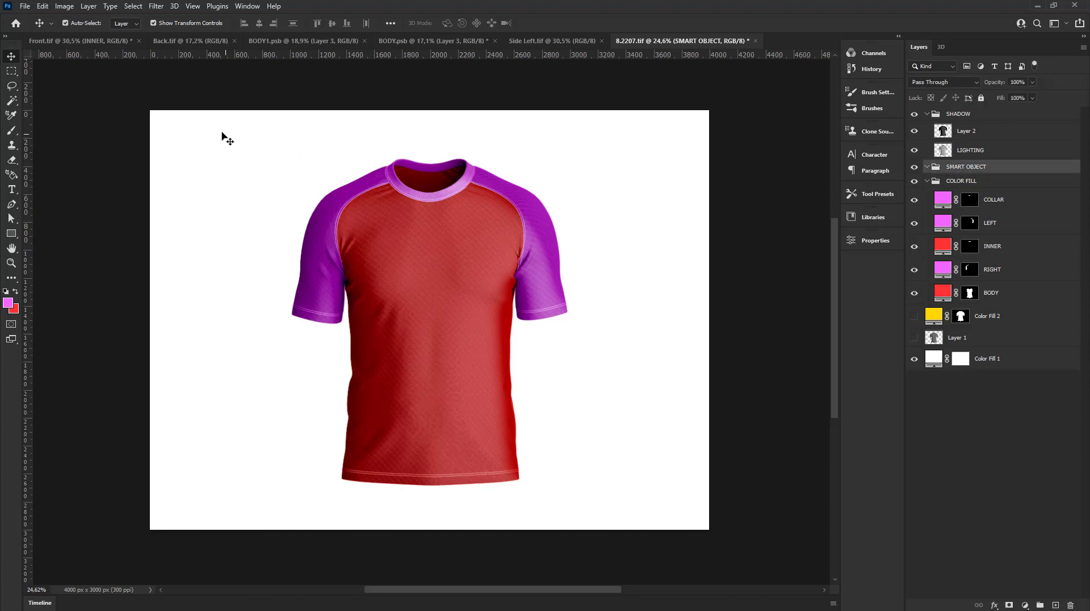
{"action": "left_click", "coordinate": [11, 71]}
{"action": "scroll", "coordinate": [291, 206], "scroll_direction": "up", "scroll_amount": 2}
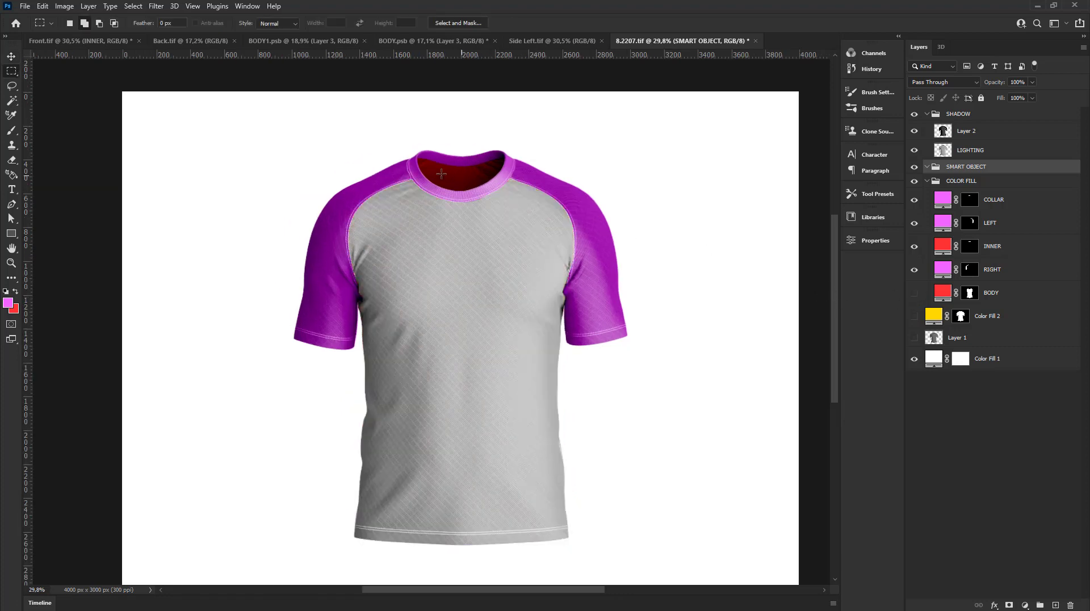
{"action": "left_click_drag", "start_coordinate": [340, 164], "coordinate": [585, 550]}
{"action": "key", "text": "alt+BackSpace"}
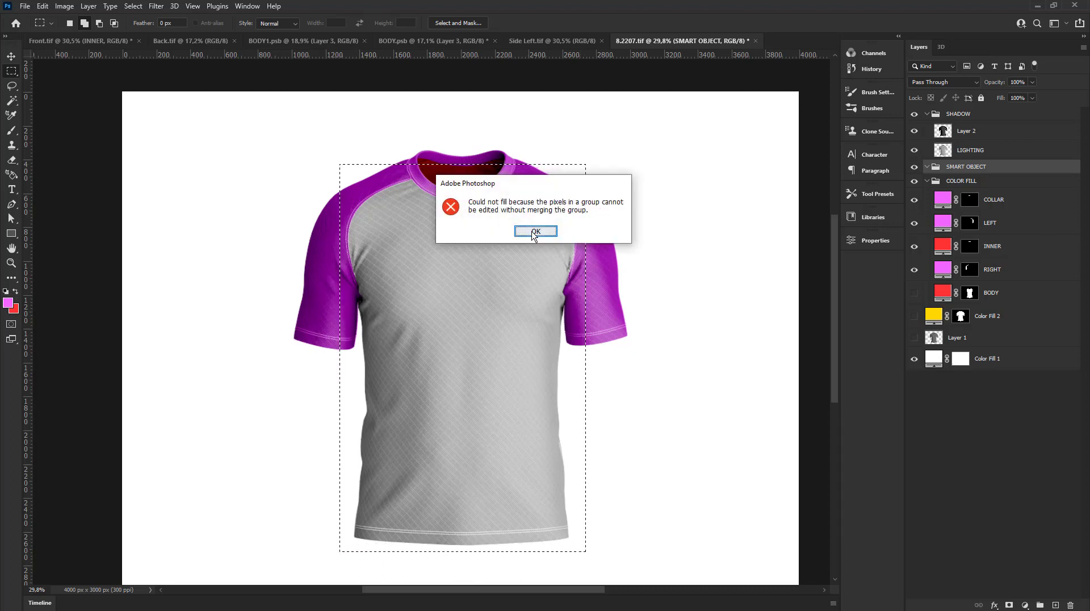
{"action": "left_click", "coordinate": [536, 231]}
{"action": "left_click", "coordinate": [1055, 604]}
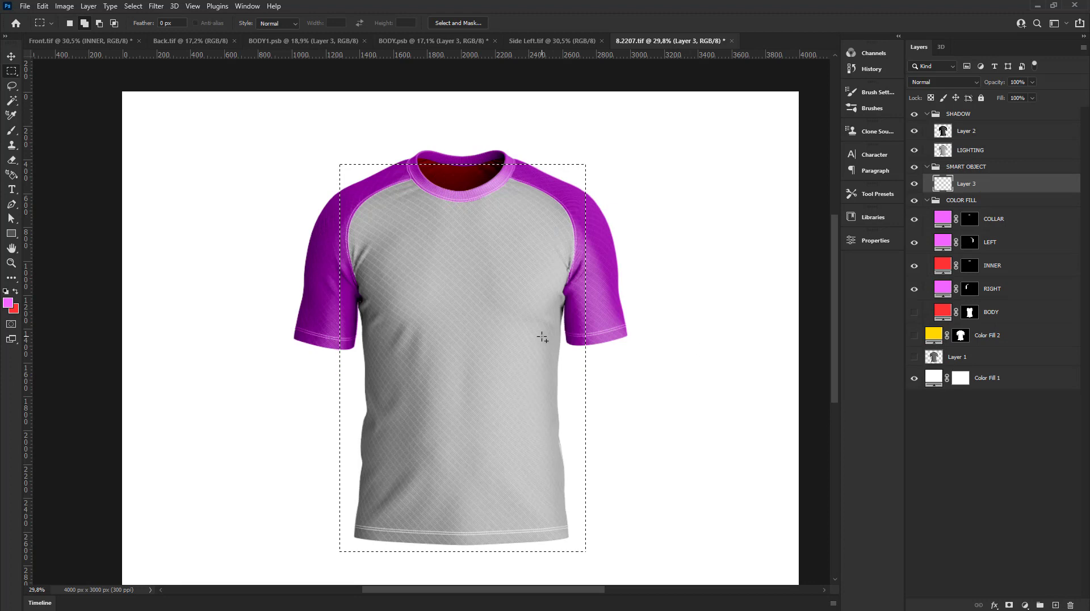
{"action": "key", "text": "ctrl+BackSpace"}
{"action": "key", "text": "ctrl+d"}
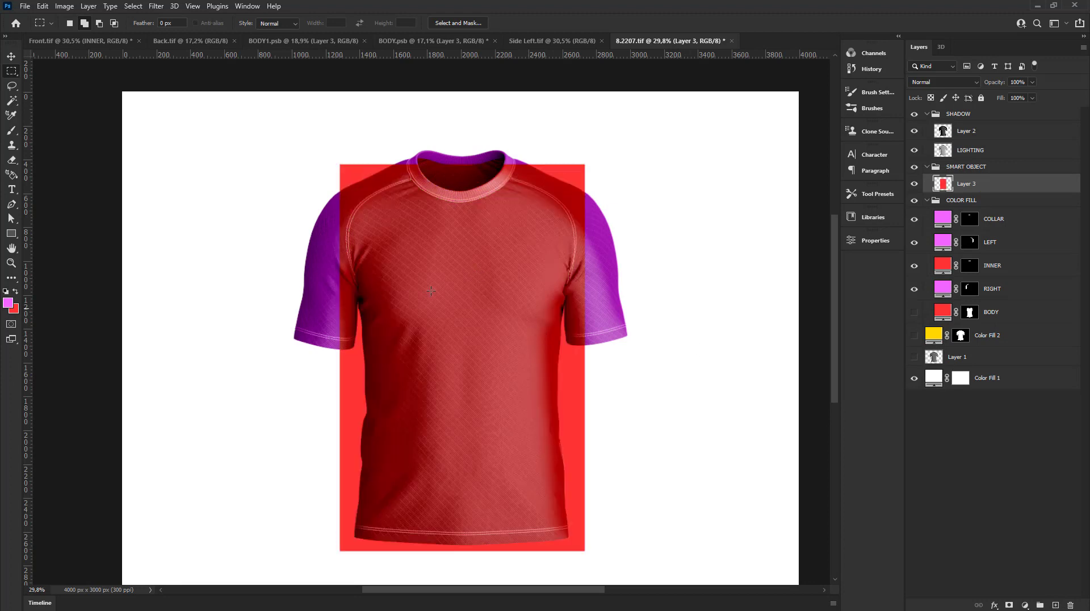
- Add a vertical guide at the shirt's centre, nudge the red rectangle onto it, rename it BODY
{"action": "left_click", "coordinate": [11, 56]}
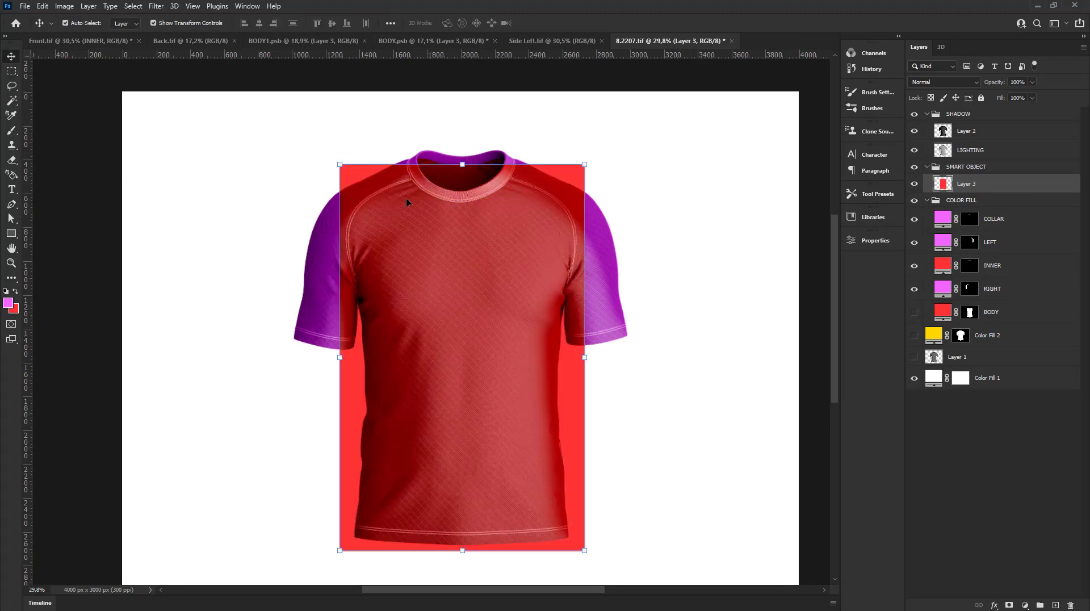
{"action": "left_click", "coordinate": [970, 149]}
{"action": "left_click_drag", "start_coordinate": [28, 198], "coordinate": [460, 238]}
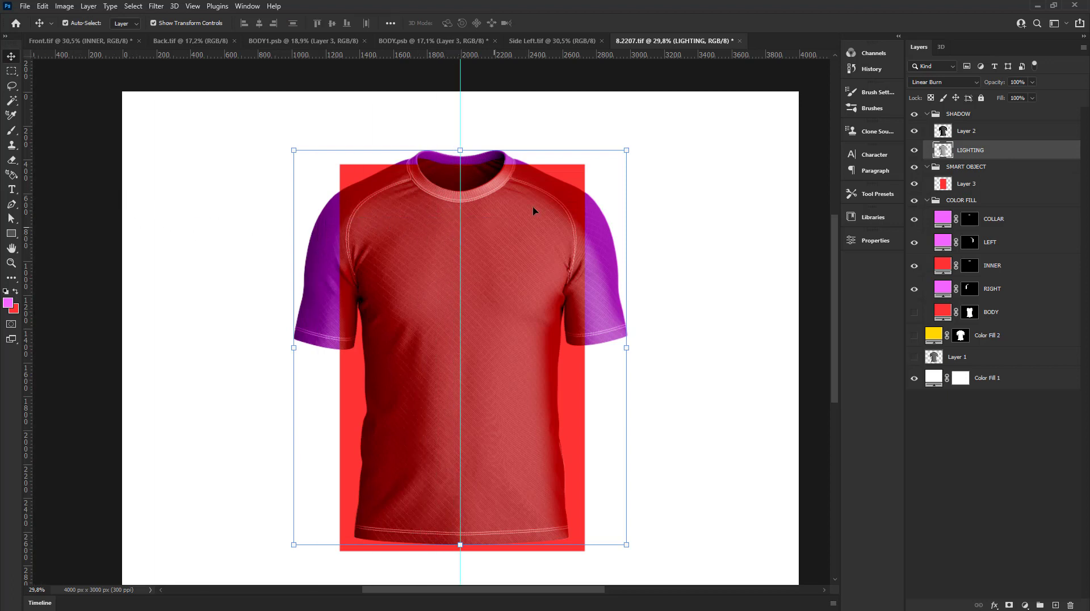
{"action": "left_click", "coordinate": [581, 175]}
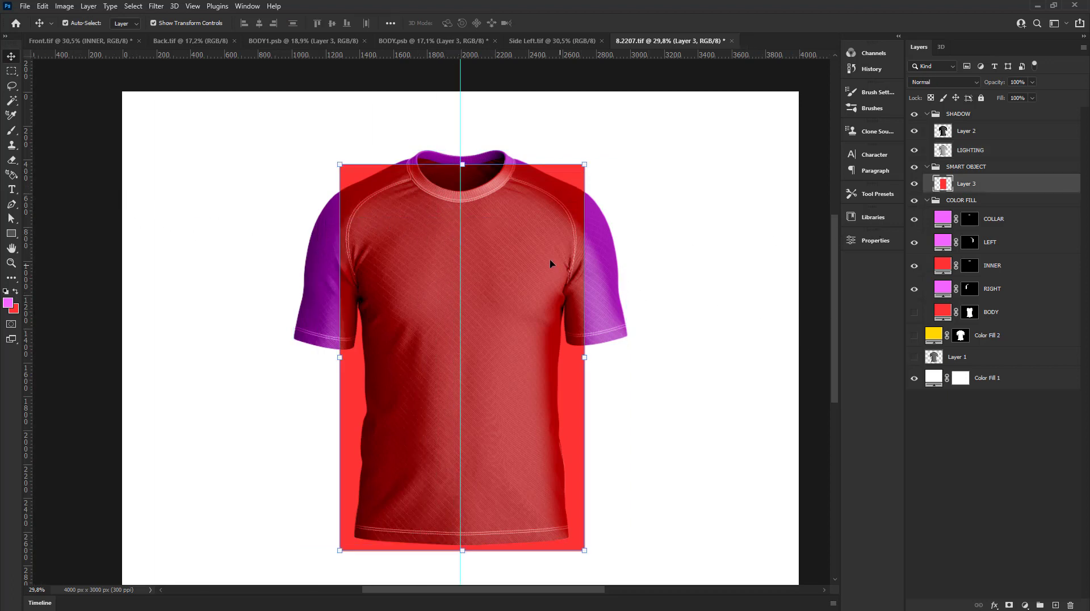
{"action": "key", "text": "Left"}
{"action": "key", "text": "Left"}
{"action": "key", "text": "Left"}
{"action": "key", "text": "Left"}
{"action": "key", "text": "Left"}
{"action": "key", "text": "Left"}
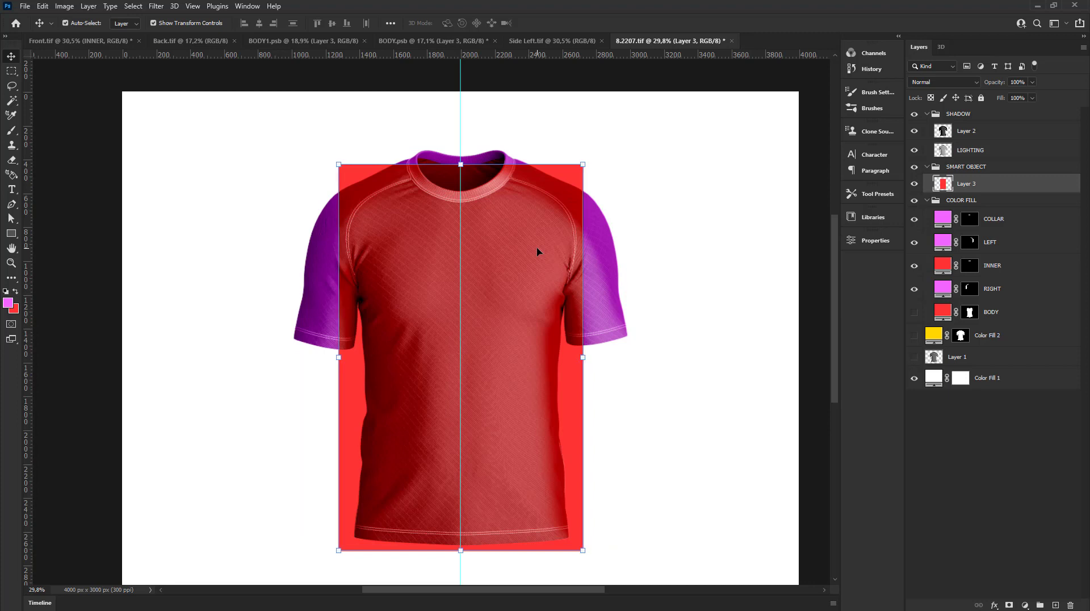
{"action": "double_click", "coordinate": [966, 184]}
{"action": "type", "text": "BODY"}
{"action": "key", "text": "Return"}
- Convert the BODY layer to a smart object and open its contents
{"action": "right_click", "coordinate": [970, 194]}
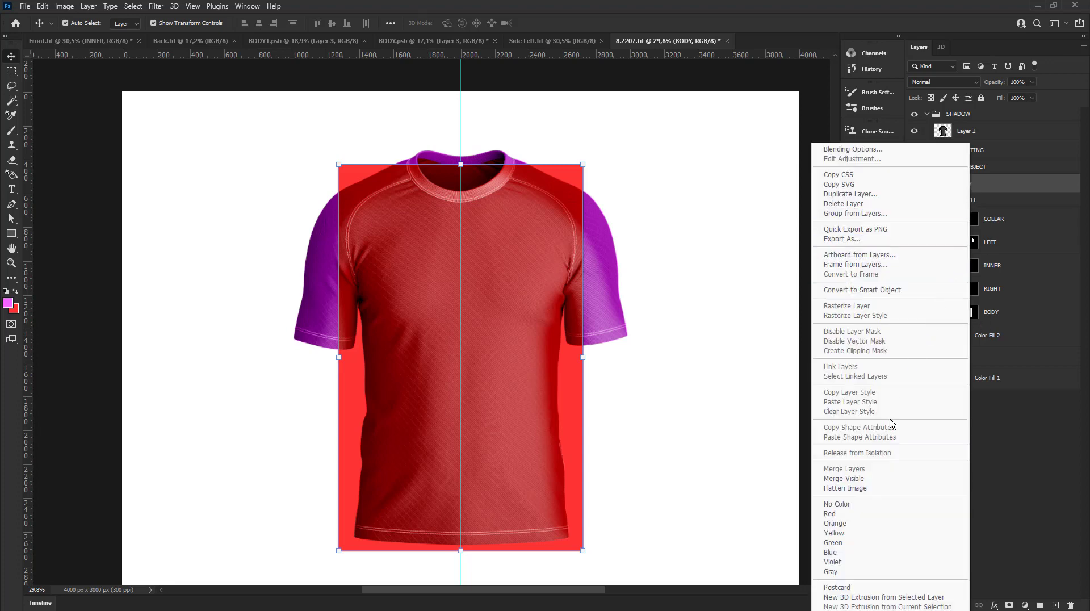
{"action": "left_click", "coordinate": [862, 290]}
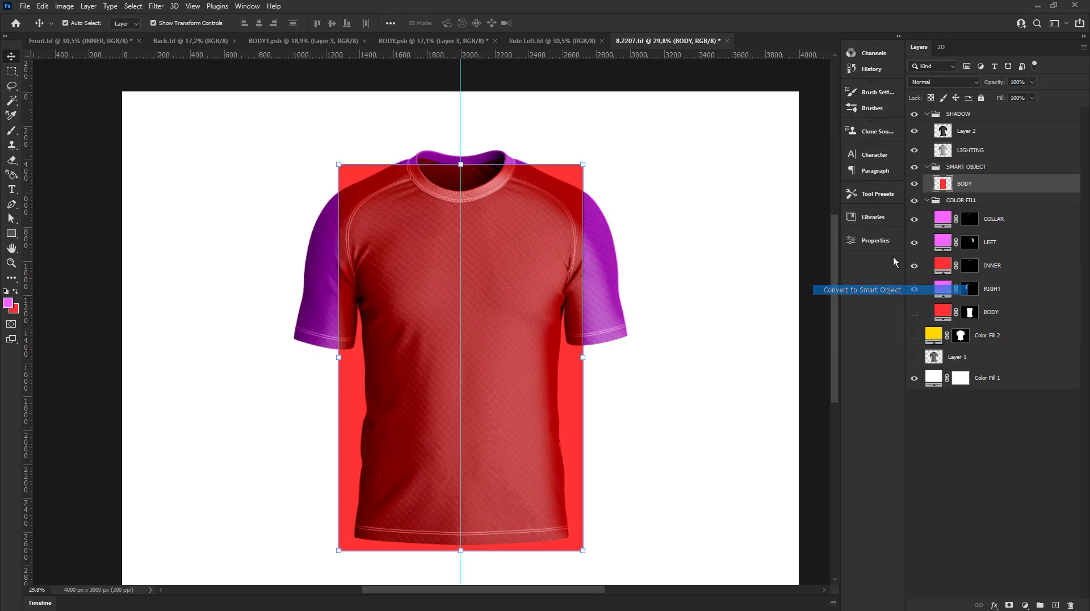
{"action": "double_click", "coordinate": [944, 184]}
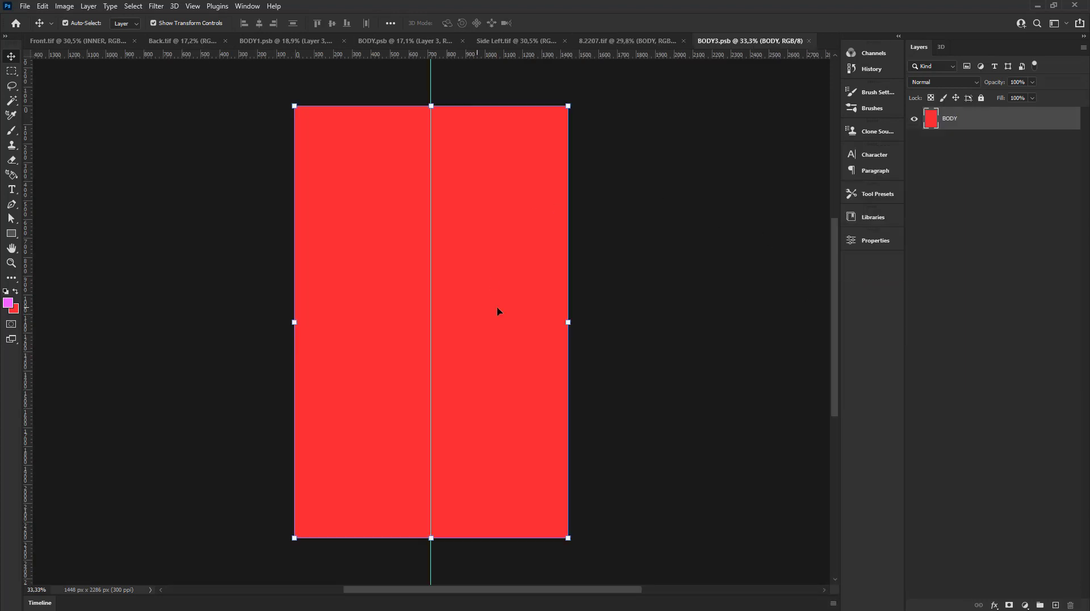
- Draw a thin full-height yellow stripe down the middle and widen it slightly
{"action": "left_click", "coordinate": [11, 234]}
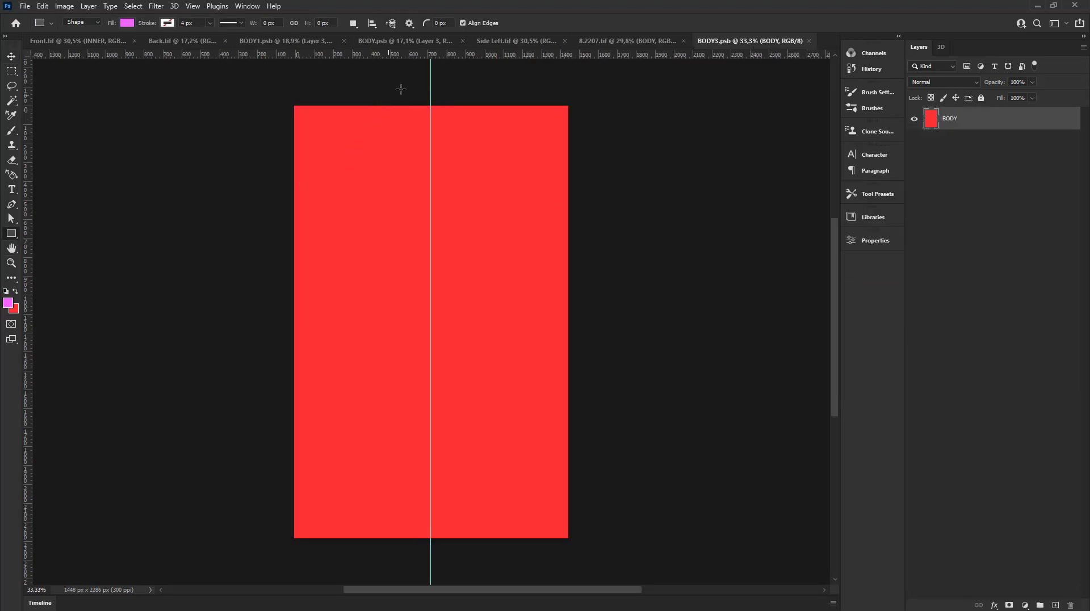
{"action": "left_click_drag", "start_coordinate": [418, 83], "coordinate": [413, 556]}
{"action": "left_click_drag", "start_coordinate": [413, 556], "coordinate": [417, 566]}
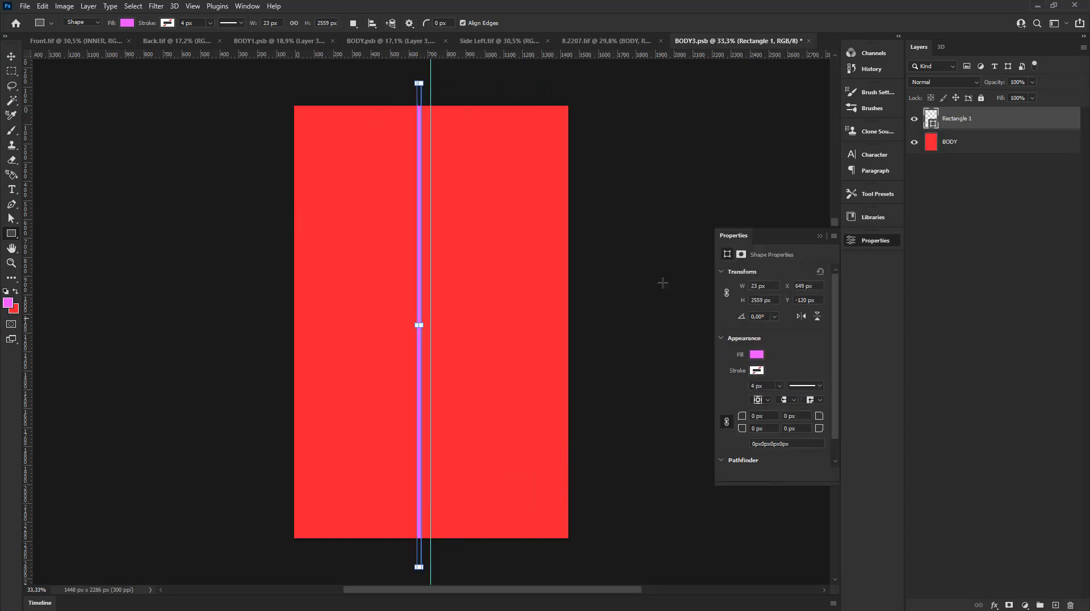
{"action": "left_click", "coordinate": [127, 23]}
{"action": "left_click", "coordinate": [112, 83]}
{"action": "left_click", "coordinate": [12, 56]}
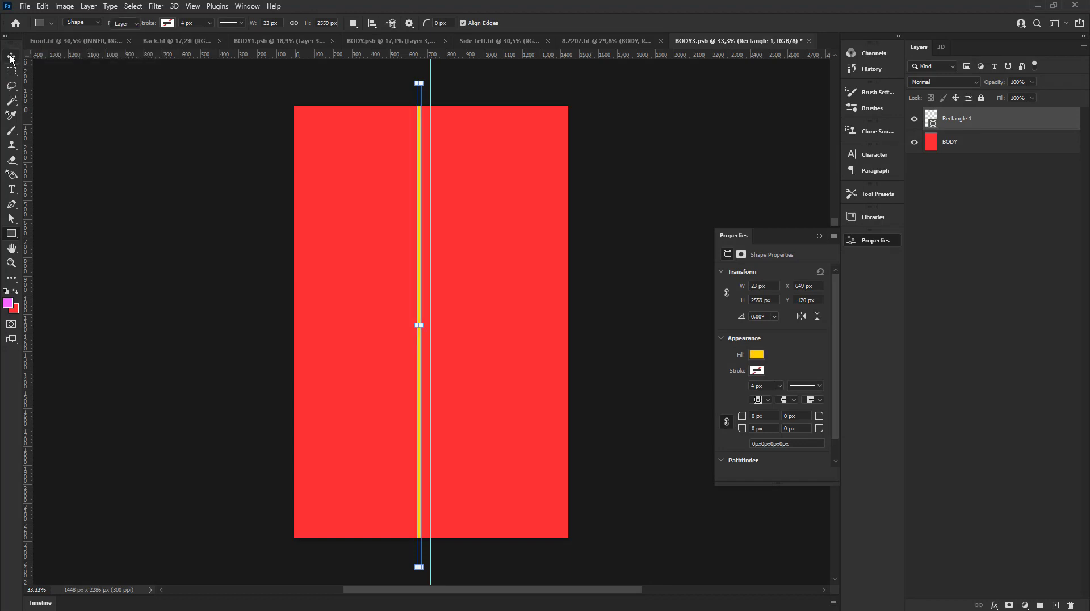
{"action": "scroll", "coordinate": [377, 329], "scroll_direction": "up", "scroll_amount": 3}
{"action": "scroll", "coordinate": [434, 321], "scroll_direction": "up", "scroll_amount": 3}
{"action": "scroll", "coordinate": [435, 321], "scroll_direction": "up", "scroll_amount": 2}
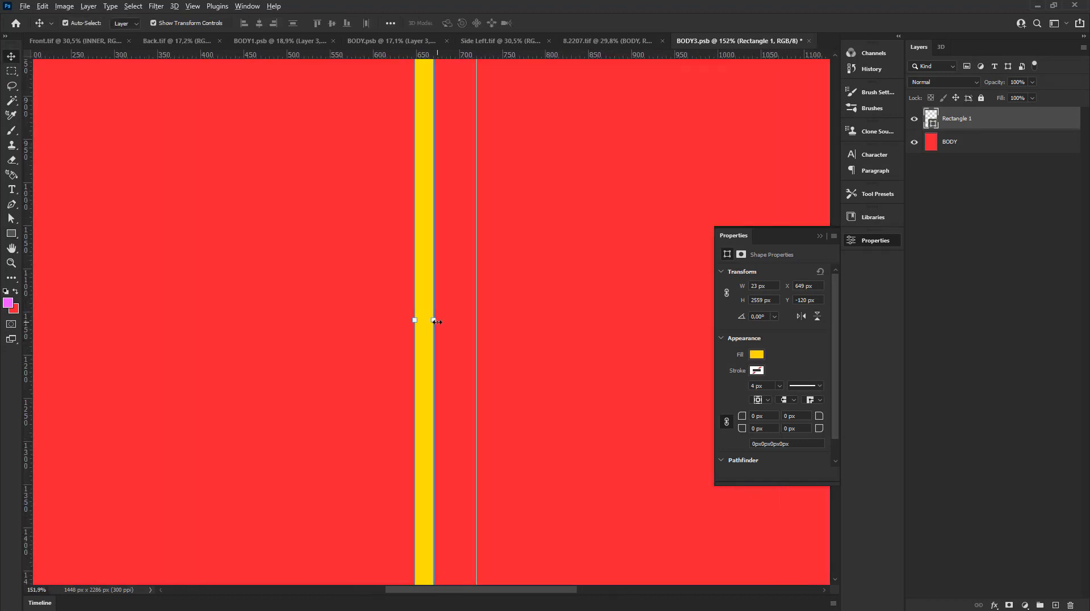
{"action": "left_click_drag", "start_coordinate": [430, 320], "coordinate": [436, 320]}
{"action": "left_click", "coordinate": [561, 26]}
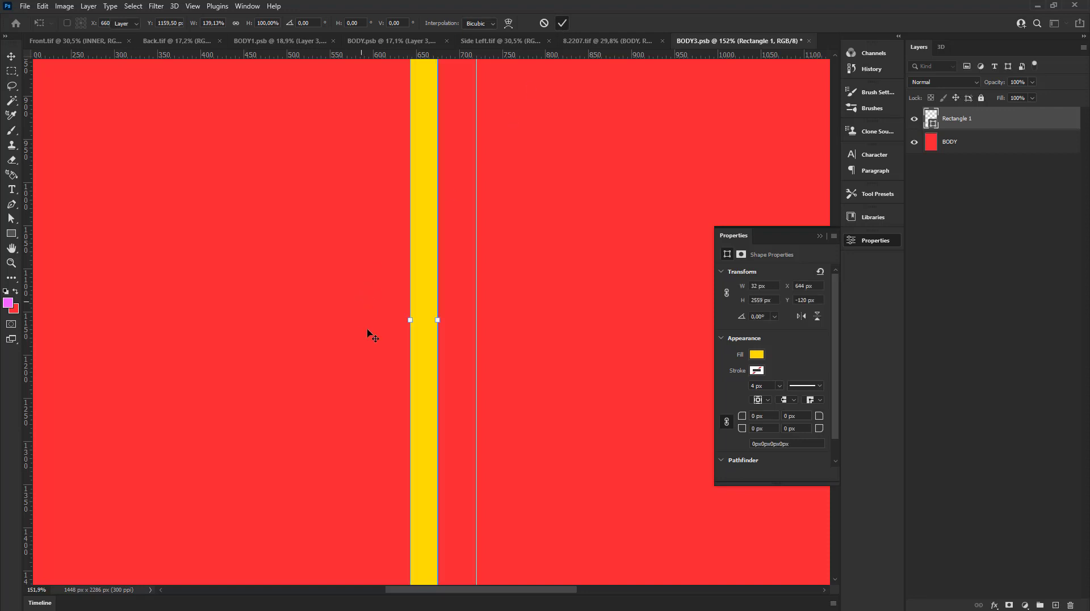
- Centre the stripe horizontally on the red body, save the contents, and return to the mockup
{"action": "scroll", "coordinate": [370, 306], "scroll_direction": "down", "scroll_amount": 2}
{"action": "scroll", "coordinate": [375, 287], "scroll_direction": "down", "scroll_amount": 2}
{"action": "scroll", "coordinate": [378, 288], "scroll_direction": "down", "scroll_amount": 1}
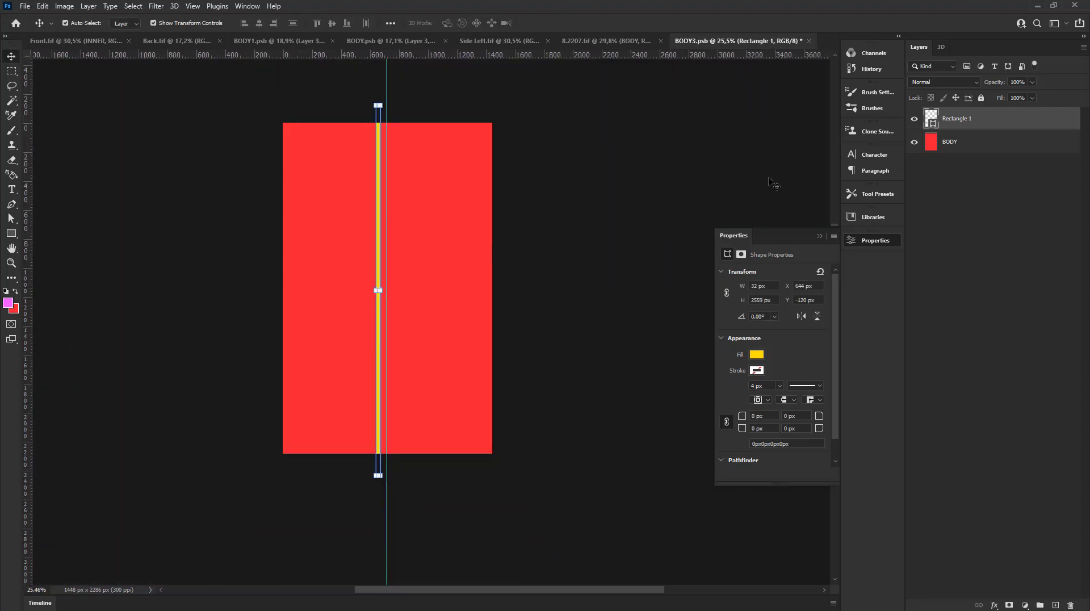
{"action": "left_click", "coordinate": [993, 145], "text": "shift"}
{"action": "left_click", "coordinate": [259, 22]}
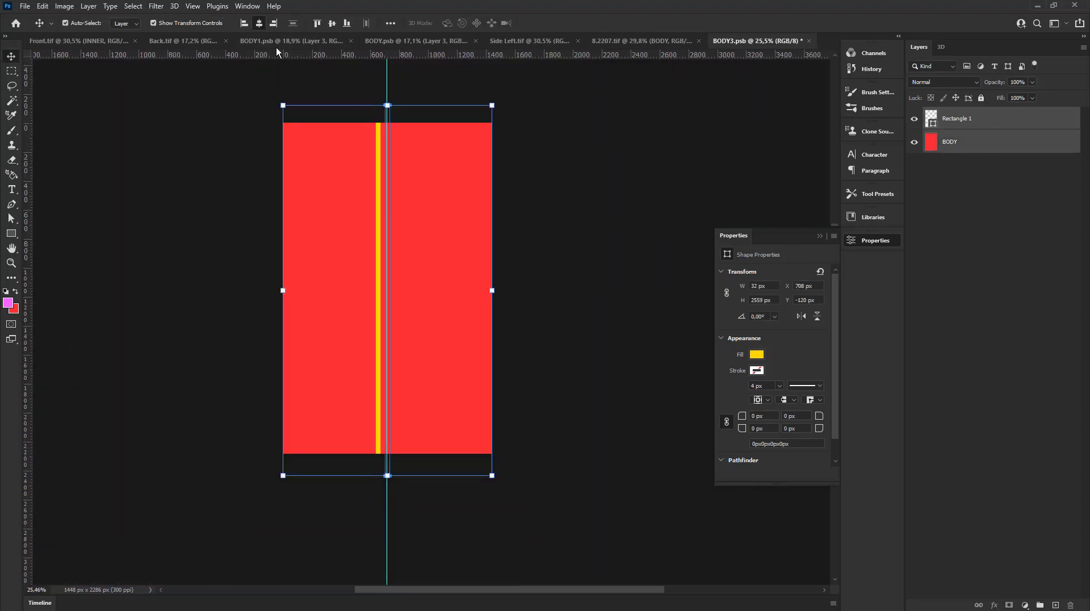
{"action": "left_click", "coordinate": [555, 159]}
{"action": "key", "text": "ctrl+s"}
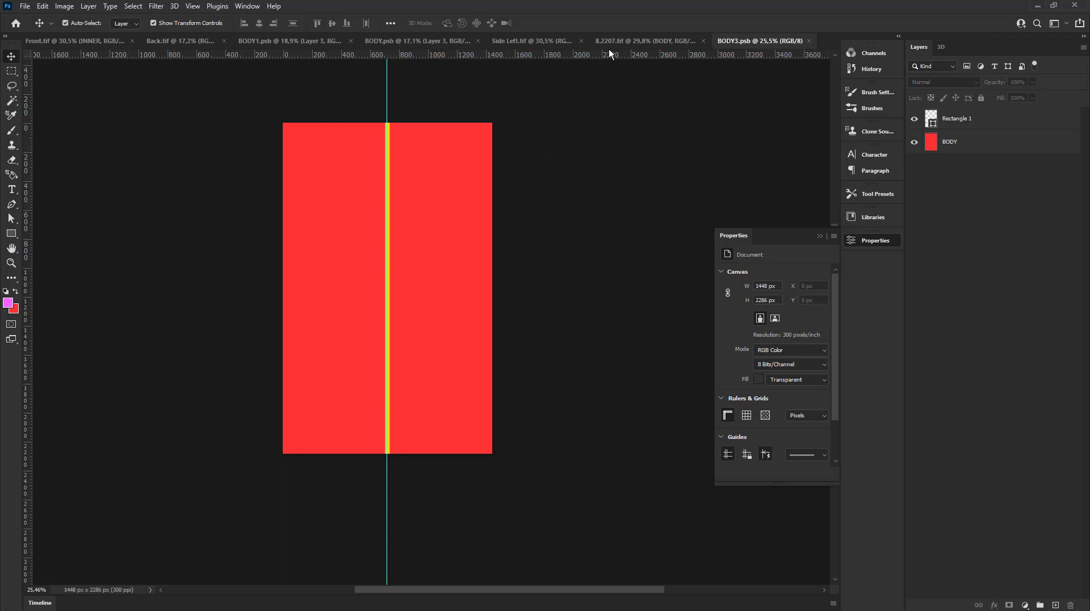
{"action": "left_click", "coordinate": [607, 41]}
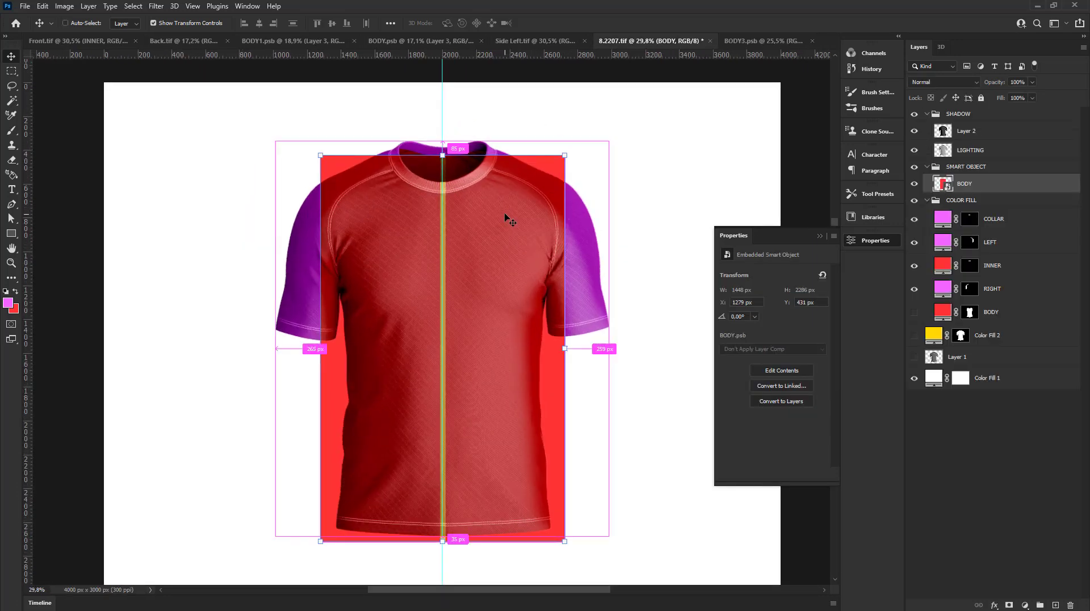
- Start warping the BODY smart object and bend its top edge up toward the collar
{"action": "key", "text": "ctrl+t"}
{"action": "left_click", "coordinate": [513, 27]}
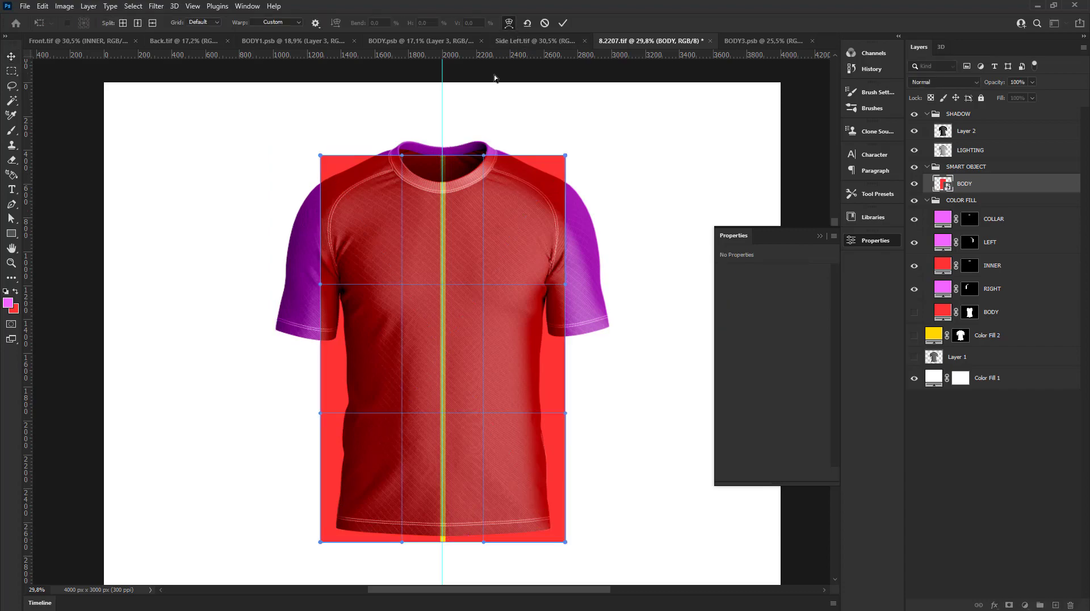
{"action": "scroll", "coordinate": [449, 156], "scroll_direction": "up", "scroll_amount": 5}
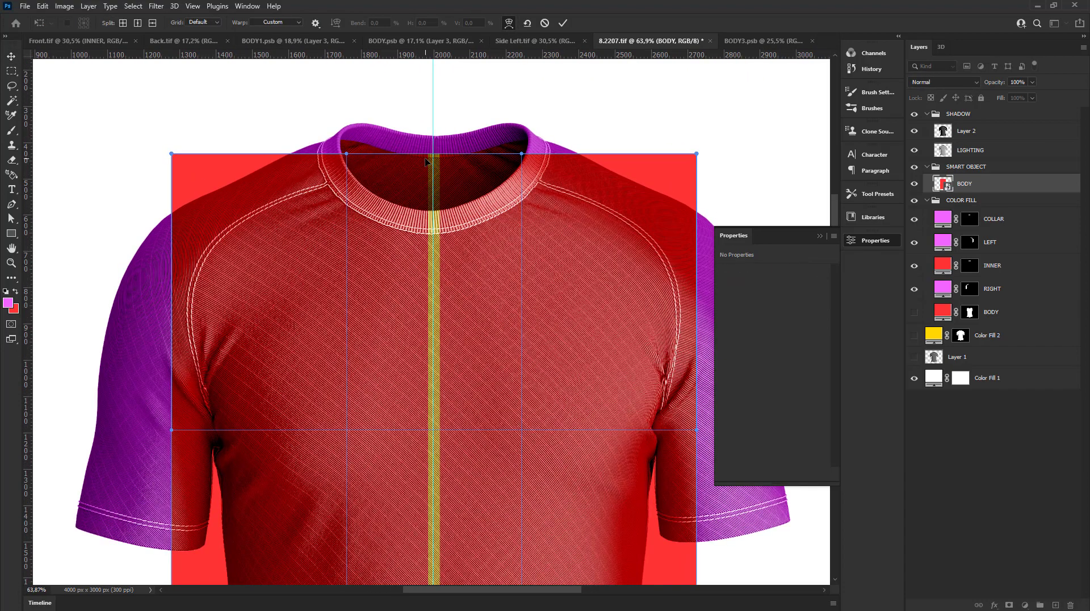
{"action": "left_click_drag", "start_coordinate": [426, 161], "coordinate": [426, 149]}
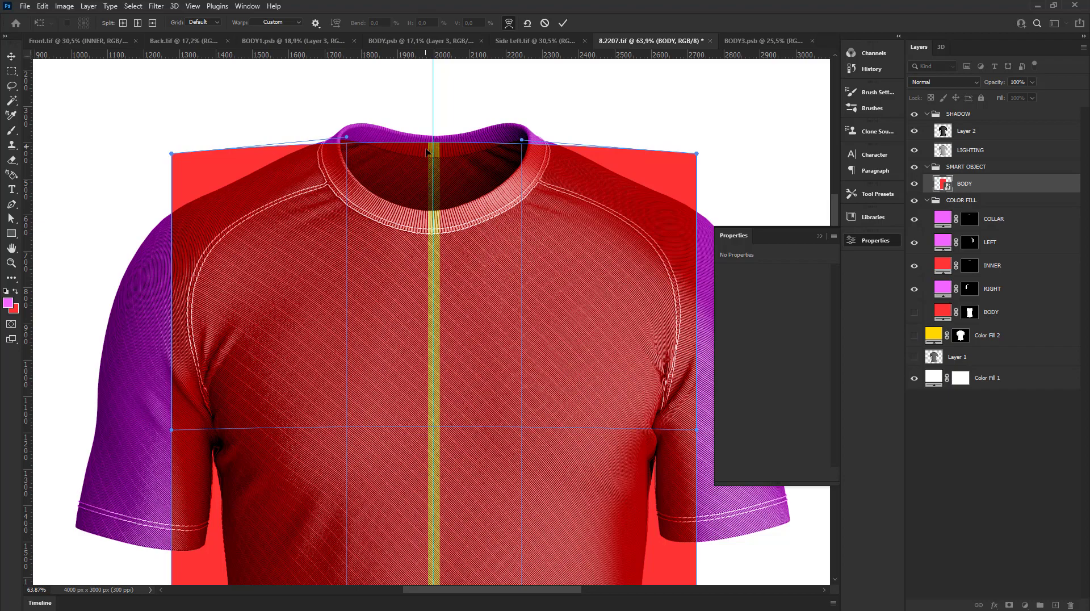
{"action": "scroll", "coordinate": [426, 150], "scroll_direction": "down", "scroll_amount": 3}
{"action": "scroll", "coordinate": [431, 511], "scroll_direction": "up", "scroll_amount": 1}
{"action": "scroll", "coordinate": [418, 417], "scroll_direction": "down", "scroll_amount": 2}
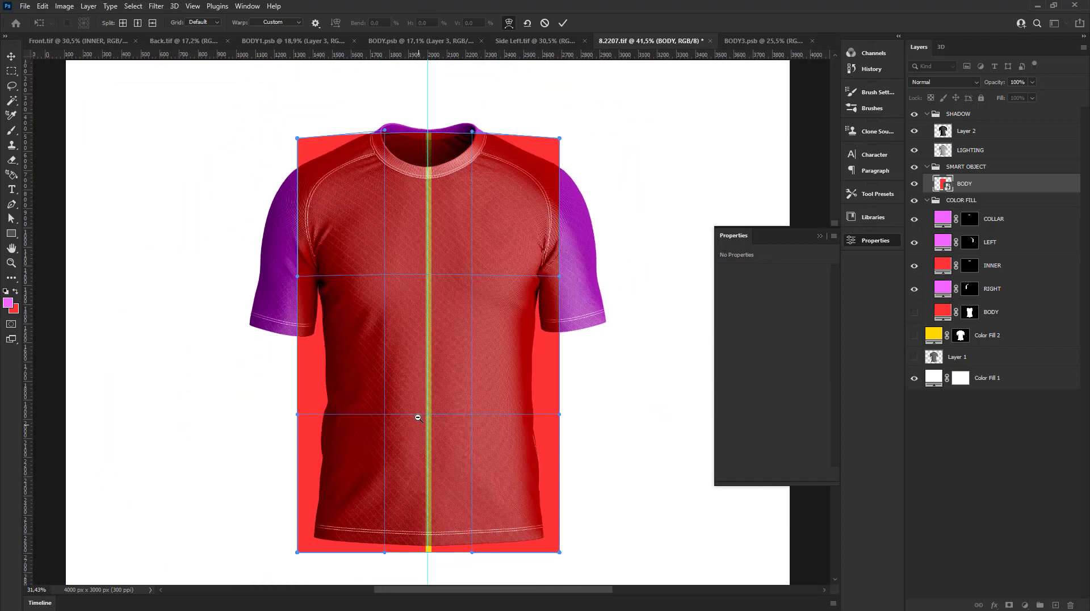
{"action": "scroll", "coordinate": [417, 417], "scroll_direction": "up", "scroll_amount": 2}
{"action": "scroll", "coordinate": [431, 499], "scroll_direction": "up", "scroll_amount": 1}
{"action": "scroll", "coordinate": [428, 469], "scroll_direction": "up", "scroll_amount": 1}
{"action": "scroll", "coordinate": [418, 379], "scroll_direction": "up", "scroll_amount": 1}
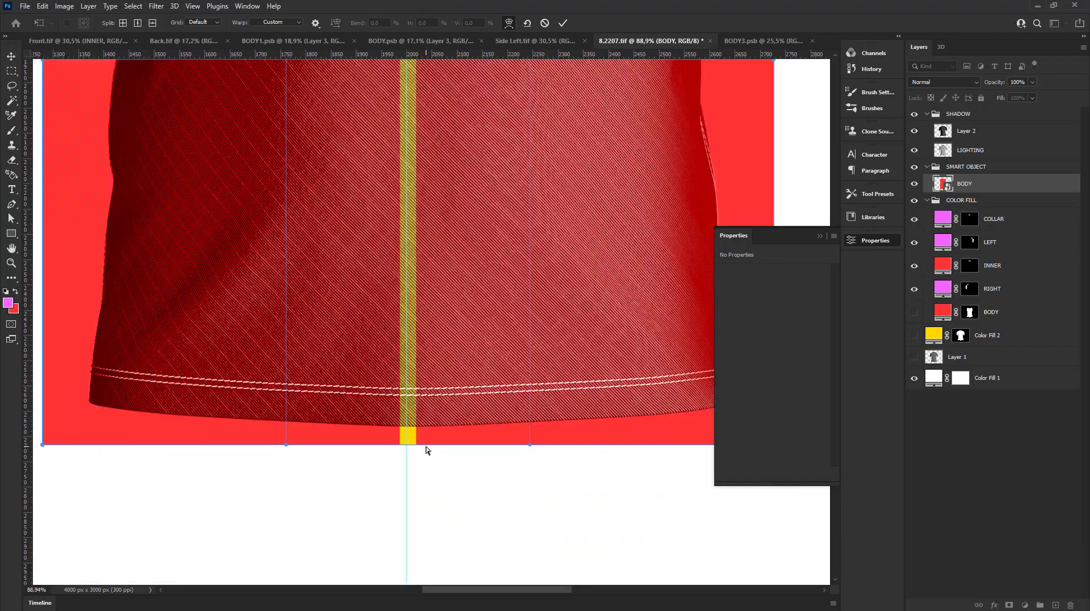
- Curve the warp's bottom edge to the hem and fit its top to the neckline and shoulders
{"action": "left_click_drag", "start_coordinate": [424, 444], "coordinate": [423, 453]}
{"action": "scroll", "coordinate": [420, 462], "scroll_direction": "down", "scroll_amount": 3}
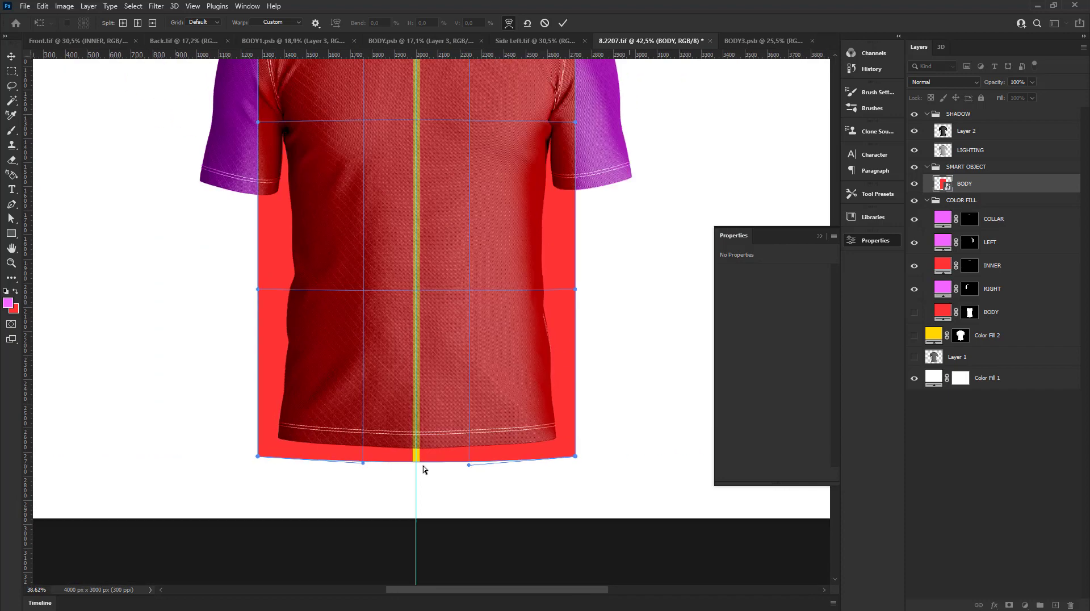
{"action": "scroll", "coordinate": [423, 475], "scroll_direction": "down", "scroll_amount": 1}
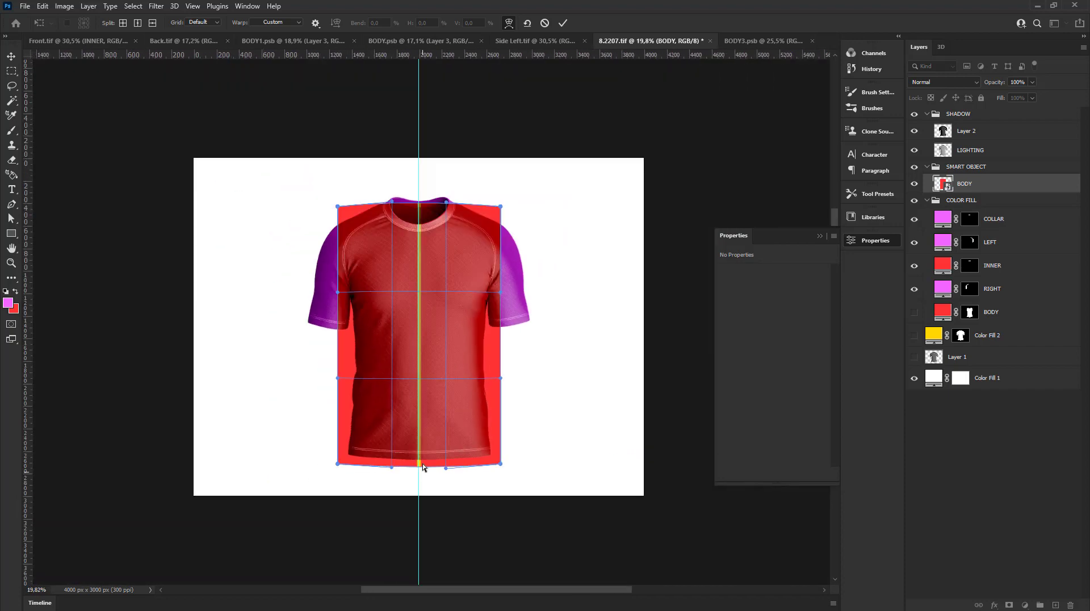
{"action": "scroll", "coordinate": [419, 238], "scroll_direction": "up", "scroll_amount": 1}
{"action": "scroll", "coordinate": [390, 212], "scroll_direction": "up", "scroll_amount": 2}
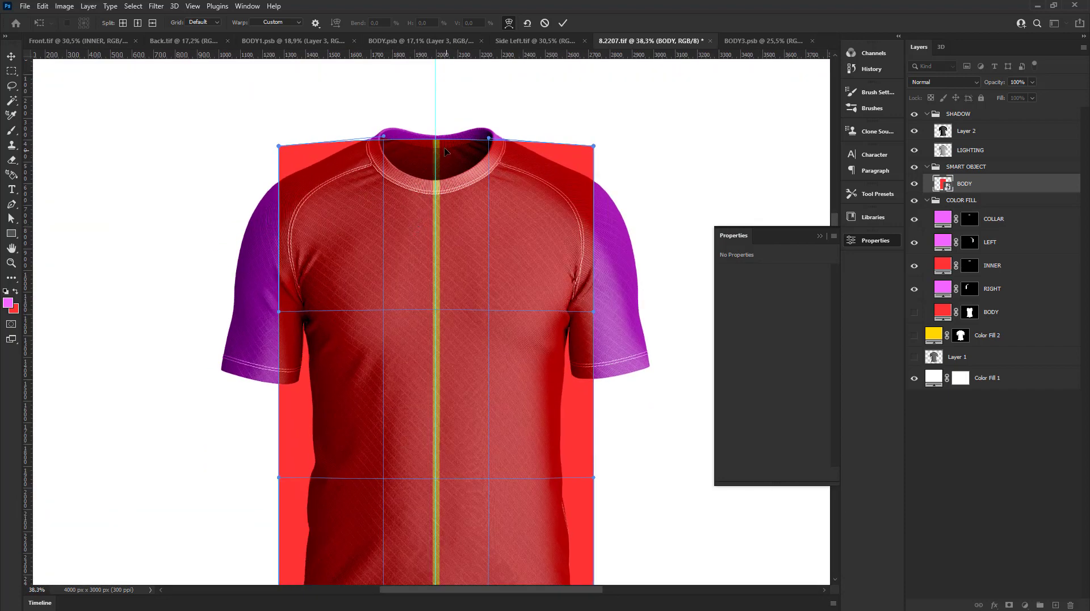
{"action": "scroll", "coordinate": [446, 152], "scroll_direction": "up", "scroll_amount": 1}
{"action": "left_click_drag", "start_coordinate": [443, 143], "coordinate": [443, 141]}
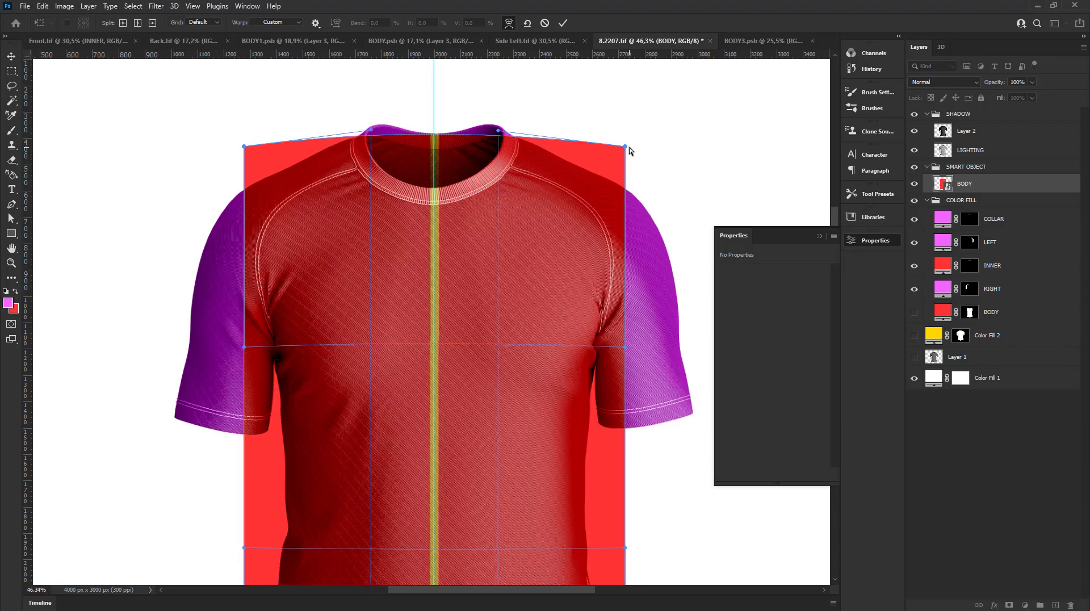
{"action": "left_click_drag", "start_coordinate": [626, 147], "coordinate": [612, 152]}
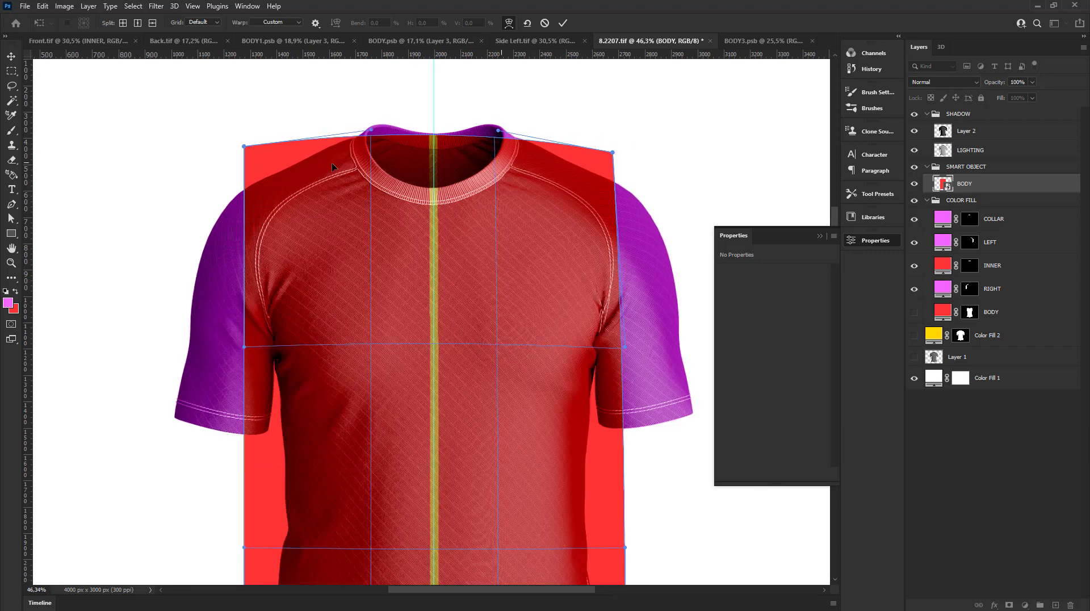
{"action": "left_click_drag", "start_coordinate": [242, 153], "coordinate": [250, 155]}
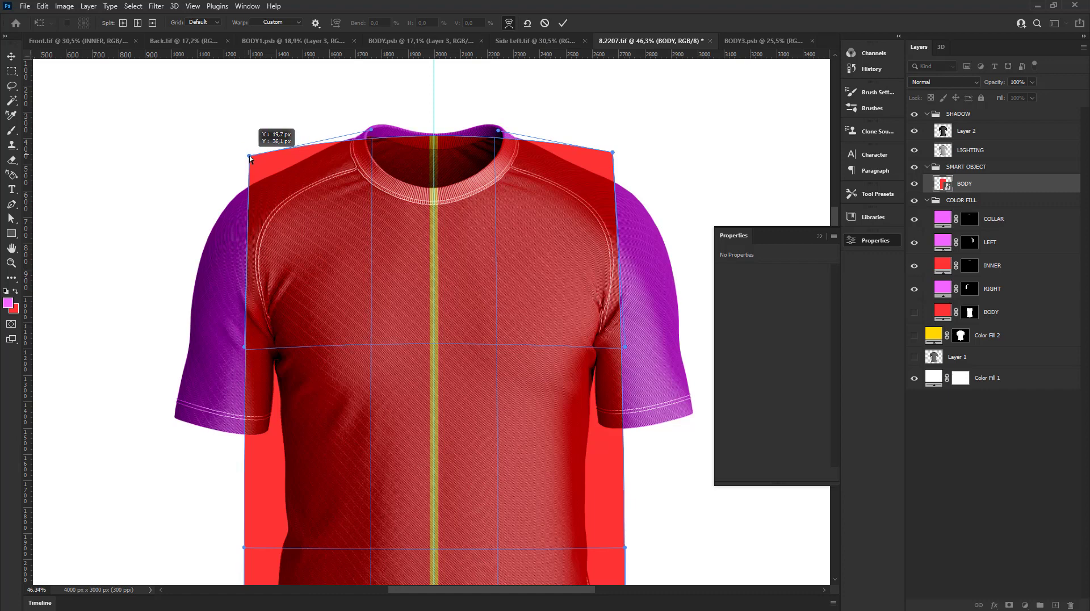
- Pull the warp's sides in along the shirt, apply it, and mask BODY to the shirt body shape
{"action": "scroll", "coordinate": [343, 341], "scroll_direction": "down", "scroll_amount": 4}
{"action": "scroll", "coordinate": [343, 341], "scroll_direction": "up", "scroll_amount": 2}
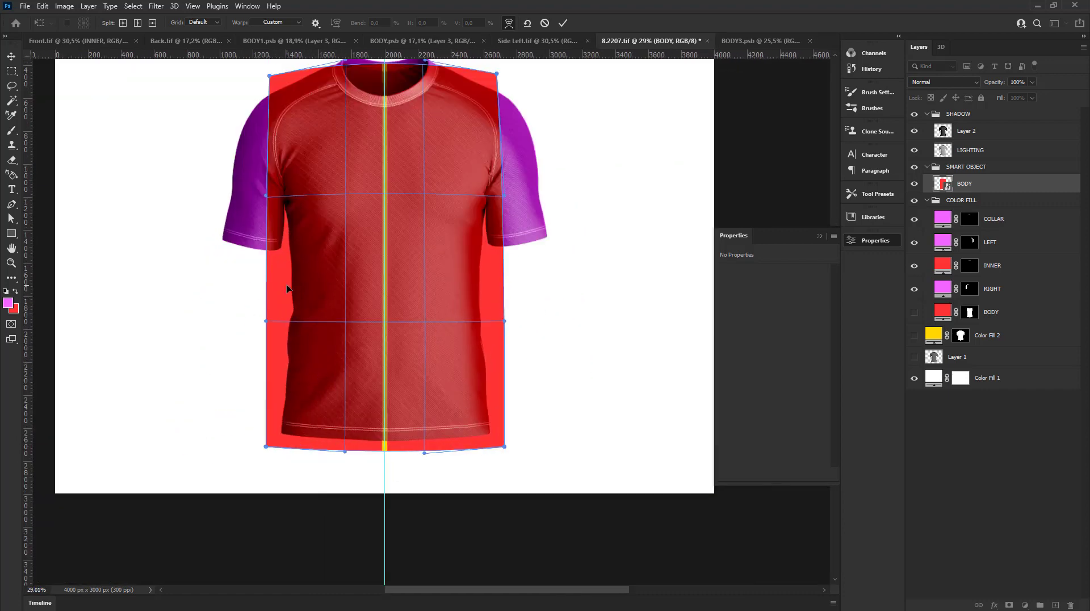
{"action": "left_click_drag", "start_coordinate": [290, 288], "coordinate": [292, 288]}
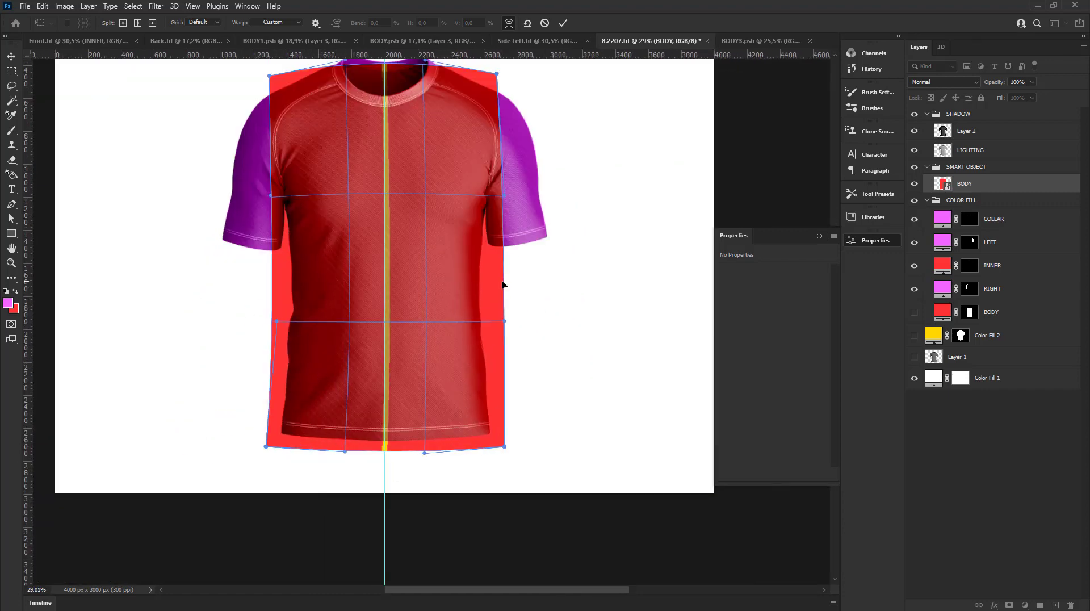
{"action": "left_click_drag", "start_coordinate": [496, 284], "coordinate": [492, 284]}
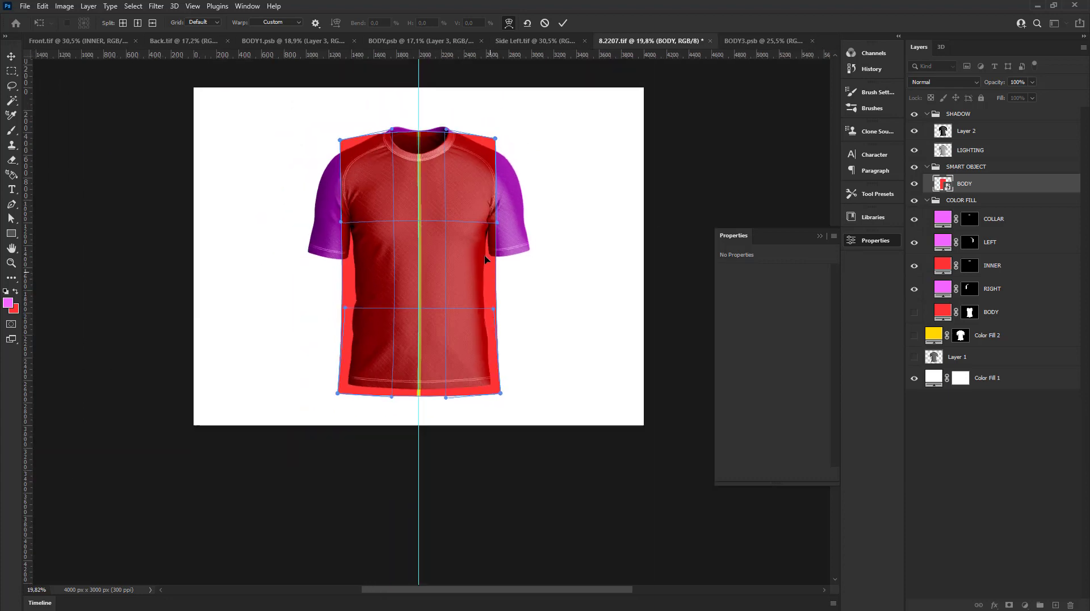
{"action": "scroll", "coordinate": [500, 154], "scroll_direction": "down", "scroll_amount": 2}
{"action": "scroll", "coordinate": [499, 153], "scroll_direction": "up", "scroll_amount": 2}
{"action": "scroll", "coordinate": [501, 136], "scroll_direction": "up", "scroll_amount": 1}
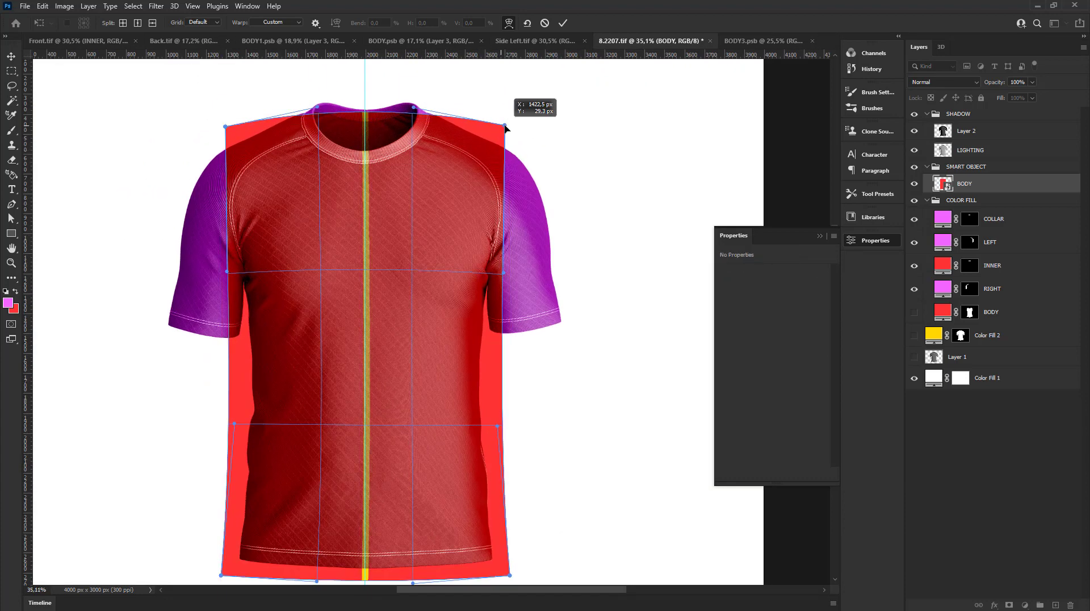
{"action": "scroll", "coordinate": [509, 119], "scroll_direction": "down", "scroll_amount": 2}
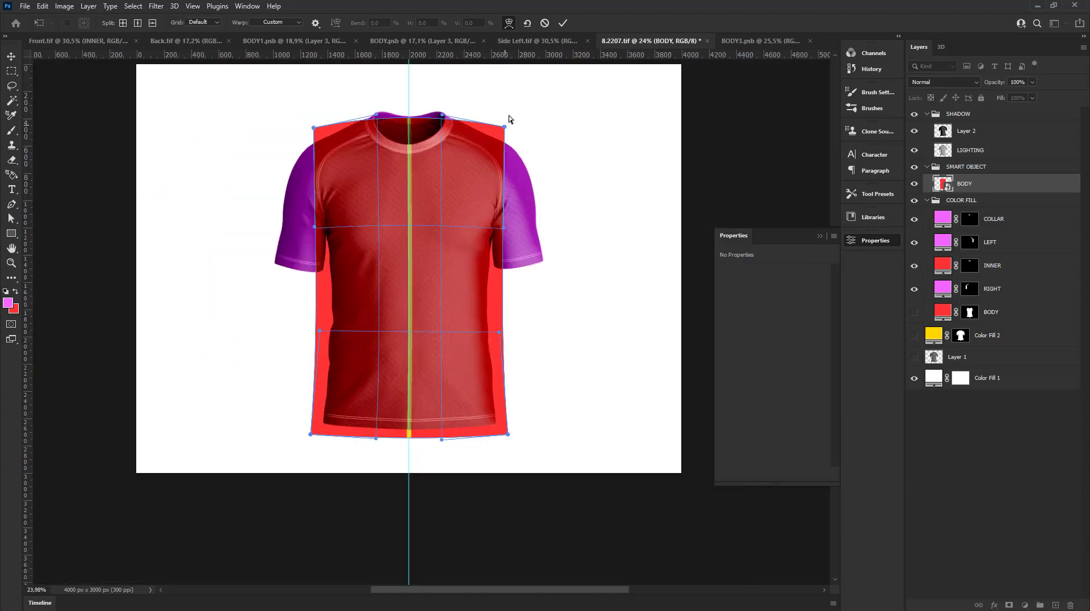
{"action": "left_click", "coordinate": [562, 24]}
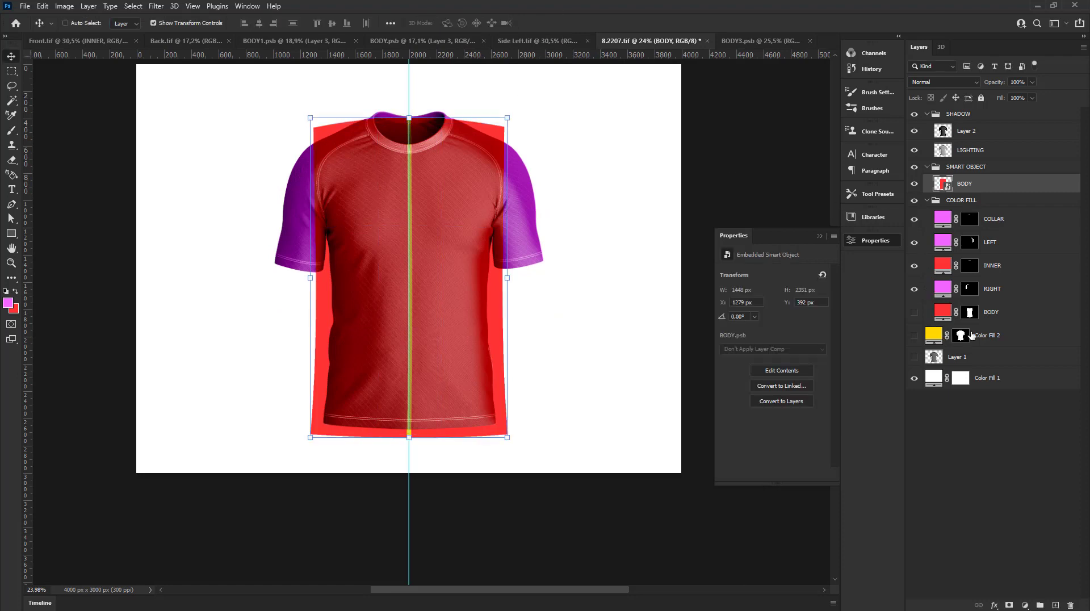
{"action": "left_click", "coordinate": [970, 312], "text": "ctrl"}
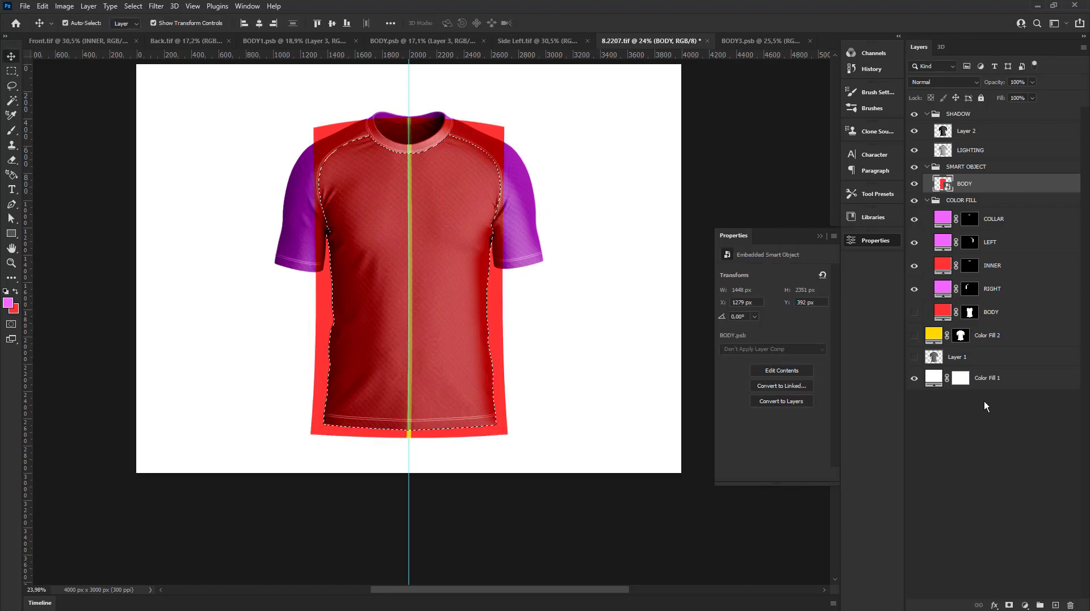
{"action": "left_click", "coordinate": [1009, 604]}
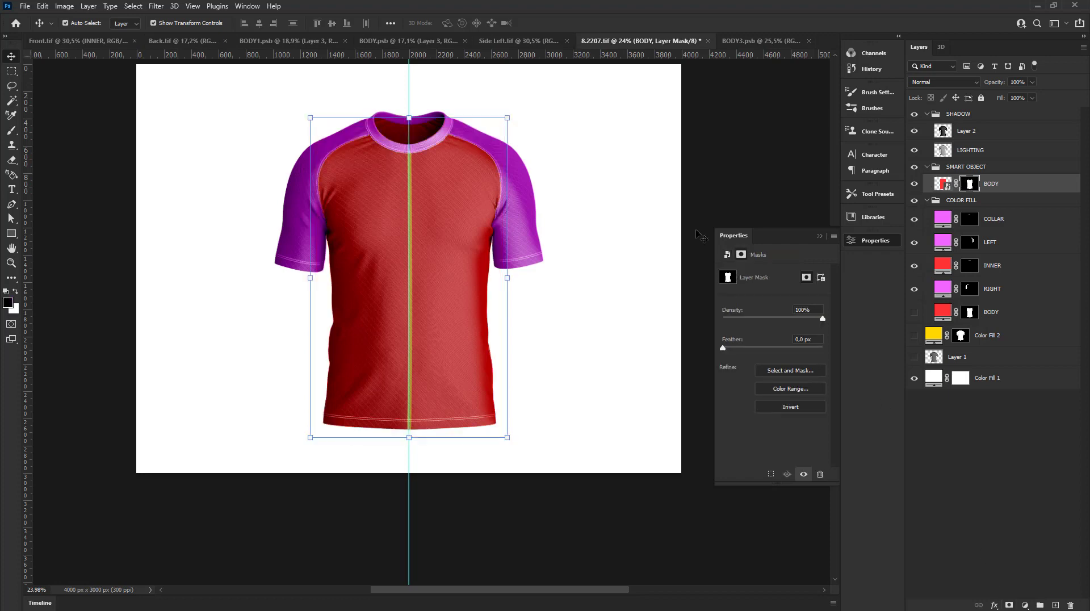
- In BODY3.psb, duplicate the yellow centre stripe to its left
{"action": "left_click", "coordinate": [759, 41]}
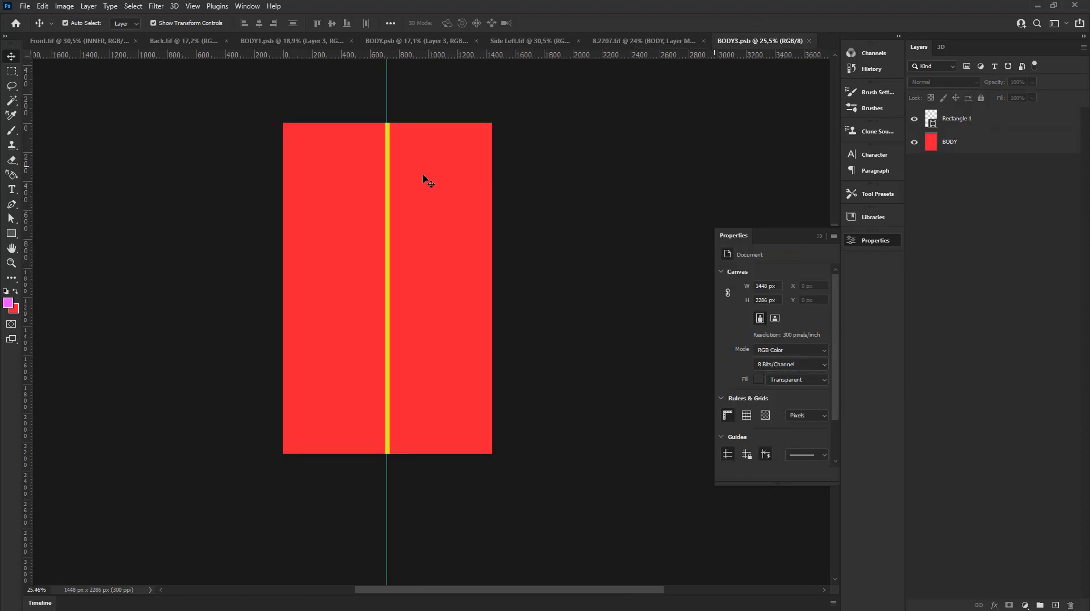
{"action": "scroll", "coordinate": [264, 161], "scroll_direction": "up", "scroll_amount": 1}
{"action": "left_click", "coordinate": [978, 122]}
{"action": "scroll", "coordinate": [345, 155], "scroll_direction": "up", "scroll_amount": 2}
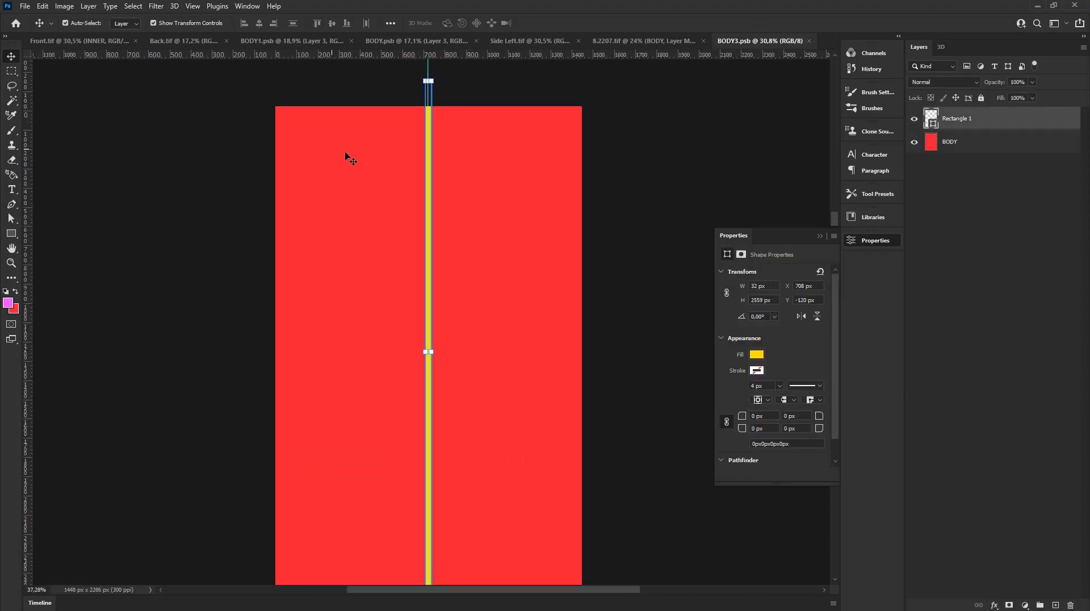
{"action": "scroll", "coordinate": [433, 158], "scroll_direction": "up", "scroll_amount": 3}
{"action": "scroll", "coordinate": [433, 164], "scroll_direction": "up", "scroll_amount": 3}
{"action": "scroll", "coordinate": [425, 164], "scroll_direction": "up", "scroll_amount": 1}
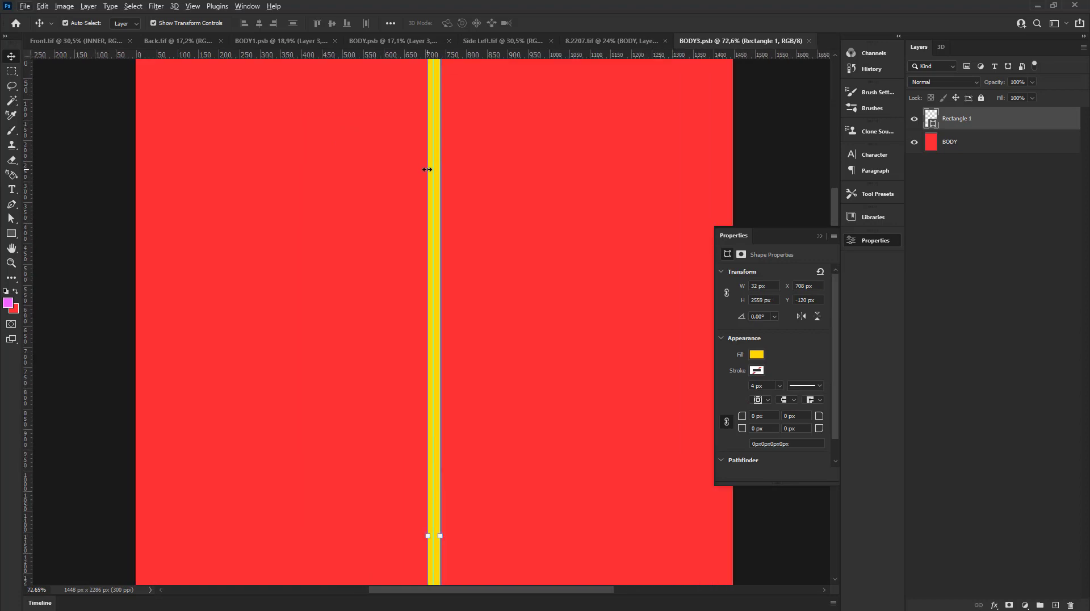
{"action": "left_click_drag", "start_coordinate": [427, 169], "coordinate": [362, 188], "text": "alt"}
{"action": "scroll", "coordinate": [361, 190], "scroll_direction": "down", "scroll_amount": 4}
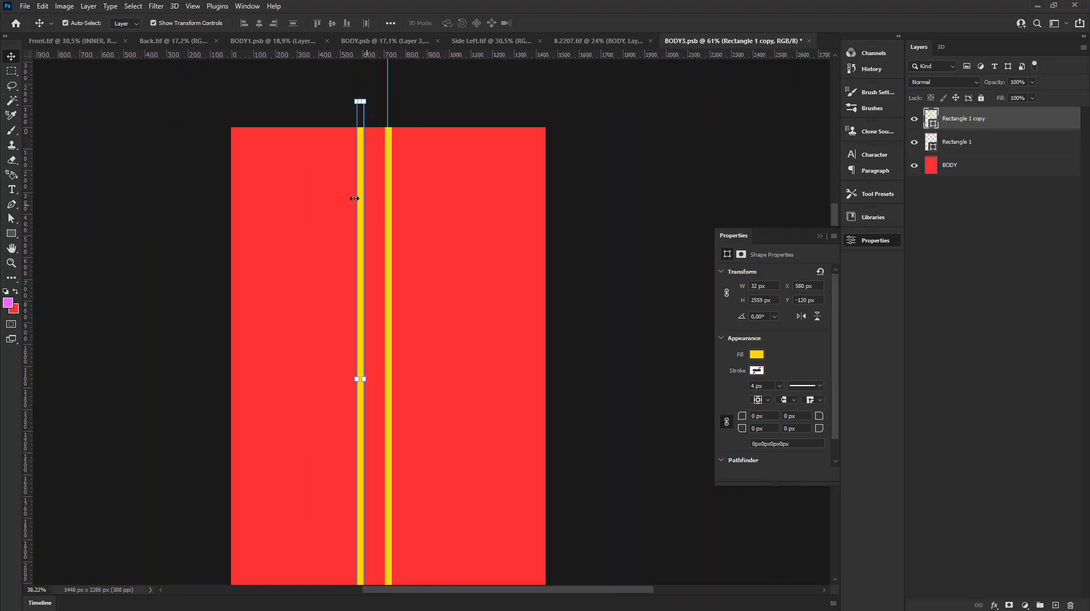
{"action": "scroll", "coordinate": [355, 198], "scroll_direction": "down", "scroll_amount": 2}
- Rotate the copy horizontal, thicken it, halve its width, and move it to the upper left
{"action": "mouse_move", "coordinate": [369, 120]}
{"action": "left_mouse_down"}
{"action": "mouse_move", "coordinate": [248, 114]}
{"action": "mouse_move", "coordinate": [131, 214]}
{"action": "mouse_move", "coordinate": [142, 294]}
{"action": "mouse_move", "coordinate": [257, 313]}
{"action": "left_mouse_up"}
{"action": "scroll", "coordinate": [257, 313], "scroll_direction": "up", "scroll_amount": 2}
{"action": "scroll", "coordinate": [321, 321], "scroll_direction": "up", "scroll_amount": 1}
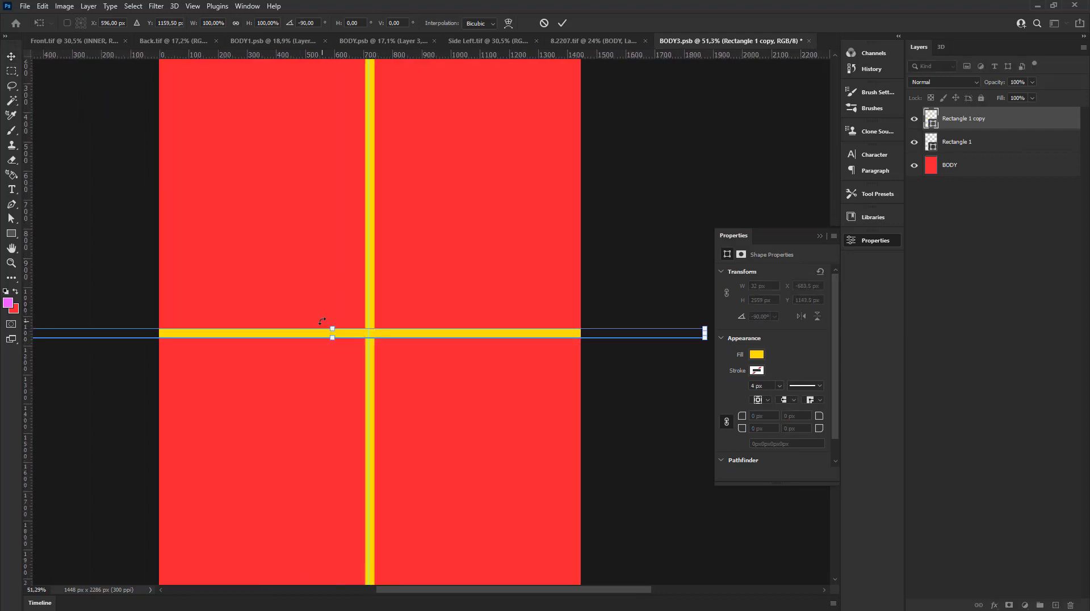
{"action": "left_click_drag", "start_coordinate": [336, 322], "coordinate": [335, 302]}
{"action": "scroll", "coordinate": [335, 302], "scroll_direction": "down", "scroll_amount": 2}
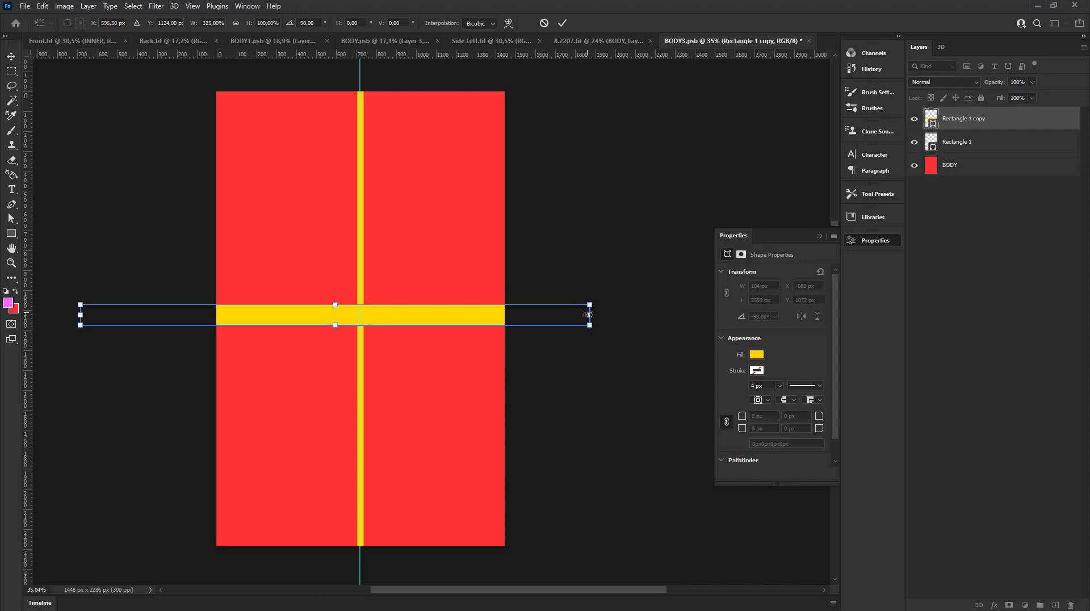
{"action": "left_click_drag", "start_coordinate": [589, 314], "coordinate": [420, 314]}
{"action": "mouse_move", "coordinate": [334, 318]}
{"action": "left_mouse_down"}
{"action": "mouse_move", "coordinate": [272, 142]}
{"action": "mouse_move", "coordinate": [278, 174]}
{"action": "left_mouse_up"}
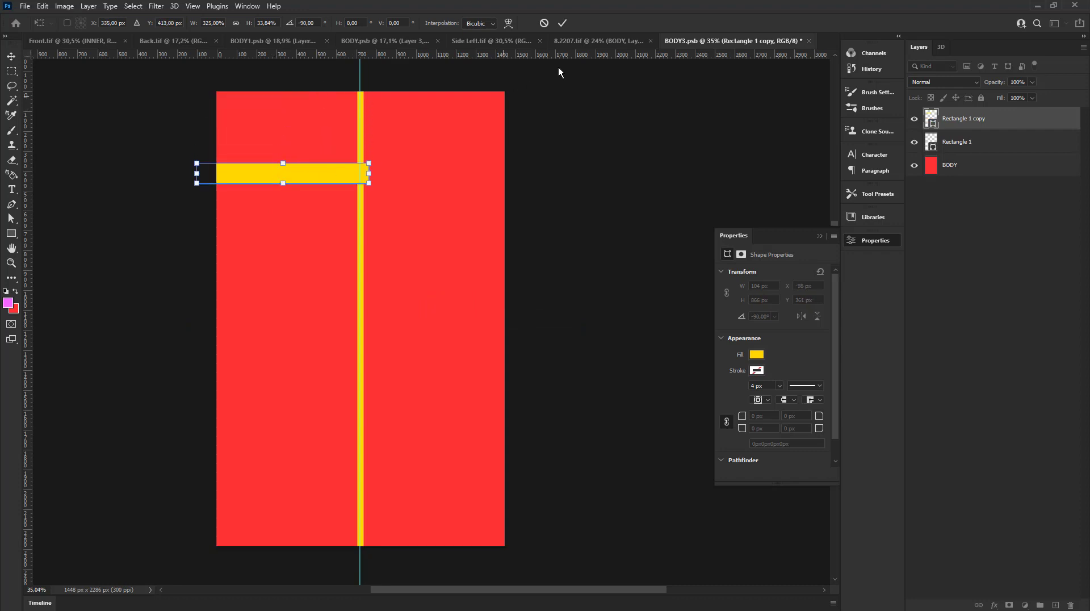
{"action": "left_click", "coordinate": [562, 23]}
- Recolour the horizontal bar pink f266ff and move it beneath the yellow stripe
{"action": "scroll", "coordinate": [219, 168], "scroll_direction": "up", "scroll_amount": 2, "text": "alt"}
{"action": "left_click", "coordinate": [151, 146]}
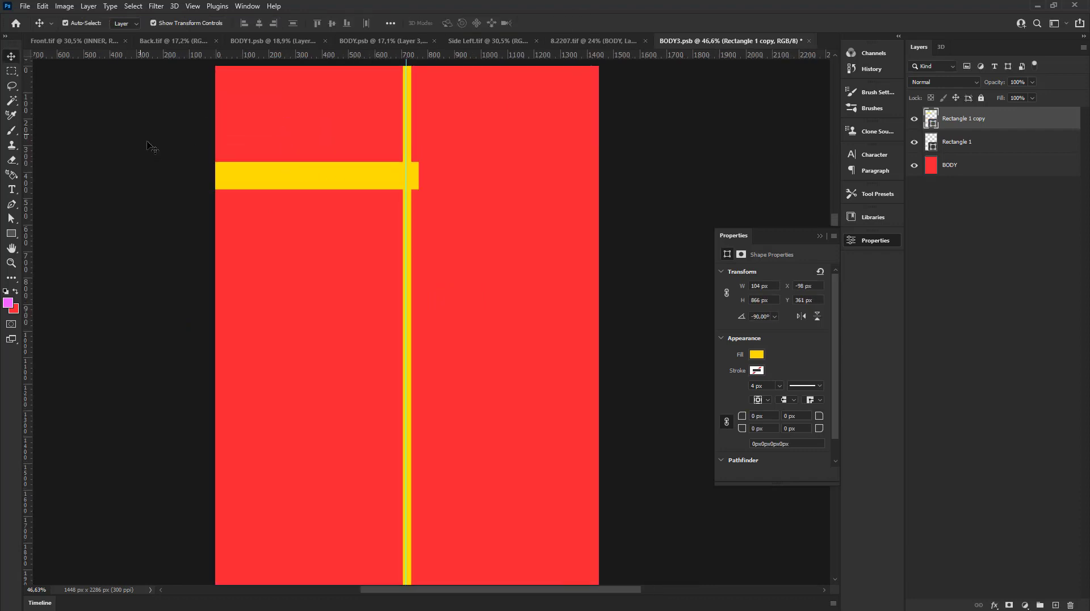
{"action": "left_click", "coordinate": [411, 180]}
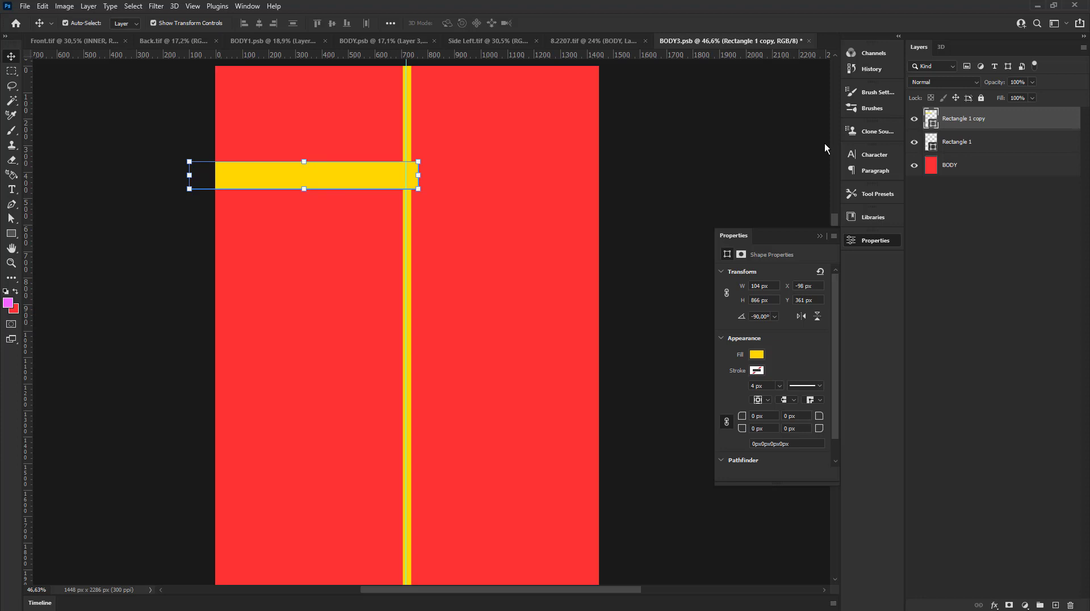
{"action": "double_click", "coordinate": [930, 118]}
{"action": "left_click", "coordinate": [8, 302]}
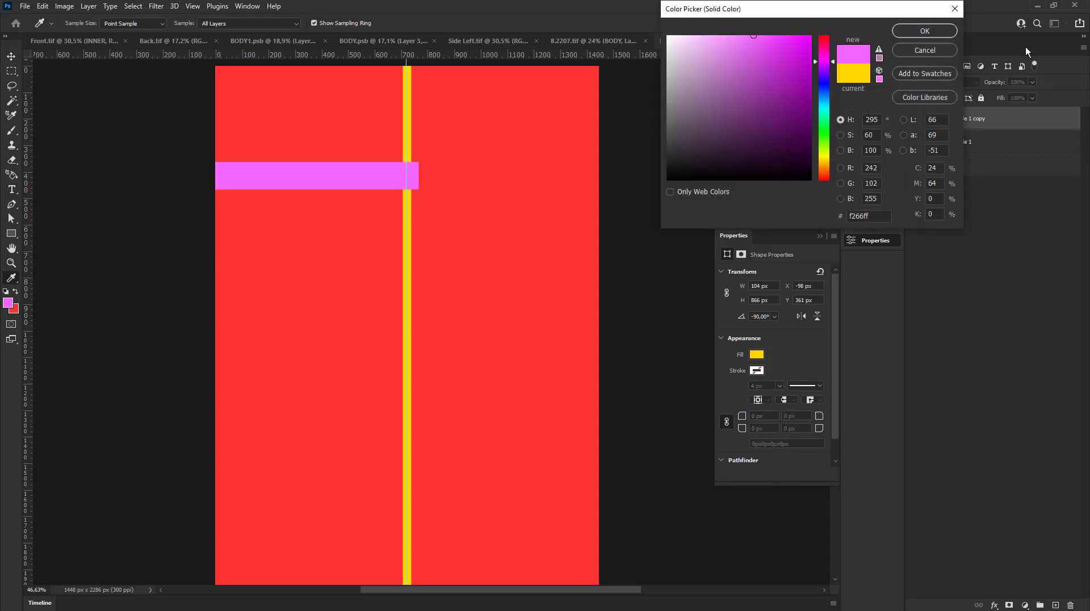
{"action": "left_click", "coordinate": [923, 35]}
{"action": "key", "text": "ctrl+bracketleft"}
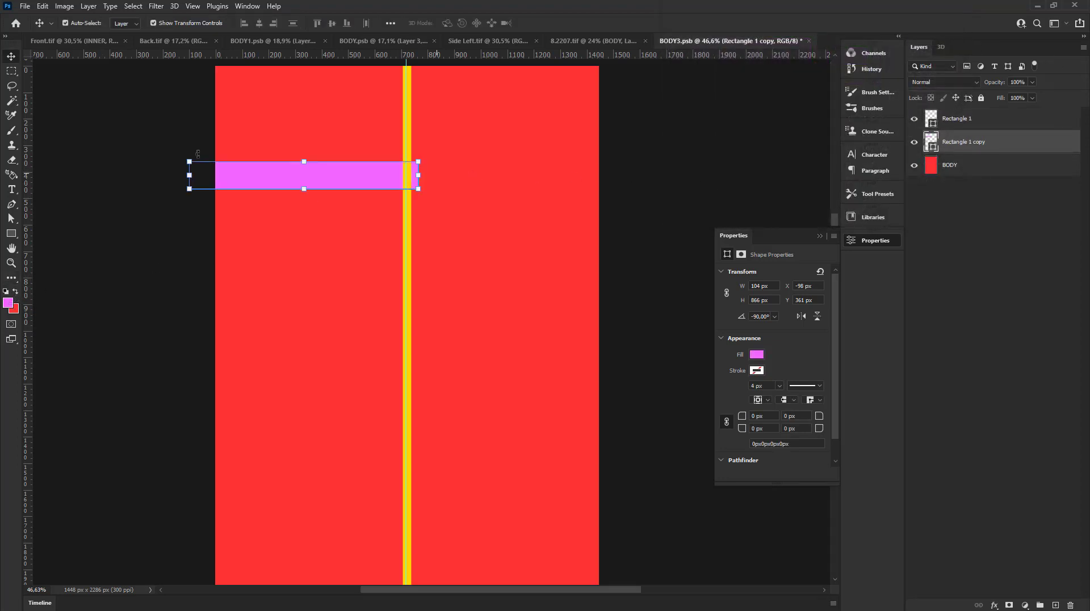
- Stretch the pink bar across the full width, undoing a trial tilt, and duplicate it below
{"action": "key", "text": "ctrl+t"}
{"action": "left_click_drag", "start_coordinate": [219, 154], "coordinate": [462, 96]}
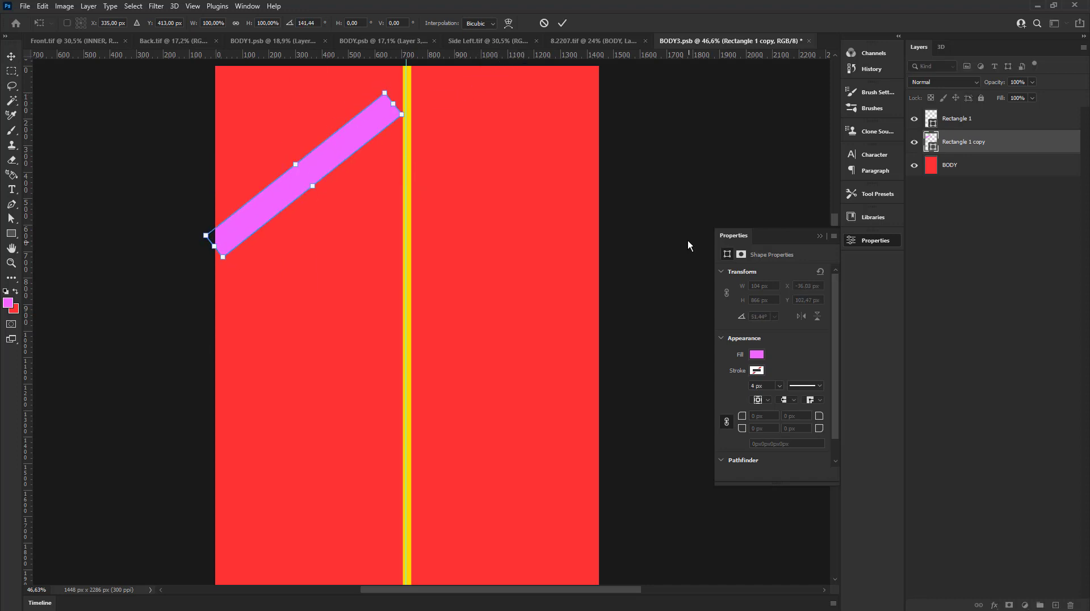
{"action": "left_click", "coordinate": [565, 15]}
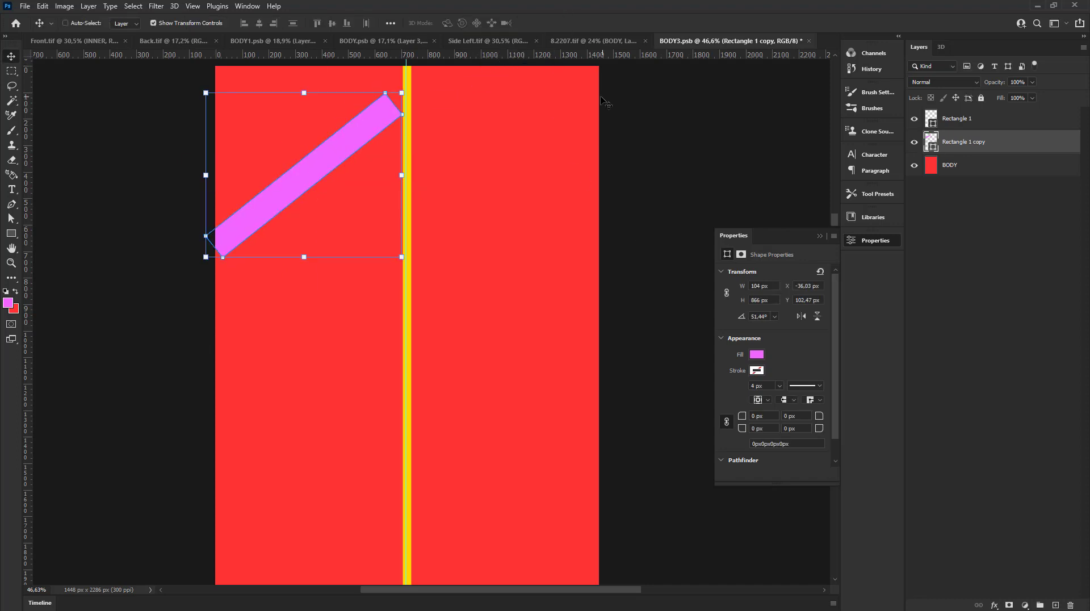
{"action": "key", "text": "ctrl+z"}
{"action": "scroll", "coordinate": [401, 200], "scroll_direction": "up", "scroll_amount": 1}
{"action": "left_click", "coordinate": [401, 200]}
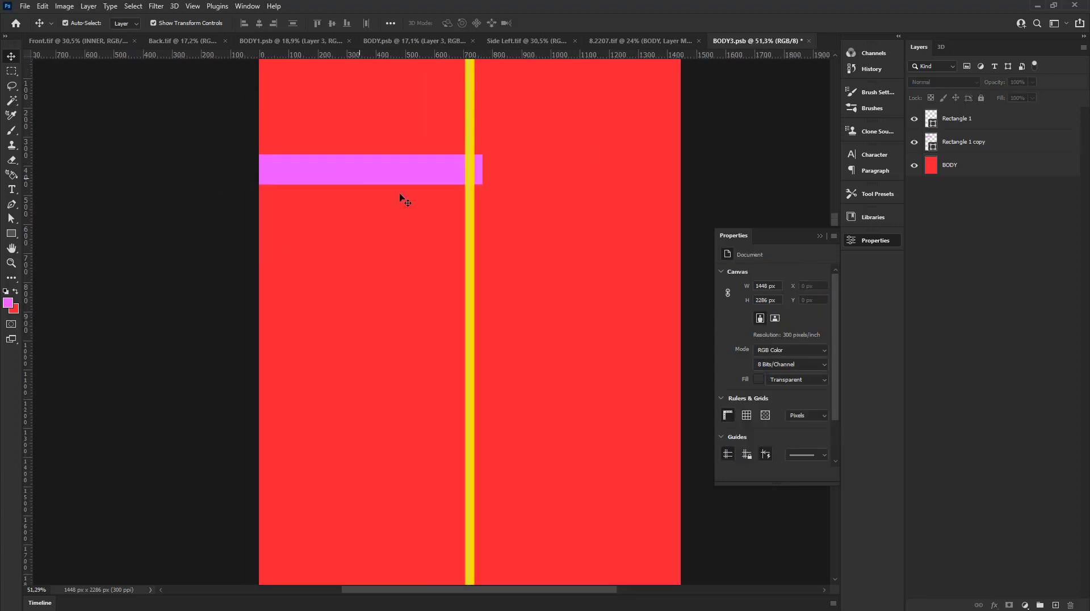
{"action": "left_click", "coordinate": [396, 177]}
{"action": "scroll", "coordinate": [399, 169], "scroll_direction": "down", "scroll_amount": 3}
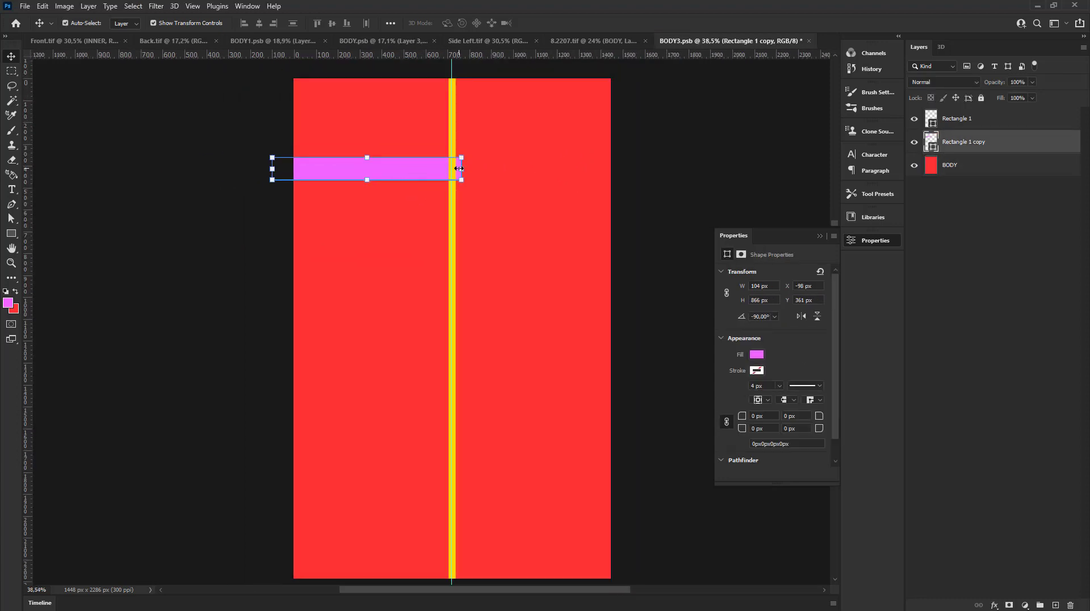
{"action": "left_click_drag", "start_coordinate": [459, 168], "coordinate": [628, 168]}
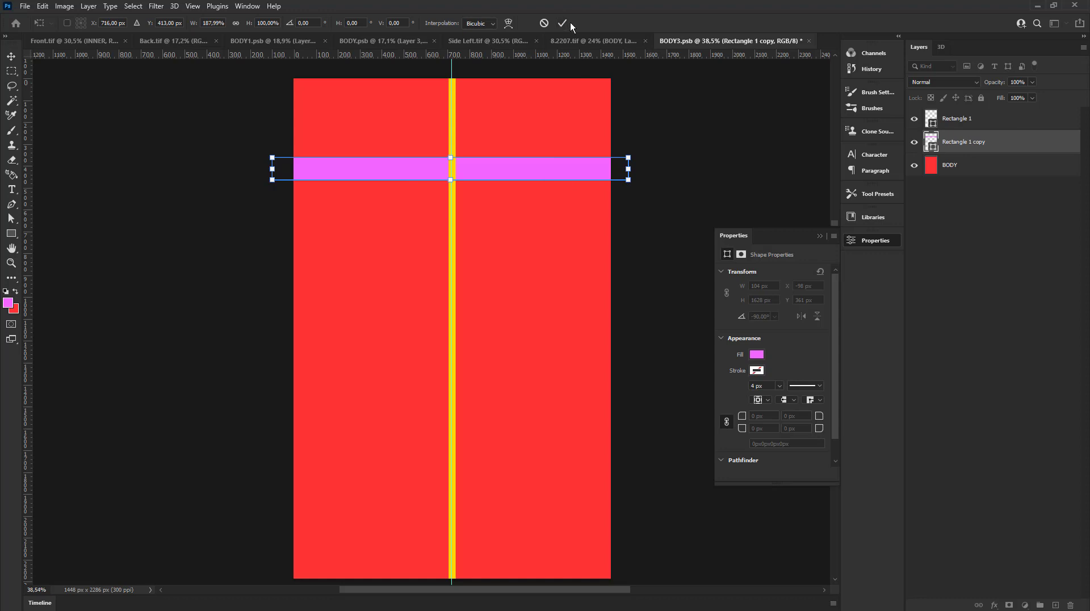
{"action": "key", "text": "Return"}
{"action": "scroll", "coordinate": [434, 170], "scroll_direction": "up", "scroll_amount": 2}
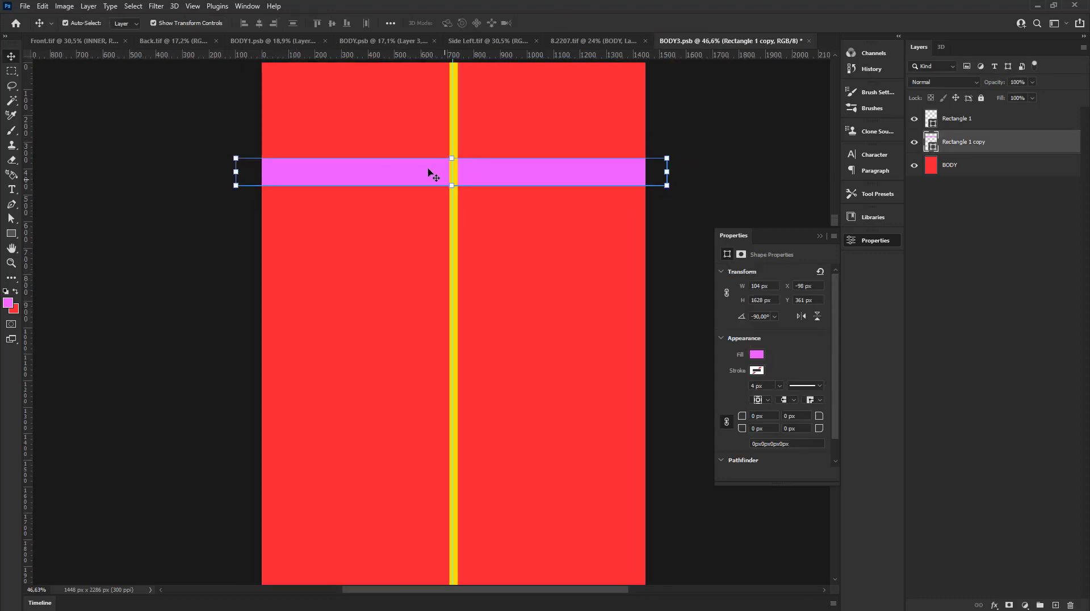
{"action": "scroll", "coordinate": [429, 170], "scroll_direction": "down", "scroll_amount": 1}
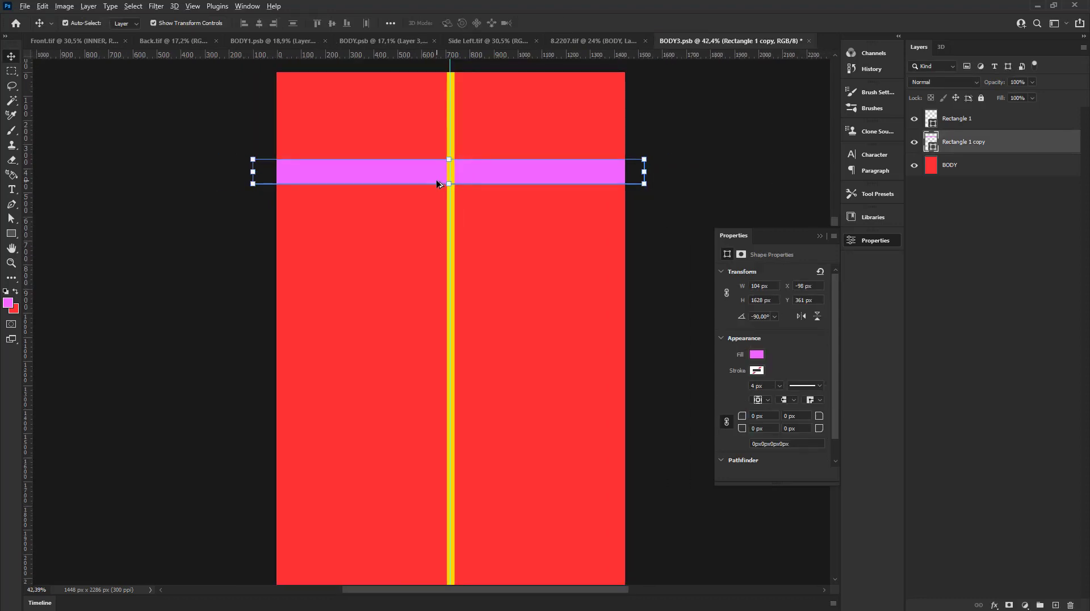
{"action": "mouse_move", "coordinate": [435, 180]}
{"action": "left_mouse_down"}
{"action": "mouse_move", "coordinate": [437, 234]}
{"action": "mouse_move", "coordinate": [460, 138]}
{"action": "mouse_move", "coordinate": [458, 546]}
{"action": "left_mouse_up"}
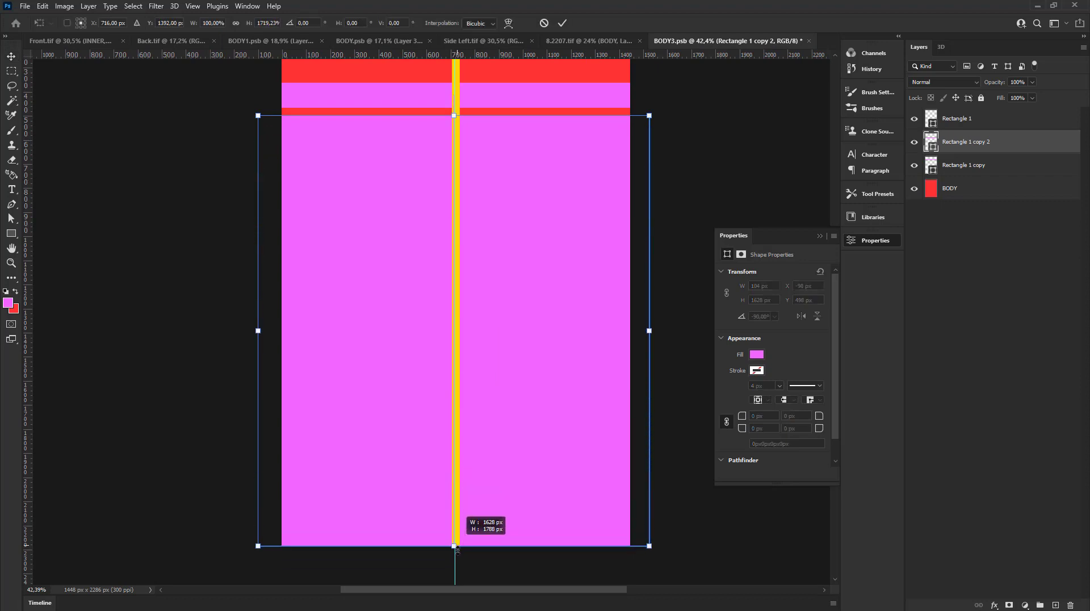
- Apply the enlarged lower pink band, then make the upper band thinner and shift it slightly down
{"action": "scroll", "coordinate": [496, 414], "scroll_direction": "down", "scroll_amount": 2}
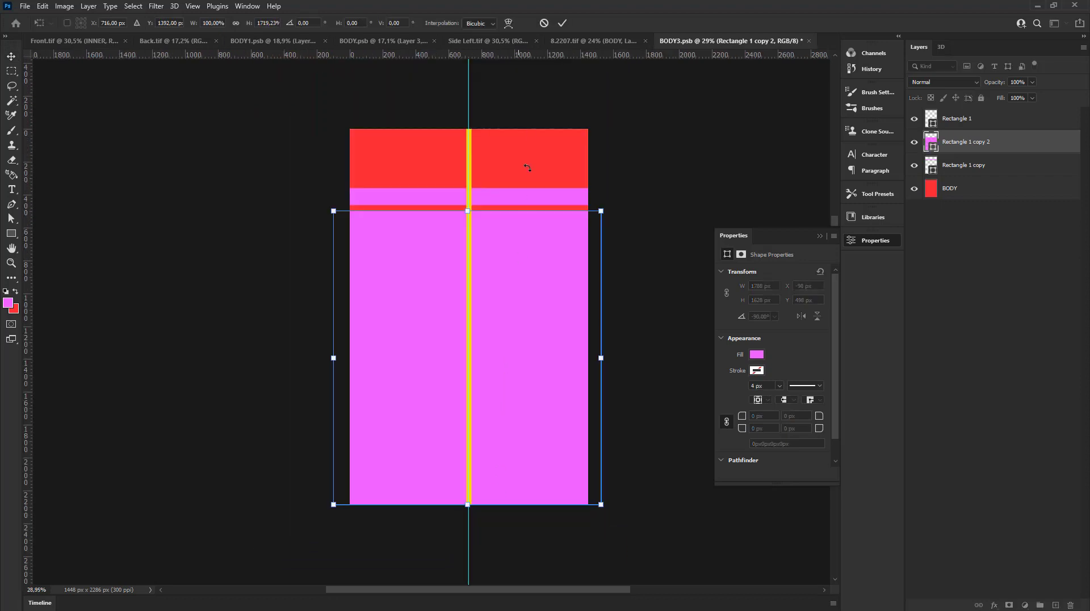
{"action": "left_click", "coordinate": [562, 22]}
{"action": "scroll", "coordinate": [499, 215], "scroll_direction": "up", "scroll_amount": 2}
{"action": "scroll", "coordinate": [499, 214], "scroll_direction": "up", "scroll_amount": 2}
{"action": "left_click", "coordinate": [438, 206]}
{"action": "scroll", "coordinate": [445, 214], "scroll_direction": "up", "scroll_amount": 2}
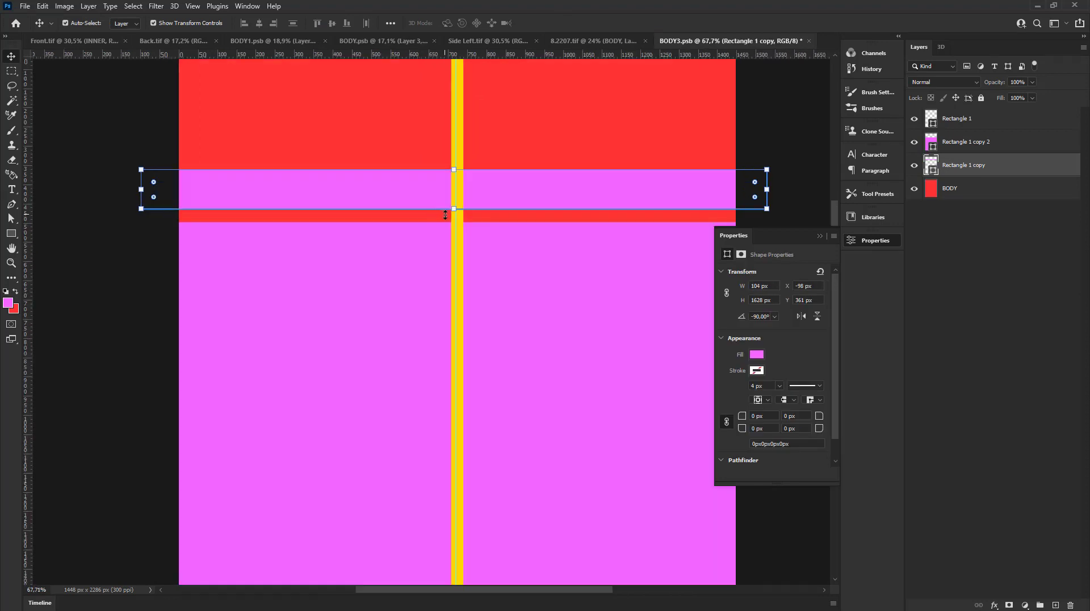
{"action": "left_click_drag", "start_coordinate": [456, 210], "coordinate": [456, 197]}
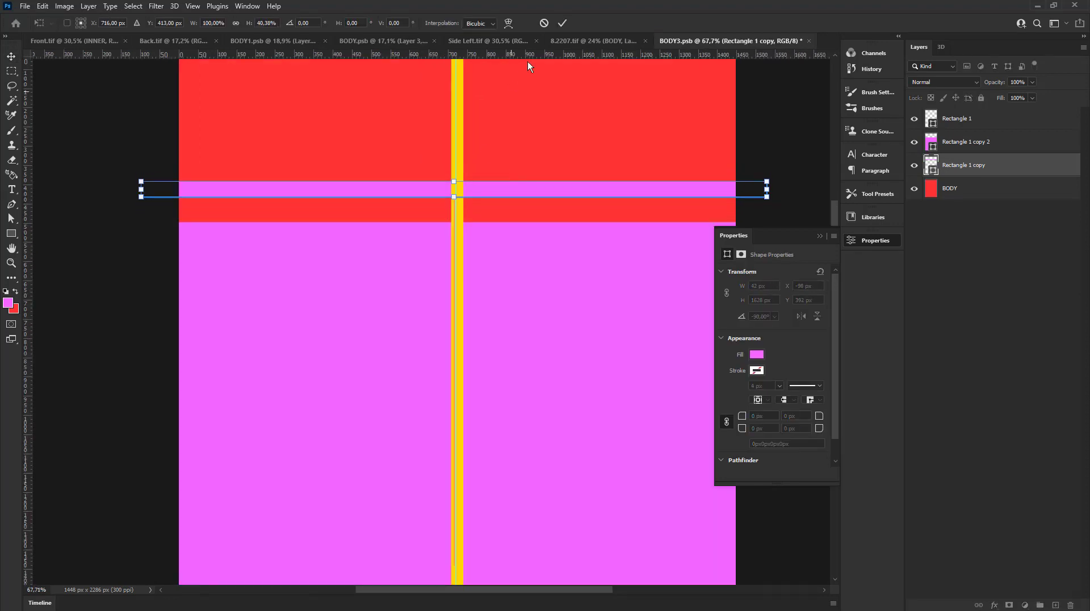
{"action": "left_click", "coordinate": [562, 23]}
{"action": "mouse_move", "coordinate": [540, 188]}
{"action": "left_mouse_down"}
{"action": "mouse_move", "coordinate": [537, 210]}
{"action": "mouse_move", "coordinate": [537, 195]}
{"action": "left_mouse_up"}
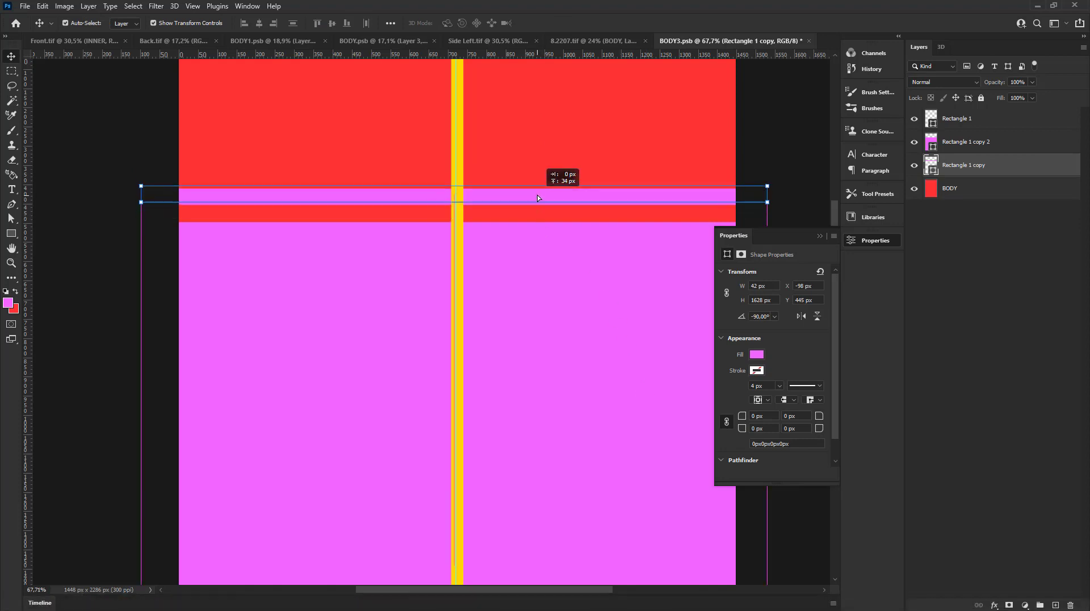
{"action": "scroll", "coordinate": [537, 195], "scroll_direction": "down", "scroll_amount": 1}
{"action": "left_click", "coordinate": [766, 158]}
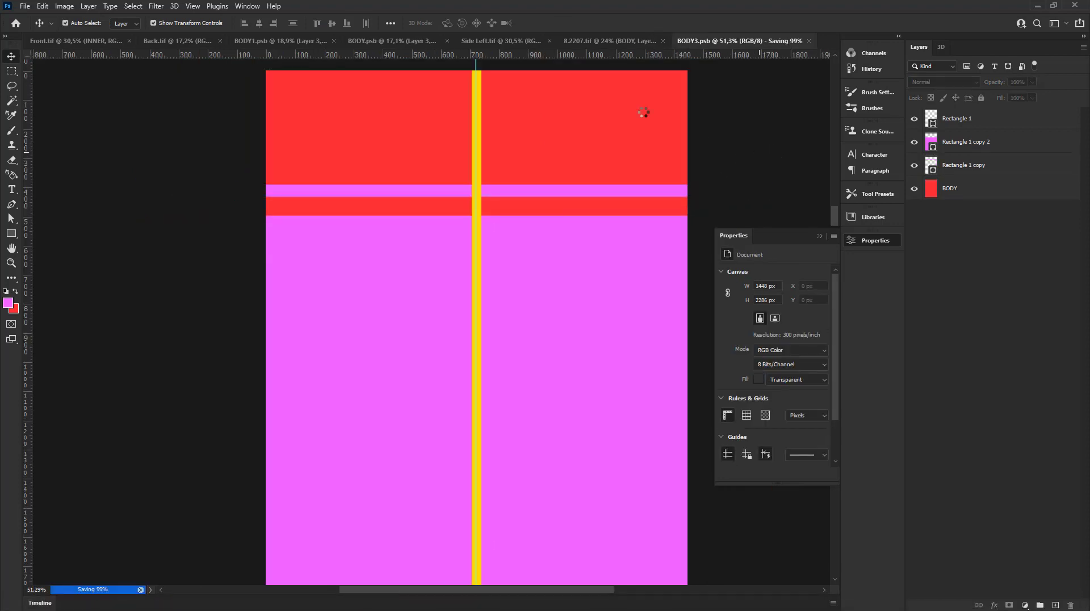
- Check the result on the T-shirt mockup, then go back to the BODY3.psb artwork
{"action": "left_click", "coordinate": [603, 47]}
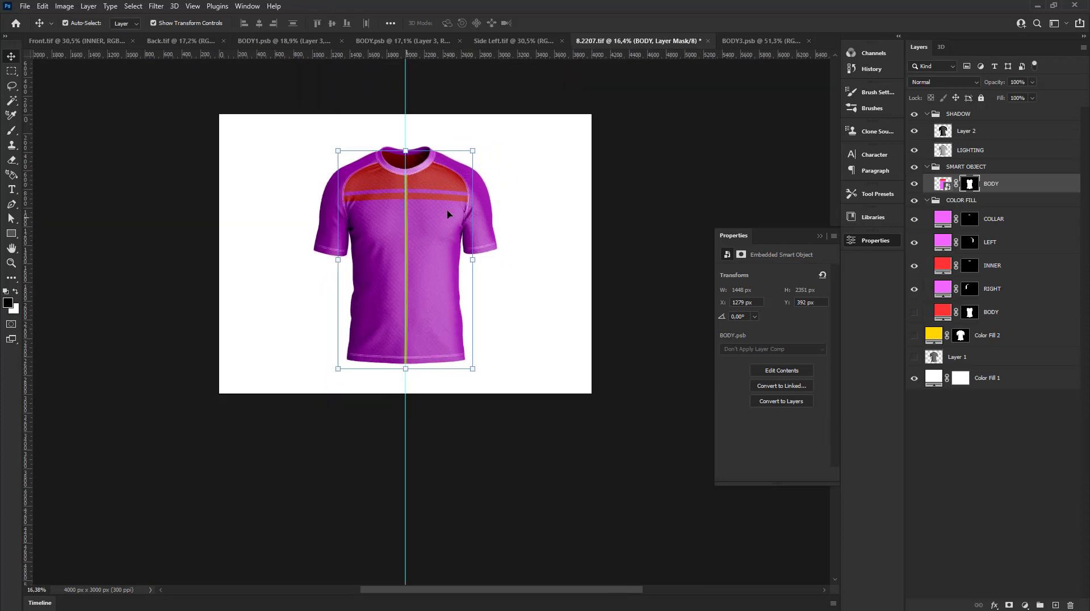
{"action": "scroll", "coordinate": [375, 242], "scroll_direction": "up", "scroll_amount": 2}
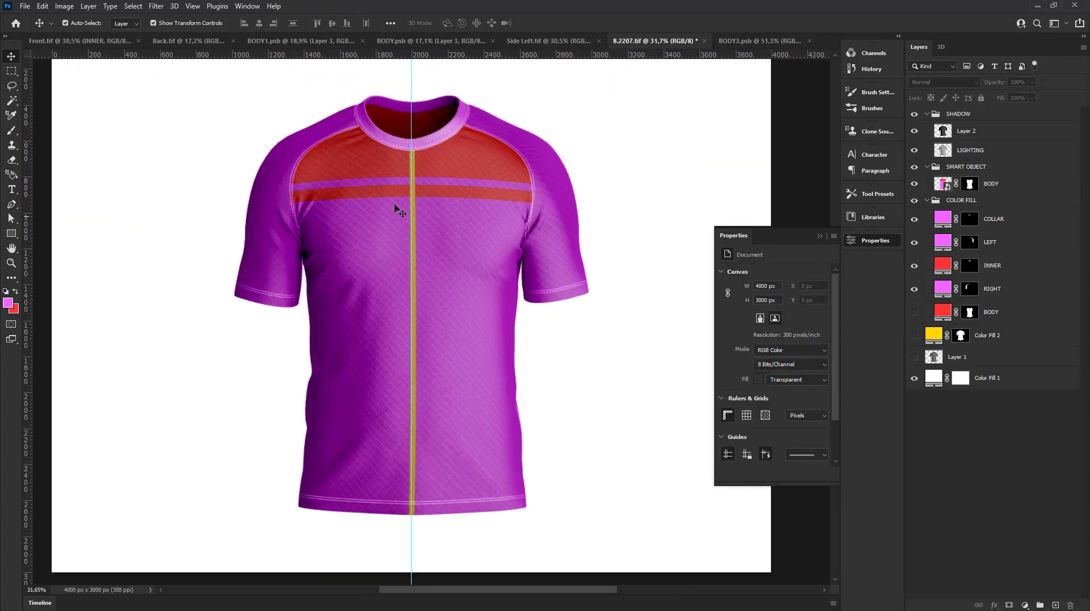
{"action": "scroll", "coordinate": [410, 188], "scroll_direction": "down", "scroll_amount": 5}
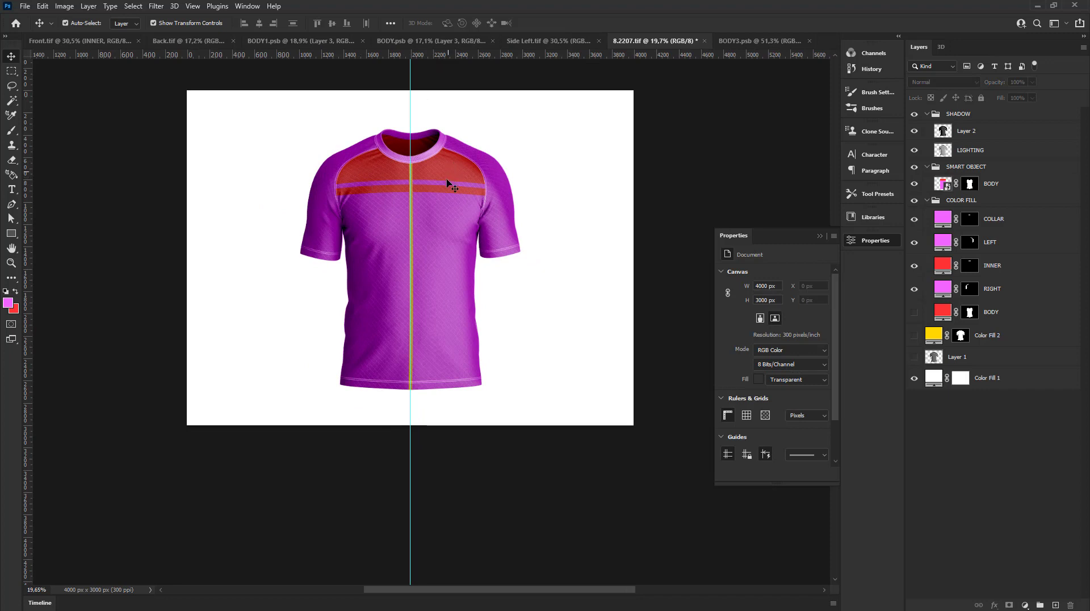
{"action": "scroll", "coordinate": [447, 181], "scroll_direction": "up", "scroll_amount": 2}
{"action": "left_click", "coordinate": [740, 40]}
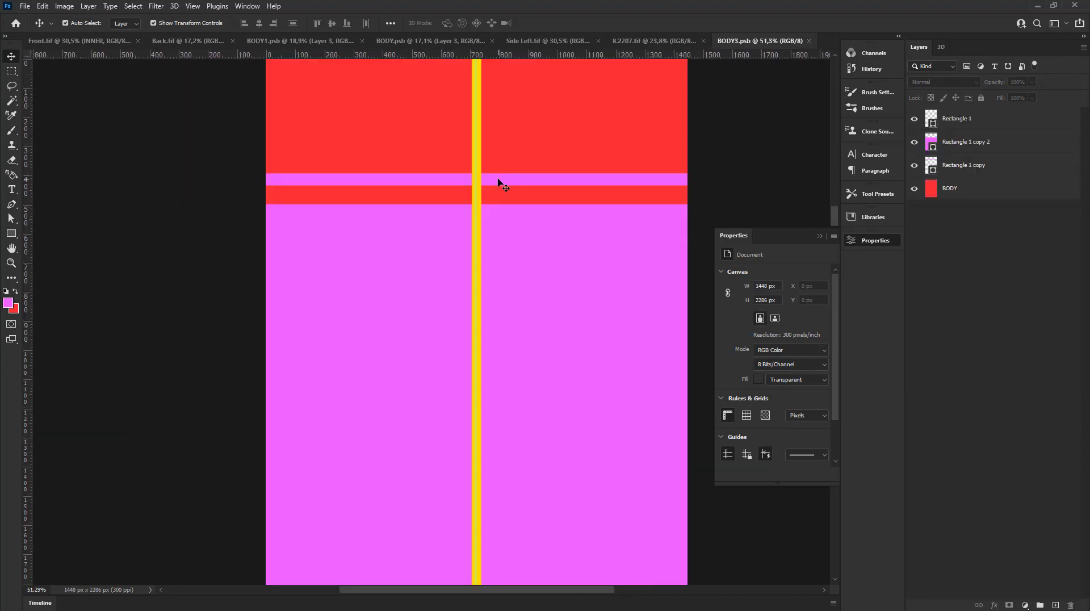
- Duplicate the pink stripe lower and recolour the copy red (#ff3434)
{"action": "left_click", "coordinate": [497, 183]}
{"action": "scroll", "coordinate": [497, 182], "scroll_direction": "up", "scroll_amount": 2}
{"action": "left_click_drag", "start_coordinate": [498, 182], "coordinate": [497, 205]}
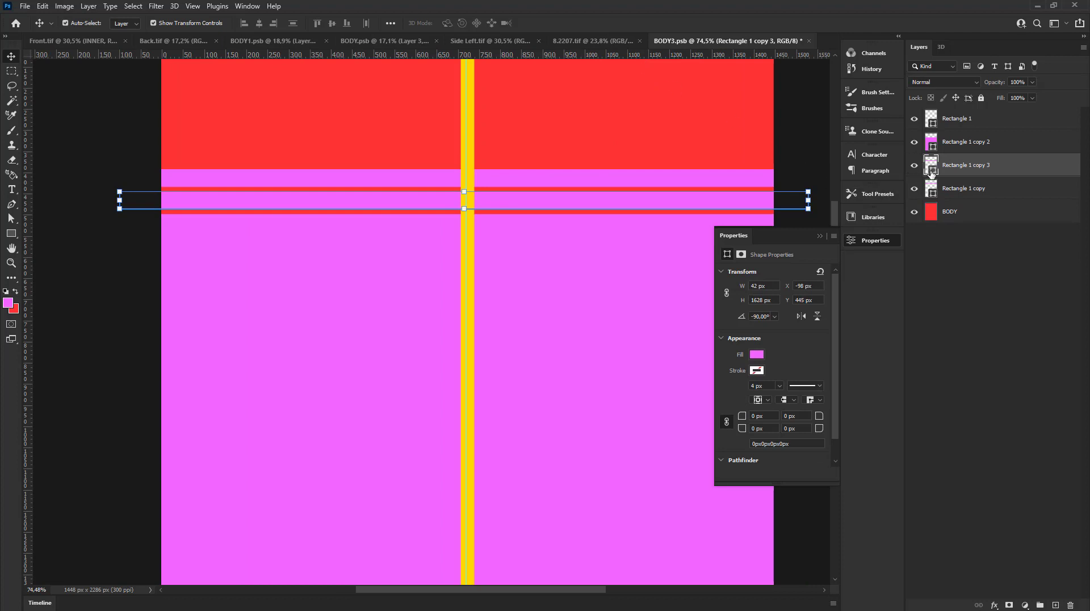
{"action": "left_click", "coordinate": [532, 119]}
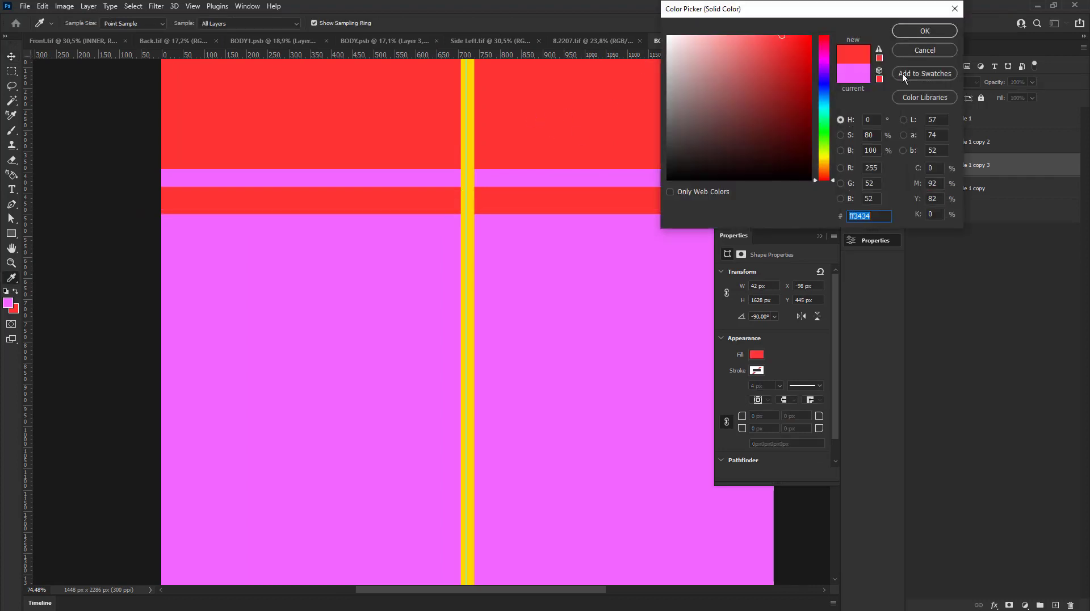
{"action": "left_click", "coordinate": [924, 30]}
{"action": "scroll", "coordinate": [510, 170], "scroll_direction": "down", "scroll_amount": 3}
{"action": "key", "text": "v"}
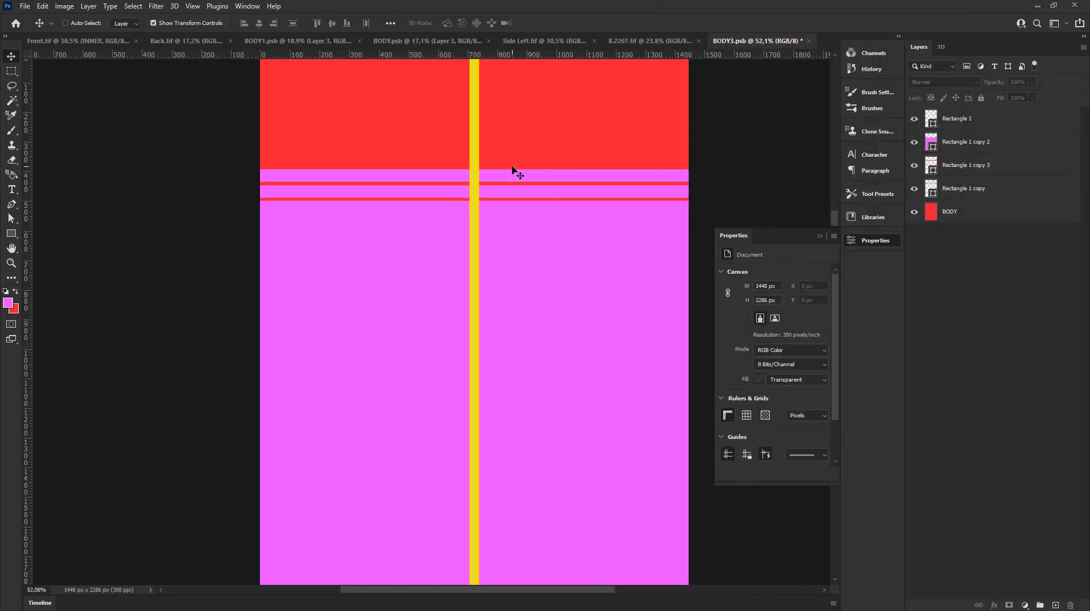
- Return to the 8.2207.tif mockup to view the two thin red chest stripes
{"action": "left_click", "coordinate": [624, 41]}
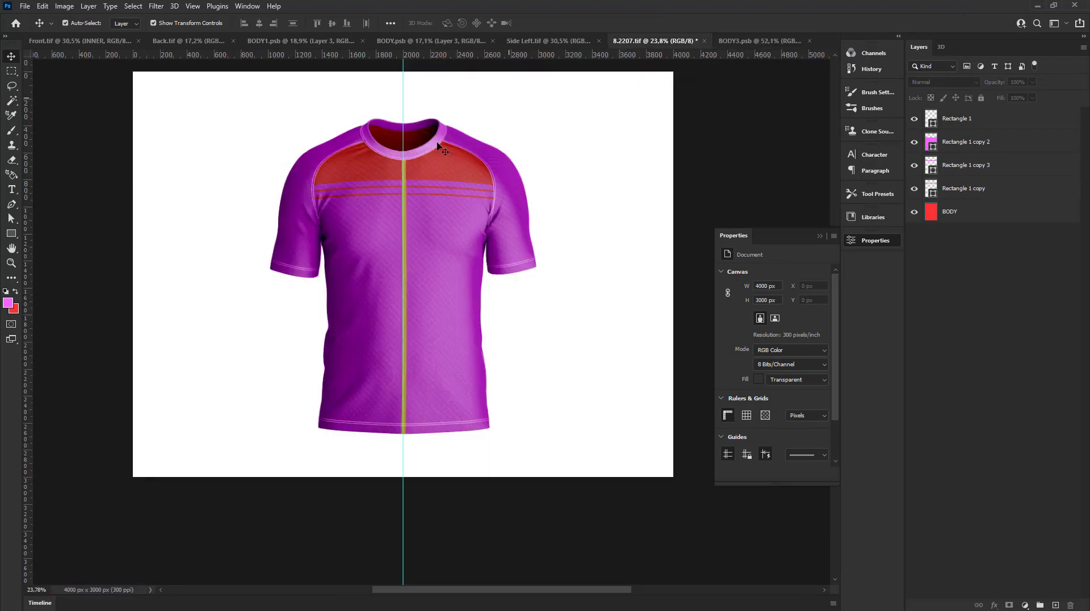
{"action": "scroll", "coordinate": [353, 200], "scroll_direction": "down", "scroll_amount": 3}
{"action": "scroll", "coordinate": [354, 187], "scroll_direction": "up", "scroll_amount": 2}
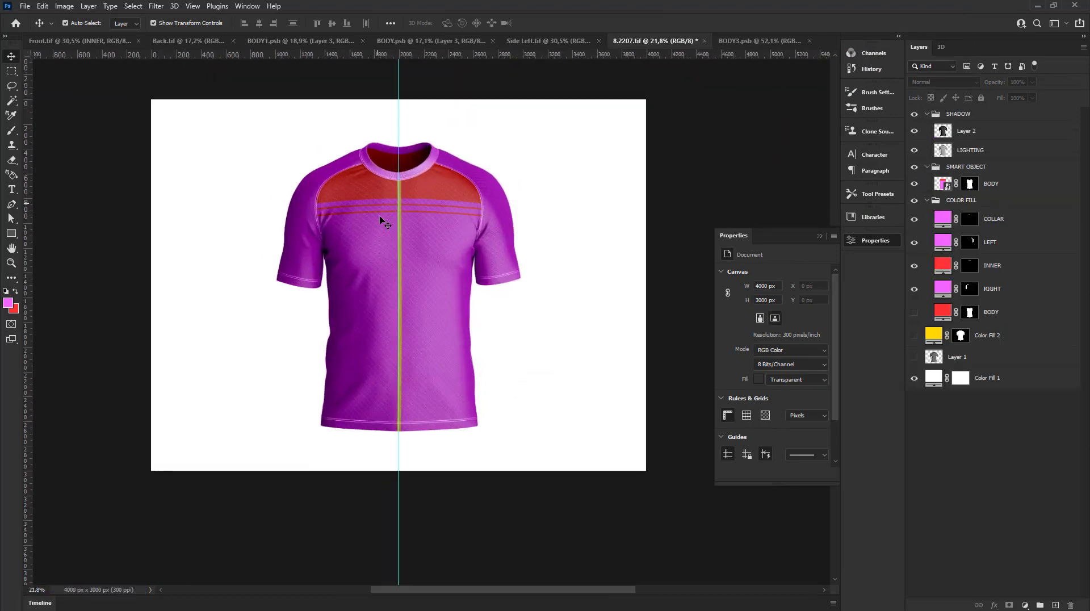
{"action": "scroll", "coordinate": [409, 220], "scroll_direction": "down", "scroll_amount": 1}
{"action": "scroll", "coordinate": [443, 220], "scroll_direction": "up", "scroll_amount": 1}
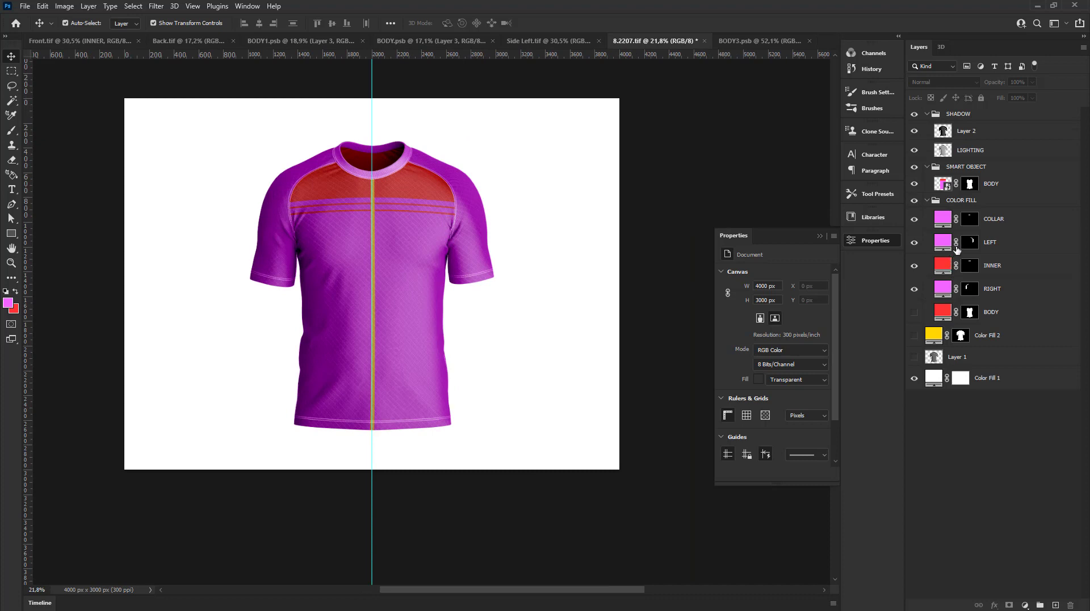
- Add an empty Layer 3 above the BODY smart object layer
{"action": "left_click", "coordinate": [969, 183]}
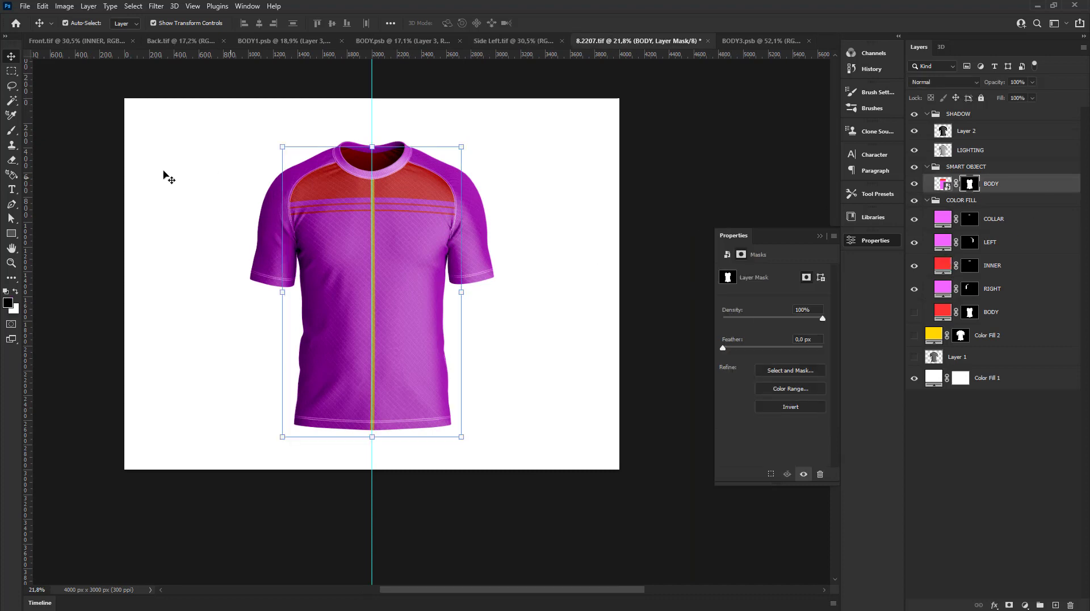
{"action": "left_click", "coordinate": [12, 71]}
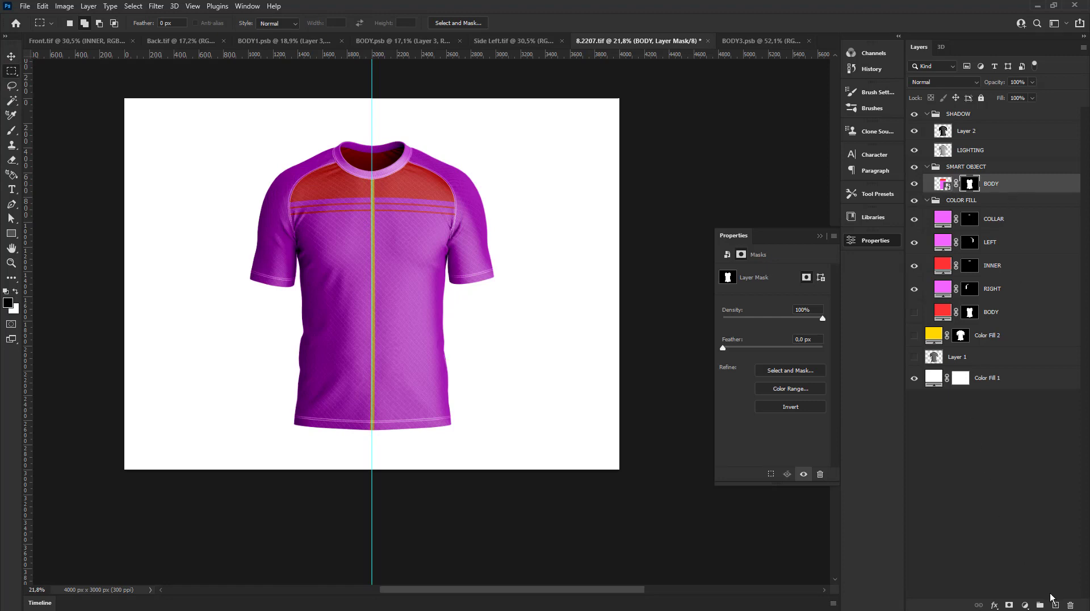
{"action": "left_click", "coordinate": [968, 394]}
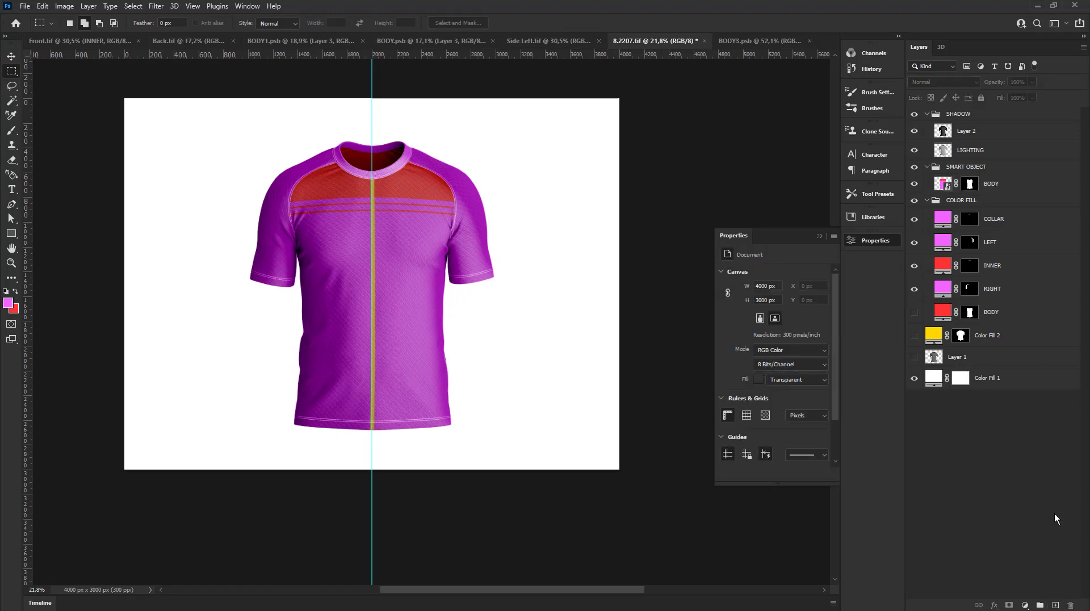
{"action": "left_click", "coordinate": [1013, 182]}
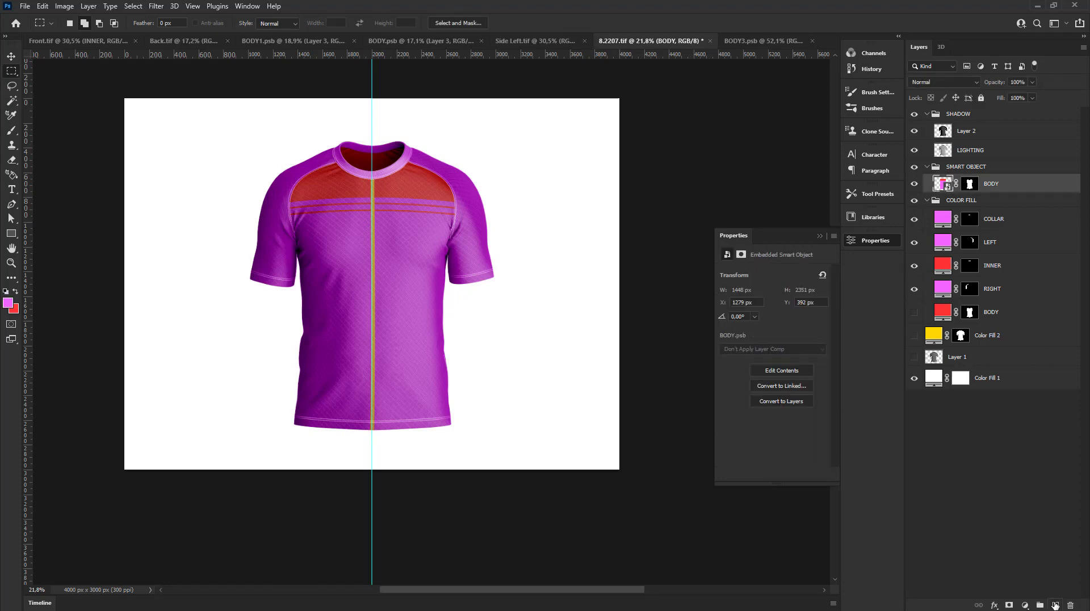
{"action": "left_click", "coordinate": [1055, 605]}
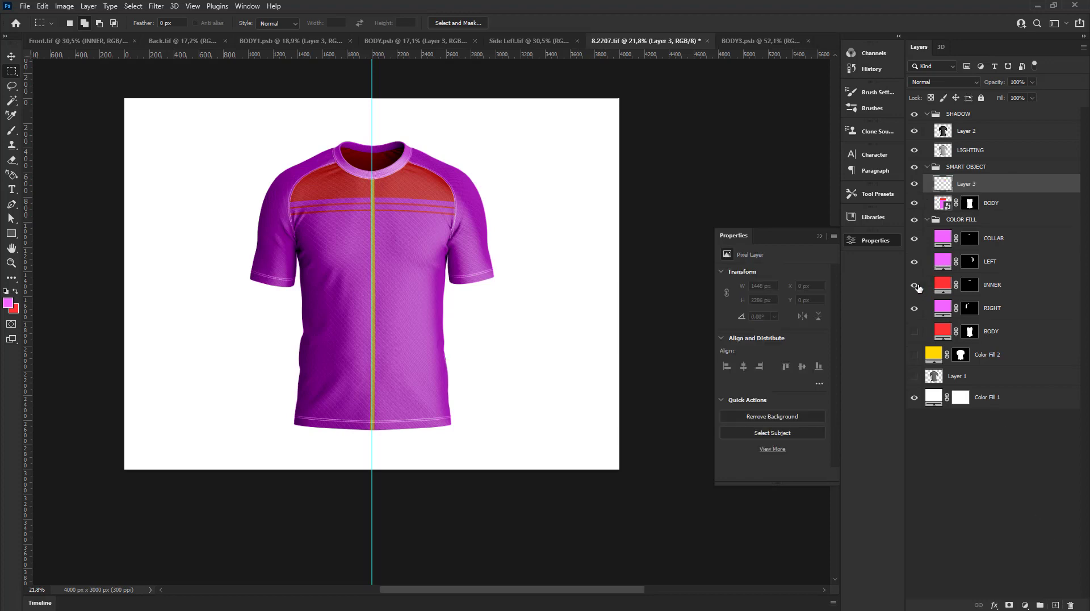
- Move the COLLAR and INNER fill layers below RIGHT in the layer stack
{"action": "left_click", "coordinate": [1013, 290]}
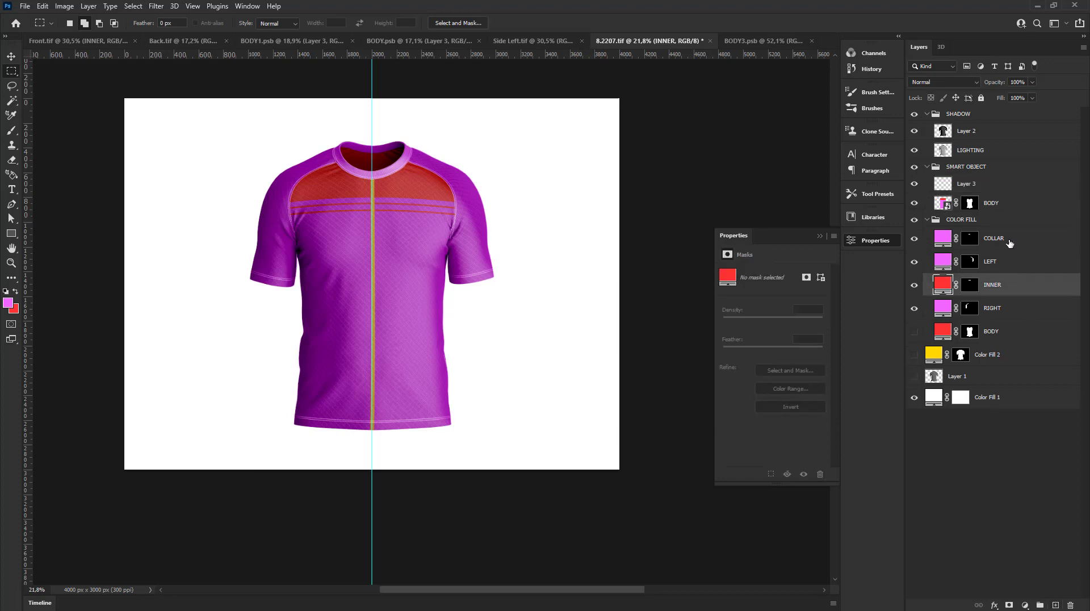
{"action": "left_click_drag", "start_coordinate": [1009, 243], "coordinate": [1046, 318]}
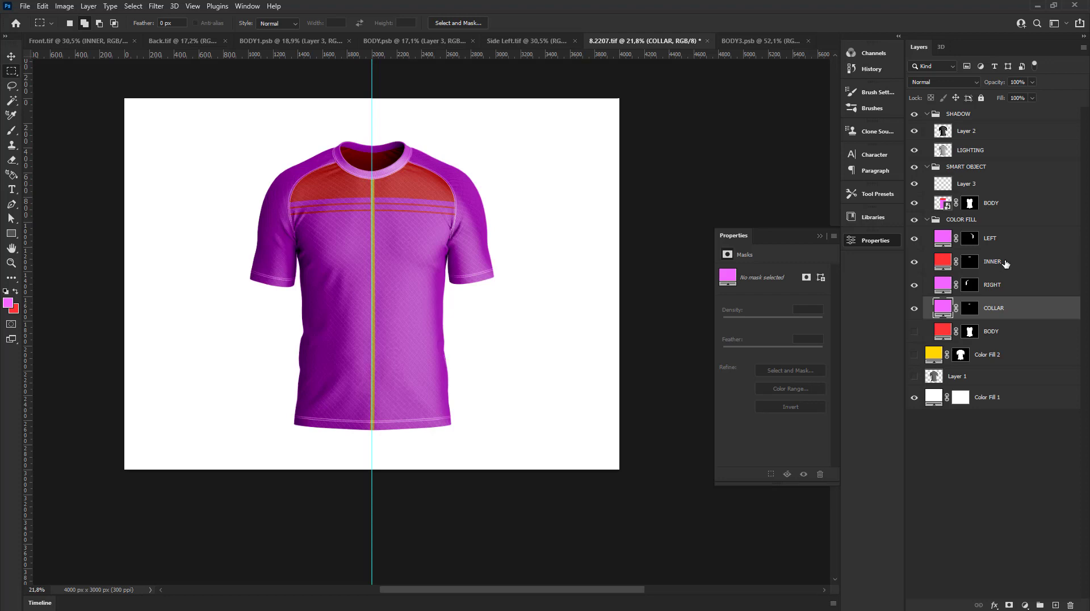
{"action": "left_click_drag", "start_coordinate": [1005, 262], "coordinate": [1014, 294]}
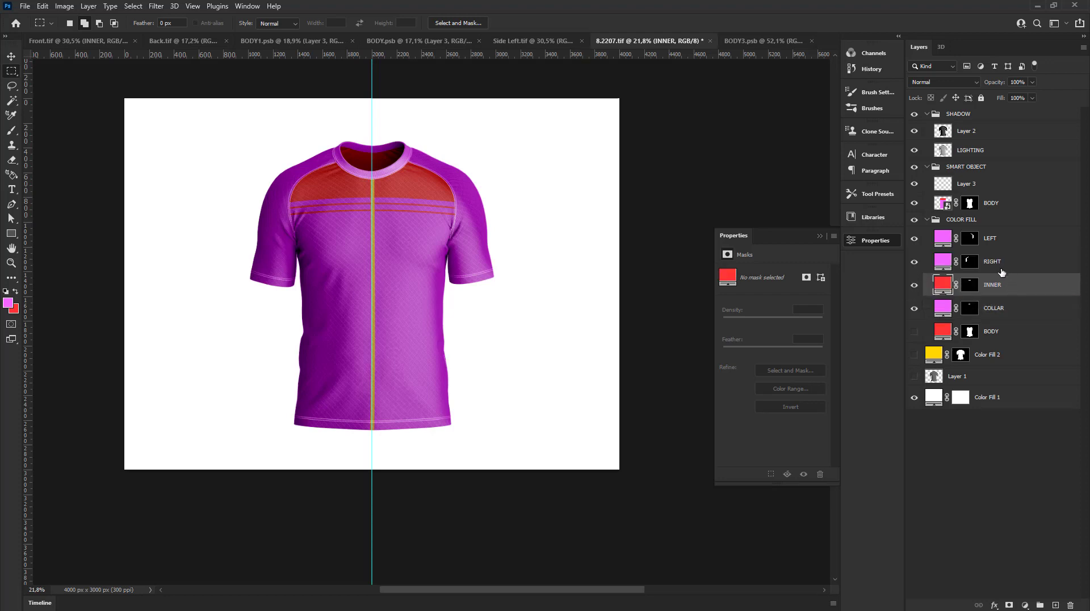
{"action": "left_click", "coordinate": [1001, 265]}
{"action": "key", "text": "ctrl+plus"}
- Hide the RIGHT fill and fill a selection over the left sleeve with red on Layer 3
{"action": "left_click", "coordinate": [914, 261]}
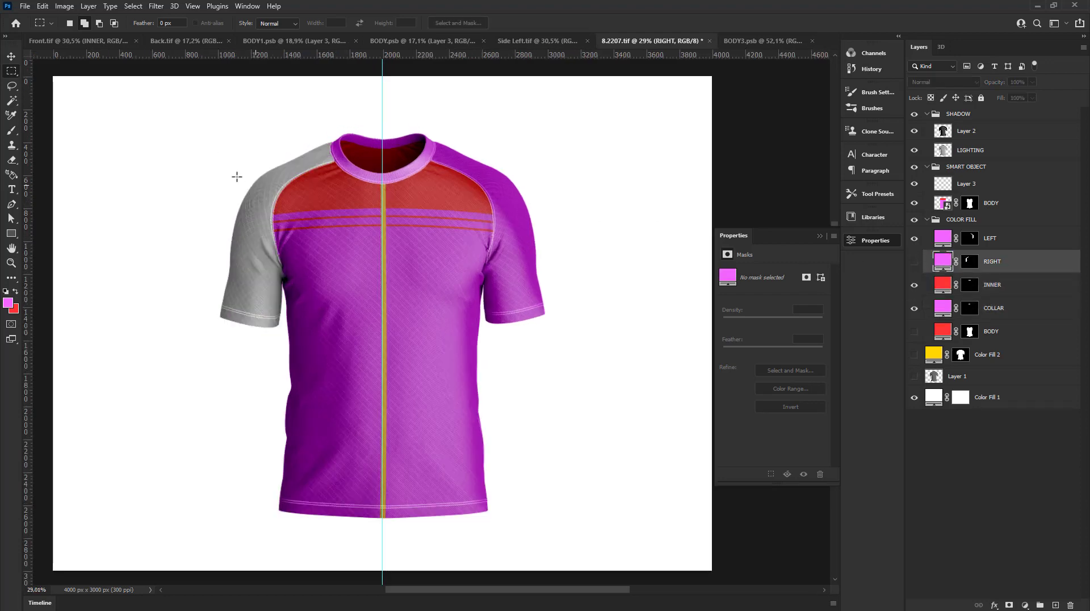
{"action": "left_click_drag", "start_coordinate": [176, 119], "coordinate": [214, 148]}
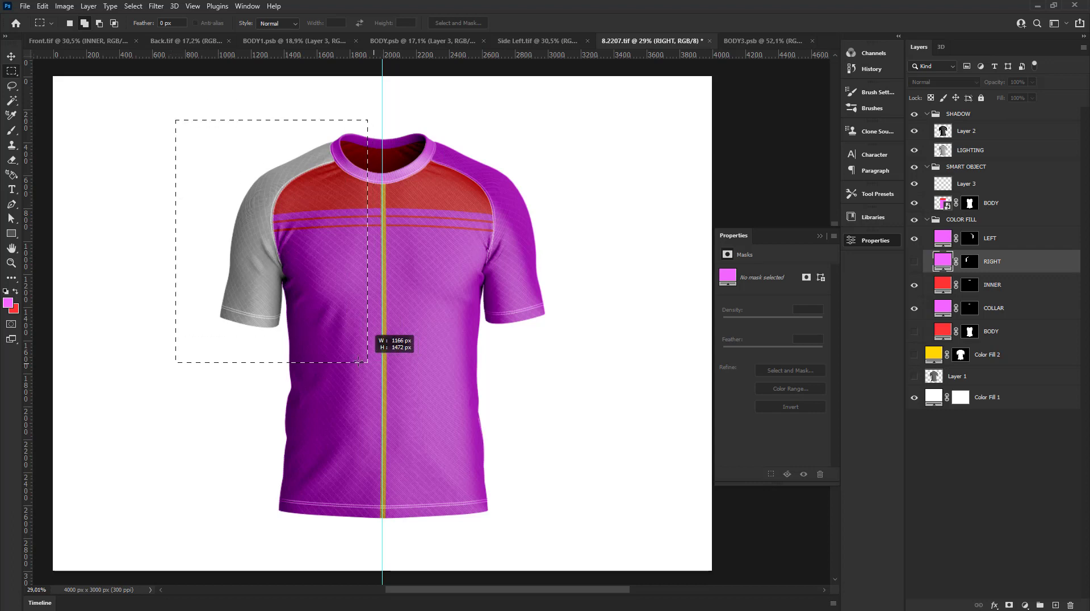
{"action": "left_click_drag", "start_coordinate": [284, 245], "coordinate": [338, 353]}
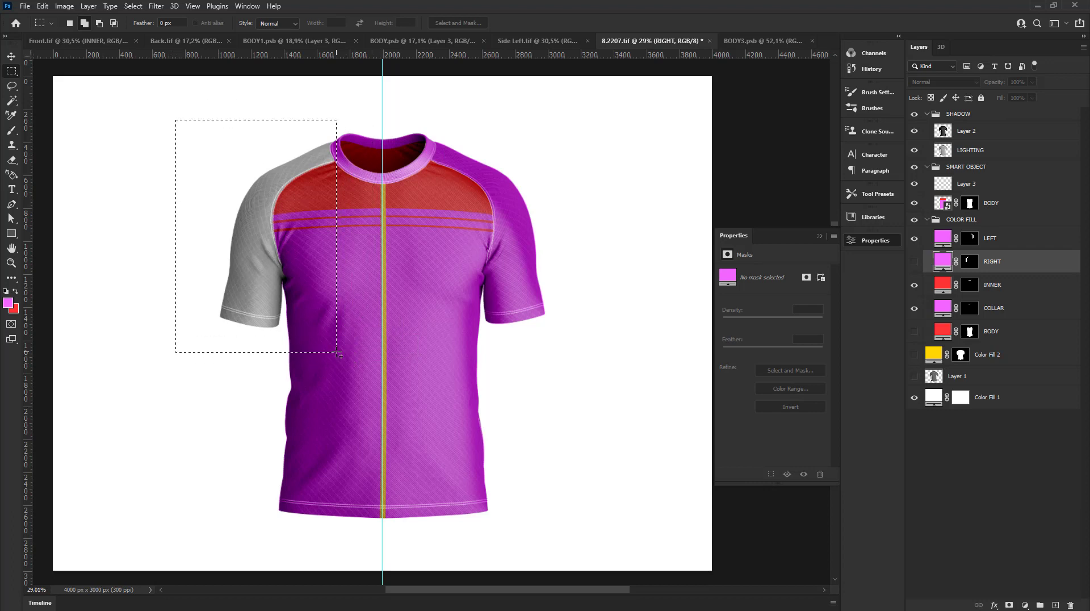
{"action": "left_click", "coordinate": [985, 187]}
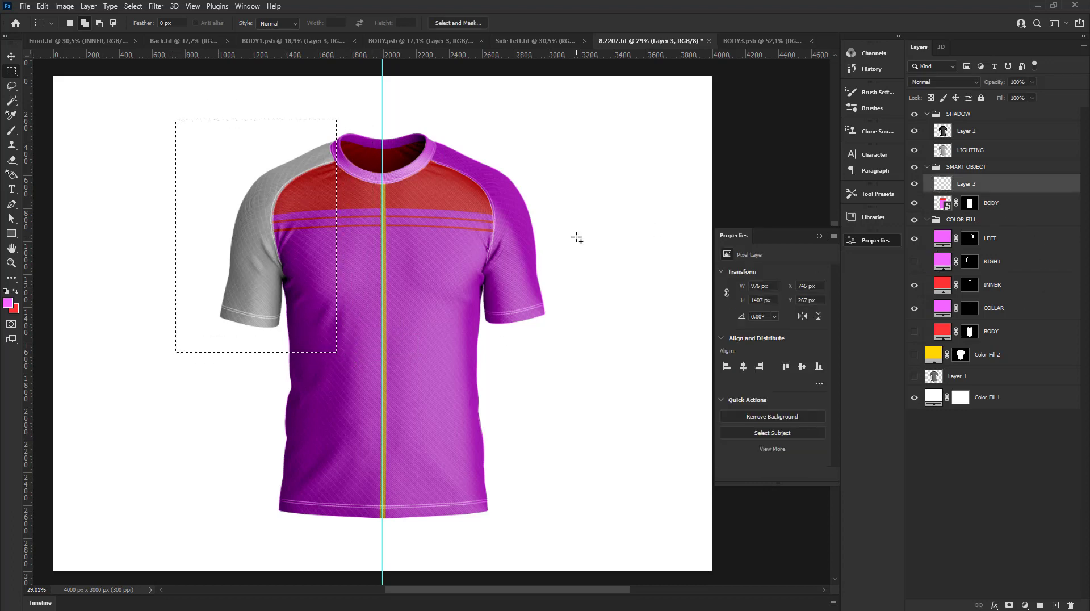
{"action": "key", "text": "ctrl+BackSpace"}
{"action": "key", "text": "ctrl+d"}
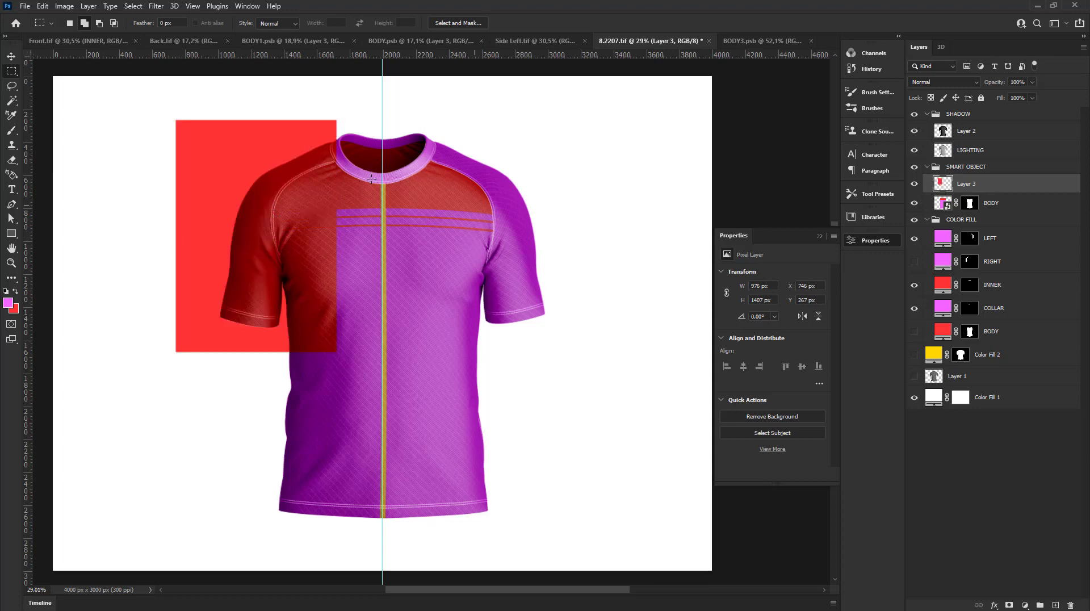
- Narrow the red rectangle from its left edge to 766 px wide
{"action": "key", "text": "ctrl+t"}
{"action": "scroll", "coordinate": [142, 227], "scroll_direction": "up", "scroll_amount": 2}
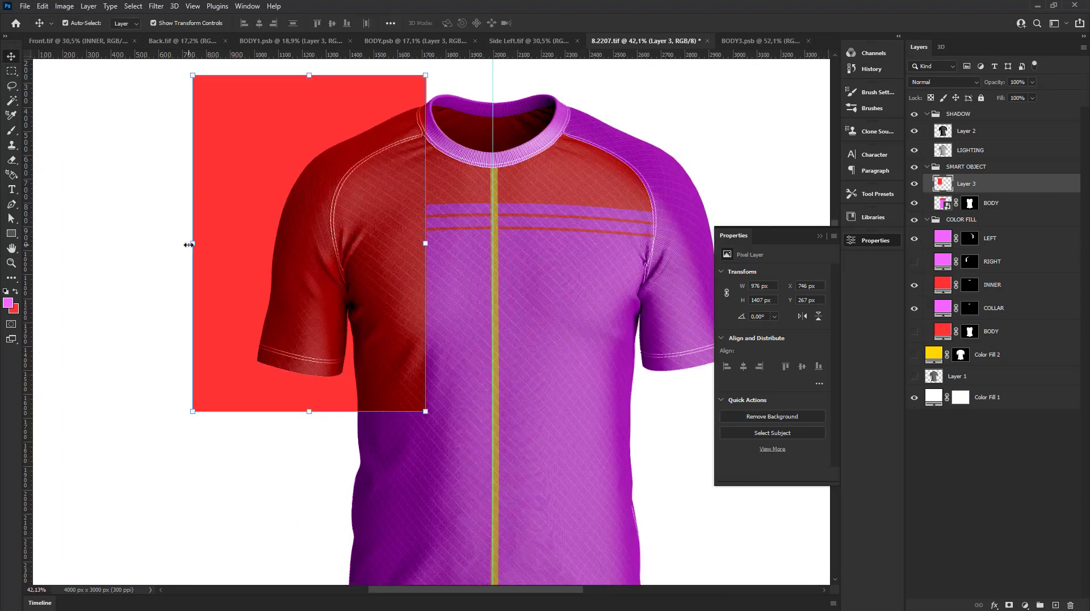
{"action": "mouse_move", "coordinate": [189, 244]}
{"action": "left_mouse_down"}
{"action": "mouse_move", "coordinate": [223, 248]}
{"action": "mouse_move", "coordinate": [201, 244]}
{"action": "left_mouse_up"}
{"action": "scroll", "coordinate": [322, 253], "scroll_direction": "down", "scroll_amount": 1}
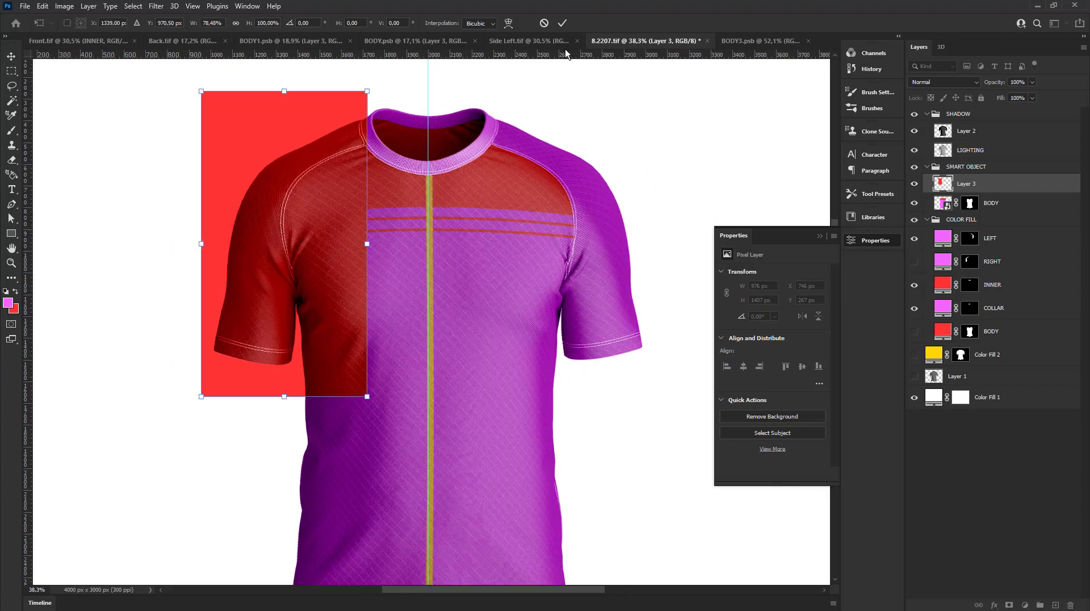
{"action": "type", "text": "133"}
{"action": "key", "text": "Return"}
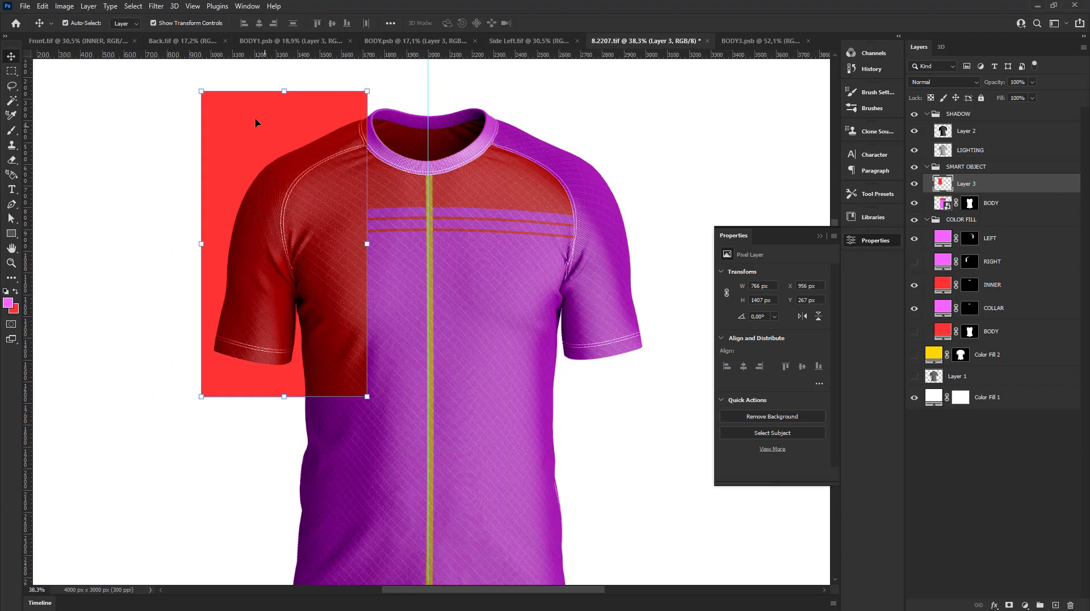
- Duplicate Layer 3 and move the red copy over the right sleeve
{"action": "right_click", "coordinate": [975, 182]}
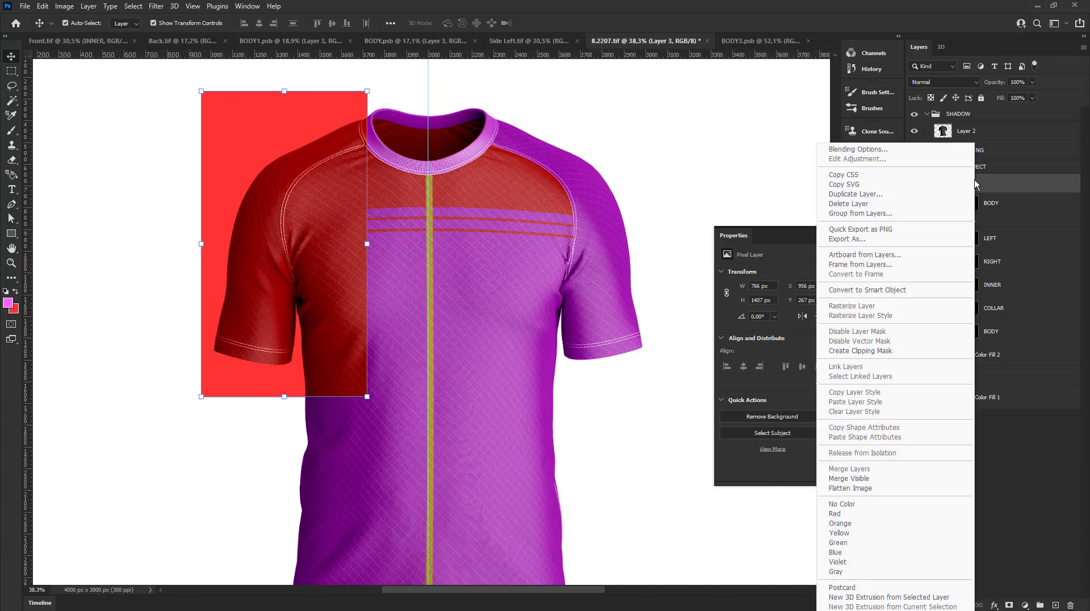
{"action": "left_click", "coordinate": [867, 194]}
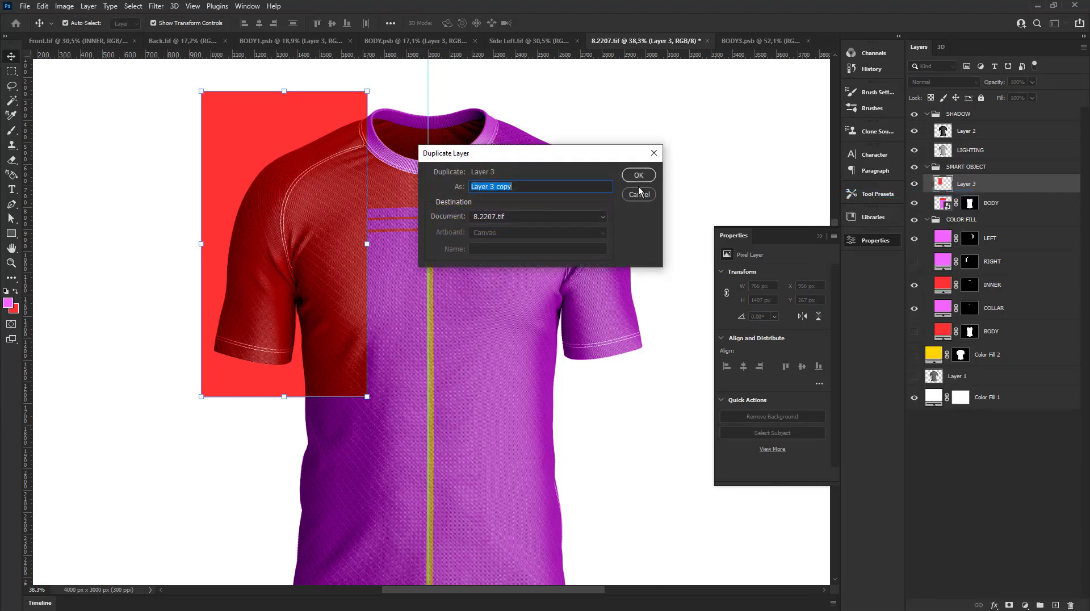
{"action": "left_click", "coordinate": [638, 176]}
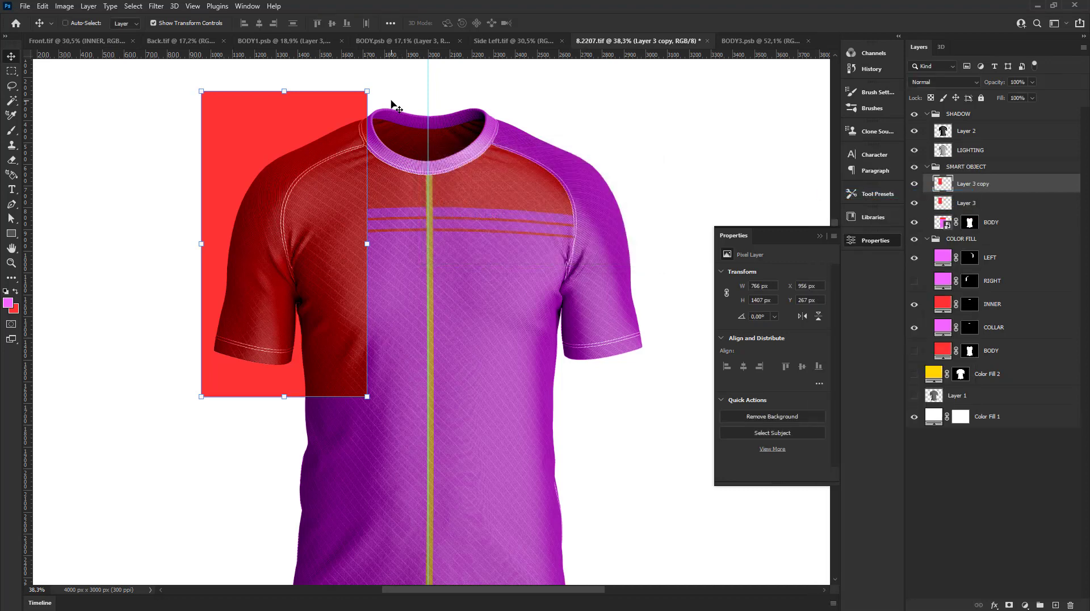
{"action": "key", "text": "ctrl+t"}
{"action": "left_click_drag", "start_coordinate": [247, 122], "coordinate": [548, 122]}
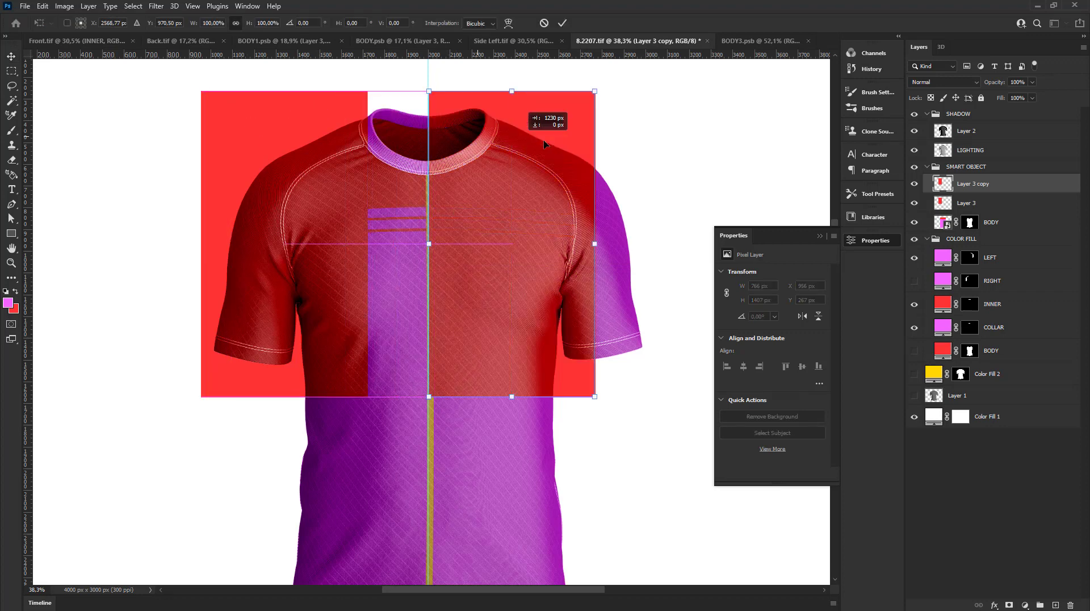
{"action": "left_click", "coordinate": [561, 24]}
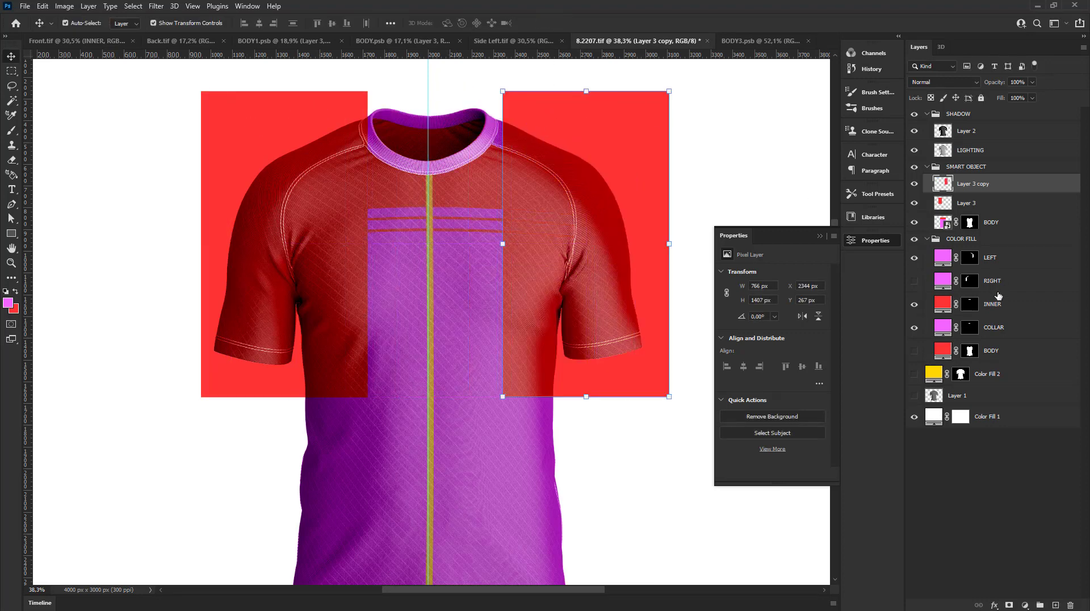
- Hide the LEFT sleeve colour and reselect the left-side red rectangle
{"action": "left_click", "coordinate": [914, 258]}
{"action": "scroll", "coordinate": [377, 143], "scroll_direction": "down", "scroll_amount": 3}
{"action": "left_click", "coordinate": [91, 510]}
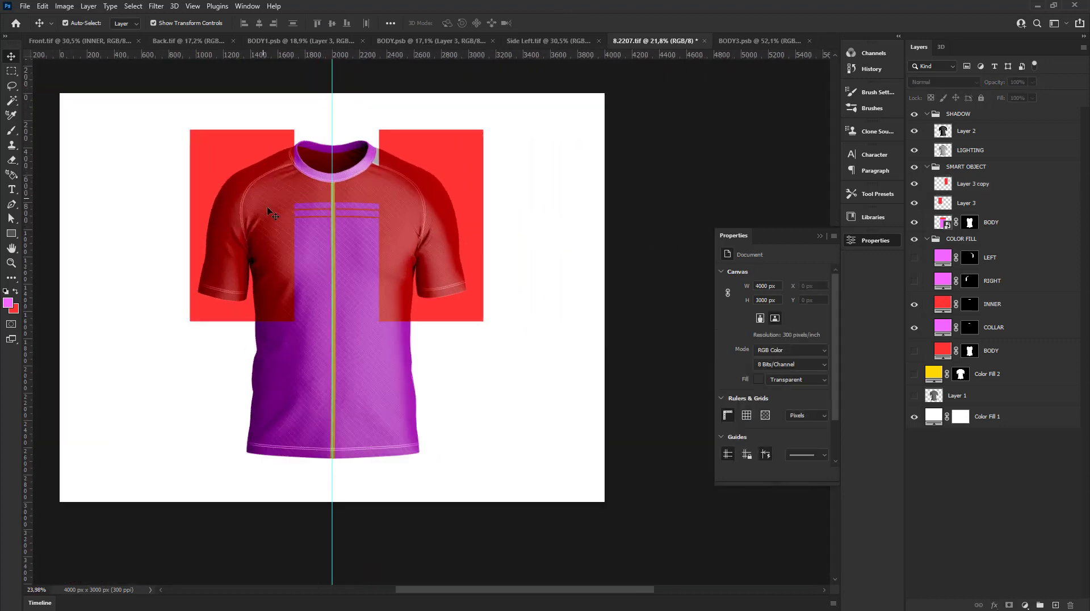
{"action": "scroll", "coordinate": [208, 158], "scroll_direction": "up", "scroll_amount": 2}
{"action": "left_click", "coordinate": [207, 157]}
{"action": "scroll", "coordinate": [216, 160], "scroll_direction": "up", "scroll_amount": 2}
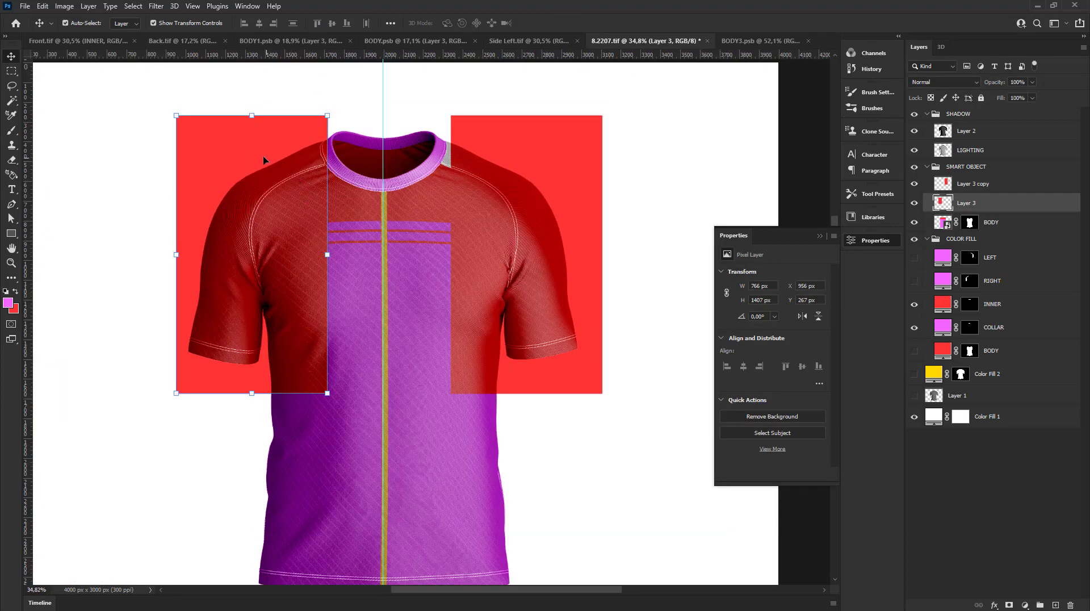
- Recolour the COLLAR fill to red ff3434, then reselect the left-side red rectangle layer
{"action": "double_click", "coordinate": [941, 329]}
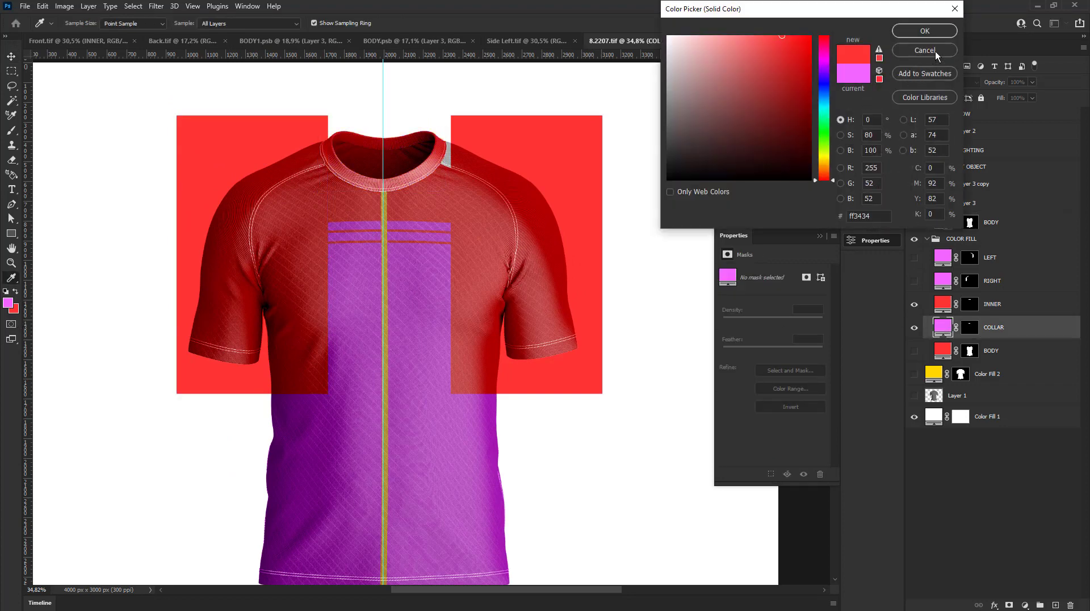
{"action": "left_click", "coordinate": [935, 33]}
{"action": "key", "text": "v"}
{"action": "scroll", "coordinate": [397, 250], "scroll_direction": "down", "scroll_amount": 2}
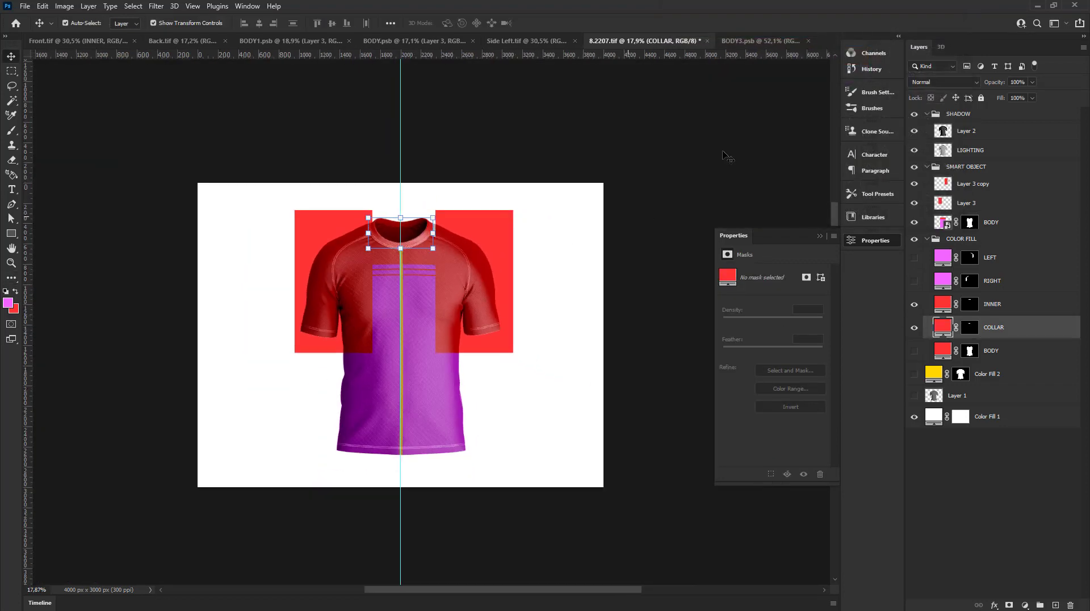
{"action": "scroll", "coordinate": [400, 253], "scroll_direction": "up", "scroll_amount": 2}
{"action": "left_click", "coordinate": [290, 338]}
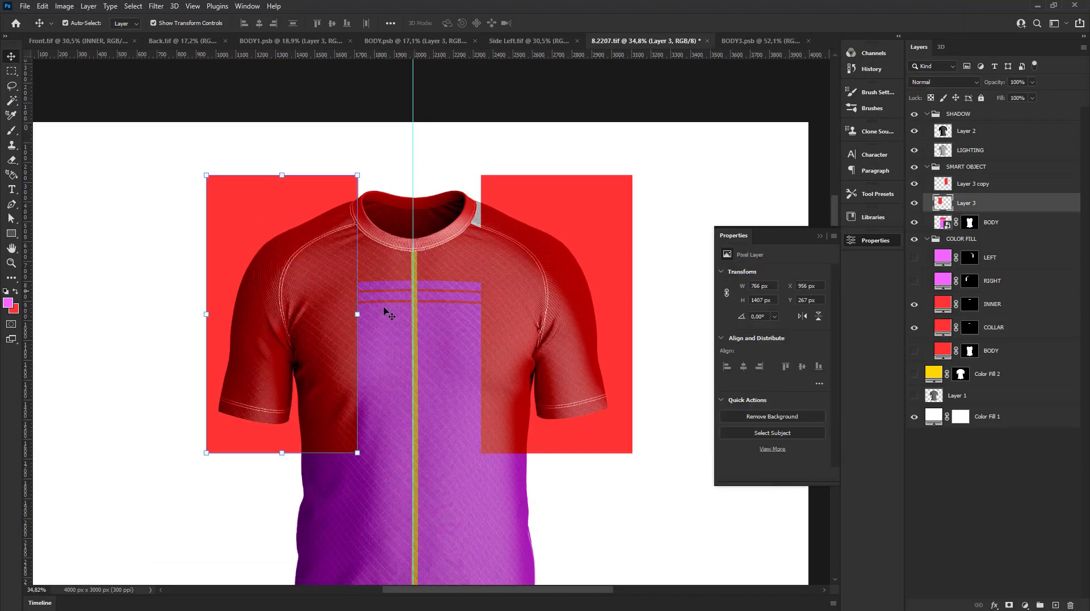
{"action": "scroll", "coordinate": [356, 285], "scroll_direction": "down", "scroll_amount": 2}
{"action": "scroll", "coordinate": [329, 326], "scroll_direction": "up", "scroll_amount": 2}
- Rename Layer 3 to RIGHT and Layer 3 copy to LEFT, then select RIGHT
{"action": "double_click", "coordinate": [968, 203]}
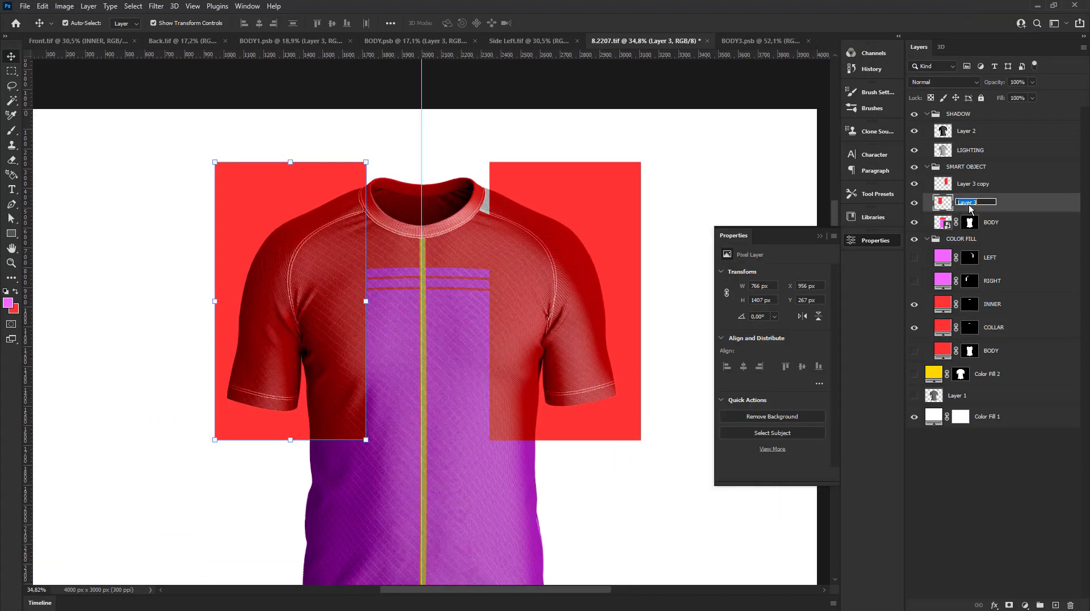
{"action": "type", "text": "RIGHT"}
{"action": "key", "text": "Return"}
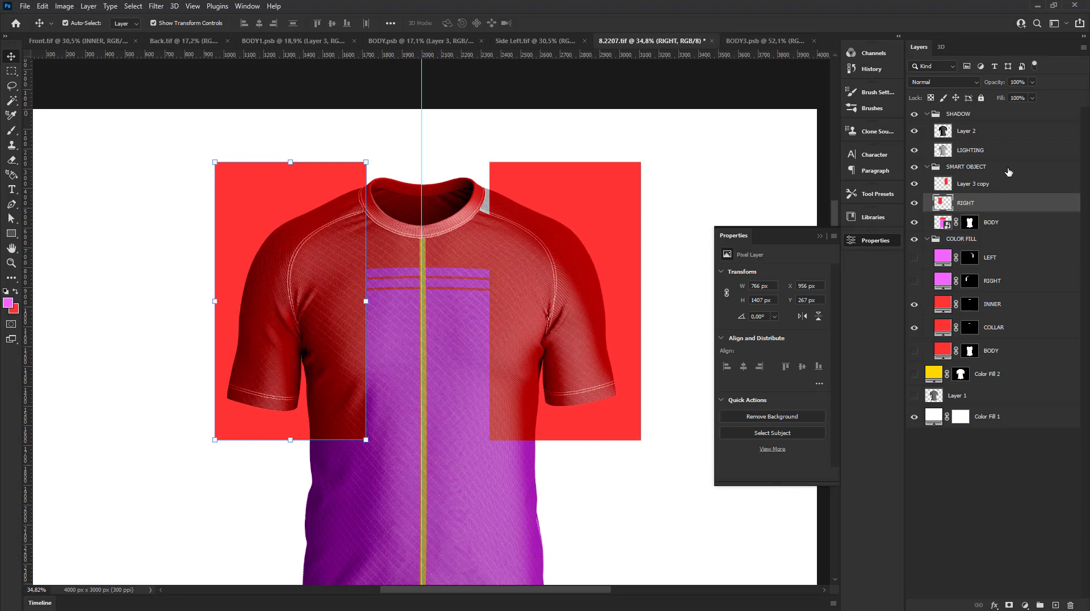
{"action": "double_click", "coordinate": [981, 184]}
{"action": "type", "text": "LEFT"}
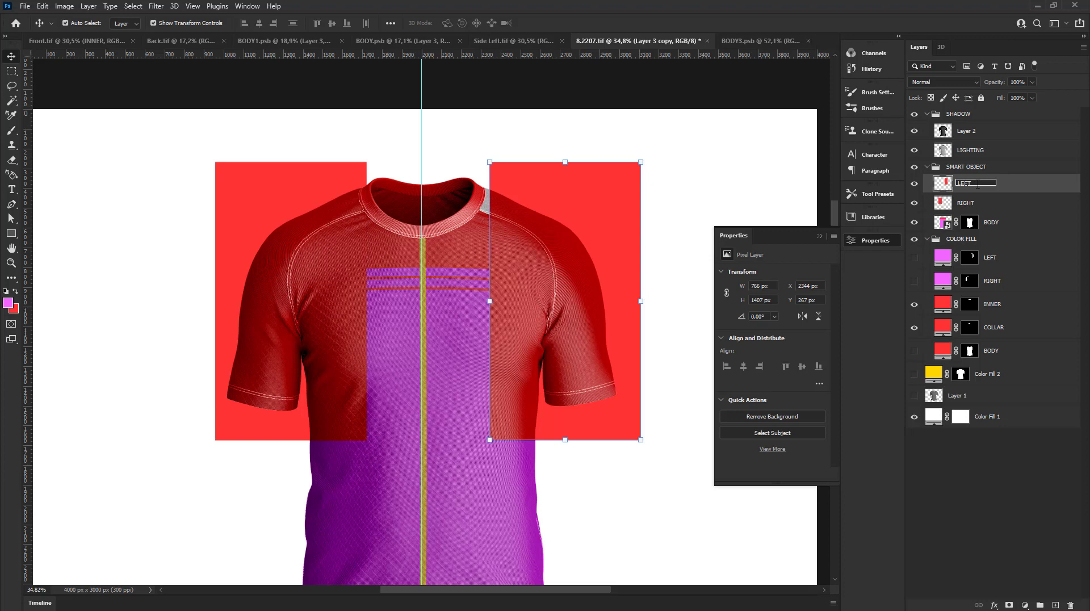
{"action": "key", "text": "Return"}
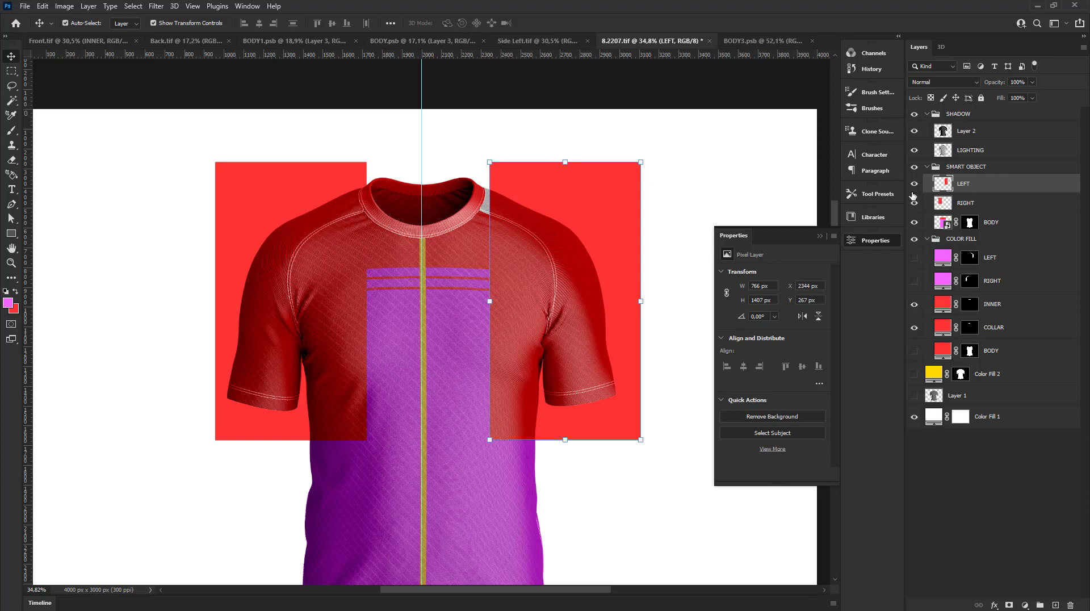
{"action": "scroll", "coordinate": [307, 219], "scroll_direction": "down", "scroll_amount": 2}
{"action": "left_click", "coordinate": [965, 203]}
{"action": "scroll", "coordinate": [431, 318], "scroll_direction": "up", "scroll_amount": 3}
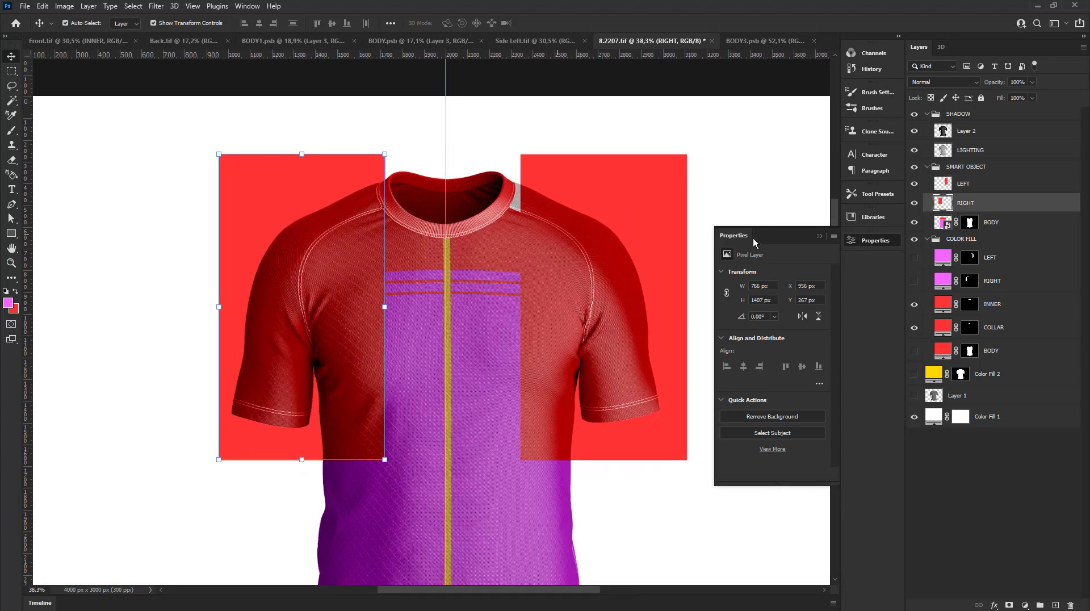
- Convert RIGHT to a smart object and copy the yellow strip from BODY3 into it
{"action": "right_click", "coordinate": [993, 204]}
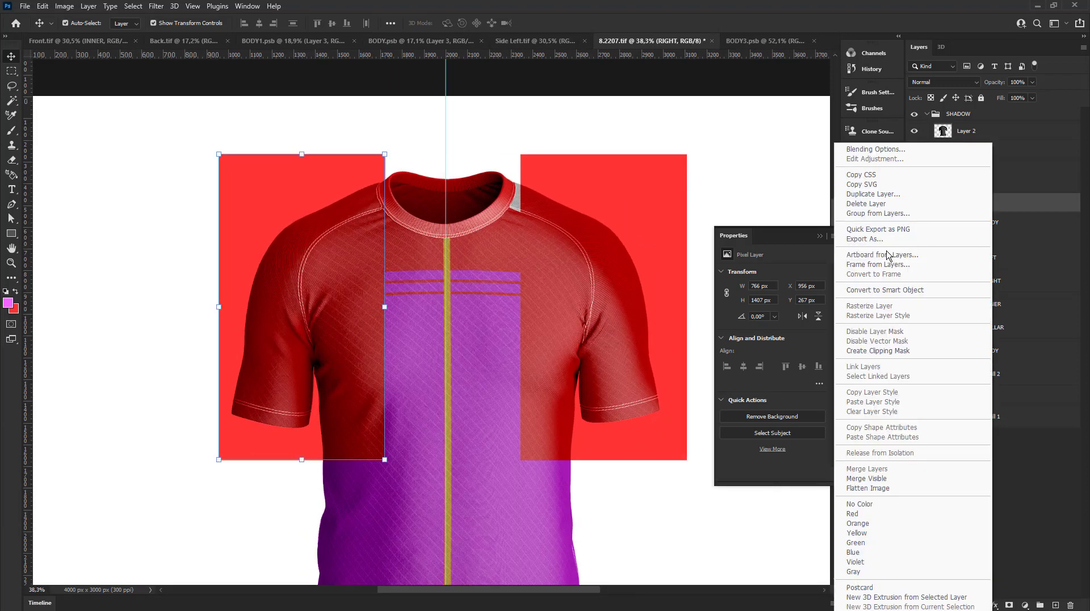
{"action": "left_click", "coordinate": [889, 290]}
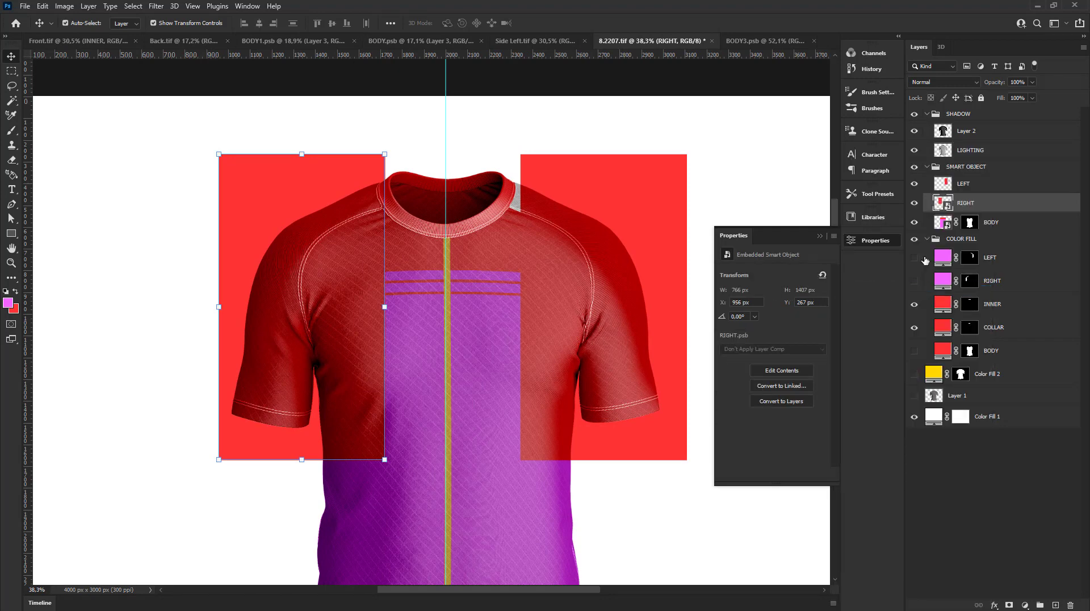
{"action": "double_click", "coordinate": [947, 205]}
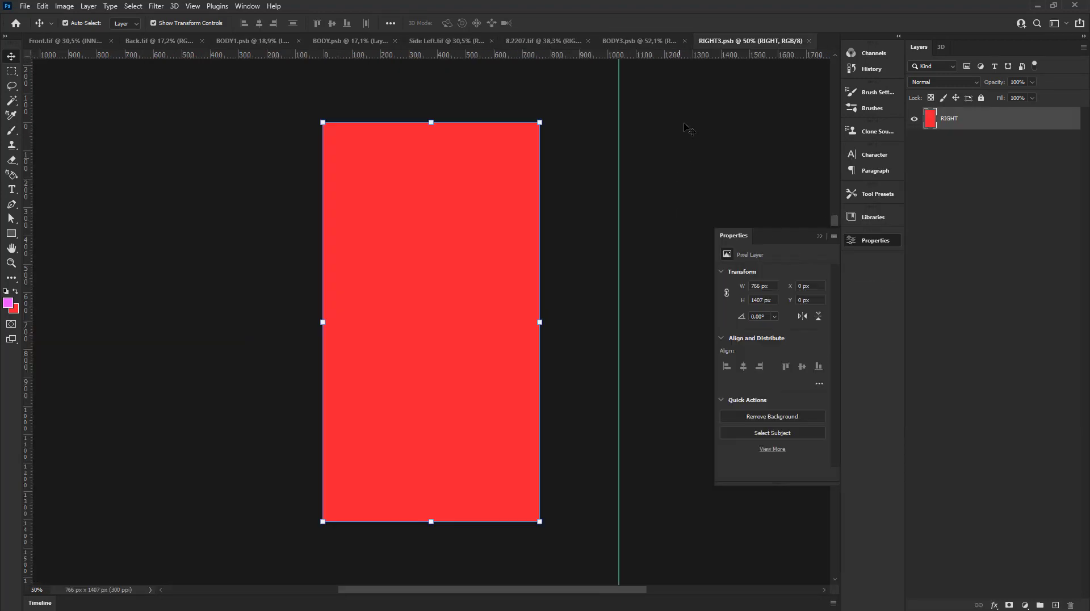
{"action": "left_click", "coordinate": [659, 46]}
{"action": "mouse_move", "coordinate": [474, 160]}
{"action": "left_mouse_down"}
{"action": "mouse_move", "coordinate": [740, 46]}
{"action": "mouse_move", "coordinate": [466, 264]}
{"action": "left_mouse_up"}
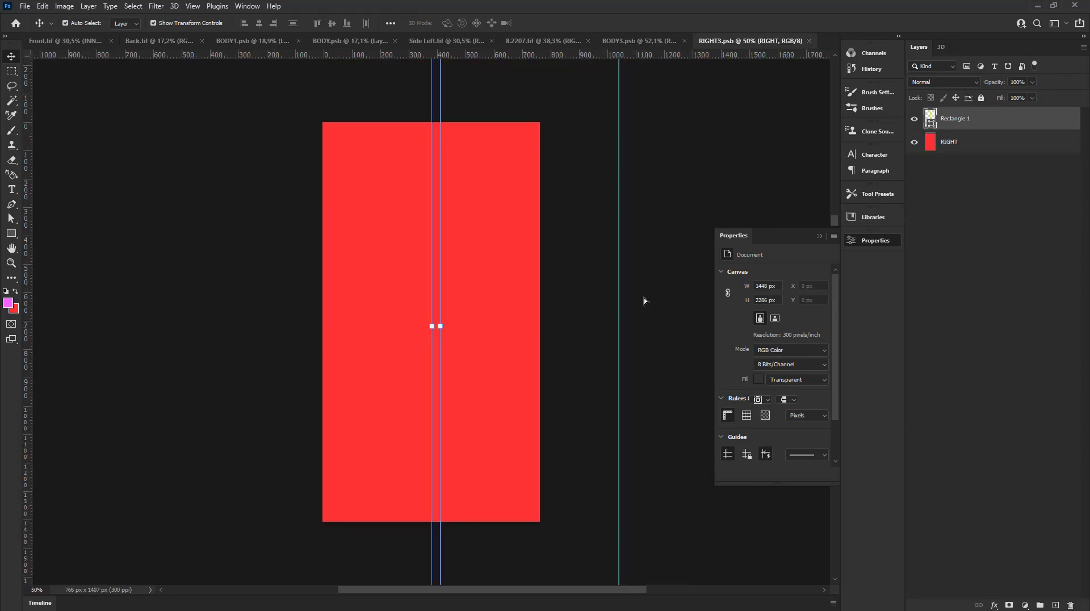
- Centre the yellow strip horizontally on the red rectangle, save, and return to the mockup
{"action": "left_click", "coordinate": [978, 147], "text": "shift"}
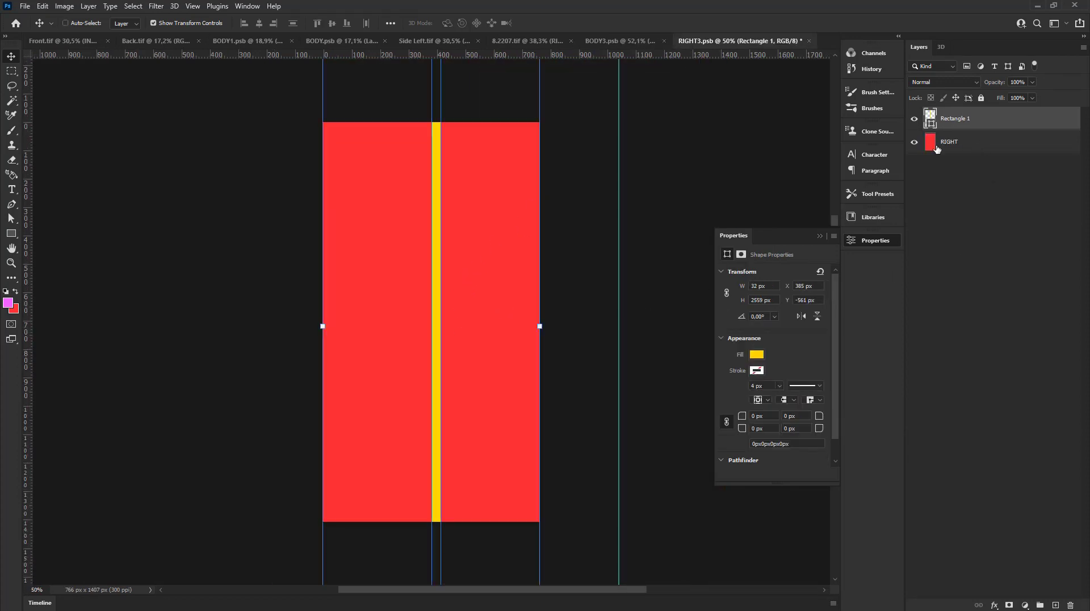
{"action": "left_click", "coordinate": [257, 23]}
{"action": "scroll", "coordinate": [436, 288], "scroll_direction": "down", "scroll_amount": 3}
{"action": "left_click", "coordinate": [663, 244]}
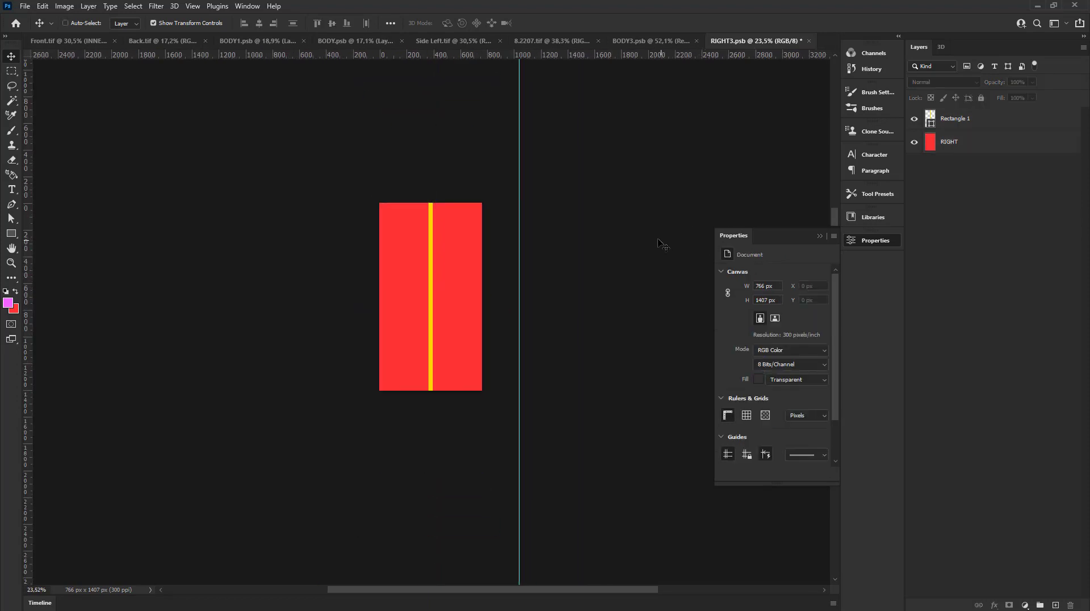
{"action": "key", "text": "ctrl+s"}
{"action": "left_click", "coordinate": [523, 40]}
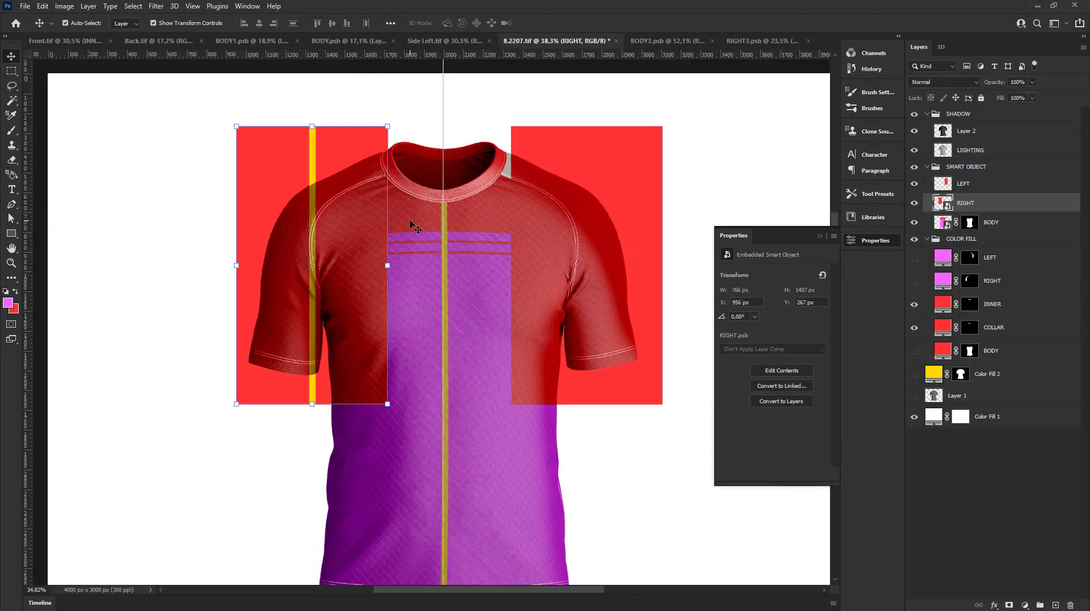
- Rotate the striped RIGHT panel about 21°, nudge it, then rotate it further to about 29°
{"action": "scroll", "coordinate": [412, 225], "scroll_direction": "down", "scroll_amount": 3}
{"action": "scroll", "coordinate": [391, 180], "scroll_direction": "up", "scroll_amount": 3}
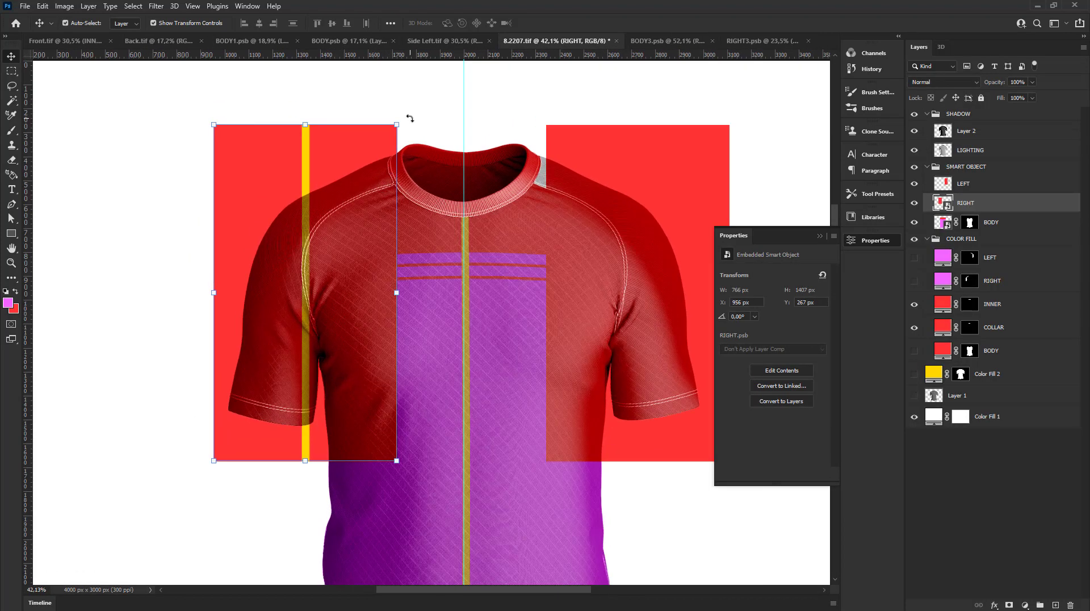
{"action": "left_click_drag", "start_coordinate": [409, 118], "coordinate": [451, 181]}
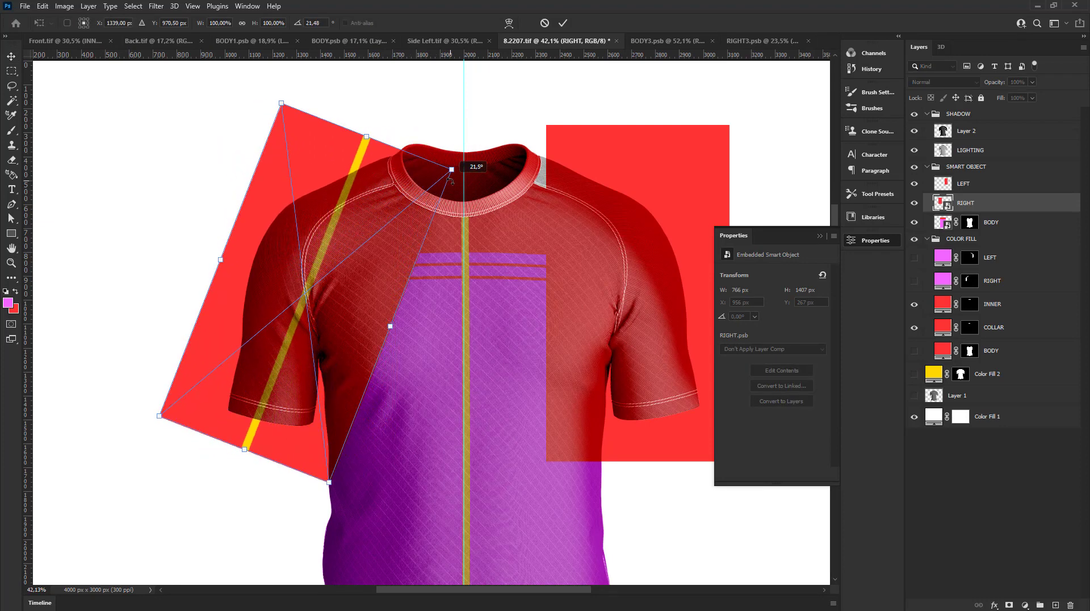
{"action": "scroll", "coordinate": [392, 162], "scroll_direction": "up", "scroll_amount": 1}
{"action": "left_click_drag", "start_coordinate": [348, 175], "coordinate": [362, 165]}
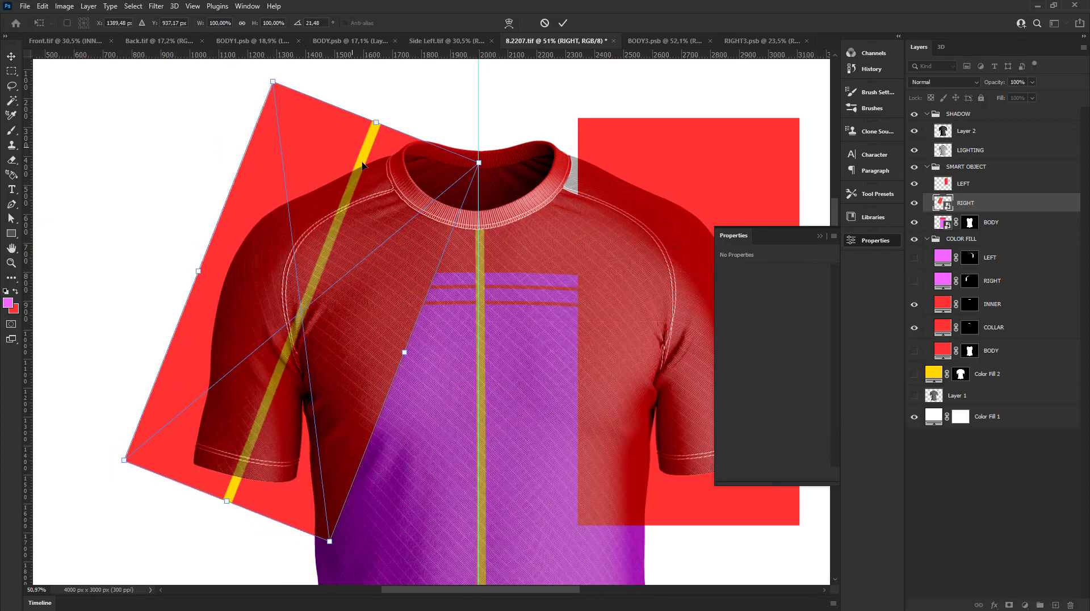
{"action": "scroll", "coordinate": [362, 166], "scroll_direction": "down", "scroll_amount": 1}
{"action": "left_click", "coordinate": [562, 23]}
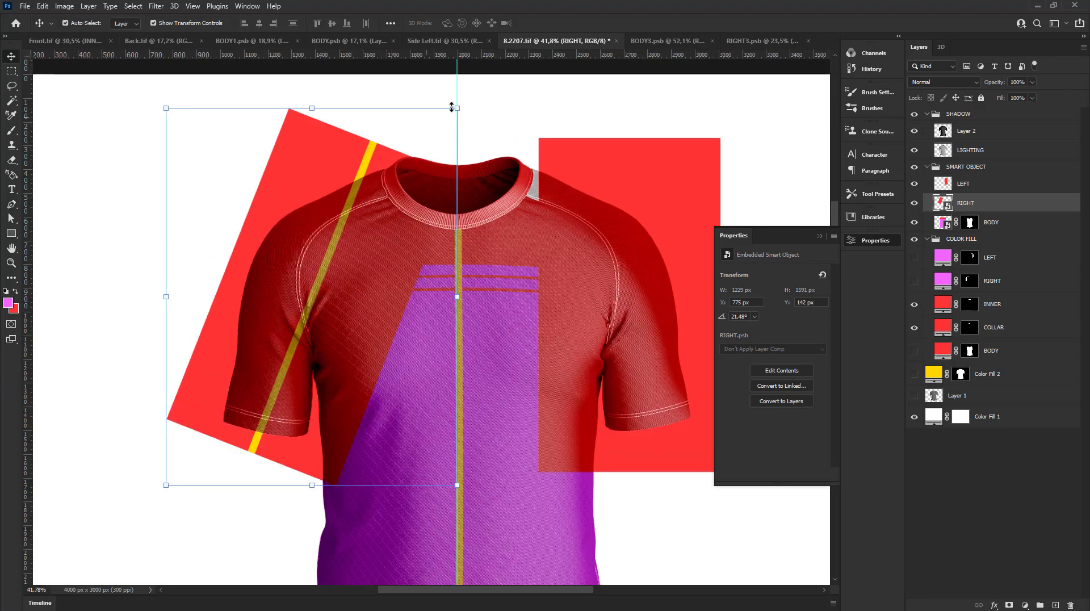
{"action": "left_click_drag", "start_coordinate": [462, 99], "coordinate": [486, 133]}
- Warp the RIGHT panel, pushing its left edge and yellow stripe outward to the left
{"action": "left_click", "coordinate": [508, 23]}
{"action": "scroll", "coordinate": [262, 263], "scroll_direction": "up", "scroll_amount": 2}
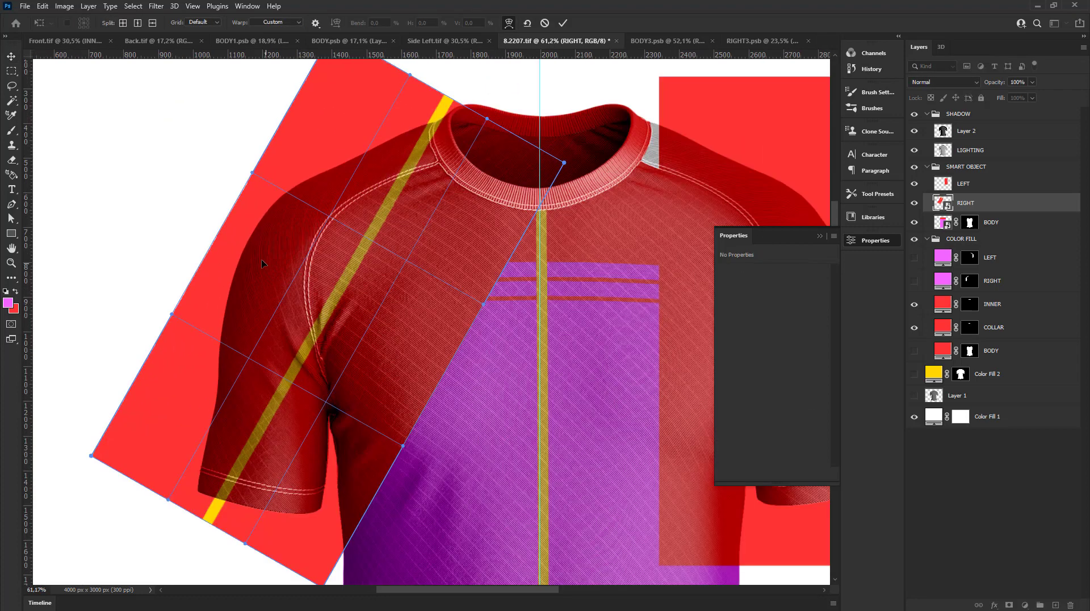
{"action": "left_click_drag", "start_coordinate": [248, 251], "coordinate": [219, 239]}
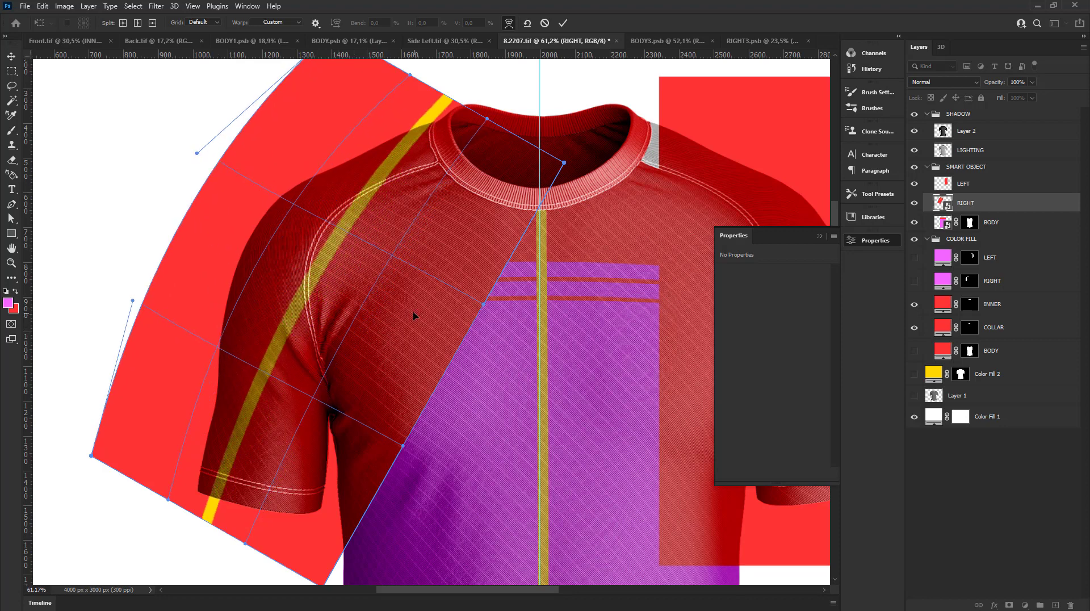
{"action": "left_click_drag", "start_coordinate": [413, 317], "coordinate": [352, 279]}
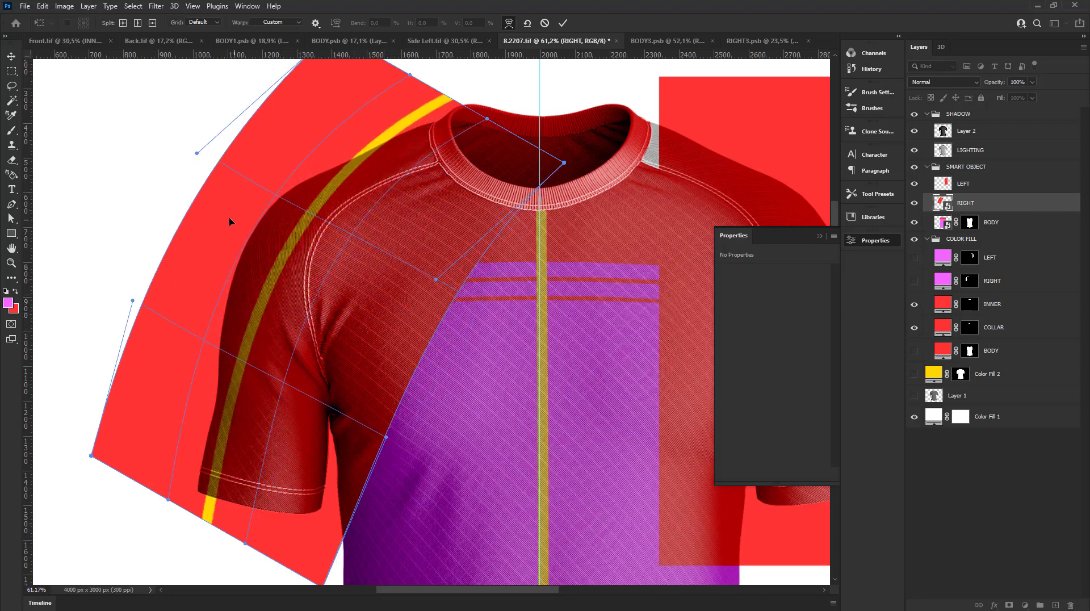
{"action": "left_click_drag", "start_coordinate": [230, 221], "coordinate": [189, 216]}
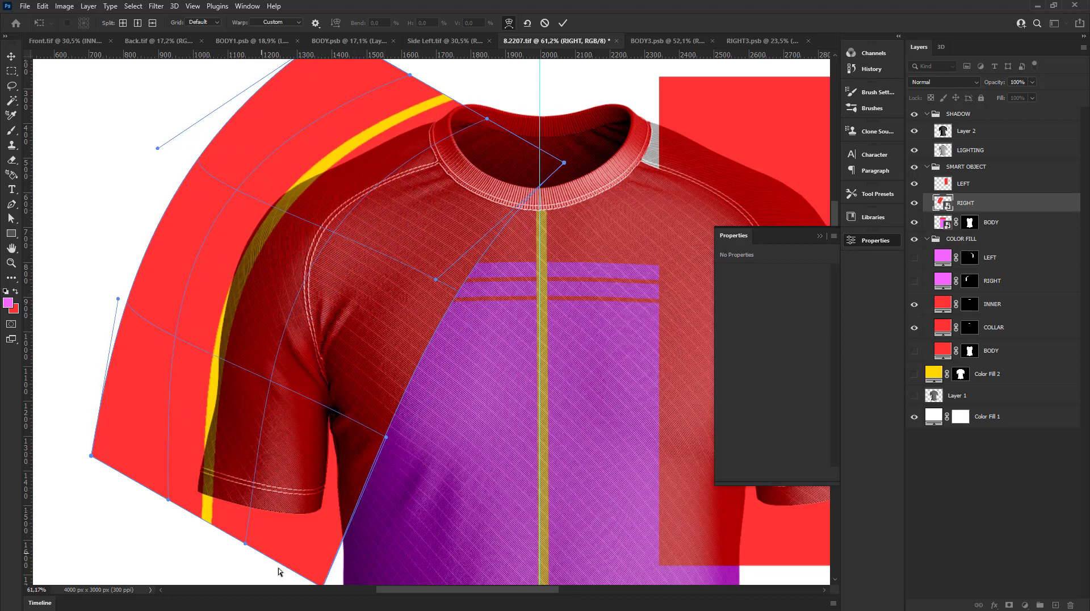
{"action": "scroll", "coordinate": [301, 573], "scroll_direction": "down", "scroll_amount": 1}
- Shape the warp's lower edge, collar side and shoulder along the sleeve, then apply it
{"action": "left_click_drag", "start_coordinate": [333, 545], "coordinate": [354, 500]}
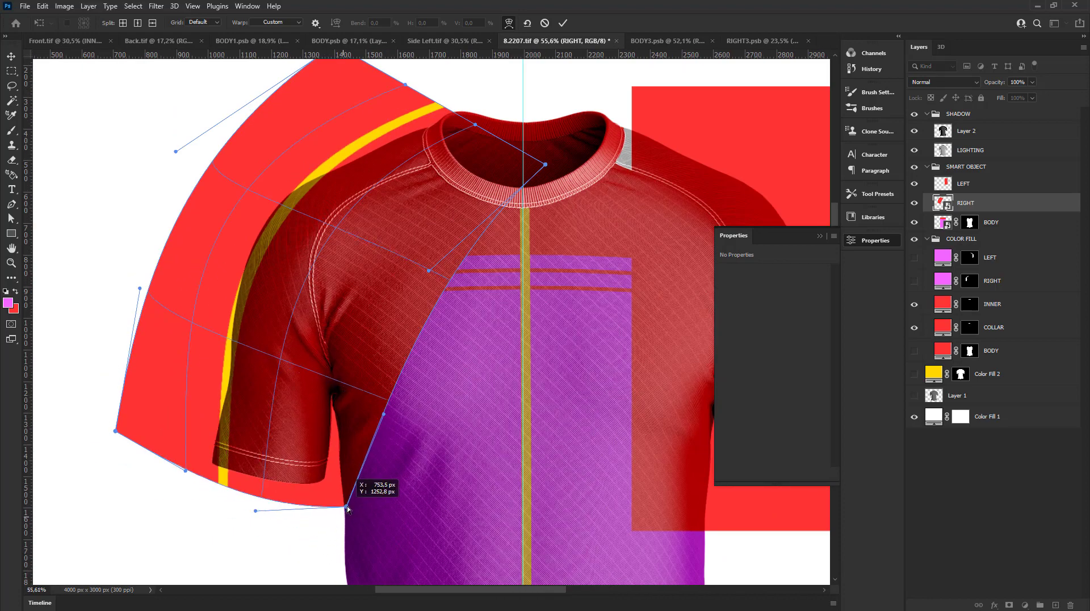
{"action": "mouse_move", "coordinate": [189, 474]}
{"action": "left_mouse_down"}
{"action": "mouse_move", "coordinate": [158, 467]}
{"action": "mouse_move", "coordinate": [172, 449]}
{"action": "left_mouse_up"}
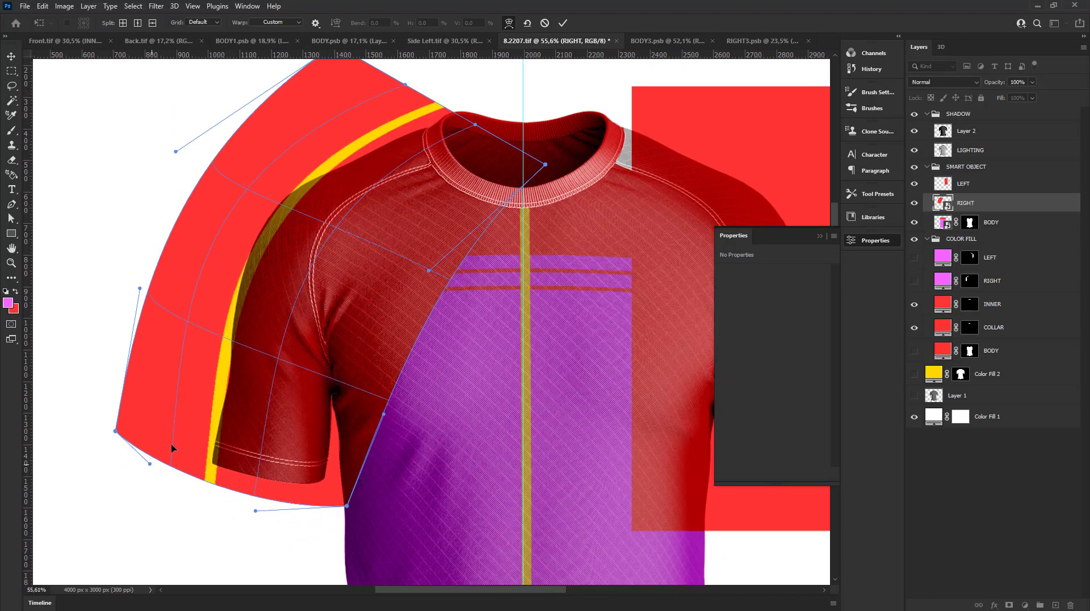
{"action": "scroll", "coordinate": [340, 369], "scroll_direction": "down", "scroll_amount": 2}
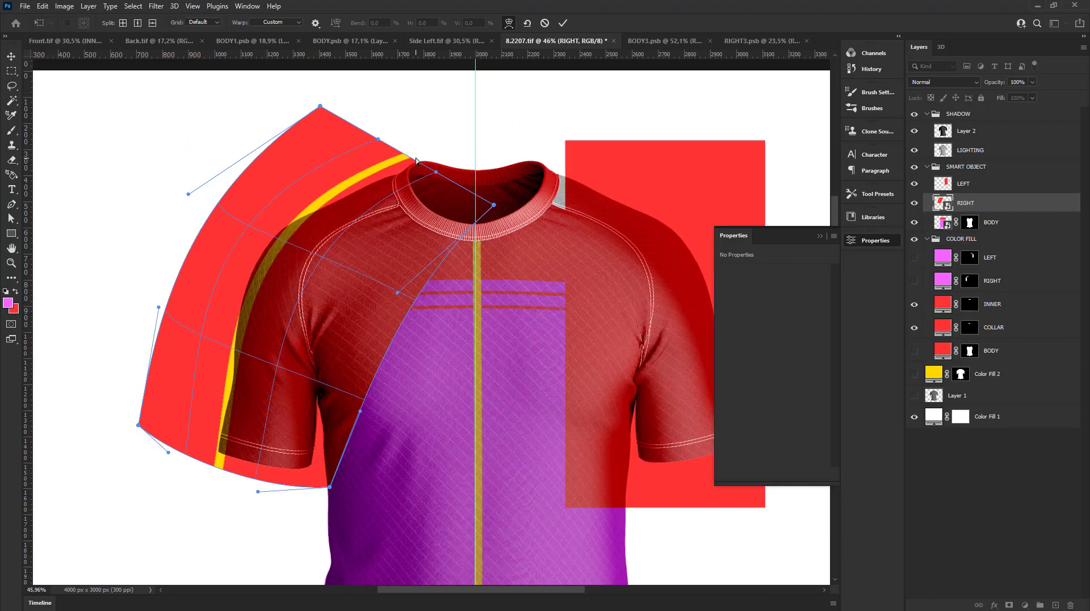
{"action": "scroll", "coordinate": [505, 220], "scroll_direction": "up", "scroll_amount": 2}
{"action": "left_click_drag", "start_coordinate": [510, 215], "coordinate": [482, 245]}
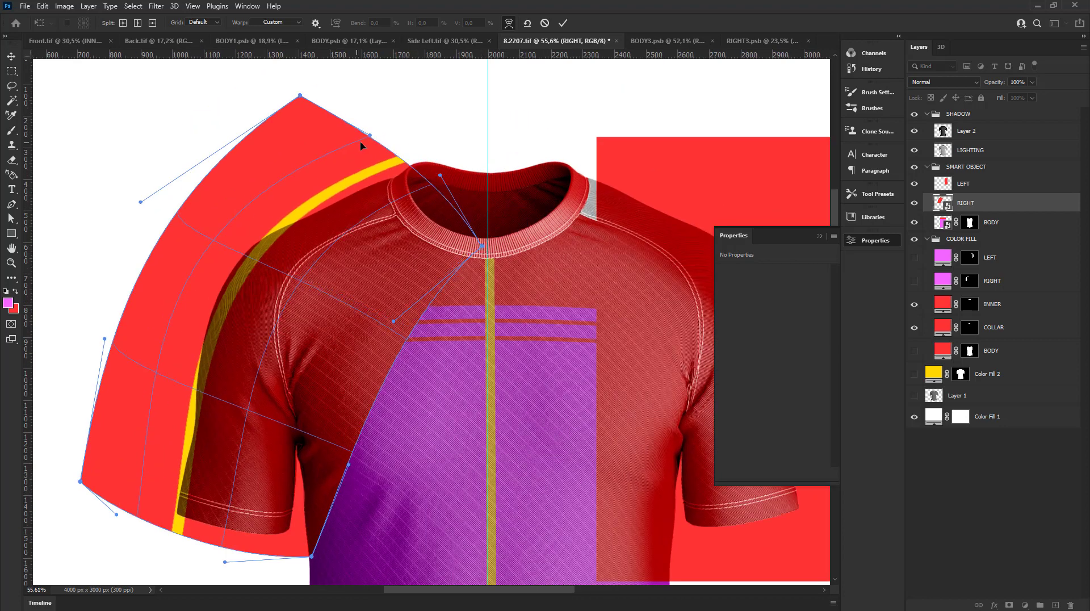
{"action": "left_click_drag", "start_coordinate": [369, 136], "coordinate": [413, 178]}
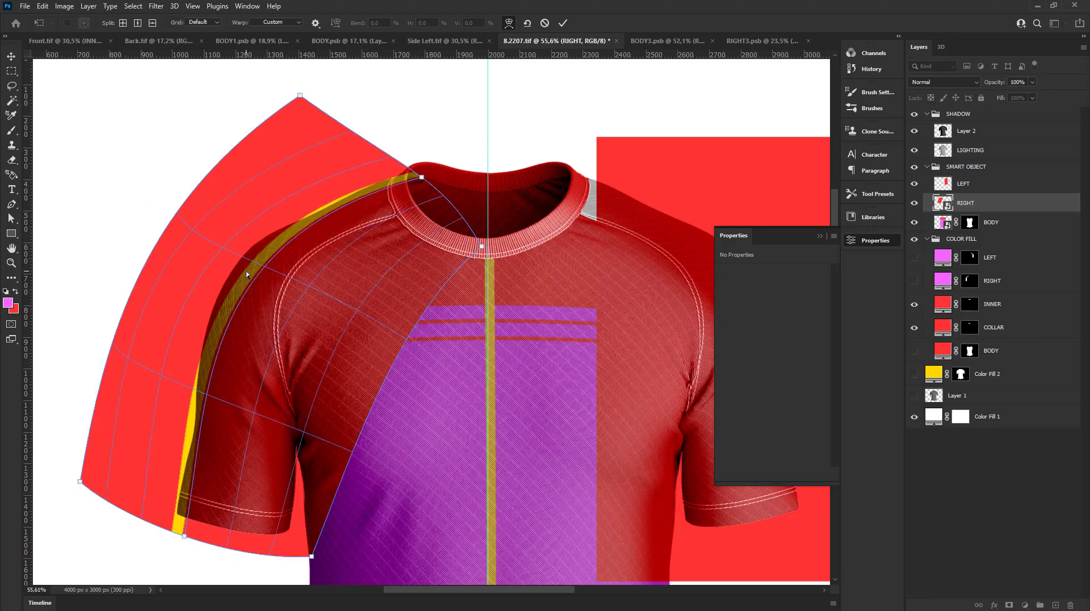
{"action": "mouse_move", "coordinate": [267, 269]}
{"action": "left_mouse_down"}
{"action": "mouse_move", "coordinate": [255, 261]}
{"action": "mouse_move", "coordinate": [332, 212]}
{"action": "left_mouse_up"}
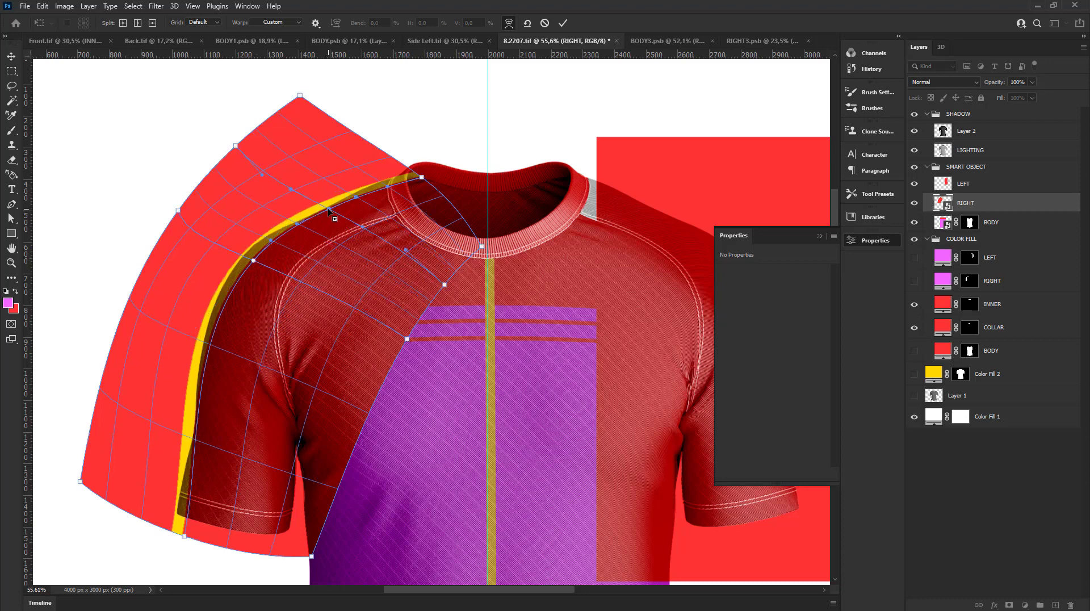
{"action": "scroll", "coordinate": [333, 213], "scroll_direction": "down", "scroll_amount": 2}
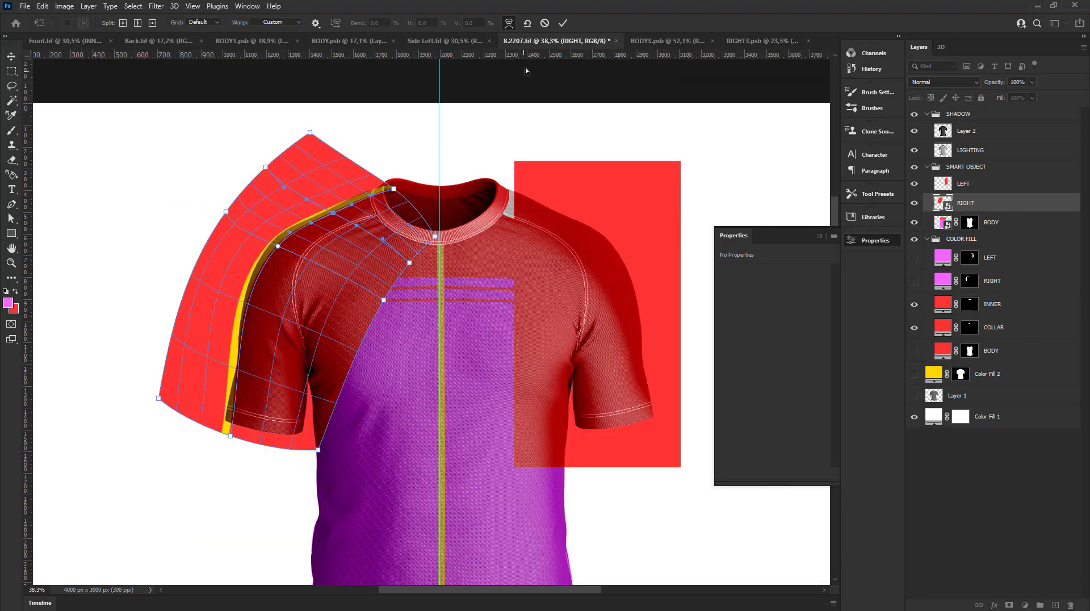
{"action": "left_click", "coordinate": [562, 23]}
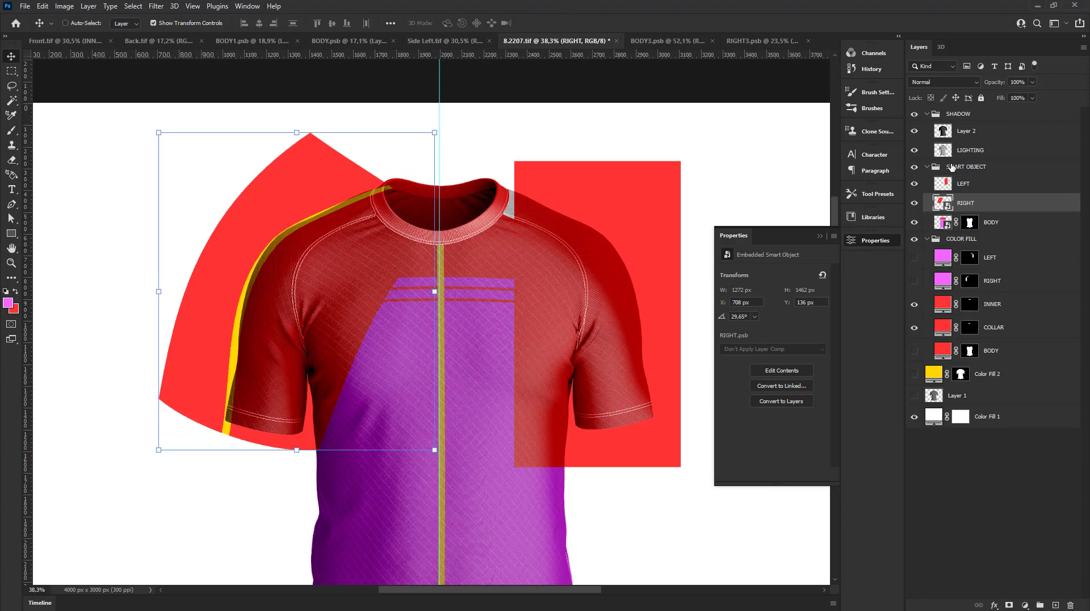
- Copy the sleeve mask onto RIGHT and select the LEFT red rectangle
{"action": "mouse_move", "coordinate": [963, 267]}
{"action": "left_mouse_down"}
{"action": "mouse_move", "coordinate": [966, 277]}
{"action": "mouse_move", "coordinate": [968, 203]}
{"action": "left_mouse_up"}
{"action": "scroll", "coordinate": [278, 321], "scroll_direction": "down", "scroll_amount": 4}
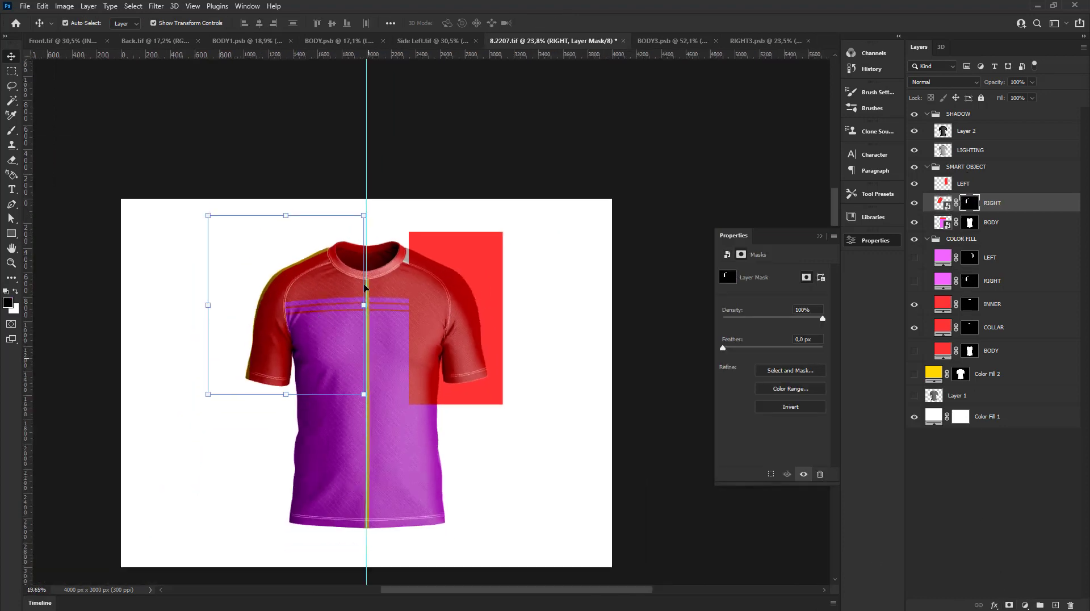
{"action": "left_click", "coordinate": [426, 255]}
{"action": "scroll", "coordinate": [398, 318], "scroll_direction": "up", "scroll_amount": 3}
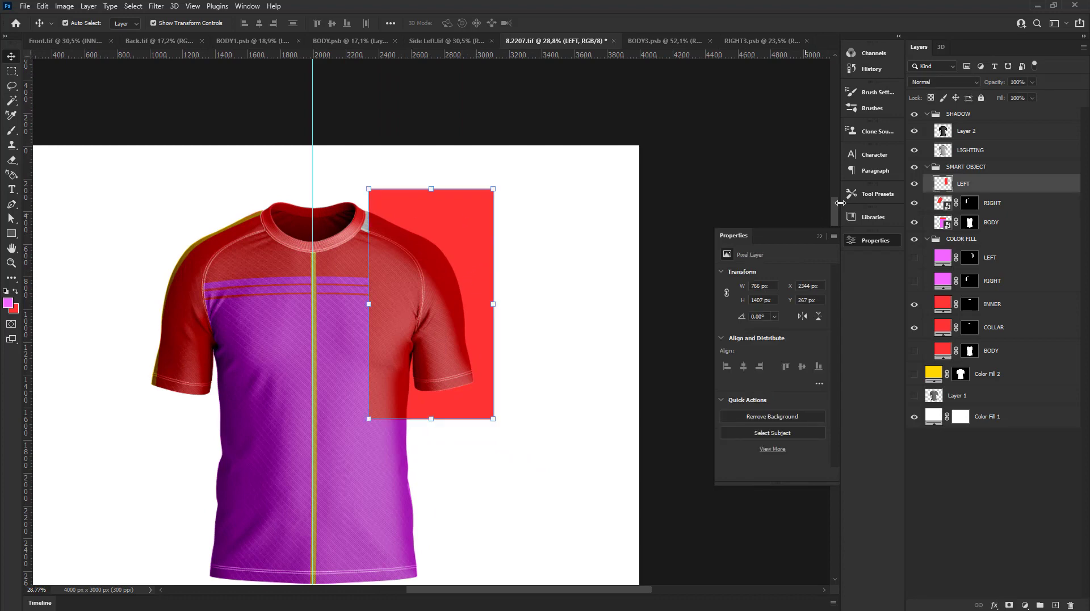
- Convert LEFT to a smart object and drag the yellow stripe in from RIGHT3
{"action": "right_click", "coordinate": [977, 181]}
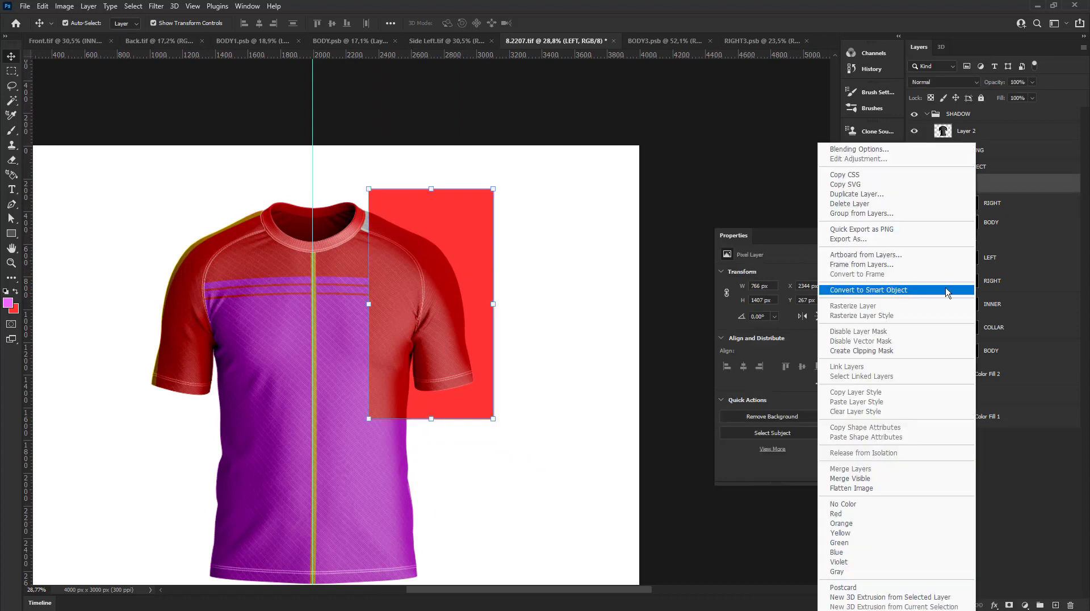
{"action": "left_click", "coordinate": [887, 290]}
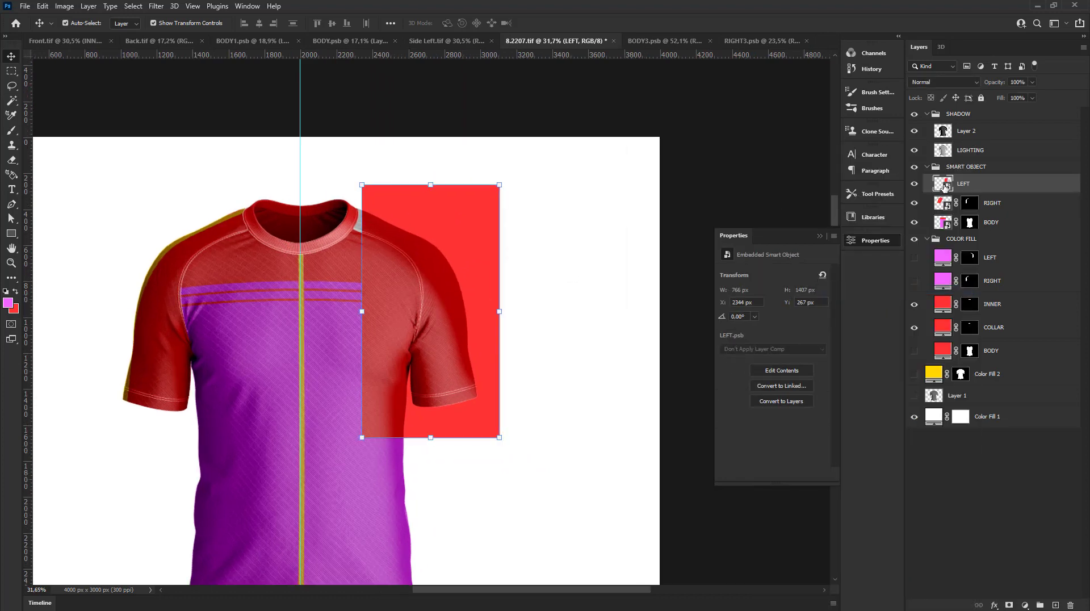
{"action": "double_click", "coordinate": [944, 185]}
{"action": "left_click", "coordinate": [661, 41]}
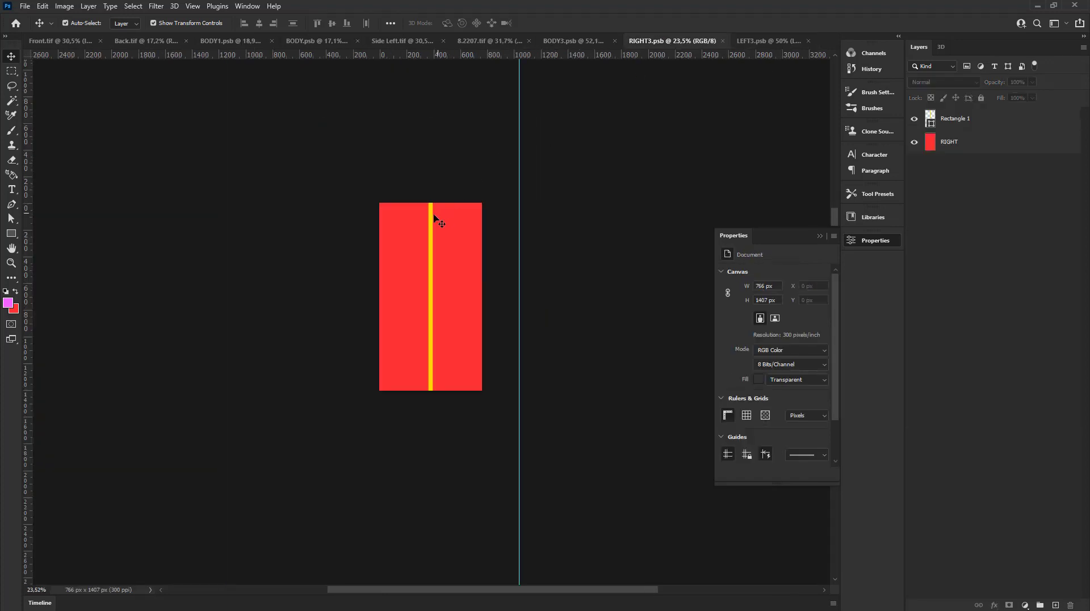
{"action": "left_click_drag", "start_coordinate": [435, 219], "coordinate": [758, 42]}
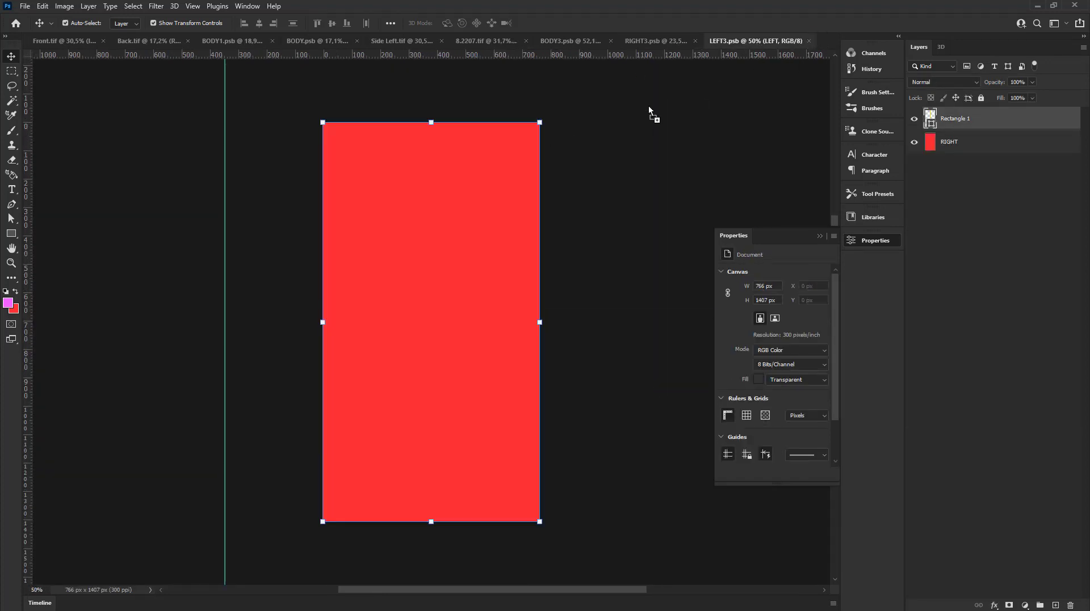
{"action": "left_click_drag", "start_coordinate": [438, 275], "coordinate": [429, 289]}
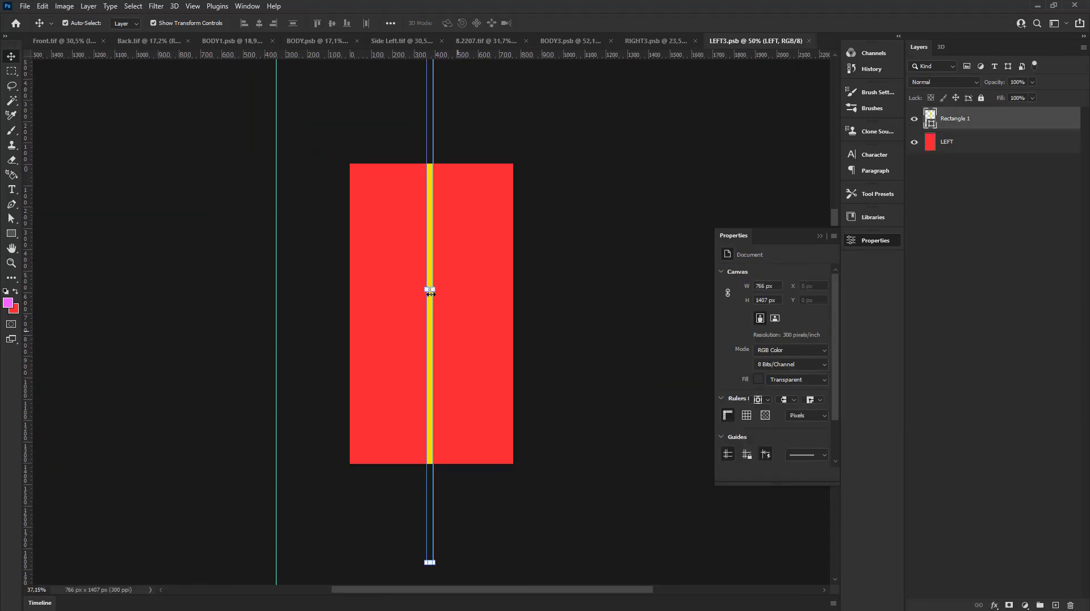
- Centre the stripe horizontally on the red panel, save LEFT3, and return to the mockup
{"action": "left_click", "coordinate": [994, 147], "text": "shift"}
{"action": "left_click", "coordinate": [259, 23]}
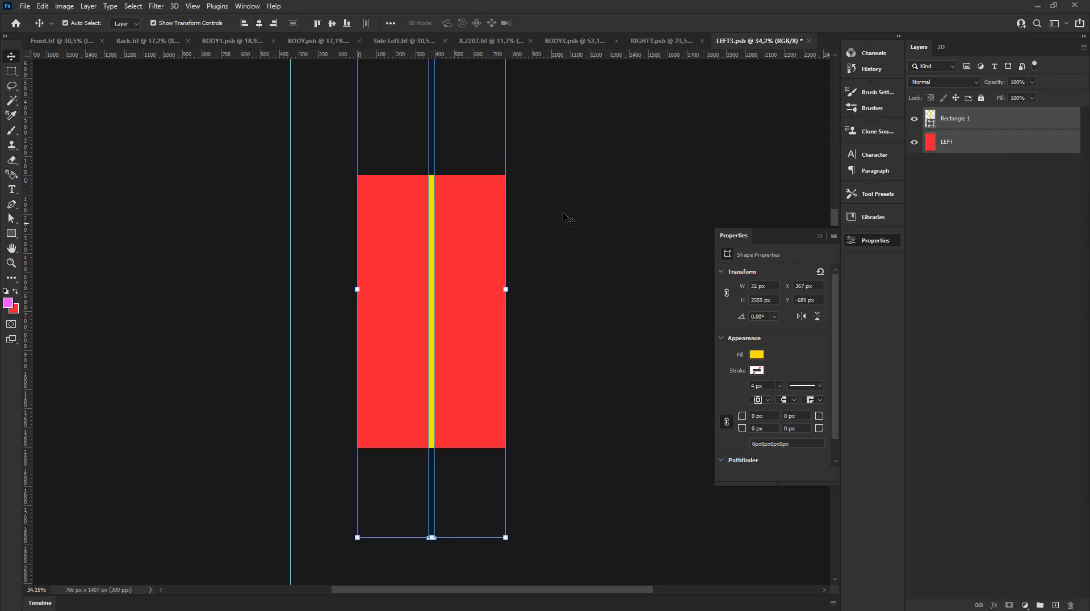
{"action": "left_click", "coordinate": [569, 218]}
{"action": "key", "text": "ctrl+s"}
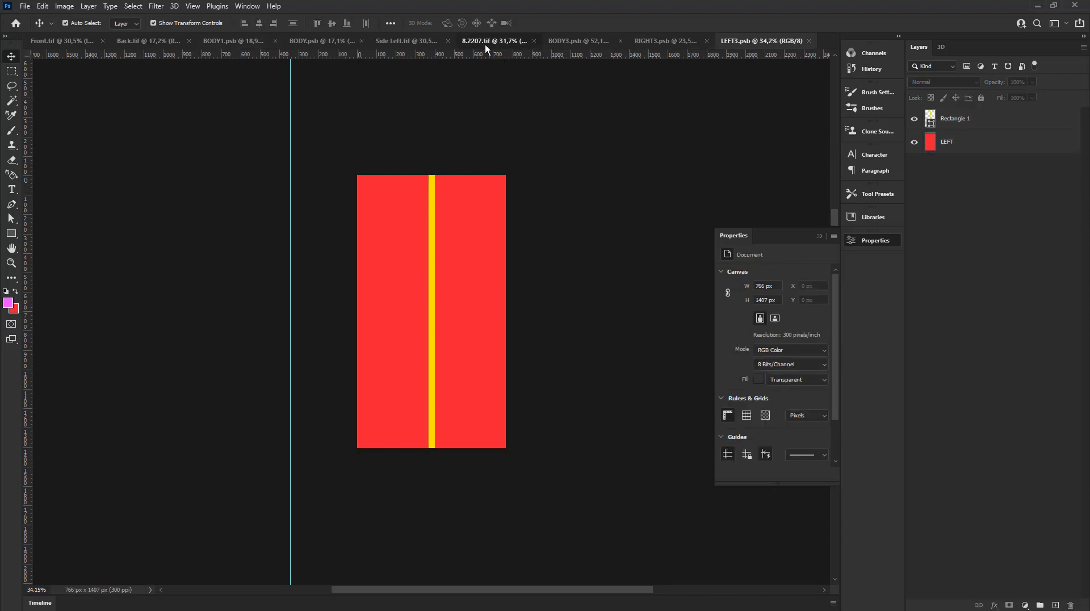
{"action": "left_click", "coordinate": [484, 44]}
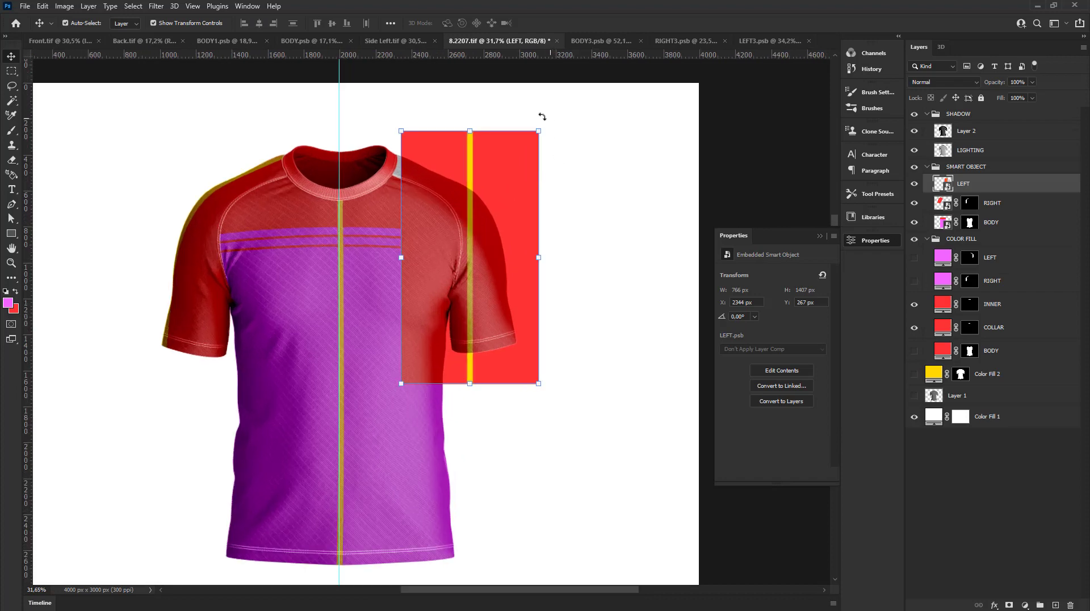
- Rotate the LEFT panel about -19° and warp its outer and lower edges
{"action": "mouse_move", "coordinate": [542, 117]}
{"action": "left_mouse_down"}
{"action": "mouse_move", "coordinate": [474, 158]}
{"action": "mouse_move", "coordinate": [425, 142]}
{"action": "left_mouse_up"}
{"action": "key", "text": "ctrl+plus"}
{"action": "left_click", "coordinate": [508, 22]}
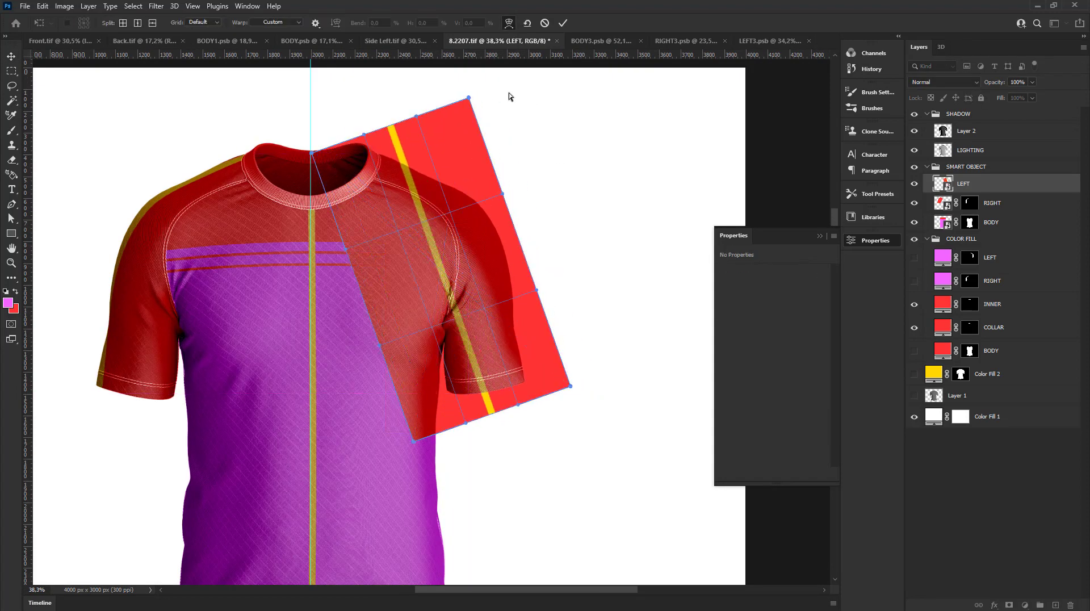
{"action": "left_click_drag", "start_coordinate": [516, 264], "coordinate": [549, 255]}
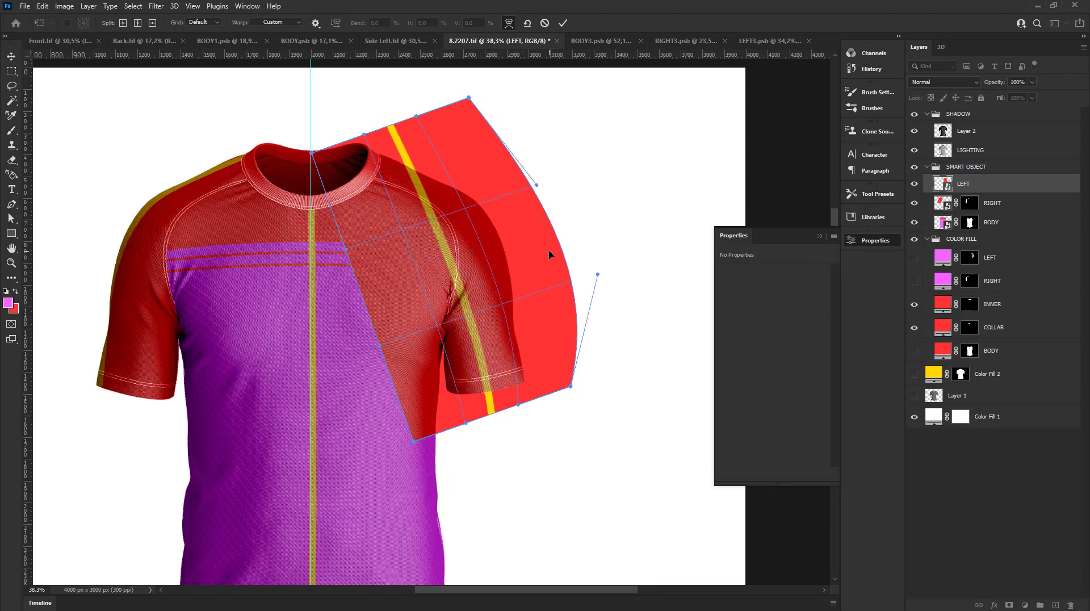
{"action": "left_click_drag", "start_coordinate": [384, 302], "coordinate": [416, 287]}
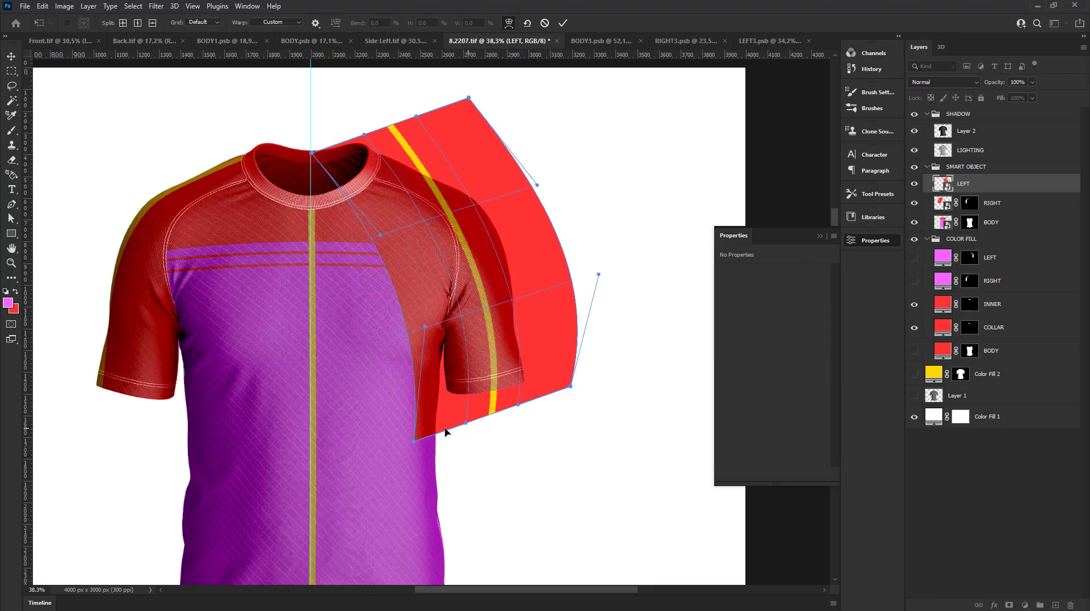
{"action": "left_click_drag", "start_coordinate": [414, 438], "coordinate": [410, 414]}
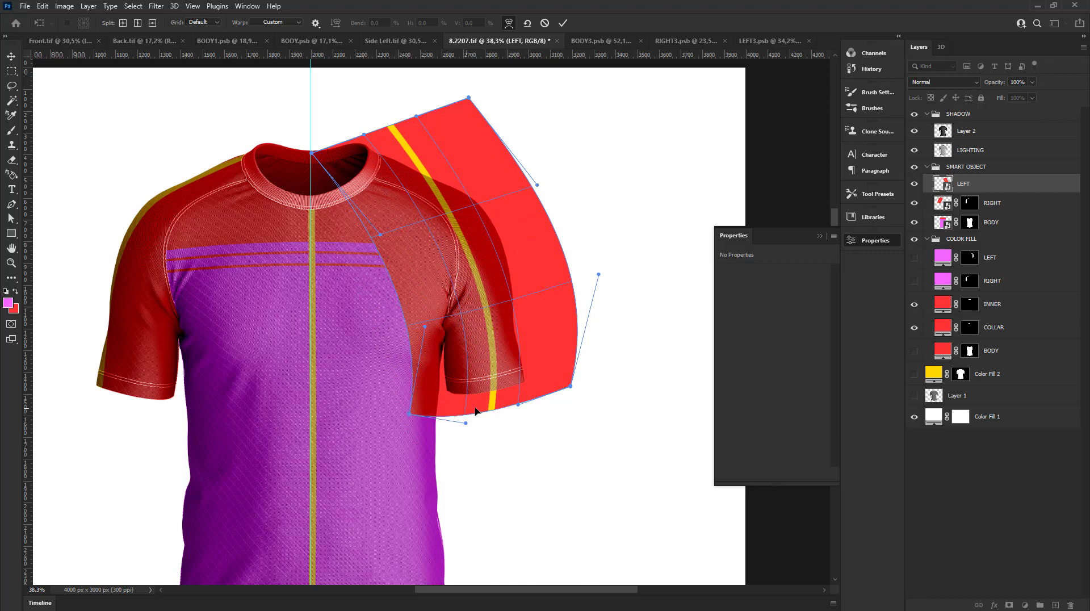
{"action": "left_click_drag", "start_coordinate": [534, 401], "coordinate": [603, 381]}
{"action": "left_click_drag", "start_coordinate": [533, 243], "coordinate": [503, 208]}
- Curve the top edge along the shoulder and the stripe along the sleeve seam, then apply
{"action": "left_click_drag", "start_coordinate": [314, 158], "coordinate": [316, 196]}
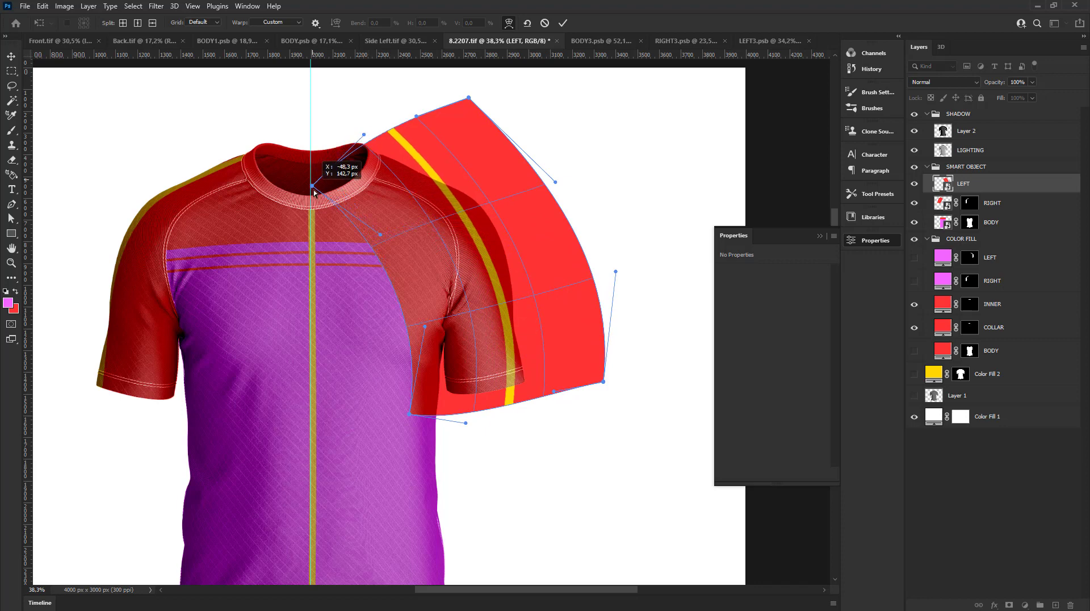
{"action": "mouse_move", "coordinate": [413, 117]}
{"action": "left_mouse_down"}
{"action": "mouse_move", "coordinate": [369, 131]}
{"action": "mouse_move", "coordinate": [338, 163]}
{"action": "left_mouse_up"}
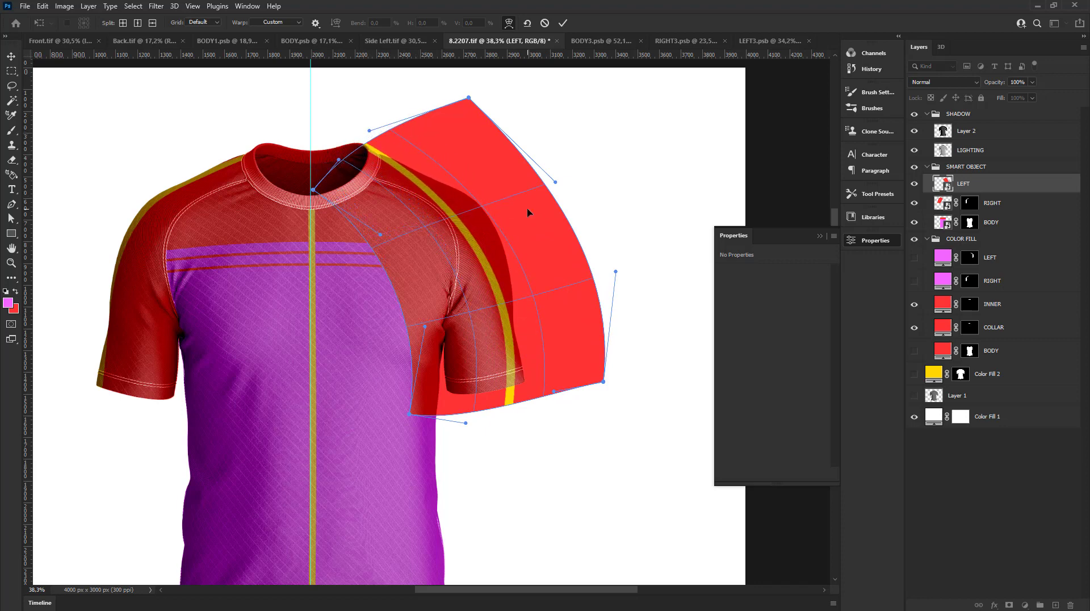
{"action": "scroll", "coordinate": [527, 212], "scroll_direction": "up", "scroll_amount": 2}
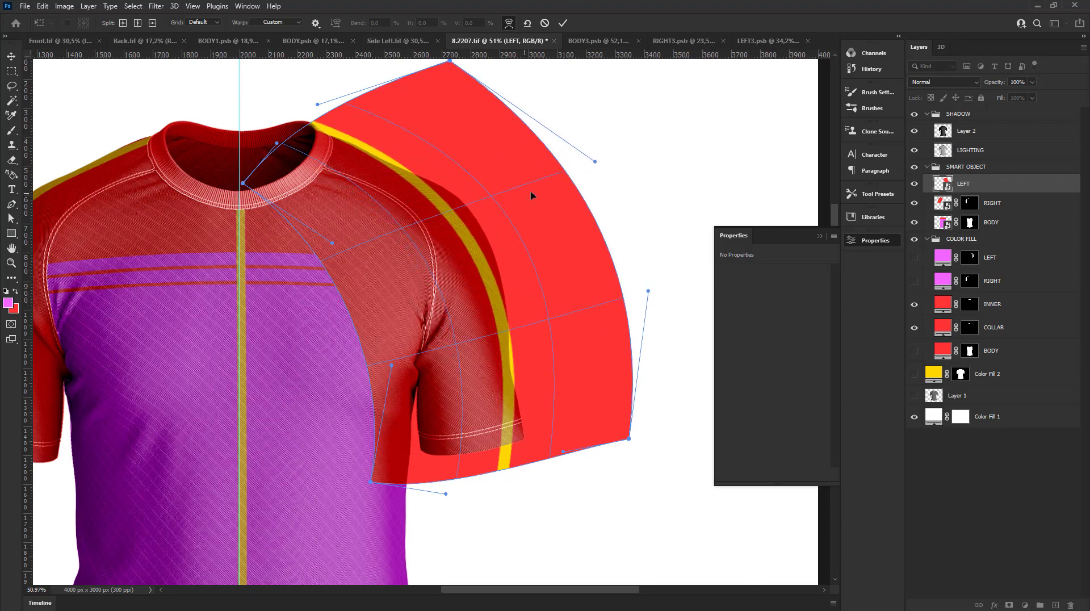
{"action": "left_click_drag", "start_coordinate": [317, 105], "coordinate": [300, 116]}
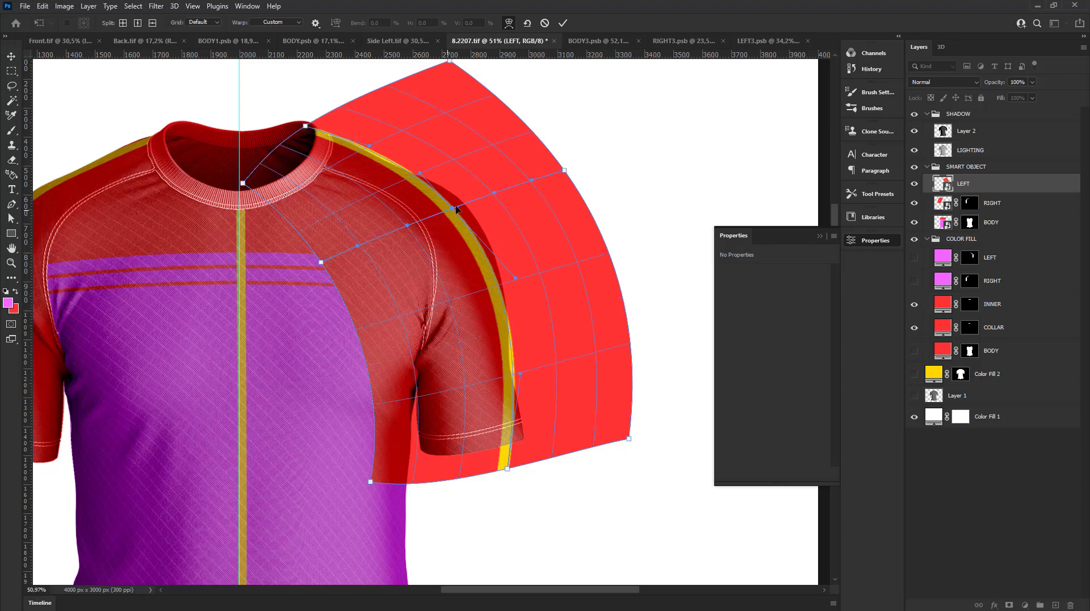
{"action": "left_click_drag", "start_coordinate": [447, 213], "coordinate": [463, 207]}
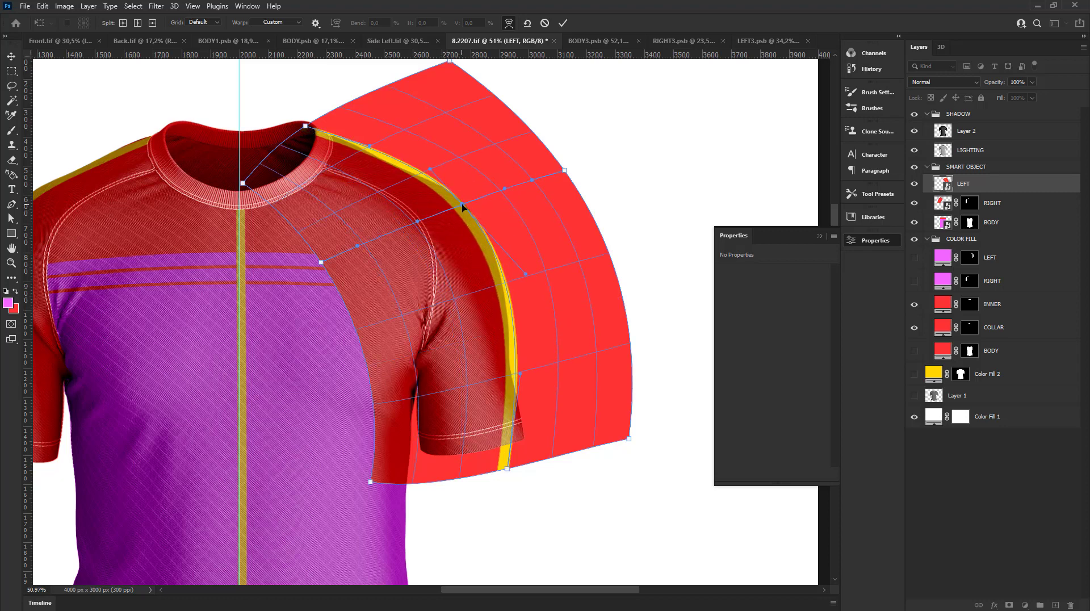
{"action": "left_click_drag", "start_coordinate": [509, 471], "coordinate": [532, 468]}
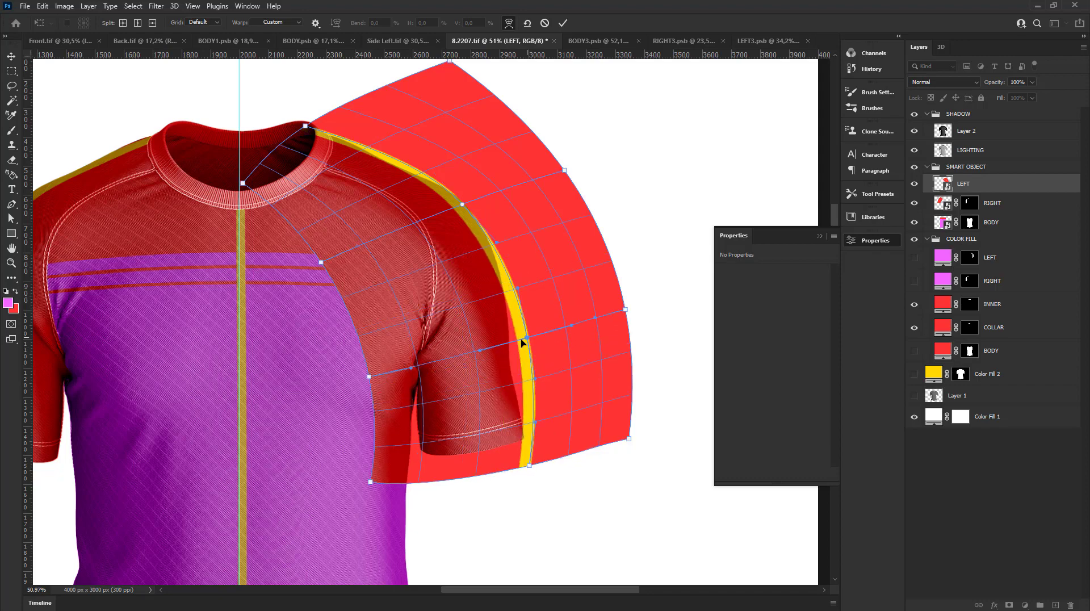
{"action": "mouse_move", "coordinate": [522, 342]}
{"action": "left_mouse_down"}
{"action": "mouse_move", "coordinate": [505, 344]}
{"action": "mouse_move", "coordinate": [436, 224]}
{"action": "mouse_move", "coordinate": [416, 213]}
{"action": "left_mouse_up"}
{"action": "left_click", "coordinate": [419, 211]}
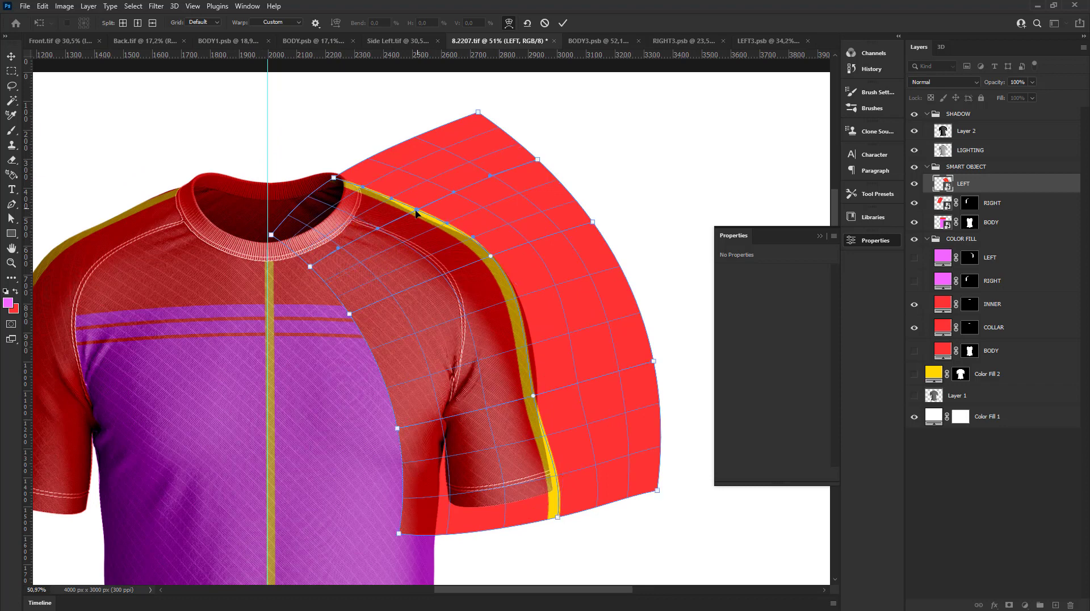
{"action": "left_click", "coordinate": [562, 23]}
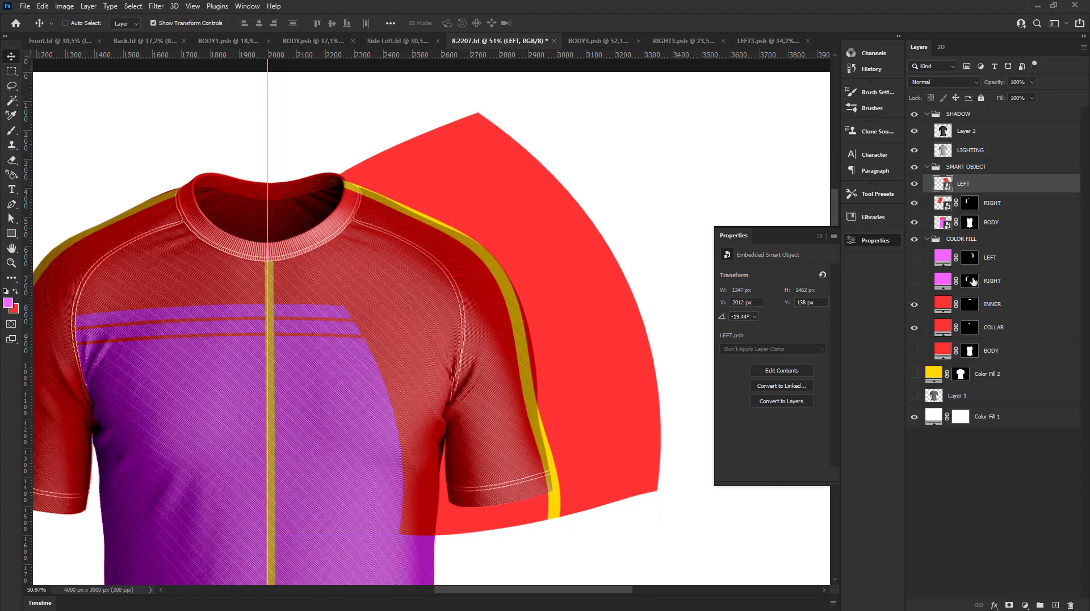
- Mask the LEFT sleeve layer to hide the red panel outside the sleeve
{"action": "left_click", "coordinate": [1009, 604]}
{"action": "key", "text": "ctrl+i"}
{"action": "key", "text": "ctrl+minus"}
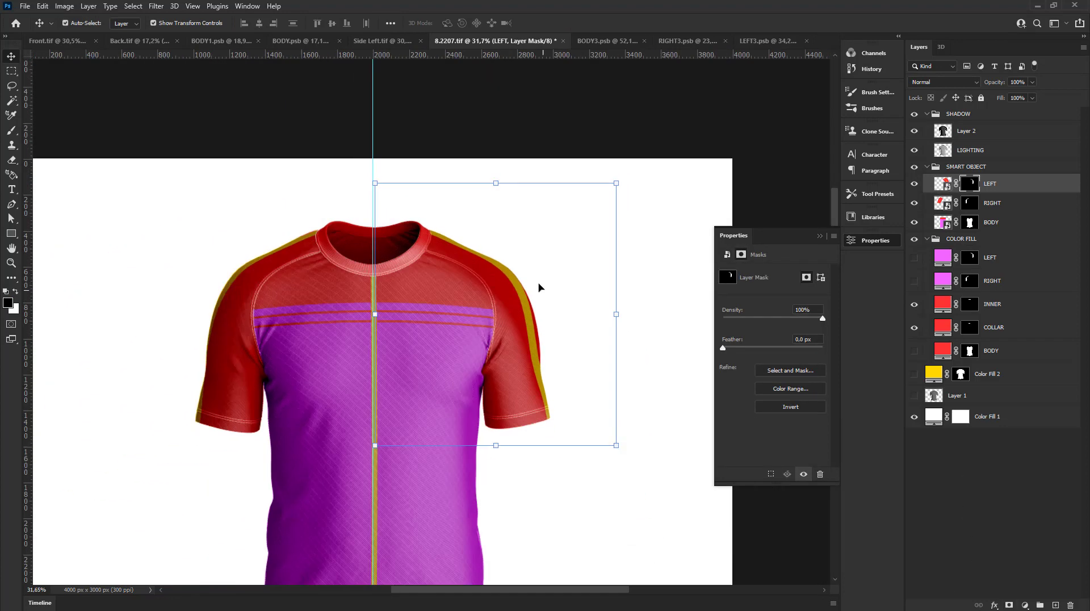
{"action": "key", "text": "ctrl+minus"}
{"action": "left_click", "coordinate": [537, 141]}
{"action": "key", "text": "ctrl+0"}
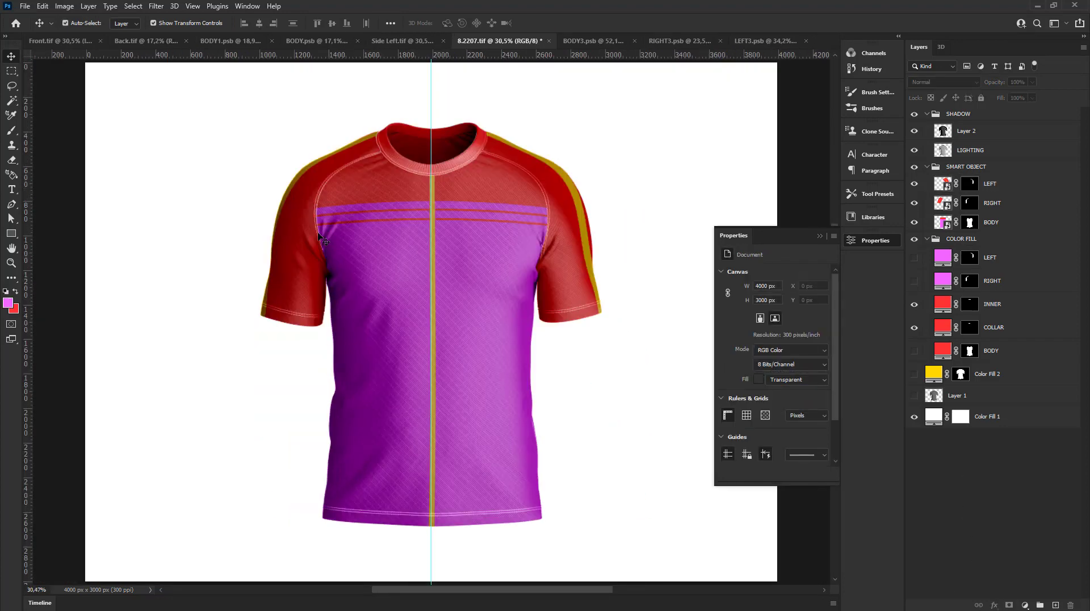
- Add a new layer named INNER above LEFT and hide the old INNER collar layer
{"action": "left_click", "coordinate": [943, 310]}
{"action": "left_click", "coordinate": [999, 191]}
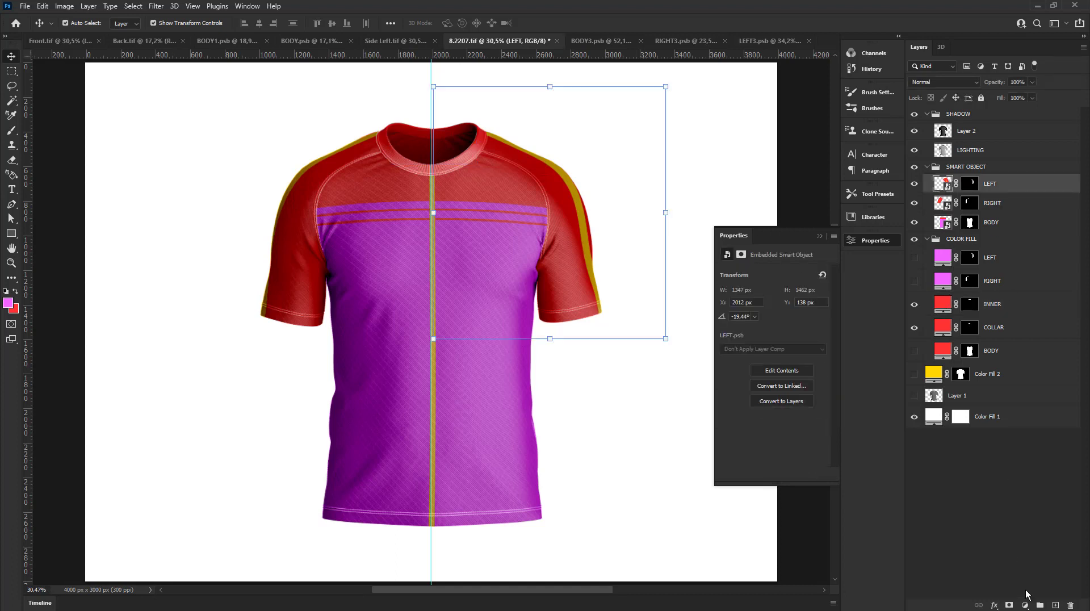
{"action": "left_click", "coordinate": [1054, 605]}
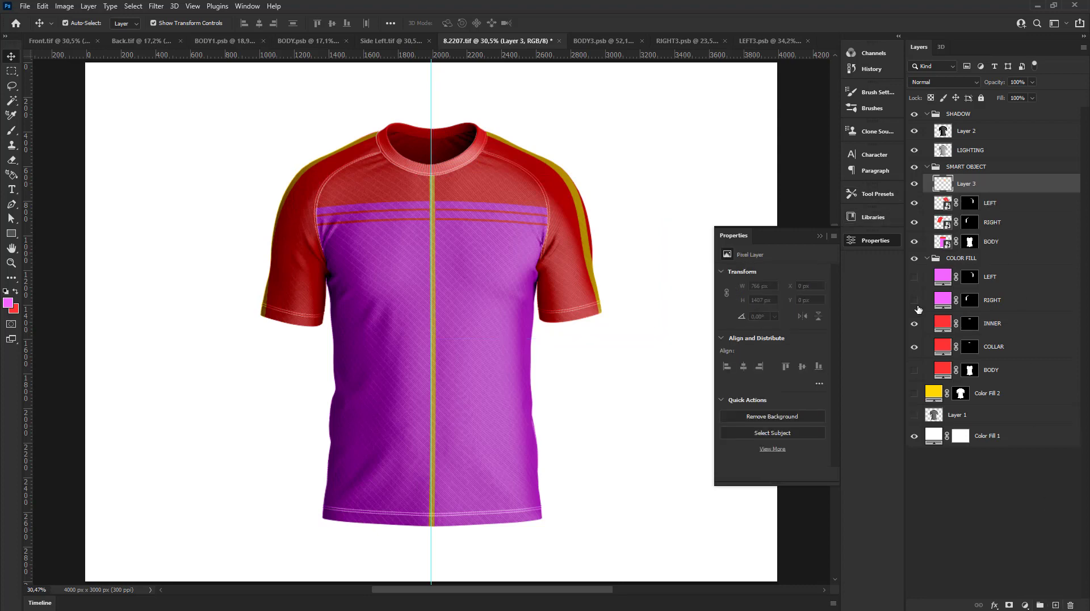
{"action": "left_click", "coordinate": [913, 324]}
{"action": "scroll", "coordinate": [332, 83], "scroll_direction": "up", "scroll_amount": 3}
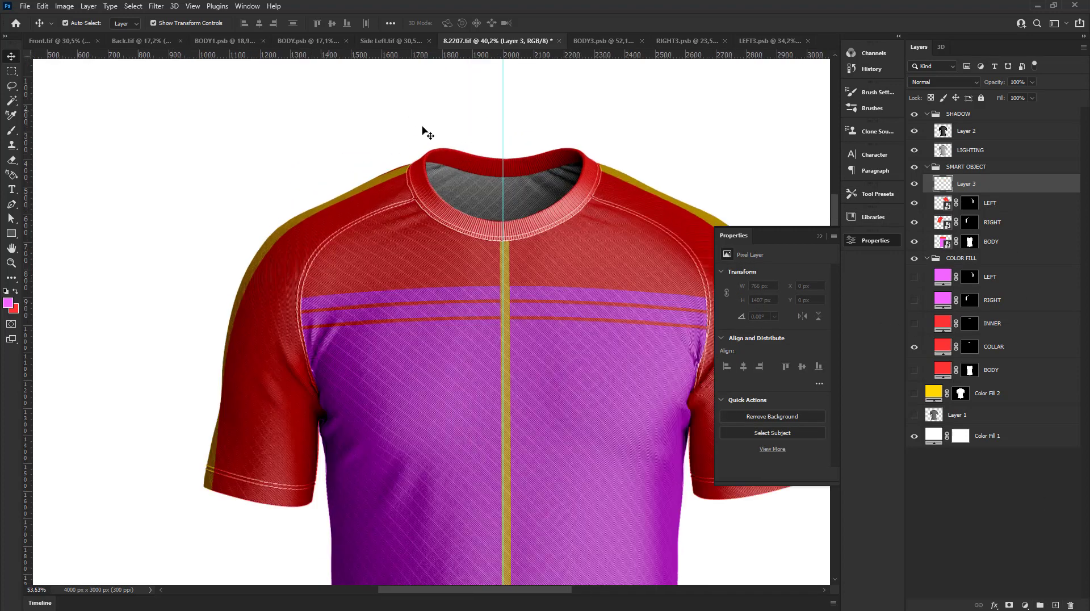
{"action": "double_click", "coordinate": [965, 184]}
{"action": "type", "text": "INNER"}
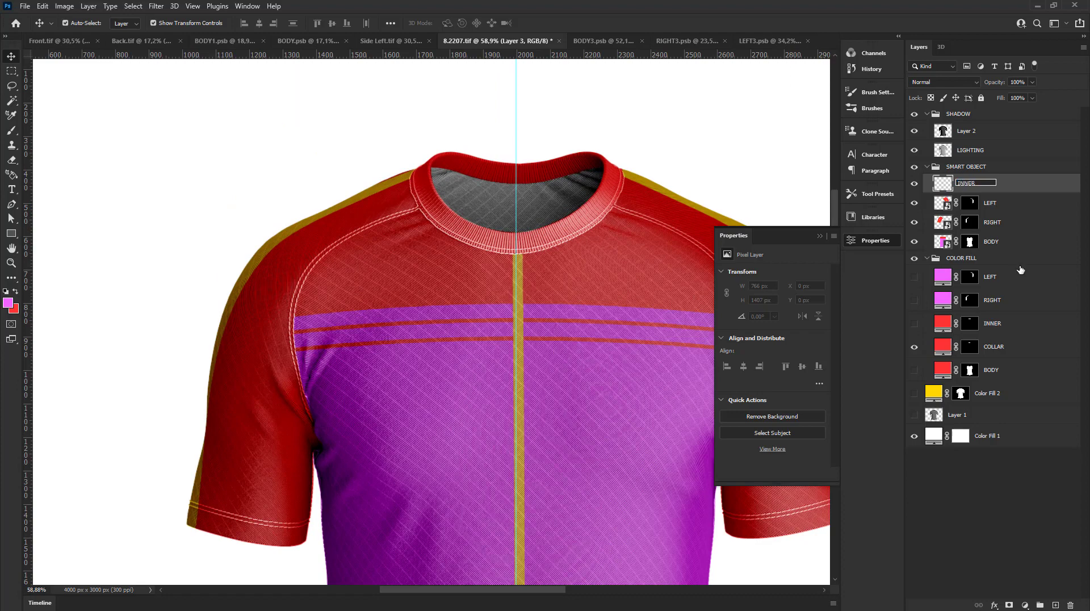
{"action": "key", "text": "Return"}
{"action": "scroll", "coordinate": [686, 216], "scroll_direction": "up", "scroll_amount": 1}
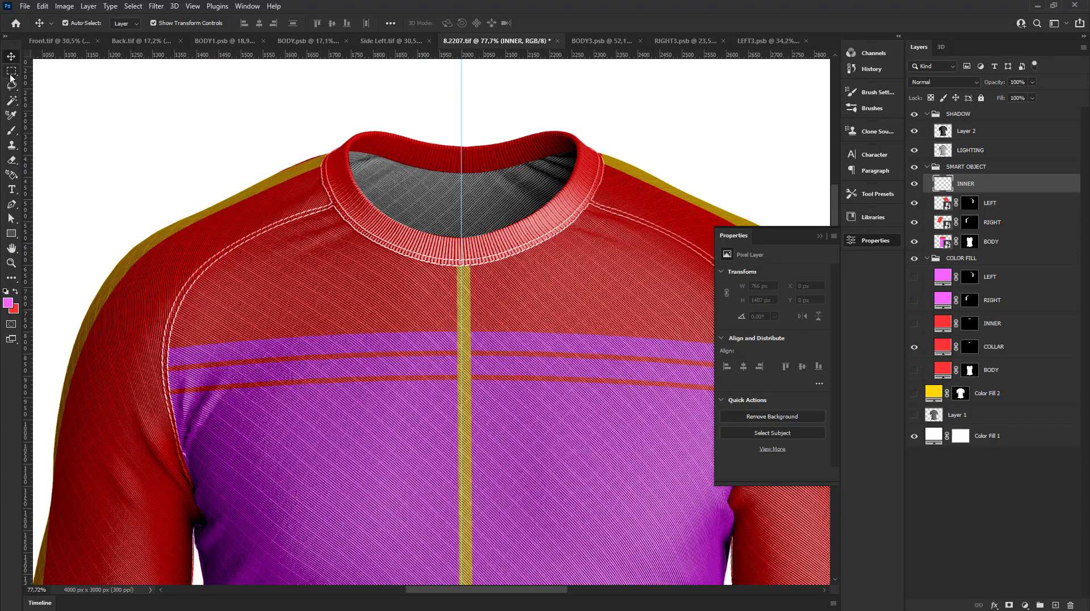
- Fill a rectangle around the collar with red on the new INNER layer
{"action": "left_click", "coordinate": [11, 74]}
{"action": "left_click_drag", "start_coordinate": [340, 132], "coordinate": [580, 249]}
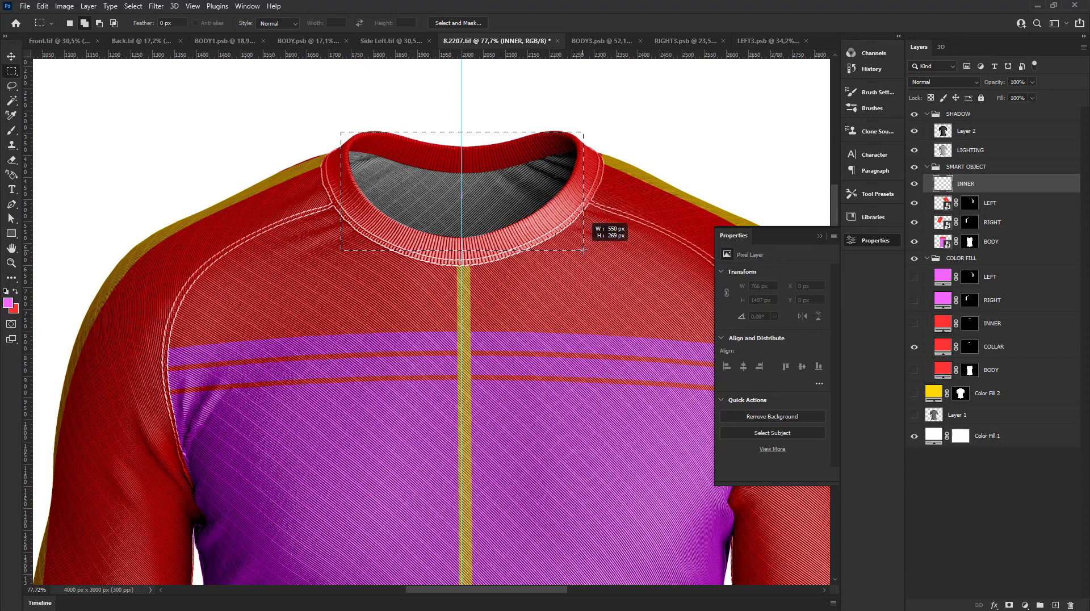
{"action": "left_click_drag", "start_coordinate": [580, 249], "coordinate": [585, 252]}
{"action": "key", "text": "ctrl+BackSpace"}
{"action": "key", "text": "ctrl+d"}
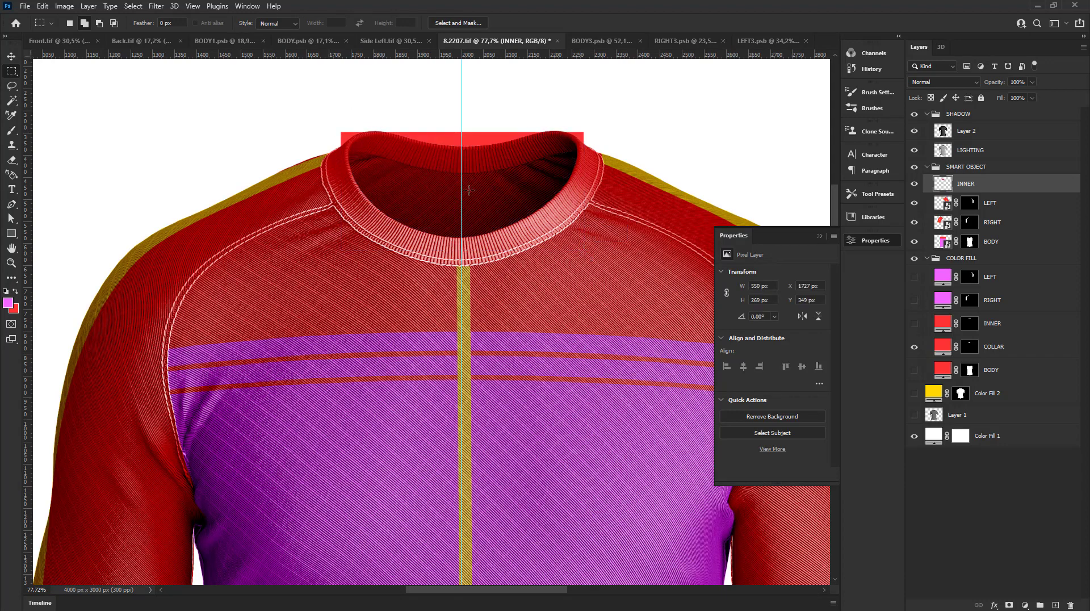
- Convert INNER to a smart object and open its contents
{"action": "left_click", "coordinate": [7, 58]}
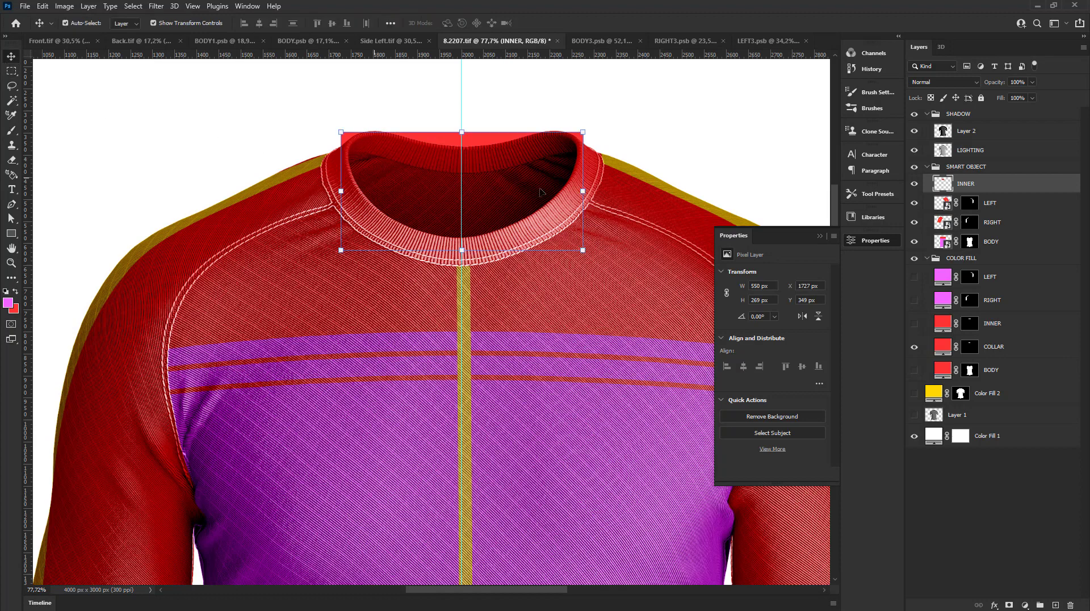
{"action": "right_click", "coordinate": [981, 187]}
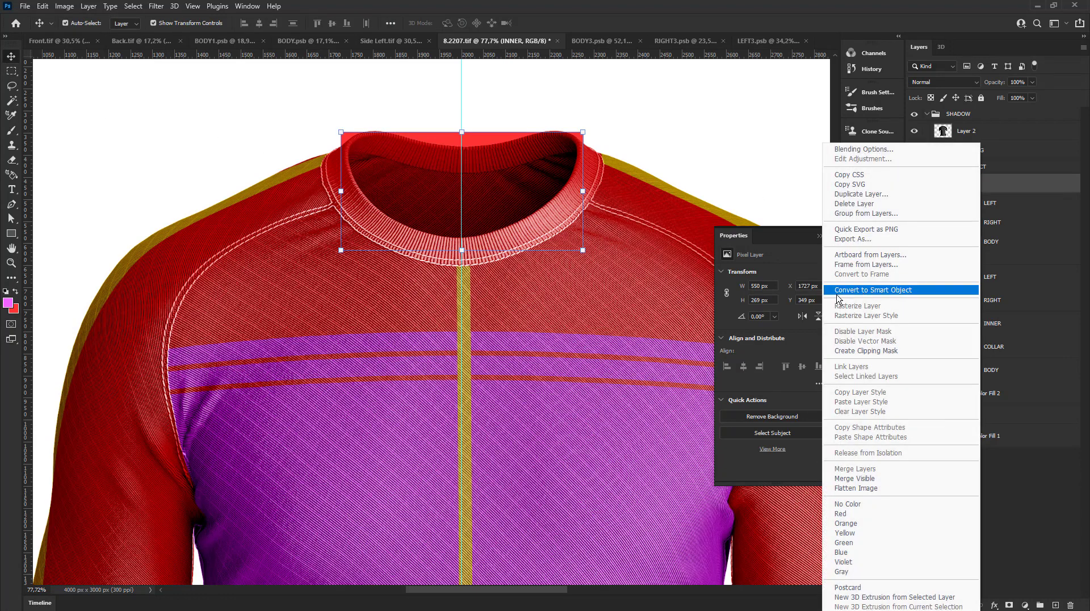
{"action": "left_click", "coordinate": [903, 296]}
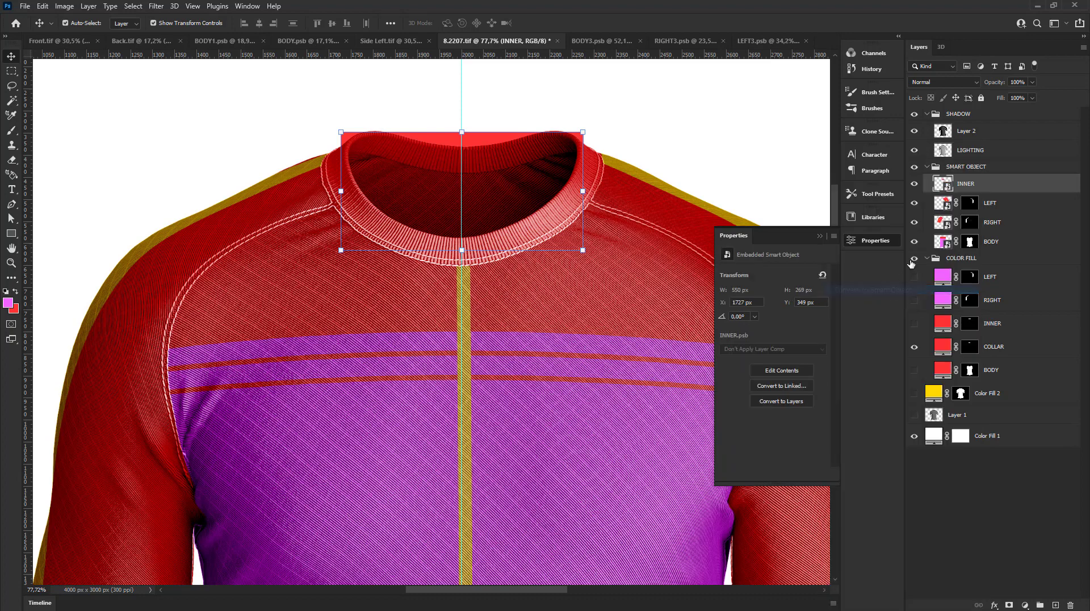
{"action": "double_click", "coordinate": [947, 187]}
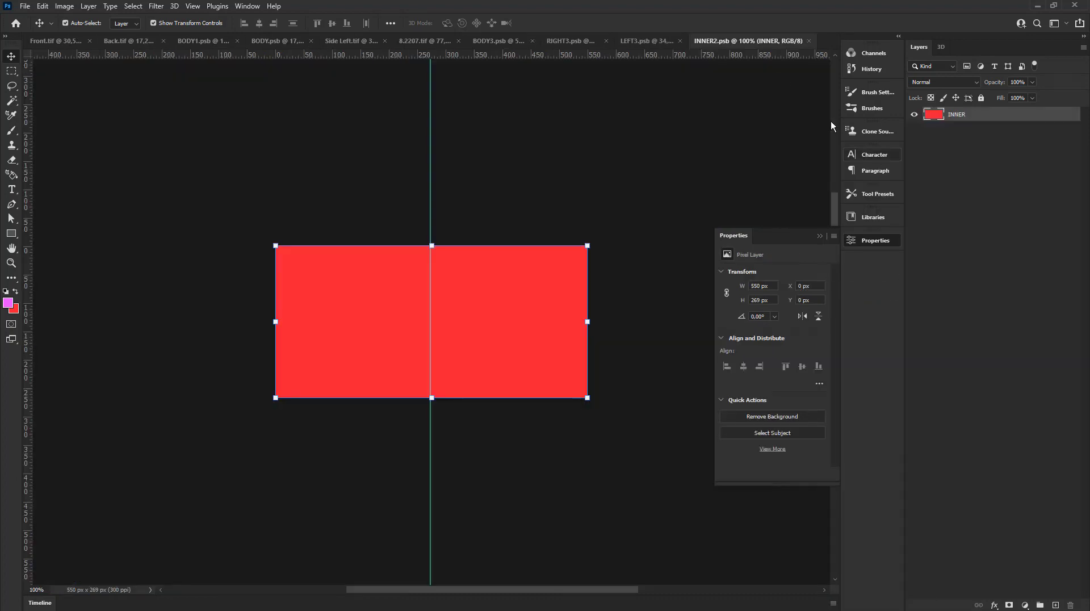
- Copy the yellow stripe from LEFT3 into INNER and centre it horizontally on the red area
{"action": "left_click", "coordinate": [672, 41]}
{"action": "left_click_drag", "start_coordinate": [440, 225], "coordinate": [482, 281]}
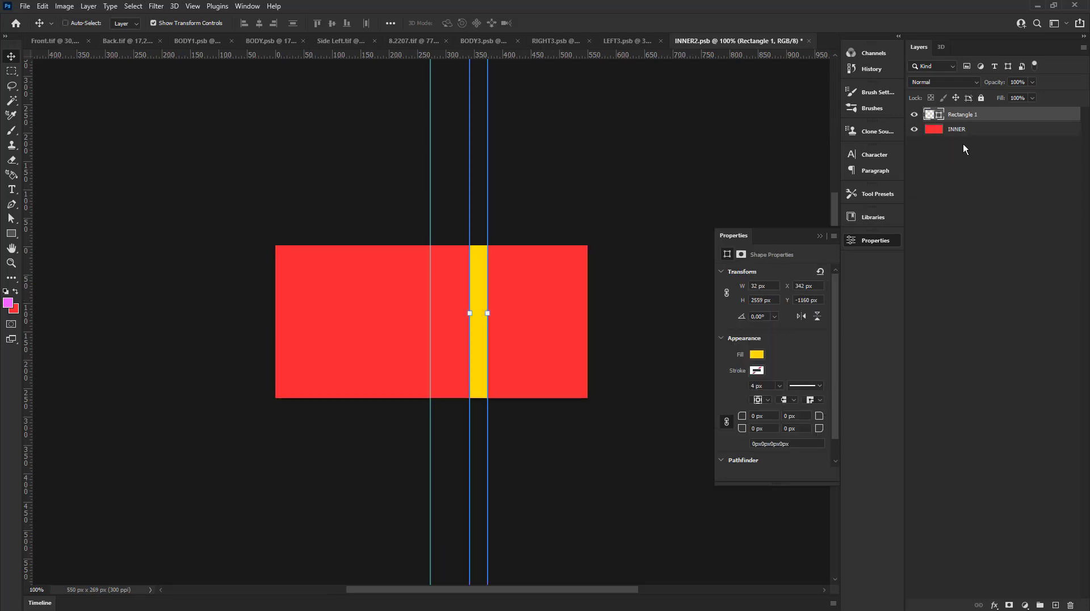
{"action": "left_click", "coordinate": [975, 131], "text": "ctrl"}
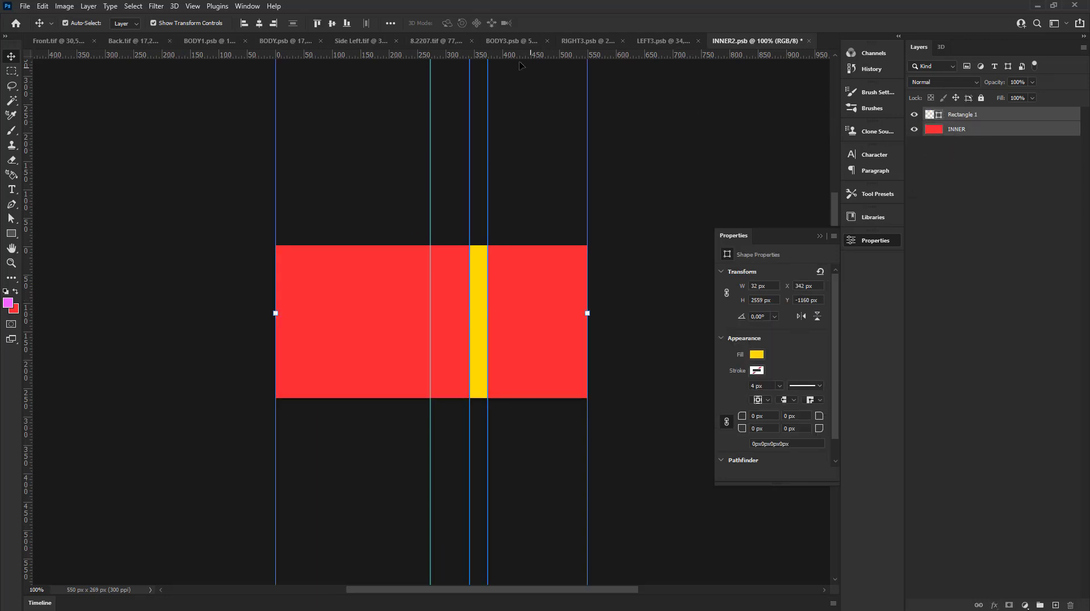
{"action": "left_click", "coordinate": [258, 22]}
{"action": "left_click", "coordinate": [632, 194]}
- Save and close the INNER contents, returning to the 8.2207.tif mockup
{"action": "key", "text": "ctrl+s"}
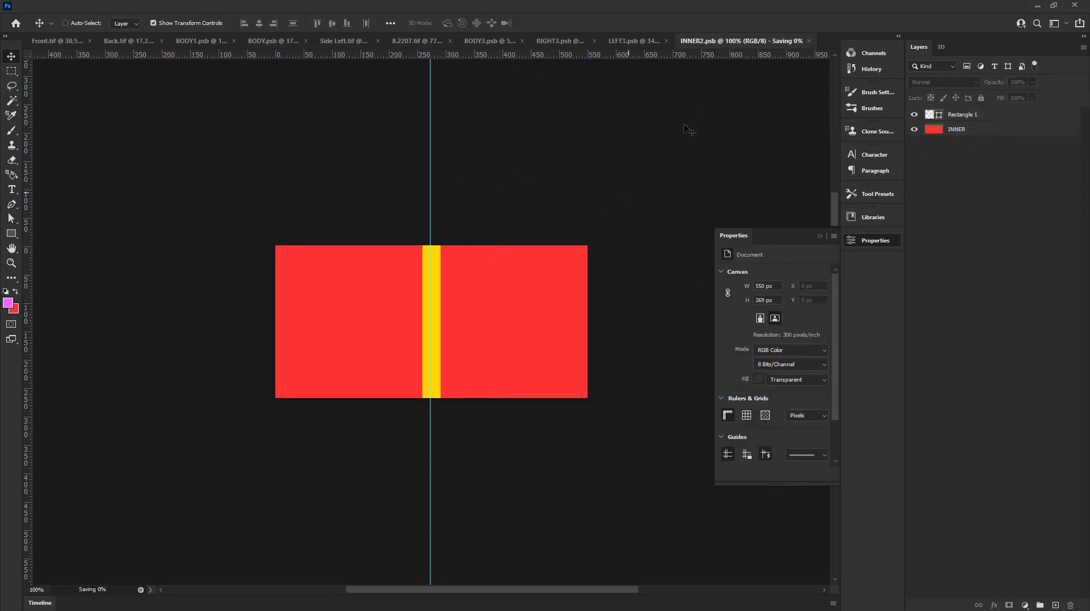
{"action": "left_click", "coordinate": [809, 40]}
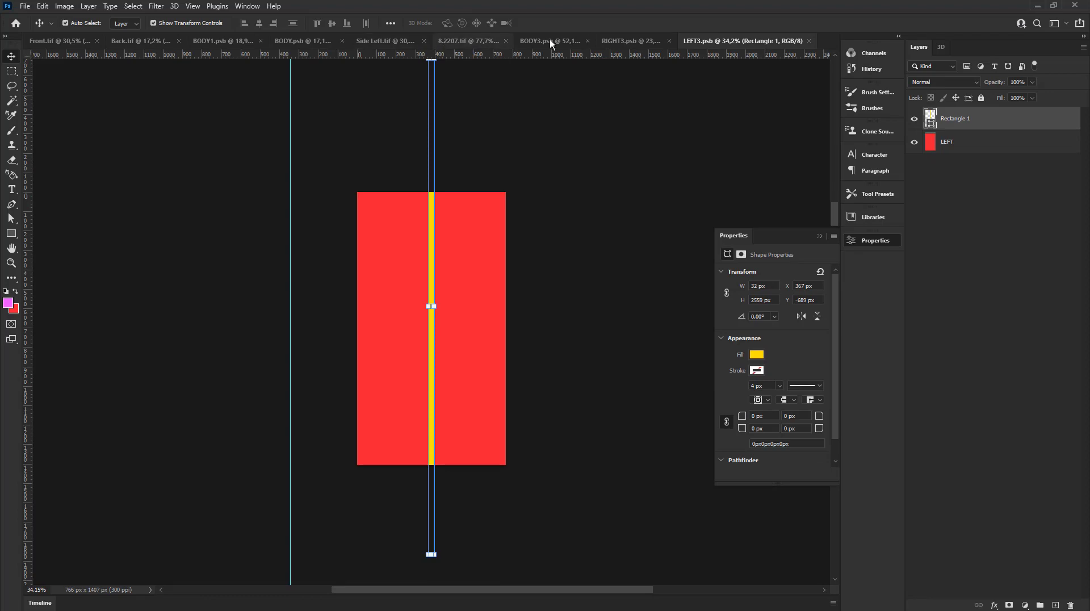
{"action": "left_click", "coordinate": [499, 41]}
- Warp the INNER collar piece, bending its edges and pulling in its upper corners to fit the neckline
{"action": "scroll", "coordinate": [419, 217], "scroll_direction": "down", "scroll_amount": 3}
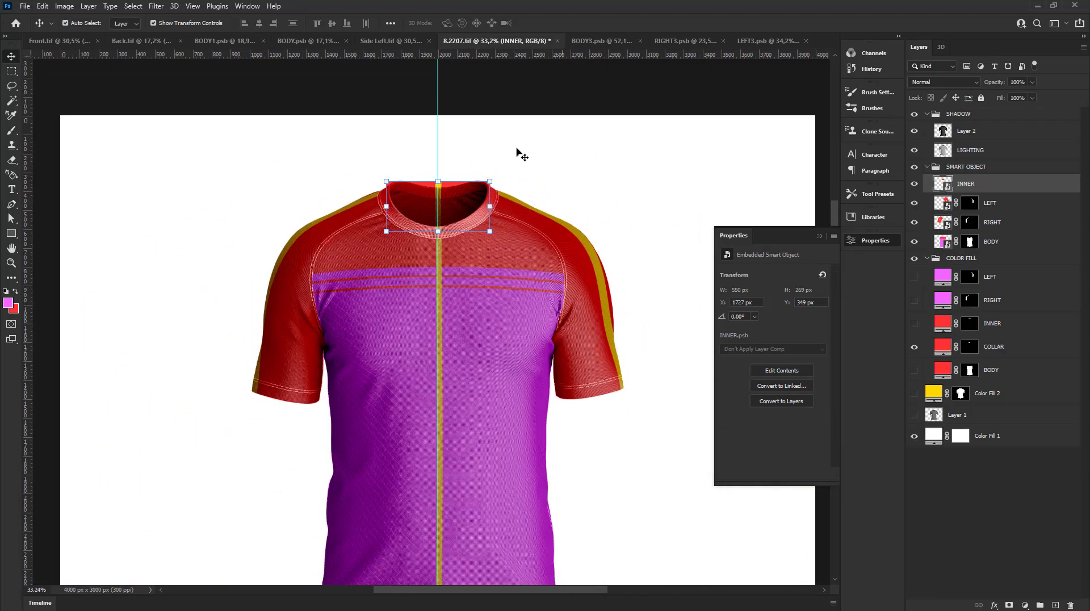
{"action": "scroll", "coordinate": [516, 154], "scroll_direction": "up", "scroll_amount": 2}
{"action": "key", "text": "ctrl"}
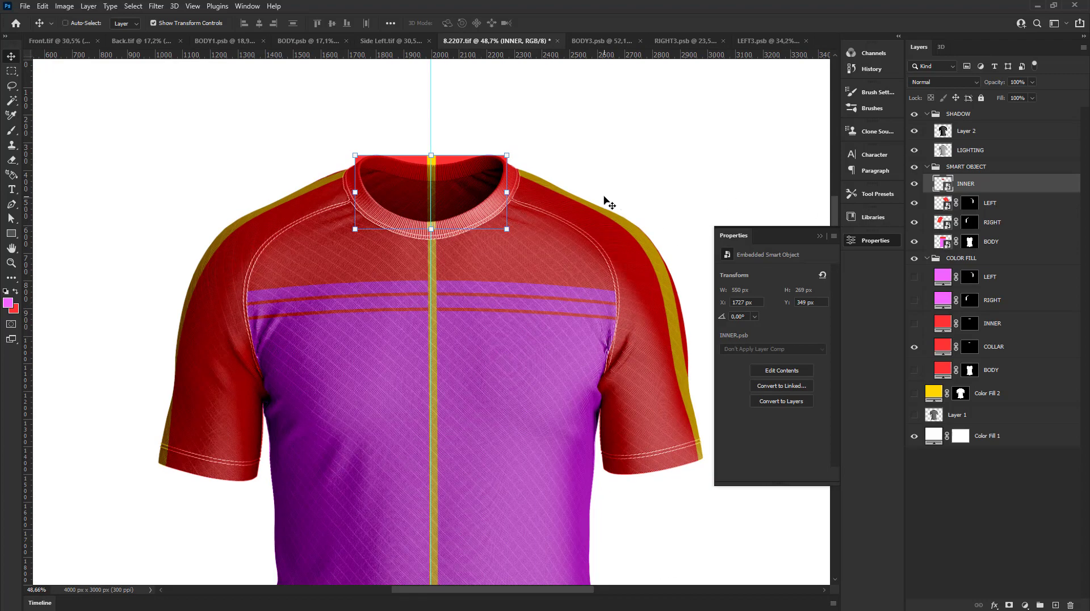
{"action": "key", "text": "ctrl+t"}
{"action": "scroll", "coordinate": [437, 151], "scroll_direction": "up", "scroll_amount": 1}
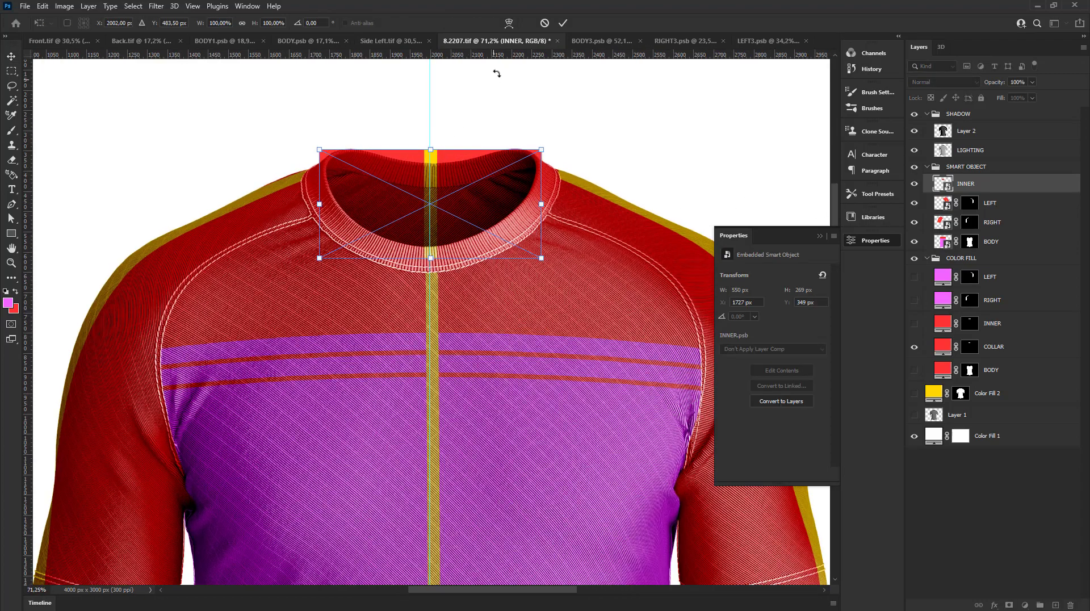
{"action": "left_click", "coordinate": [509, 23]}
{"action": "scroll", "coordinate": [427, 181], "scroll_direction": "up", "scroll_amount": 1}
{"action": "left_click_drag", "start_coordinate": [435, 175], "coordinate": [435, 194]}
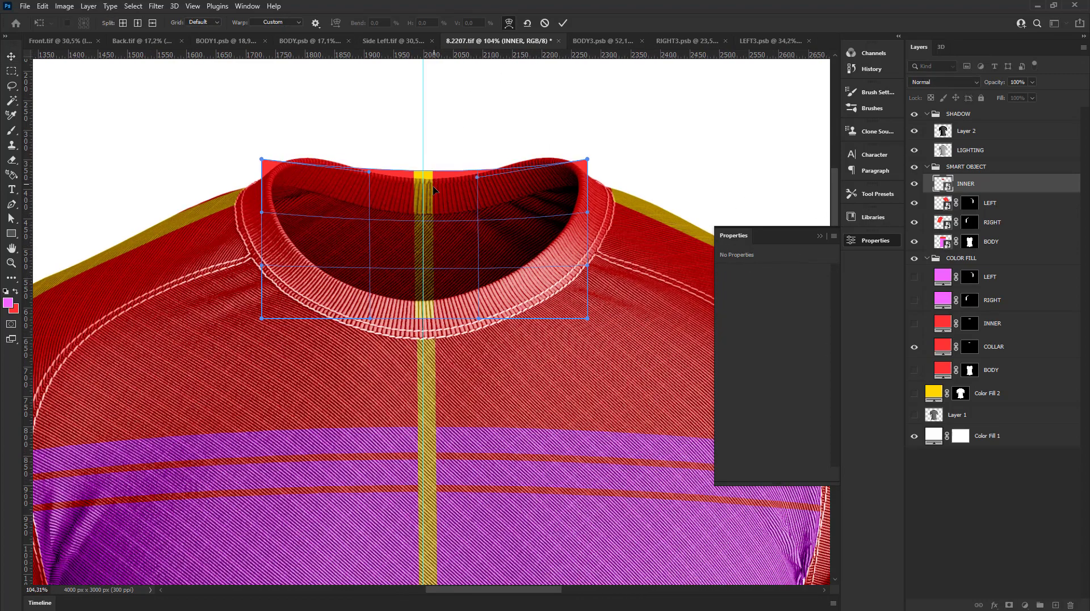
{"action": "left_click_drag", "start_coordinate": [436, 311], "coordinate": [433, 323]}
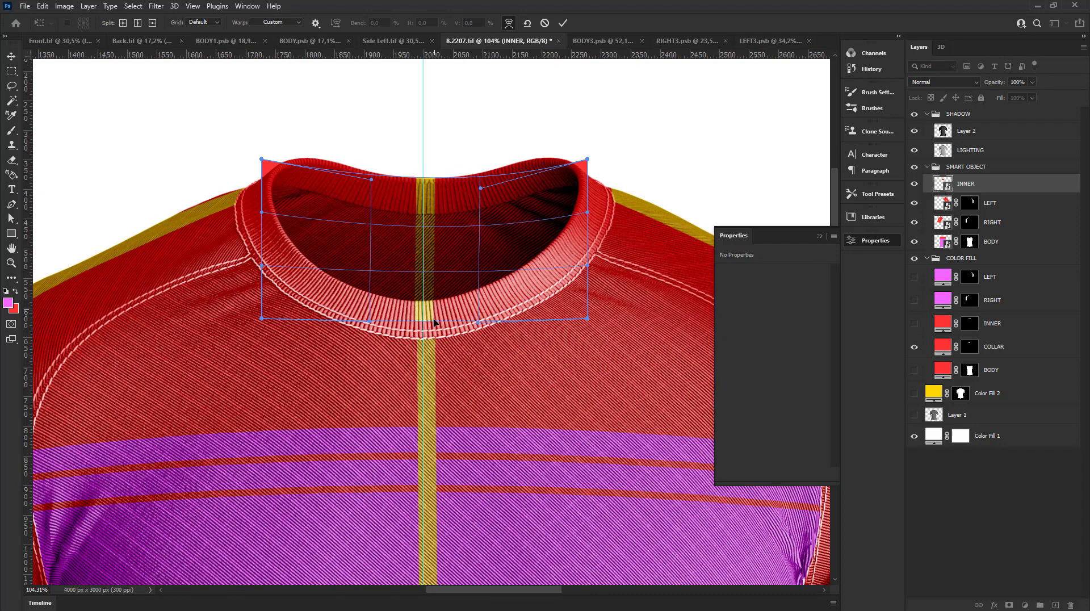
{"action": "left_click_drag", "start_coordinate": [261, 159], "coordinate": [279, 161]}
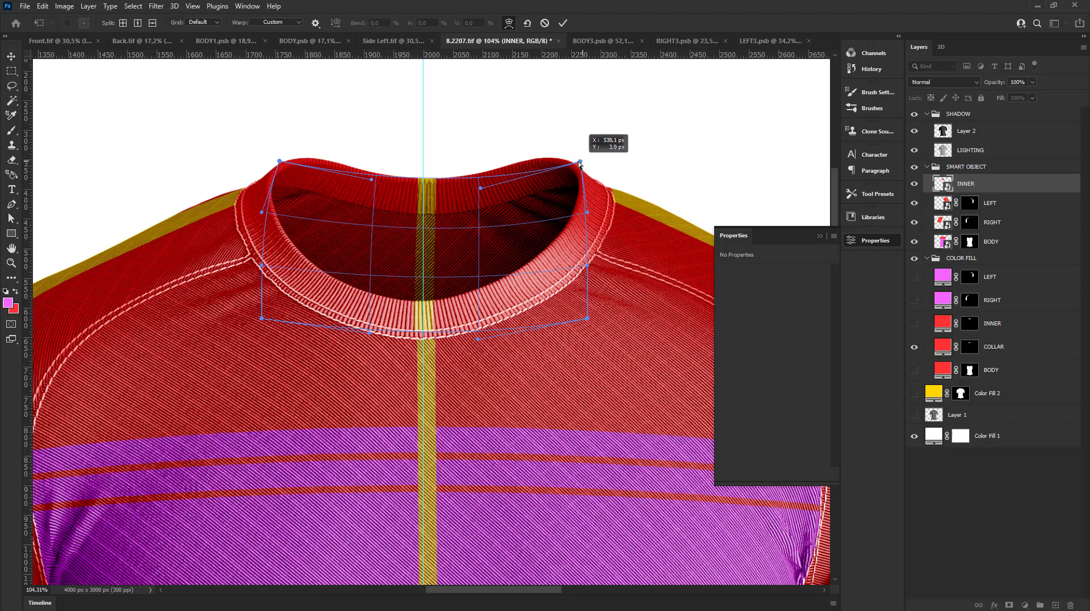
{"action": "left_click_drag", "start_coordinate": [587, 161], "coordinate": [578, 162]}
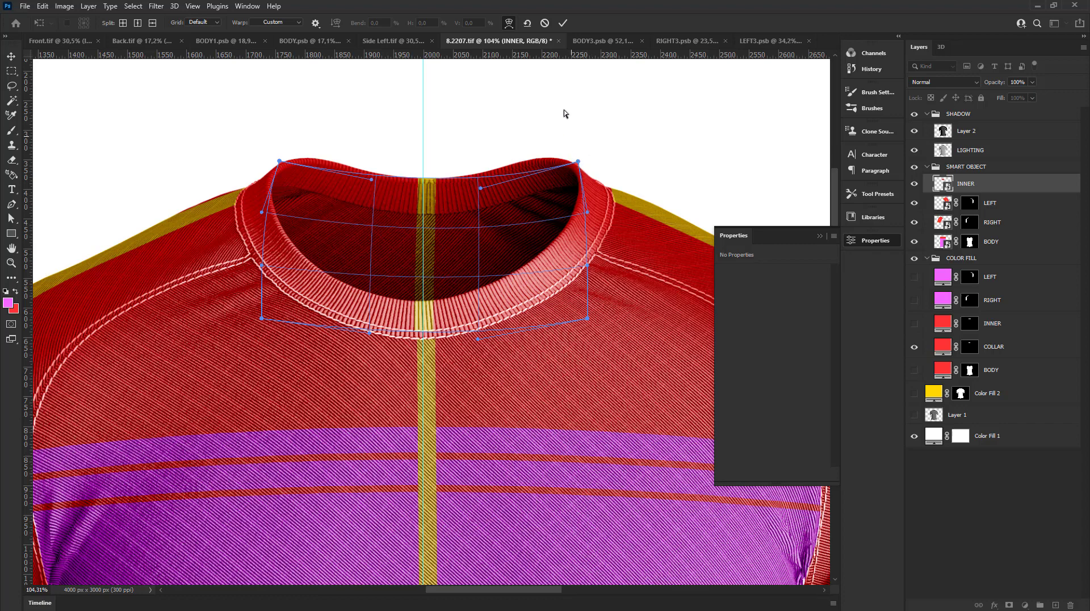
{"action": "left_click", "coordinate": [564, 22]}
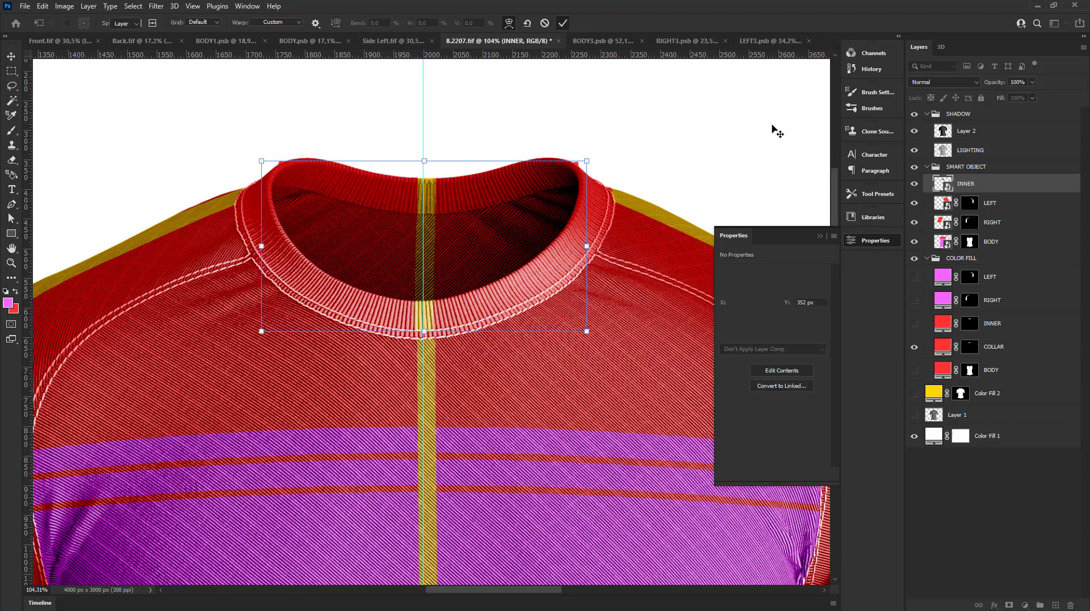
- Mask the INNER piece to the inner neck selection
{"action": "left_click", "coordinate": [969, 323], "text": "ctrl"}
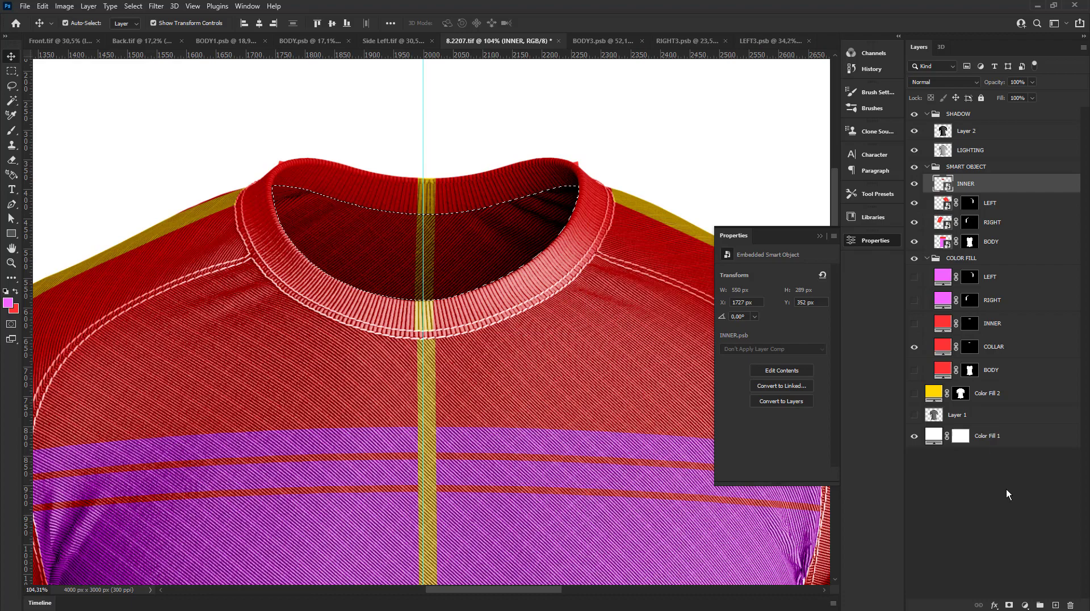
{"action": "left_click", "coordinate": [1007, 605]}
{"action": "scroll", "coordinate": [574, 133], "scroll_direction": "down", "scroll_amount": 3}
{"action": "scroll", "coordinate": [574, 134], "scroll_direction": "down", "scroll_amount": 3}
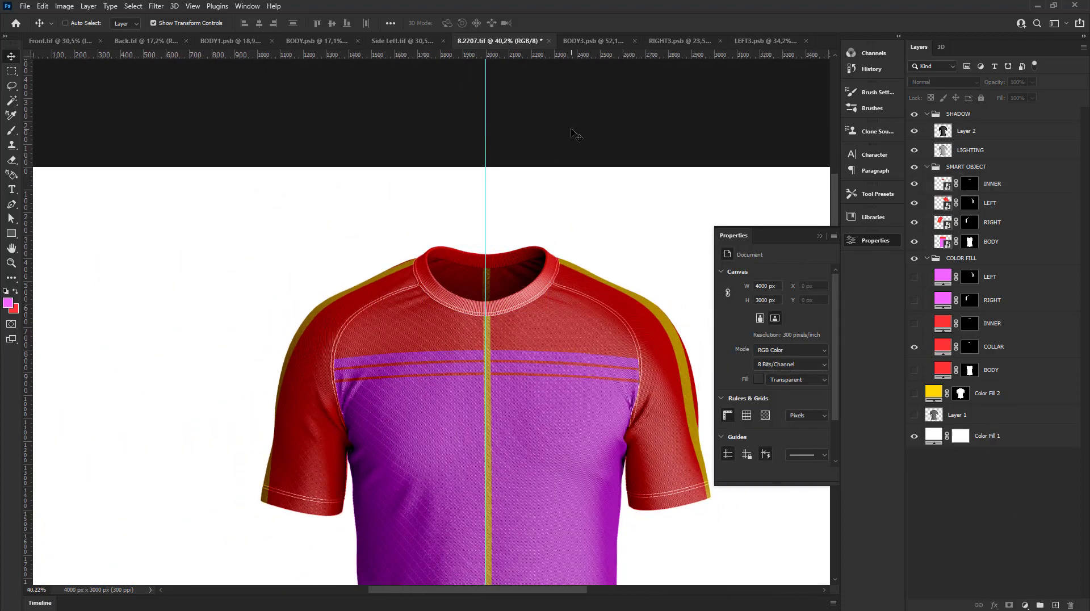
- Open BODY3.psb and delete its yellow Rectangle 1 stripe layer
{"action": "scroll", "coordinate": [574, 133], "scroll_direction": "down", "scroll_amount": 2}
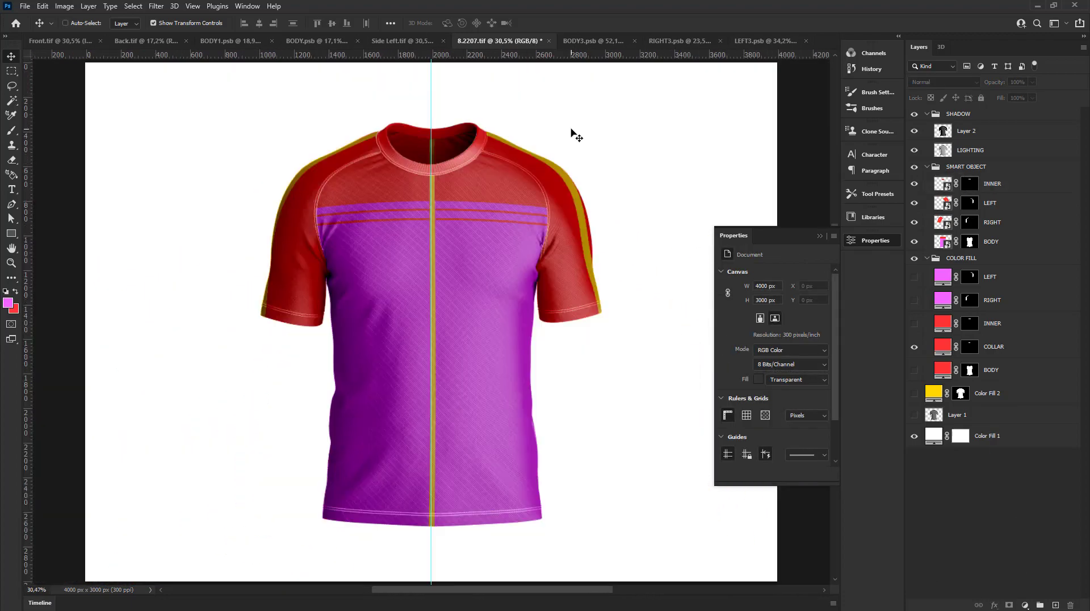
{"action": "left_click", "coordinate": [821, 235]}
{"action": "double_click", "coordinate": [947, 245]}
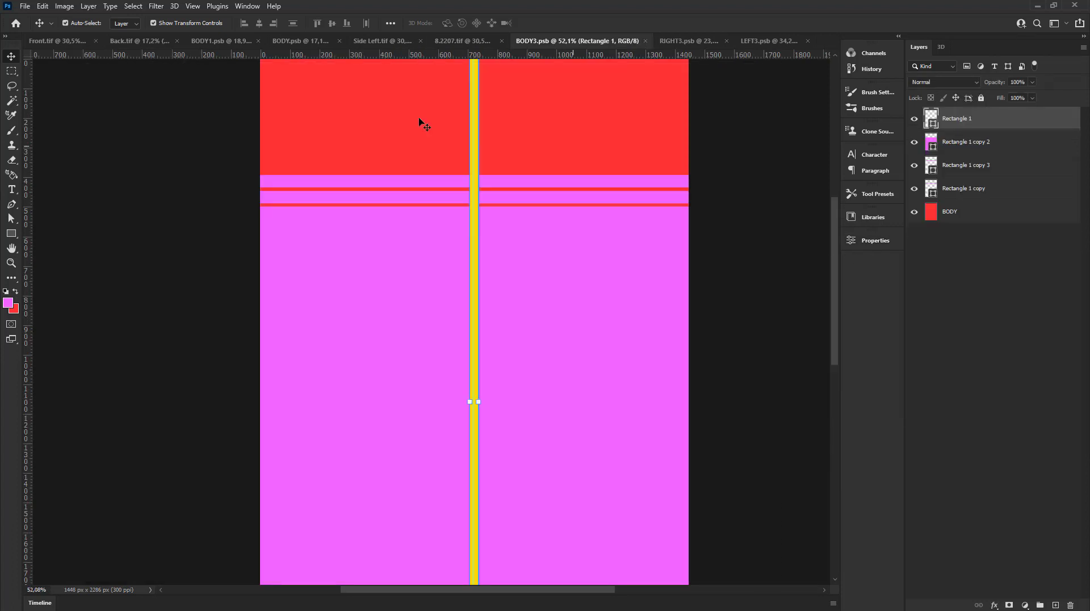
{"action": "key", "text": "Delete"}
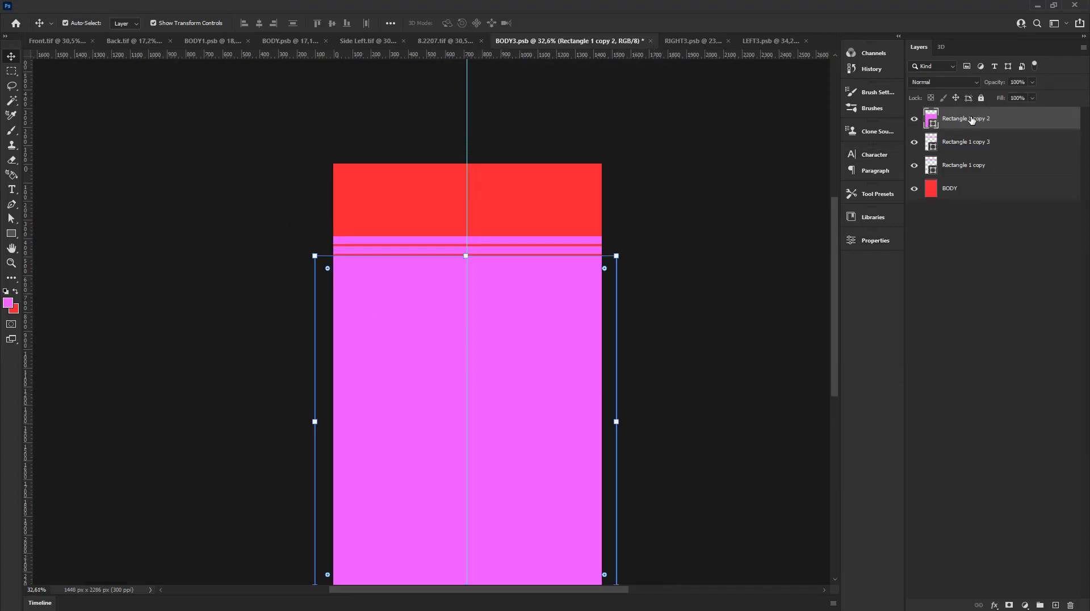
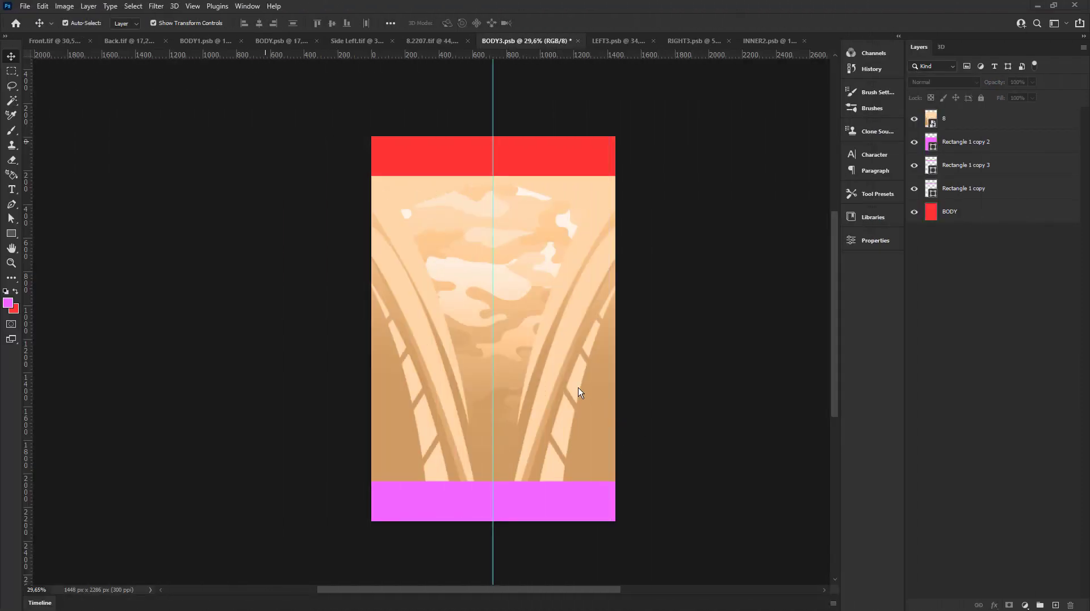
- Scale layer 8's camo pattern to cover the full canvas, then rasterize the layer
{"action": "left_click", "coordinate": [585, 241]}
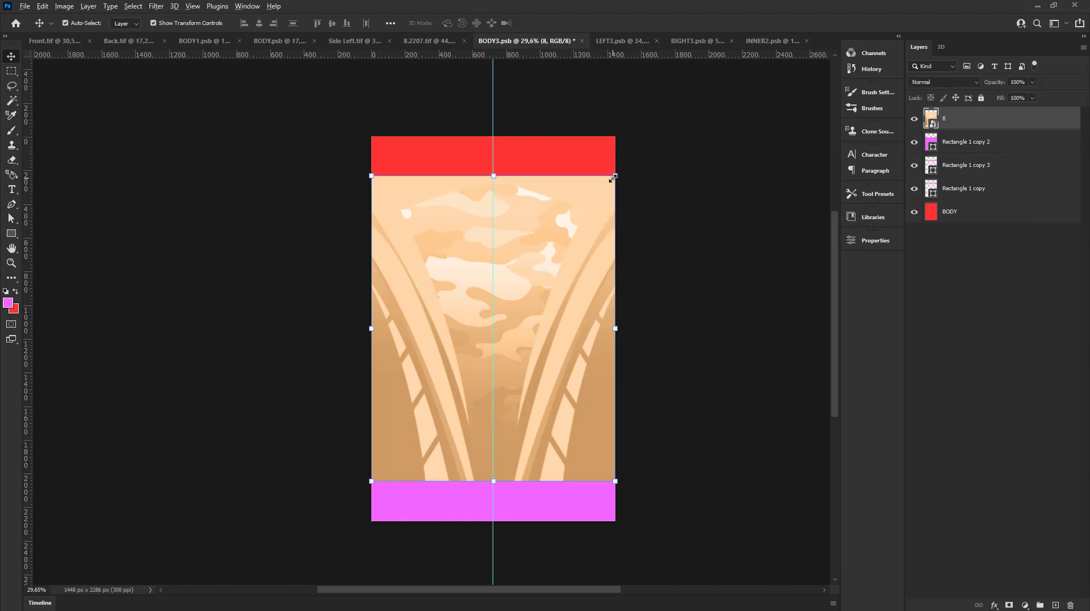
{"action": "left_click_drag", "start_coordinate": [617, 170], "coordinate": [648, 133]}
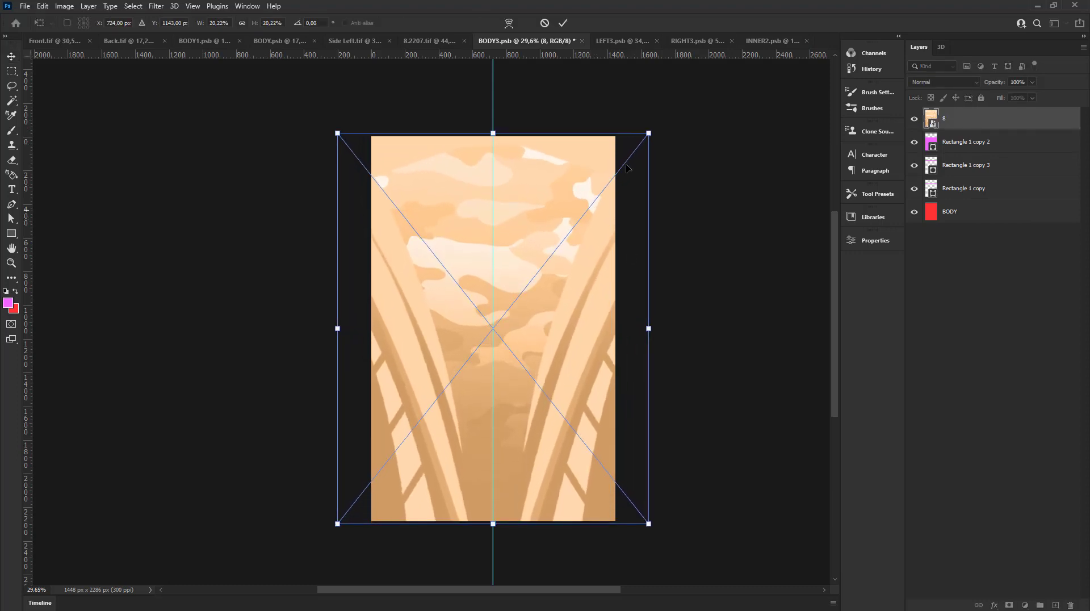
{"action": "left_click", "coordinate": [560, 23]}
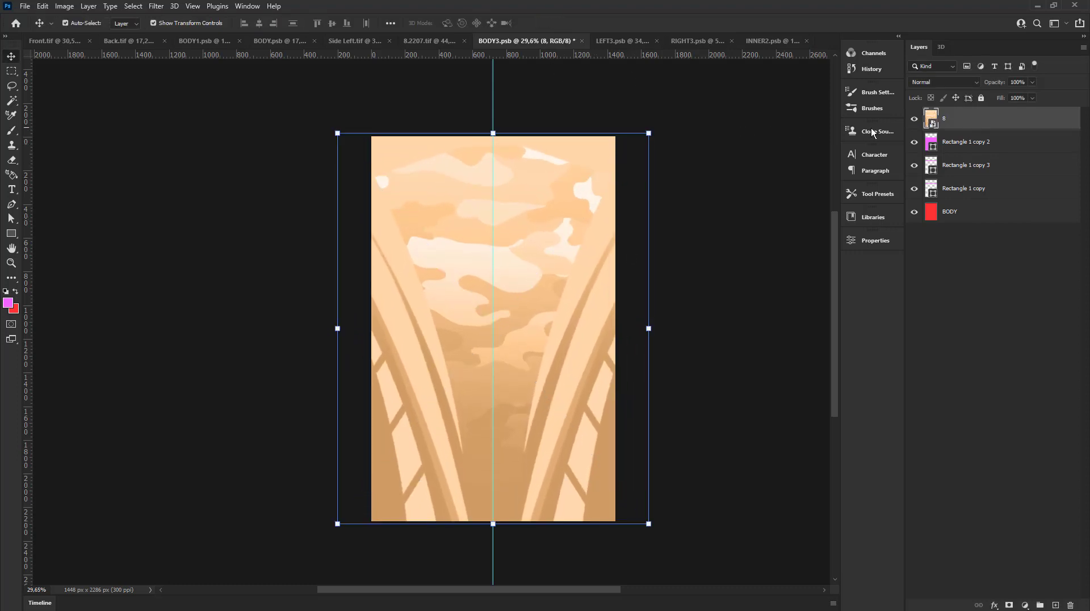
{"action": "right_click", "coordinate": [958, 132]}
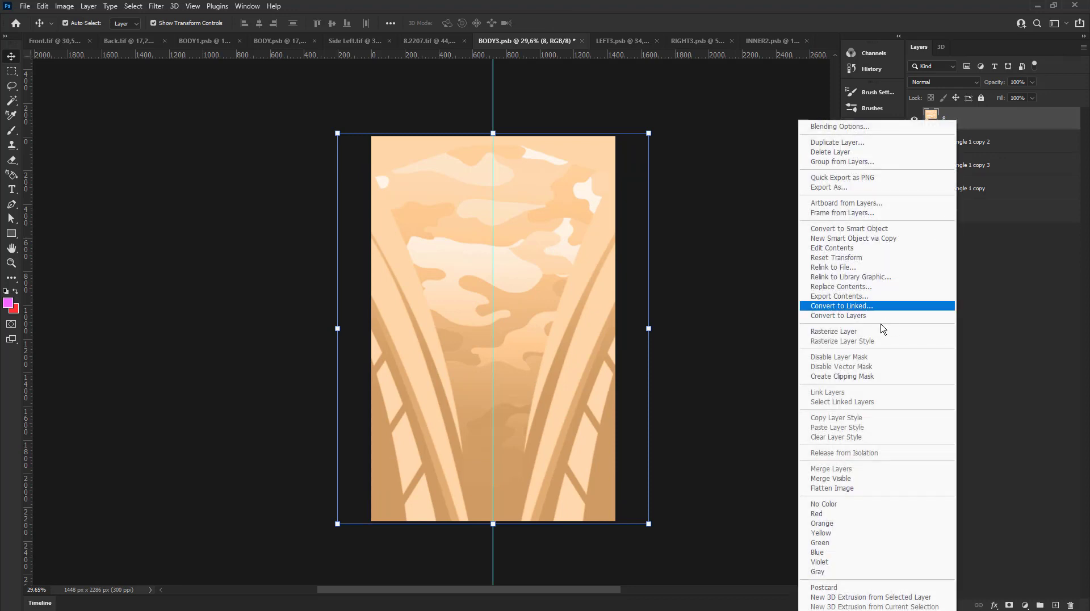
{"action": "left_click", "coordinate": [834, 333]}
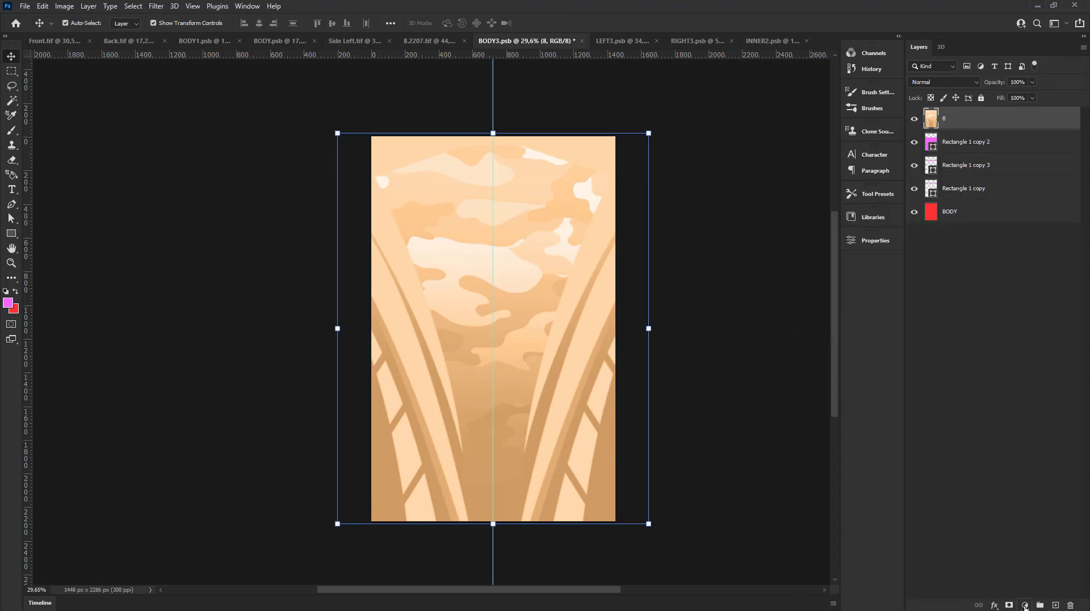
{"action": "left_click", "coordinate": [1025, 606]}
- Add a #f266ff Solid Color fill layer with its mask deleted, in Hue blend mode
{"action": "left_click", "coordinate": [1010, 408]}
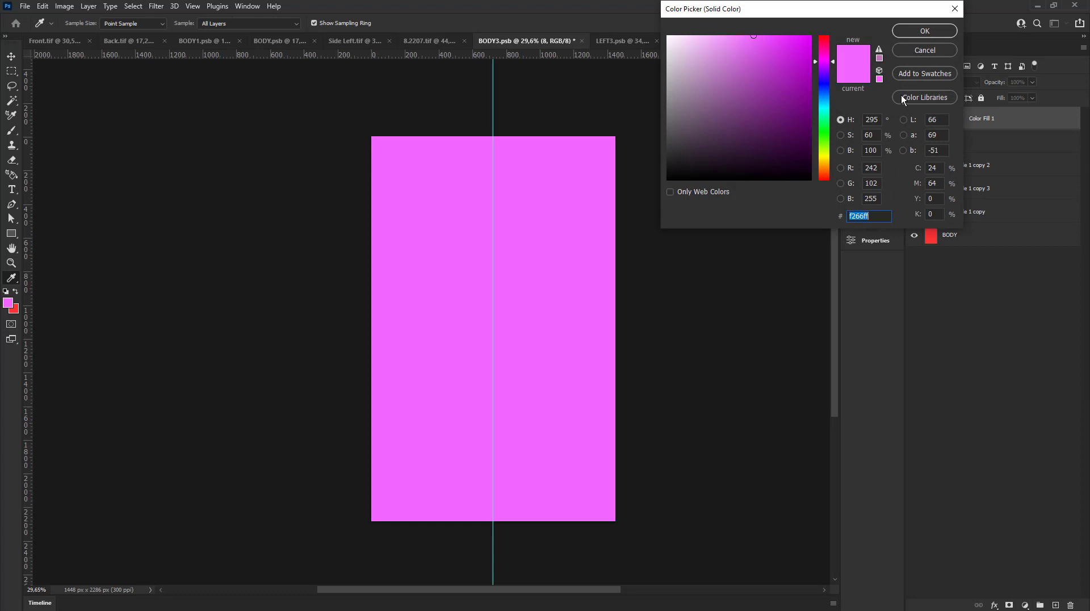
{"action": "left_click", "coordinate": [916, 34]}
{"action": "right_click", "coordinate": [963, 119]}
{"action": "left_click", "coordinate": [999, 140]}
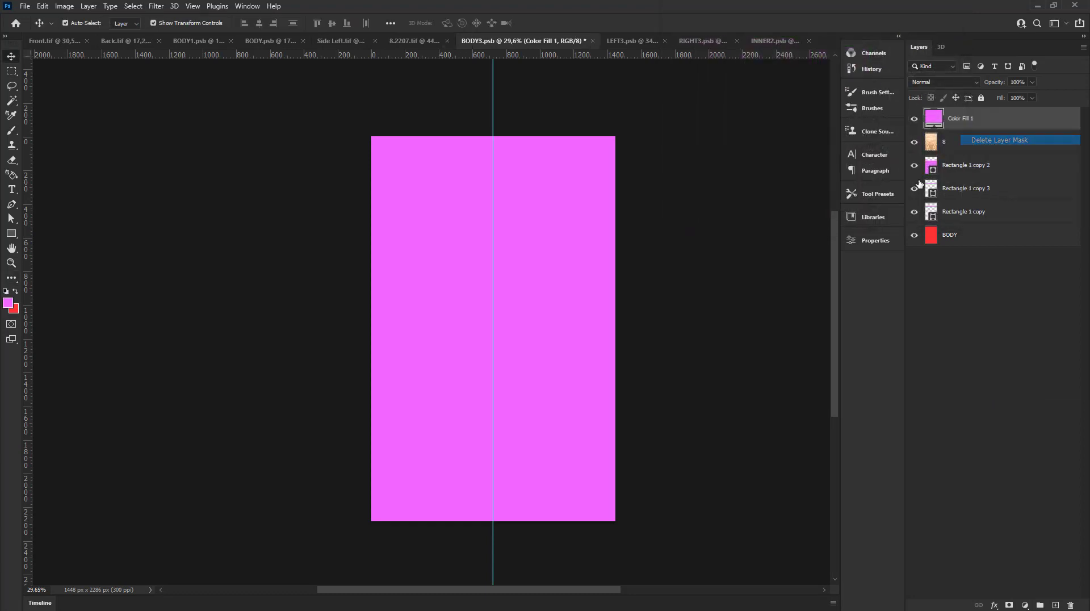
{"action": "left_click", "coordinate": [942, 82]}
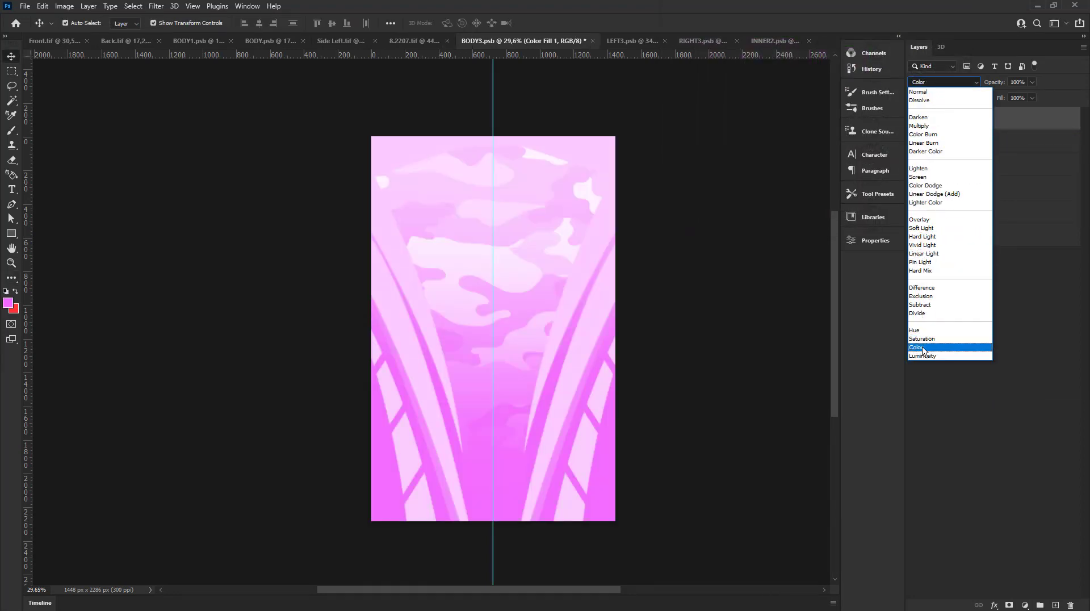
{"action": "left_click", "coordinate": [921, 334]}
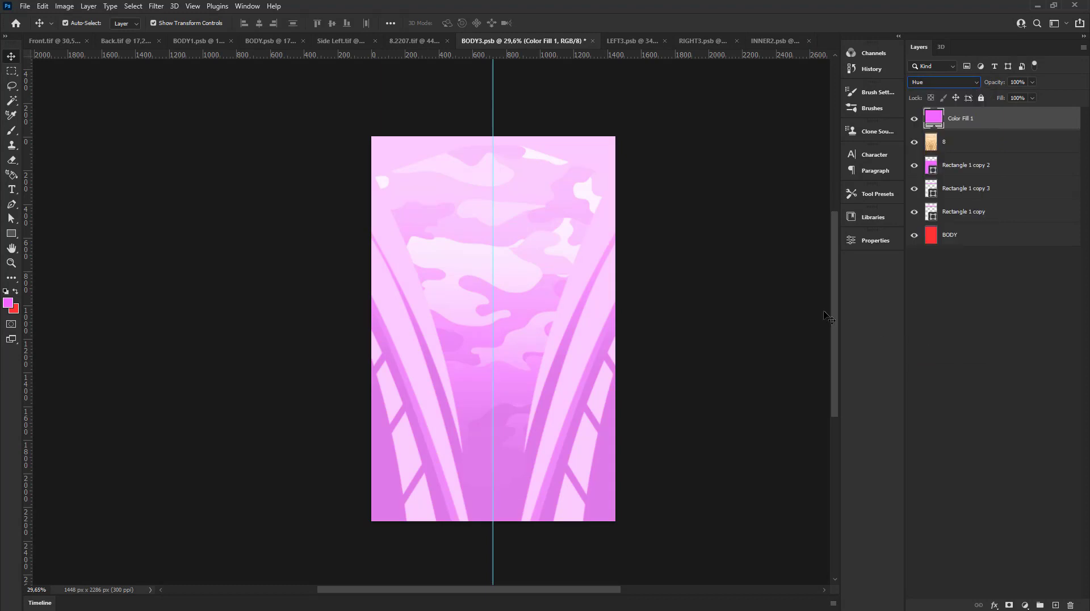
- Deselect the fill layer and save BODY3.psb
{"action": "left_click", "coordinate": [605, 228]}
{"action": "left_click", "coordinate": [25, 6]}
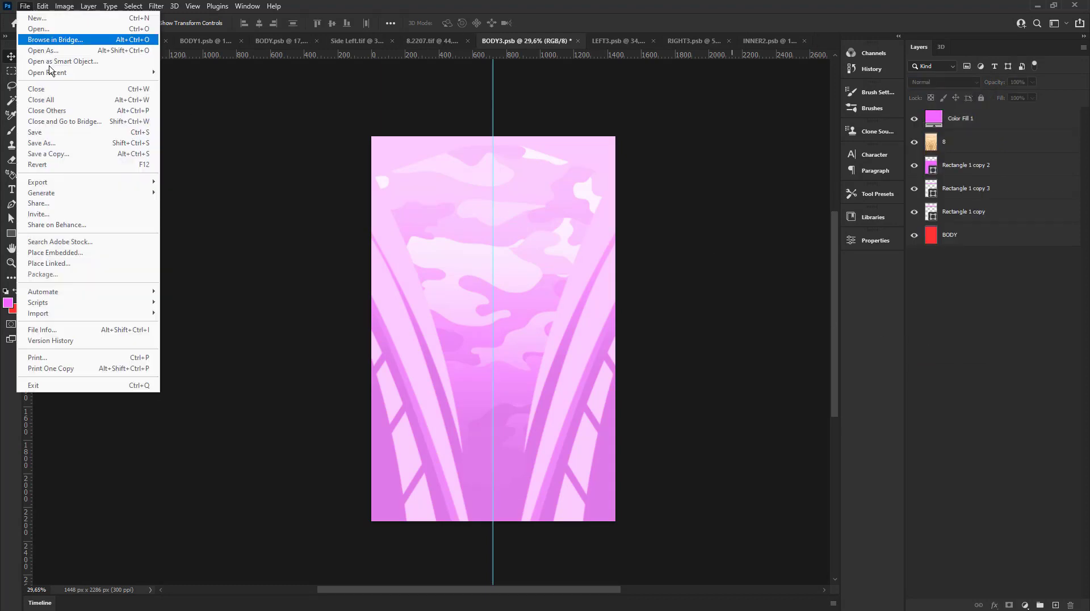
{"action": "left_click", "coordinate": [35, 131]}
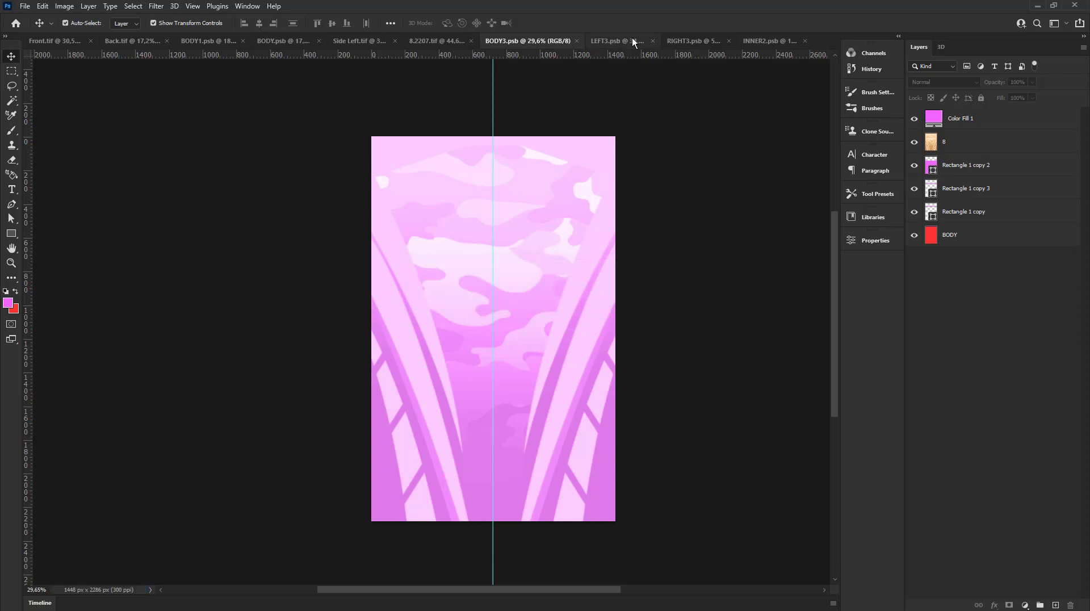
- Add a #f266ff Solid Color fill layer to LEFT3.psb
{"action": "left_click", "coordinate": [631, 40]}
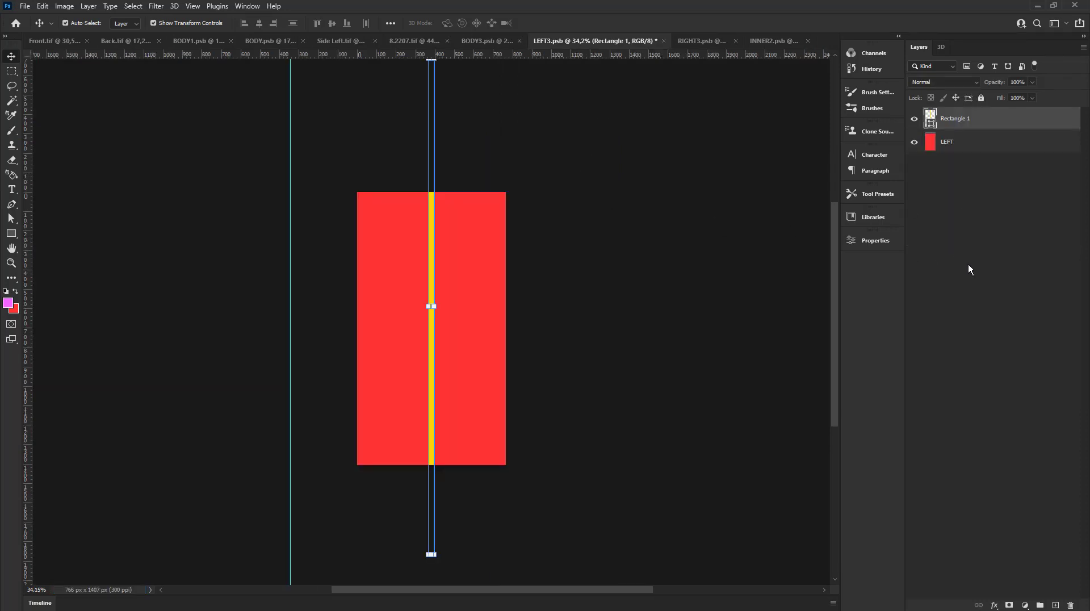
{"action": "left_click", "coordinate": [1023, 605]}
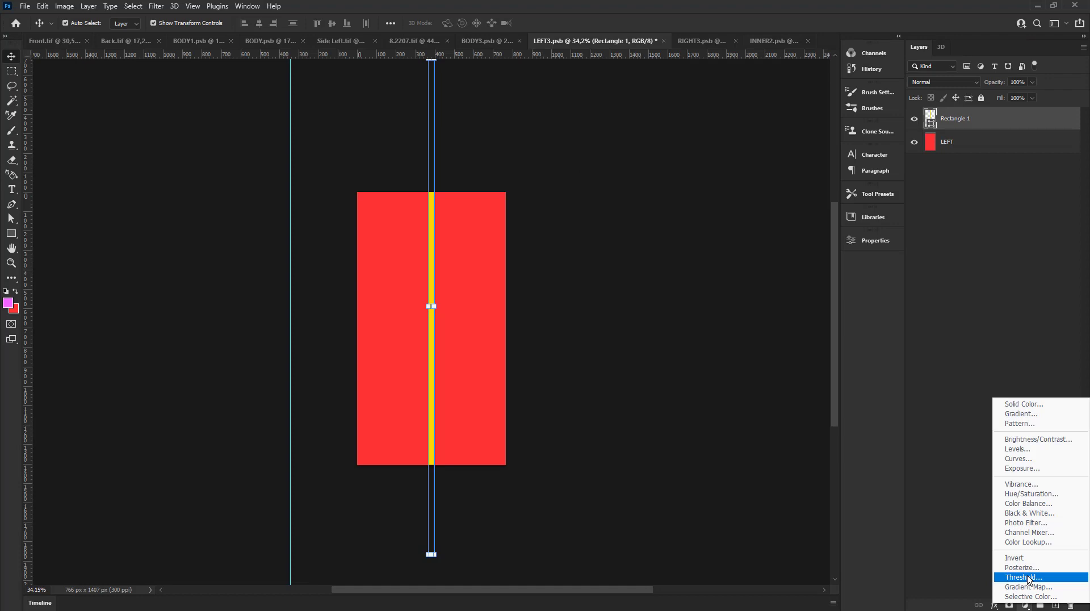
{"action": "left_click", "coordinate": [1014, 405]}
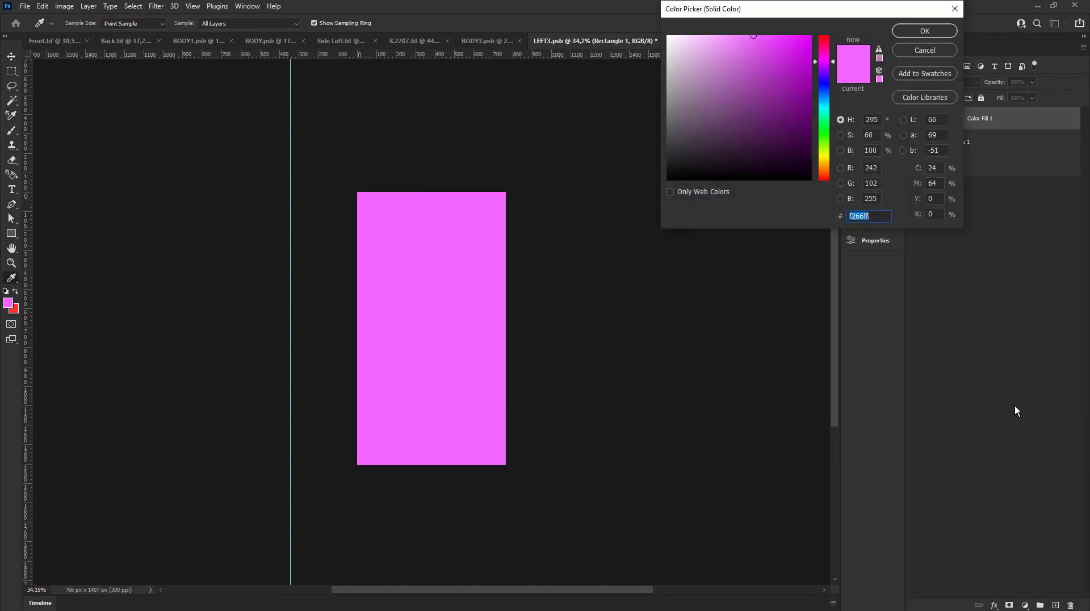
{"action": "left_click", "coordinate": [937, 29]}
- Save LEFT3.psb and switch to RIGHT3.psb
{"action": "left_click", "coordinate": [29, 7]}
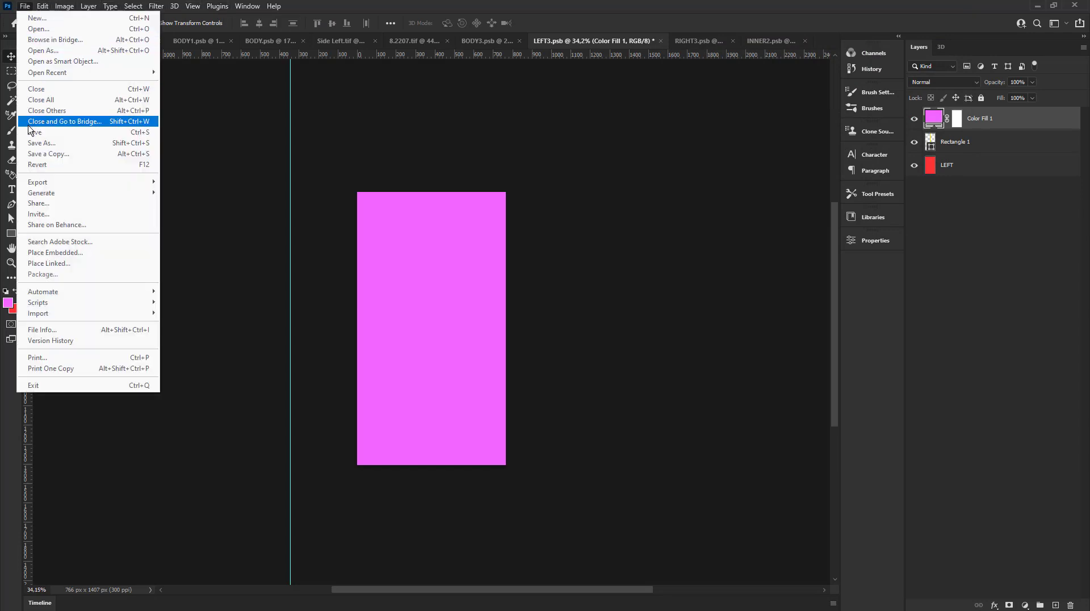
{"action": "left_click", "coordinate": [38, 140]}
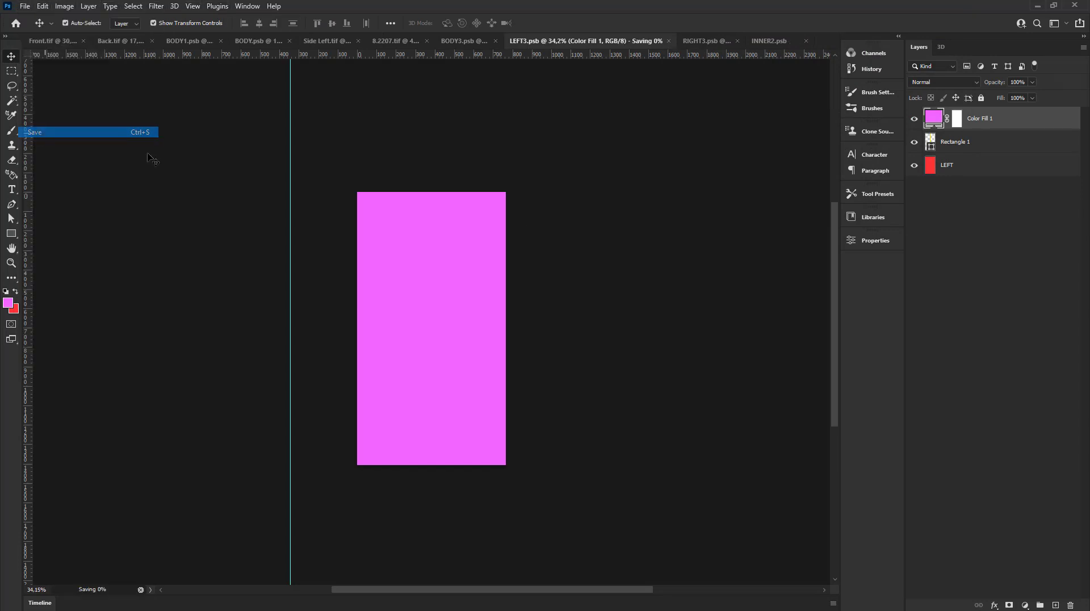
{"action": "left_click", "coordinate": [702, 42]}
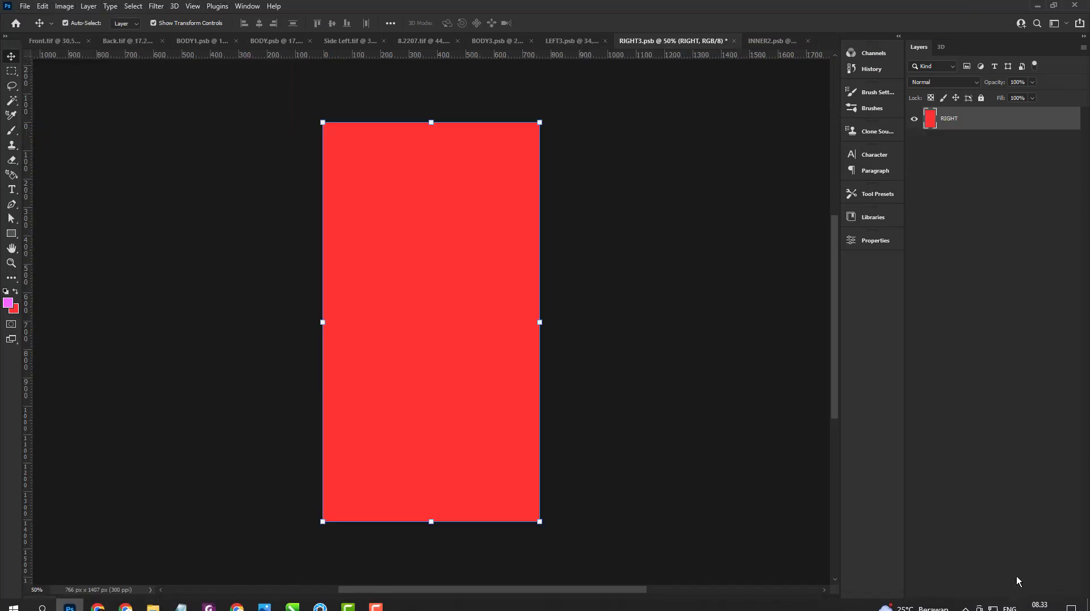
- Add the #f266ff Solid Color fill layer to RIGHT3.psb and save it
{"action": "left_click", "coordinate": [1025, 605]}
{"action": "left_click", "coordinate": [1014, 405]}
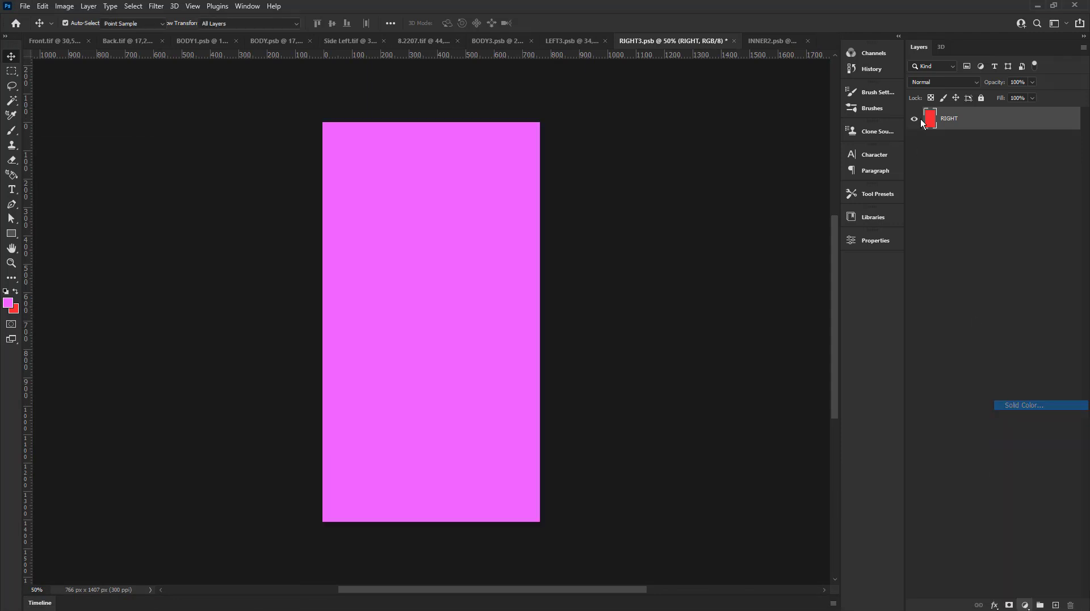
{"action": "left_click", "coordinate": [924, 30]}
{"action": "left_click", "coordinate": [25, 6]}
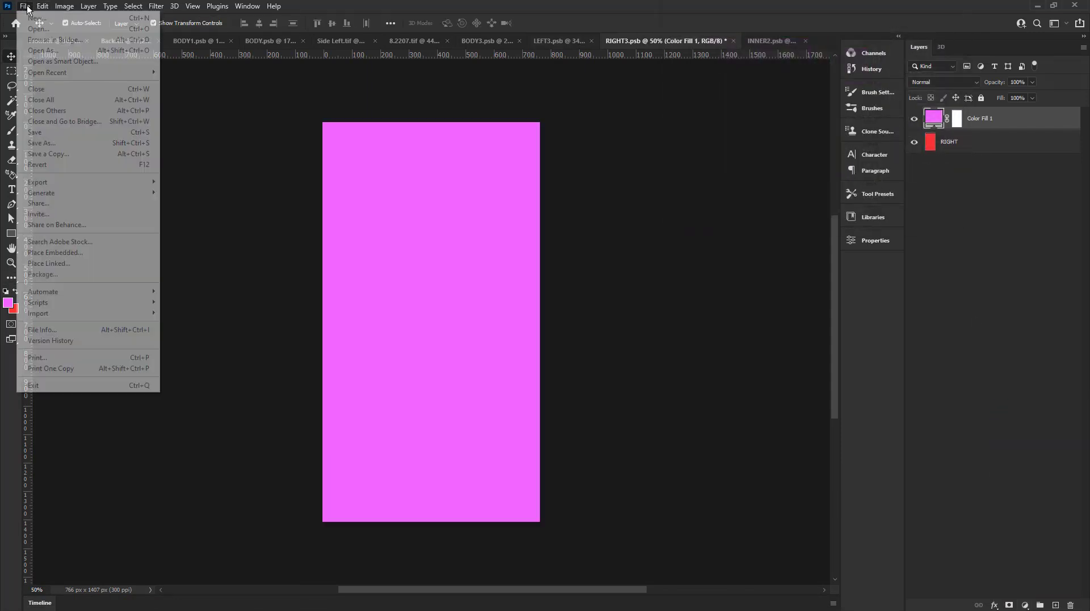
{"action": "left_click", "coordinate": [26, 131]}
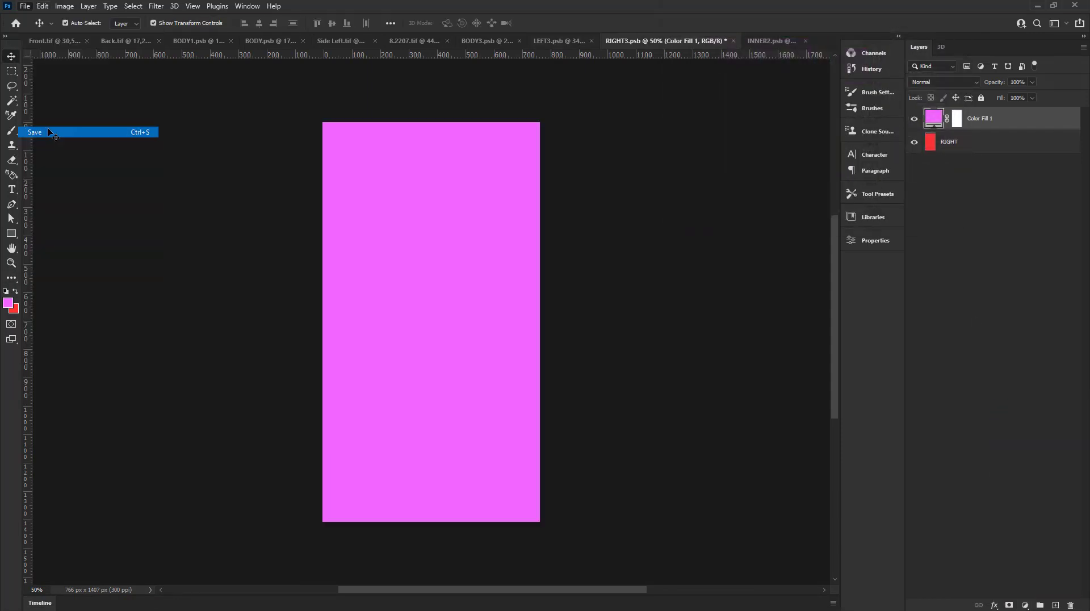
- Add the same #f266ff Solid Color fill layer to INNER2.psb
{"action": "left_click", "coordinate": [758, 43]}
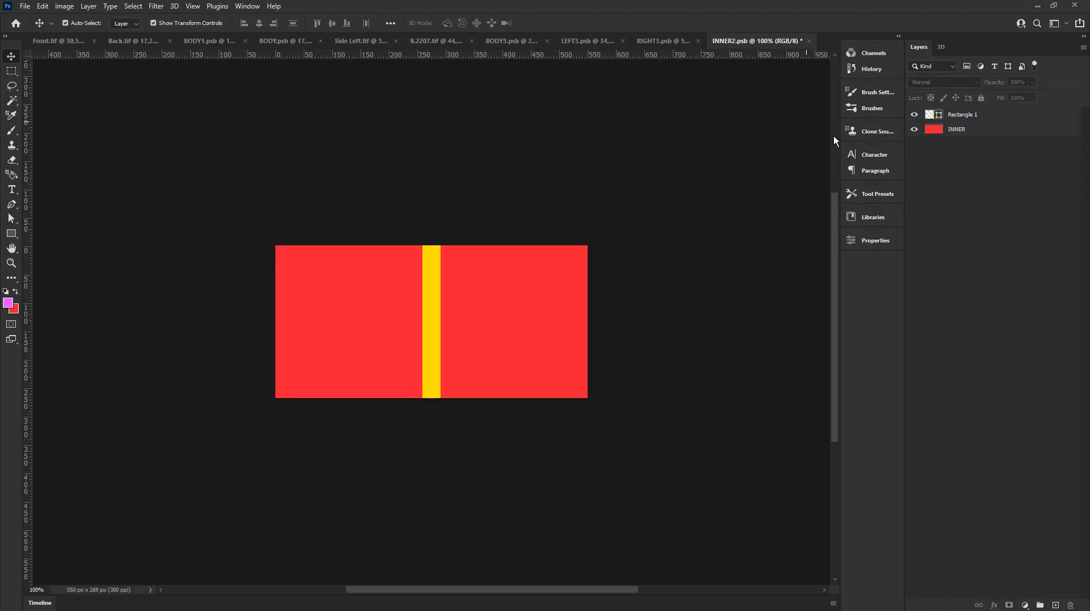
{"action": "left_click", "coordinate": [1025, 605]}
{"action": "left_click", "coordinate": [1014, 404]}
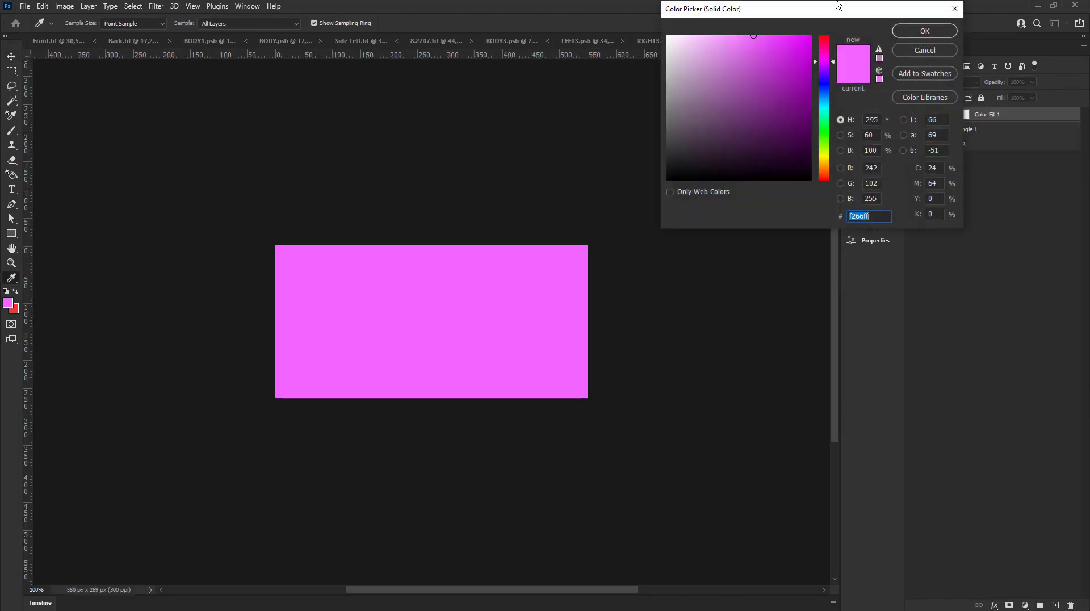
{"action": "left_click", "coordinate": [902, 29]}
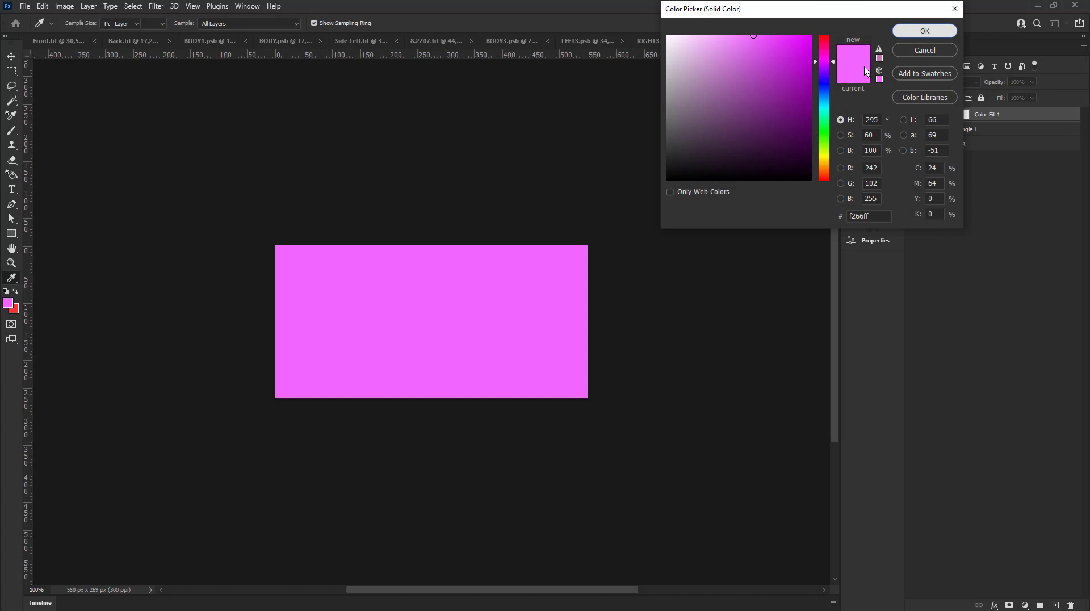
{"action": "left_click", "coordinate": [11, 189]}
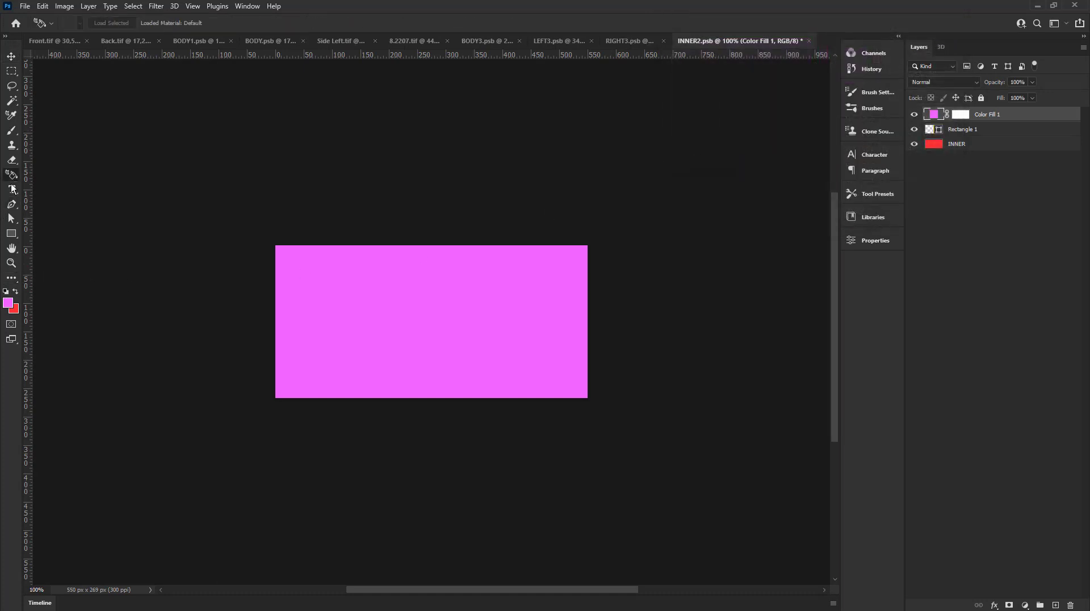
- Make the label text red ff3434 at 25 pt
{"action": "left_click", "coordinate": [404, 327]}
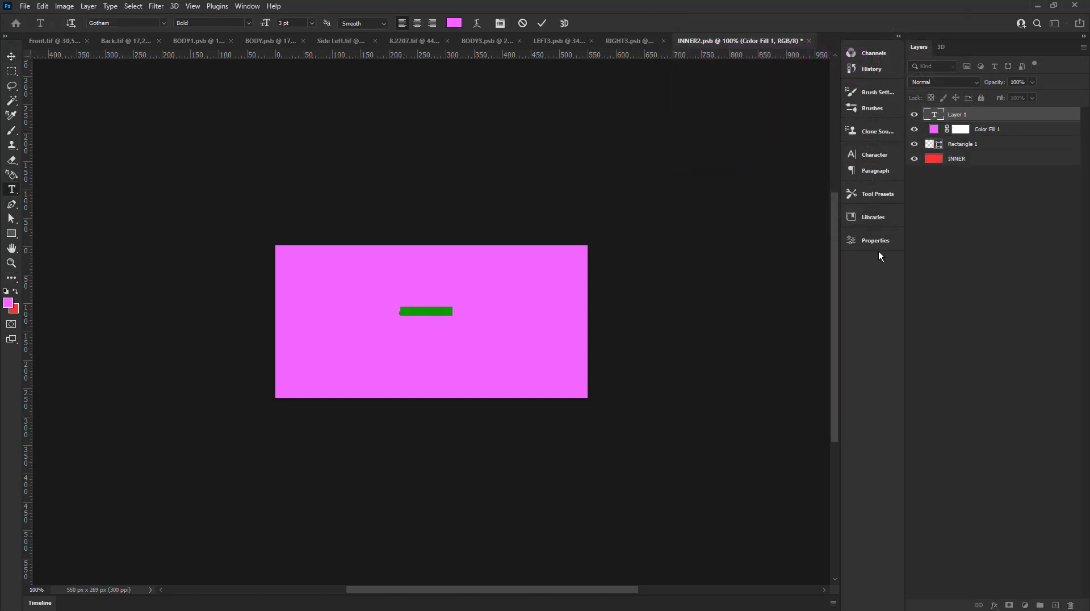
{"action": "left_click", "coordinate": [454, 23]}
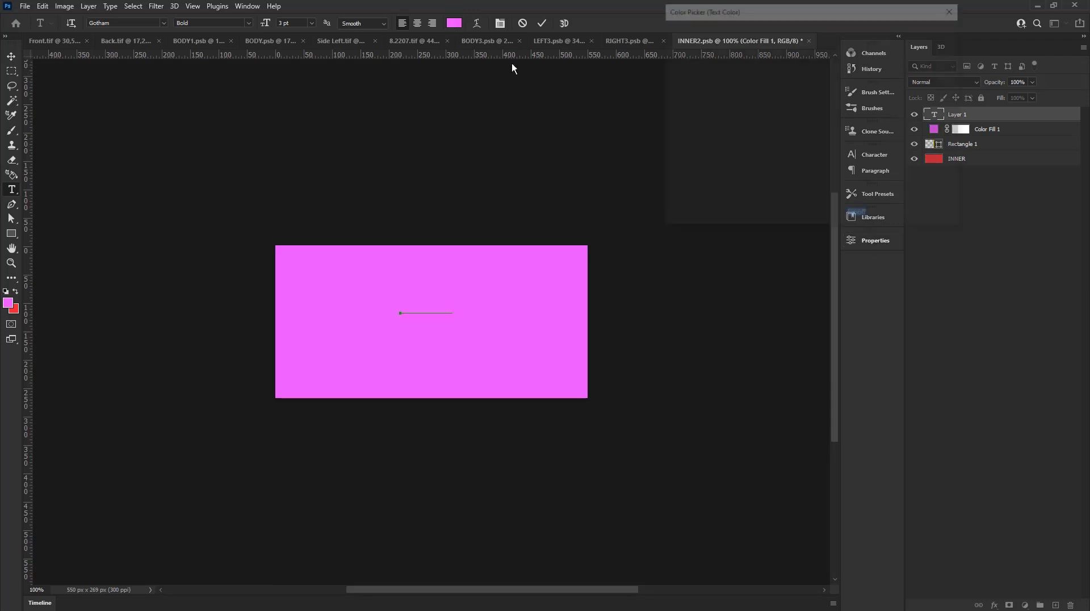
{"action": "type", "text": "964d9d"}
{"action": "type", "text": "000000"}
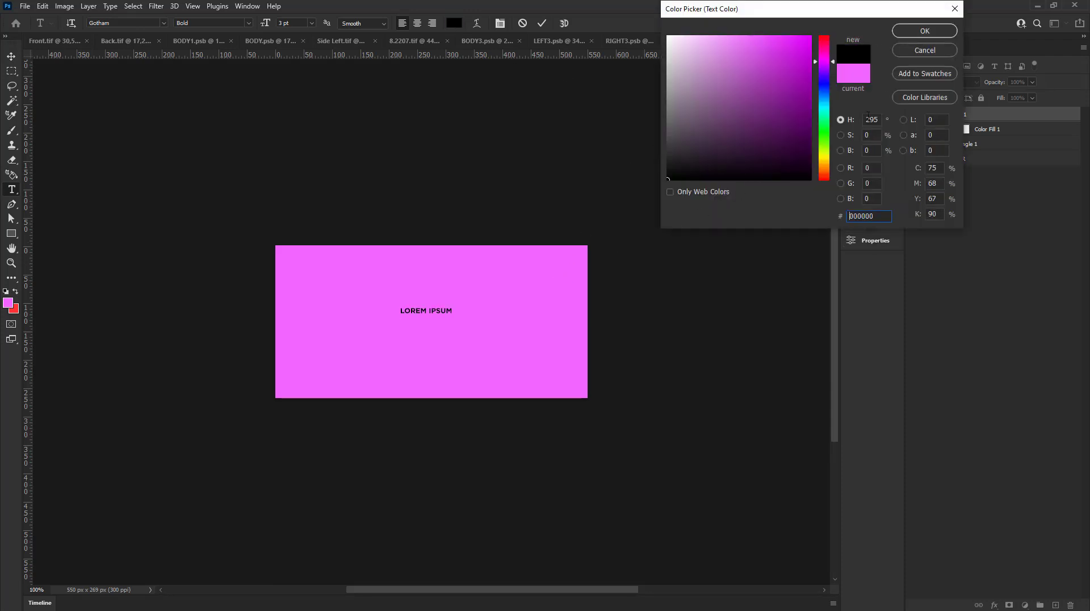
{"action": "type", "text": "ff3434"}
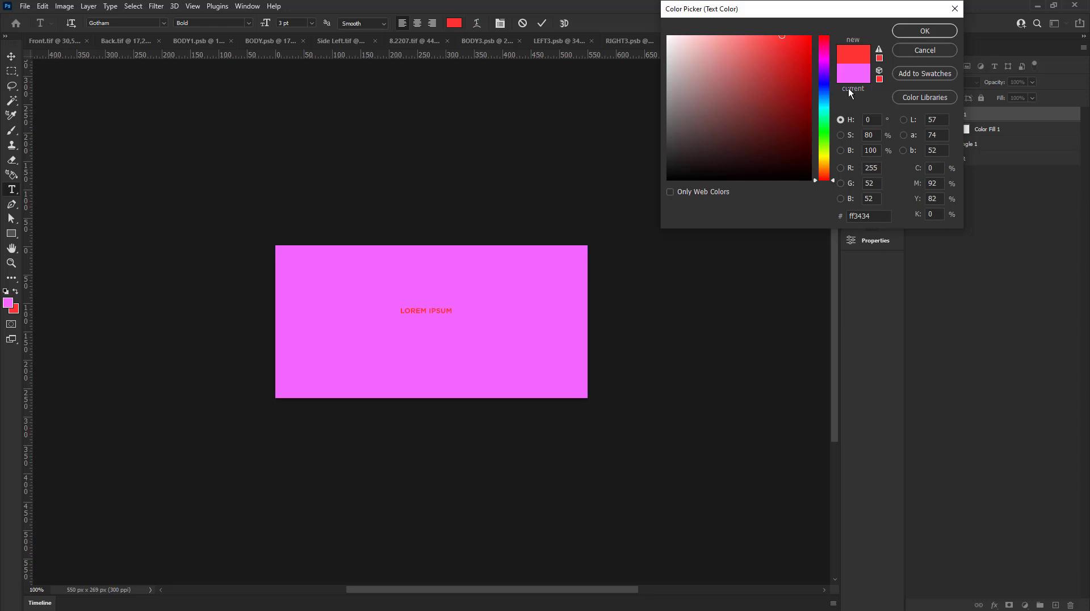
{"action": "left_click", "coordinate": [925, 31]}
{"action": "left_click", "coordinate": [859, 237]}
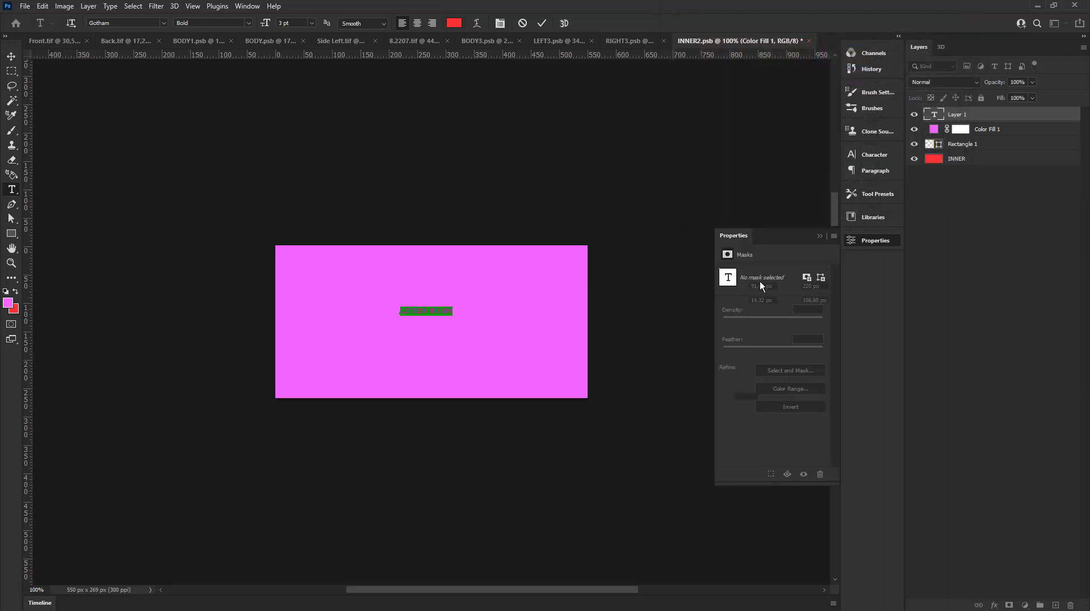
{"action": "left_click_drag", "start_coordinate": [727, 386], "coordinate": [739, 389]}
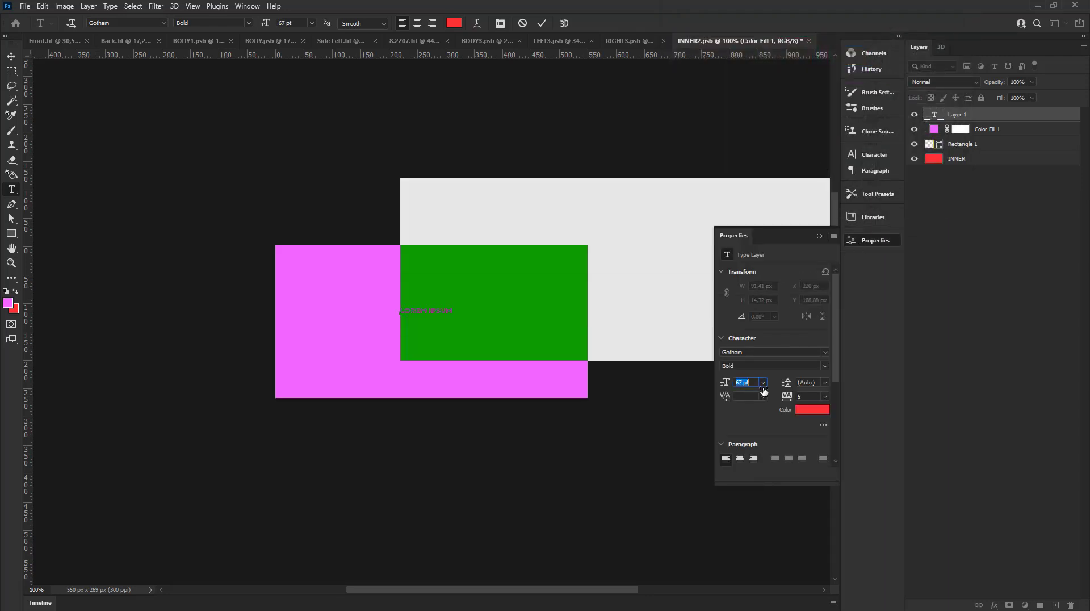
{"action": "type", "text": "25"}
{"action": "left_click", "coordinate": [544, 22]}
- Move the LOREM IPSUM text left and retype it as 'SIZE'
{"action": "key", "text": "v"}
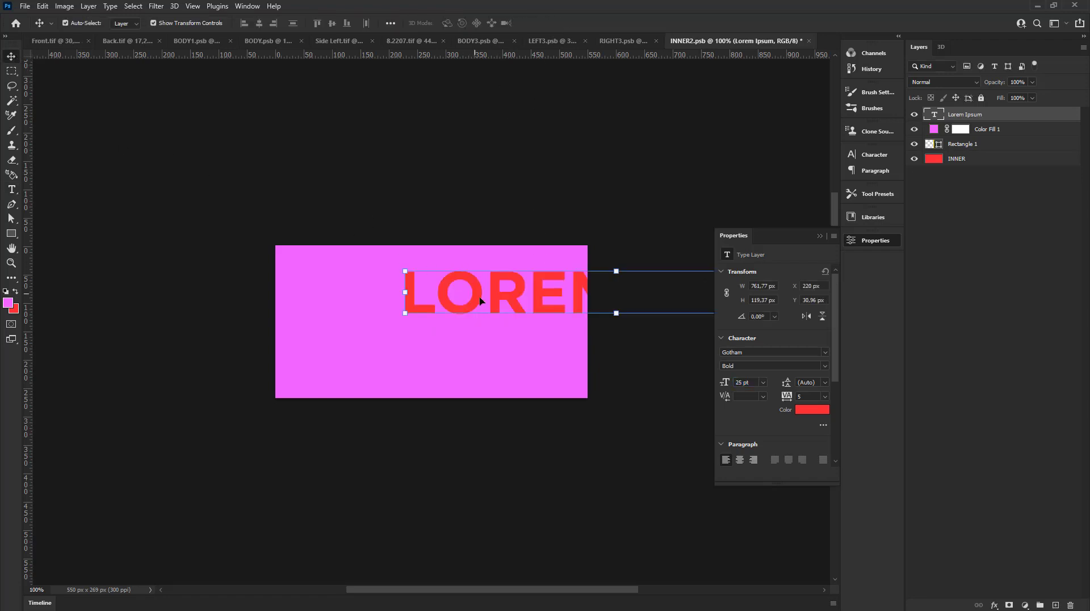
{"action": "left_click_drag", "start_coordinate": [480, 300], "coordinate": [365, 314]}
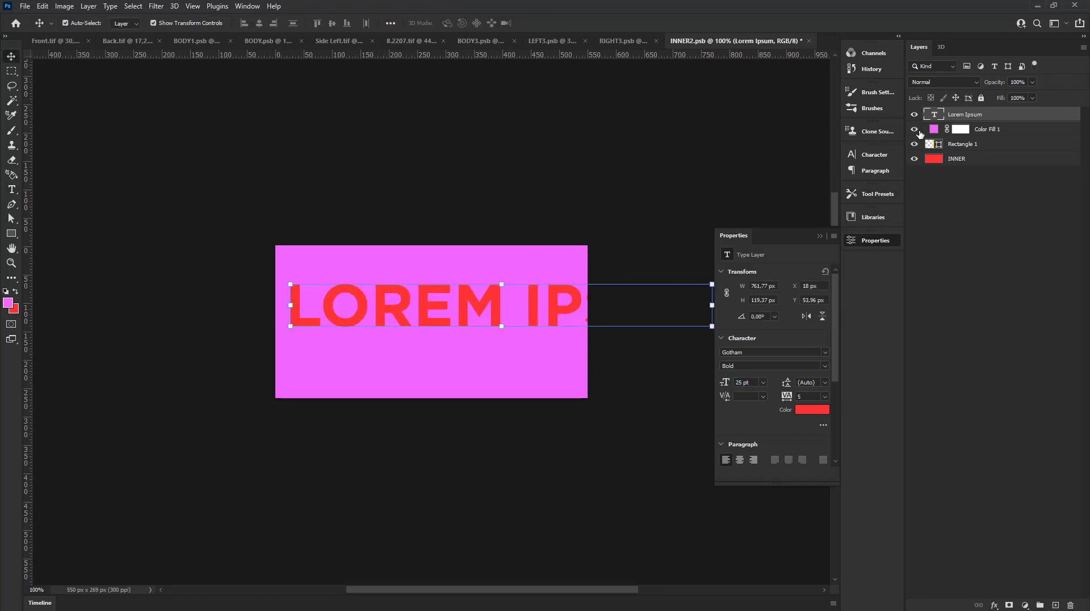
{"action": "double_click", "coordinate": [933, 114]}
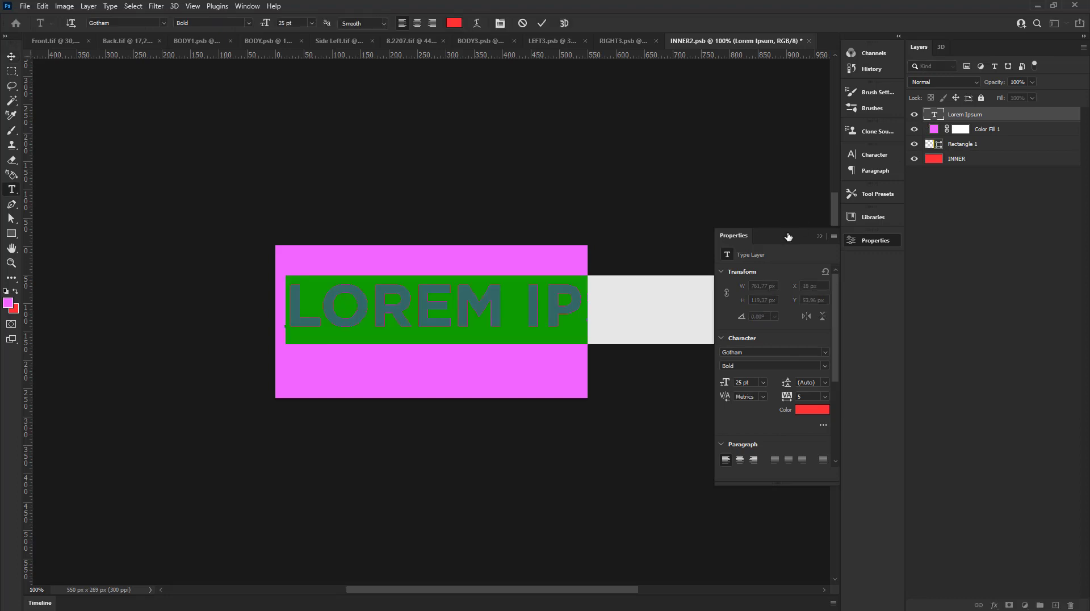
{"action": "type", "text": "SIZE"}
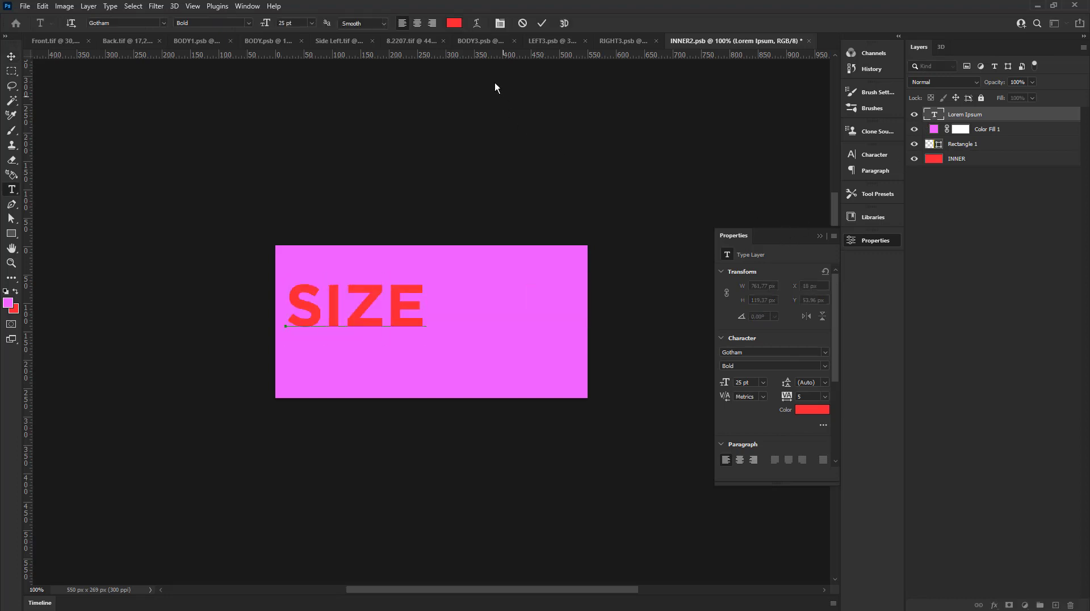
{"action": "left_click", "coordinate": [542, 23]}
{"action": "left_click", "coordinate": [12, 56]}
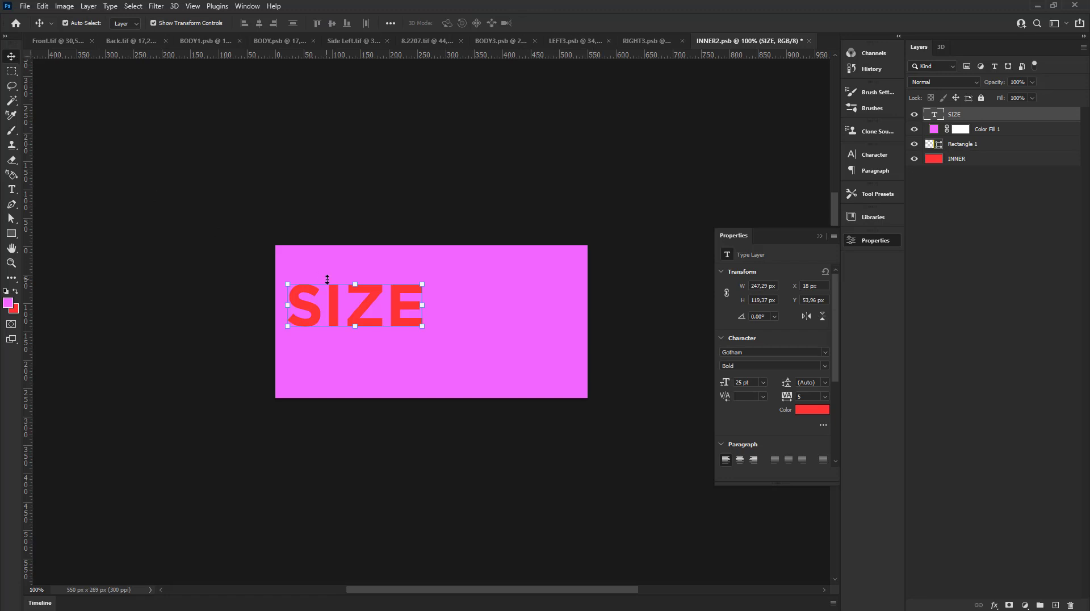
- Drag a vertical guide to the canvas centre
{"action": "left_click", "coordinate": [1014, 161]}
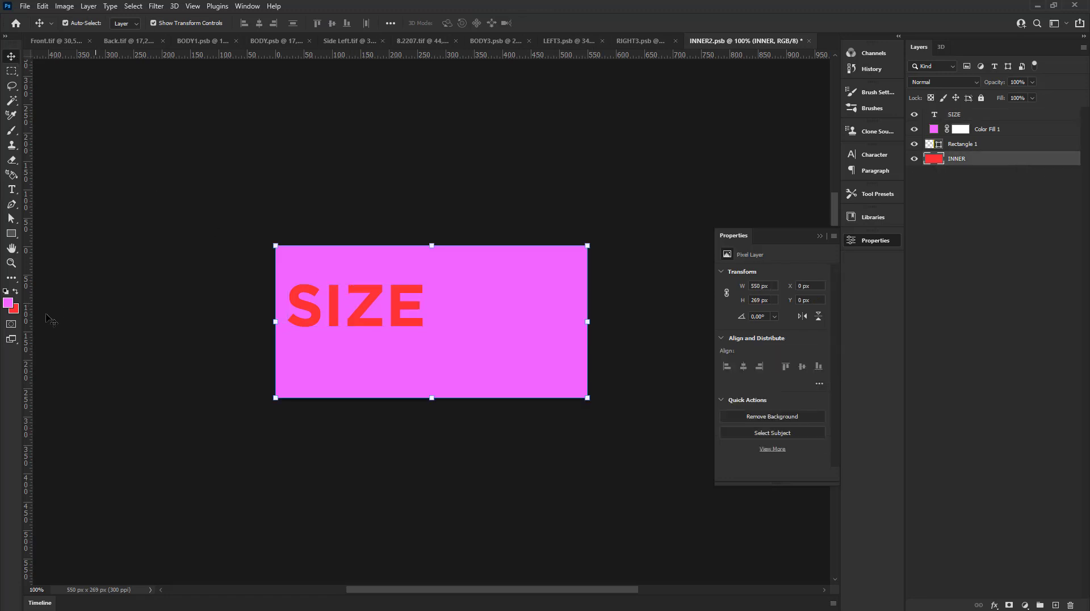
{"action": "left_click_drag", "start_coordinate": [28, 317], "coordinate": [481, 304]}
{"action": "scroll", "coordinate": [451, 304], "scroll_direction": "up", "scroll_amount": 2}
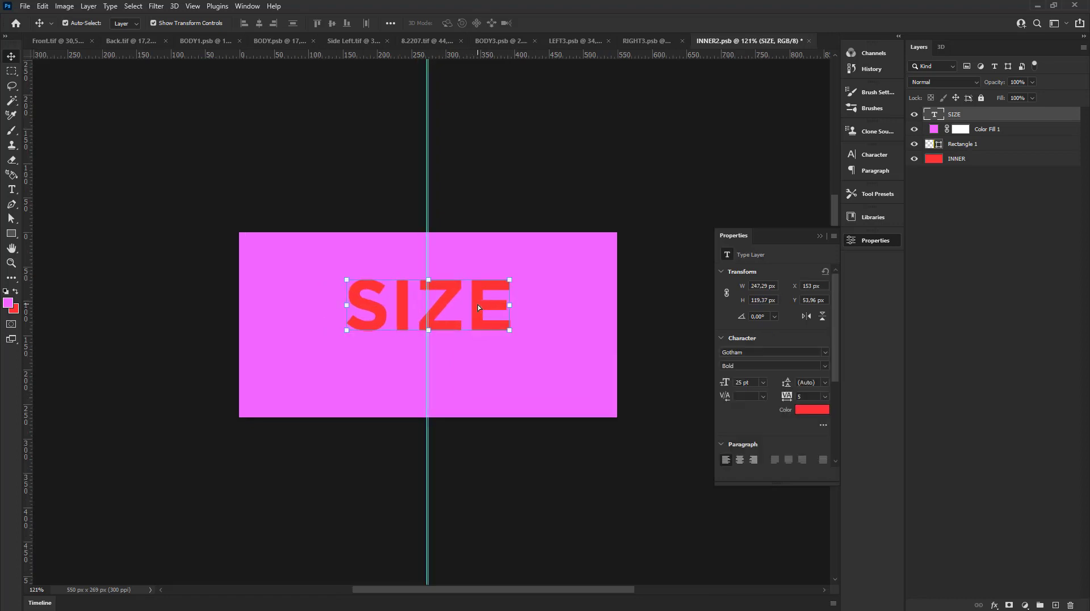
{"action": "scroll", "coordinate": [433, 287], "scroll_direction": "up", "scroll_amount": 2}
{"action": "scroll", "coordinate": [433, 287], "scroll_direction": "up", "scroll_amount": 2}
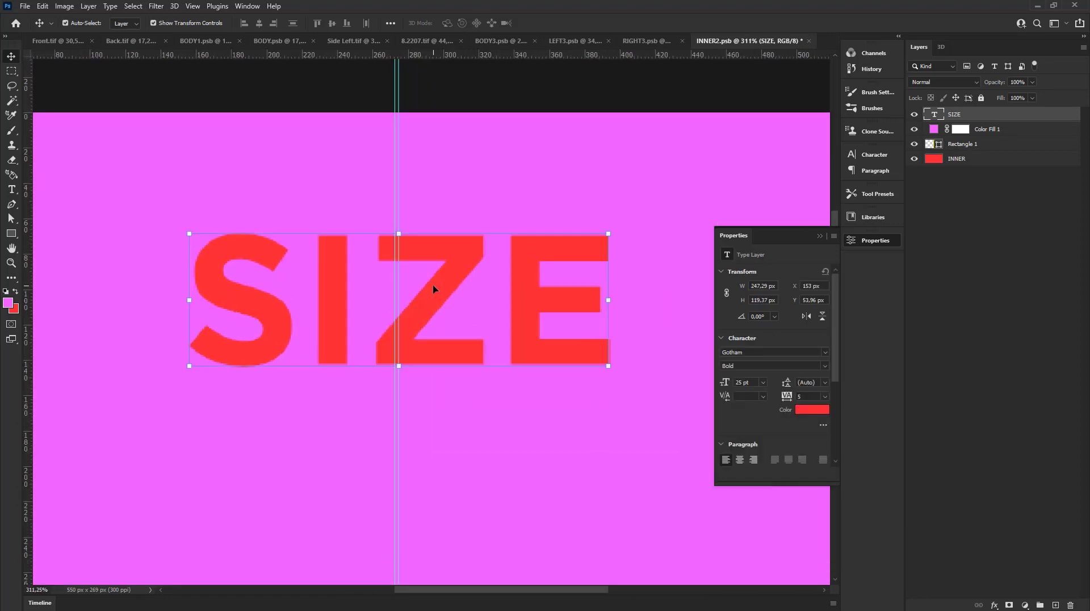
- Save INNER2.psb with the new SIZE label
{"action": "scroll", "coordinate": [433, 287], "scroll_direction": "down", "scroll_amount": 3}
{"action": "left_click", "coordinate": [475, 134]}
{"action": "key", "text": "ctrl+s"}
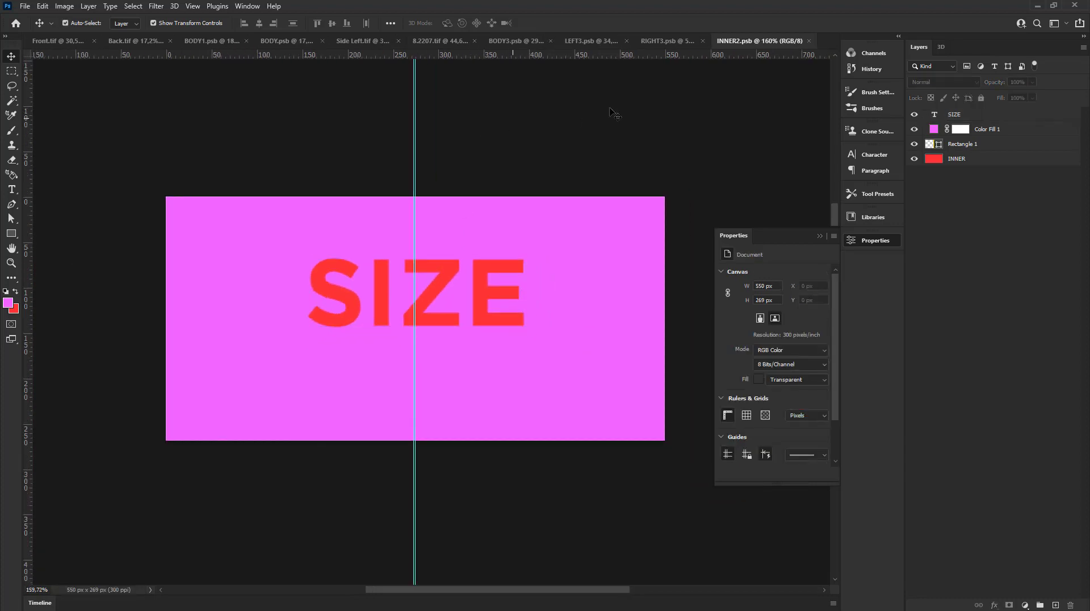
- Check the collar in 8.2207.tif, then return to INNER2.psb and select the SIZE layer
{"action": "left_click", "coordinate": [449, 45]}
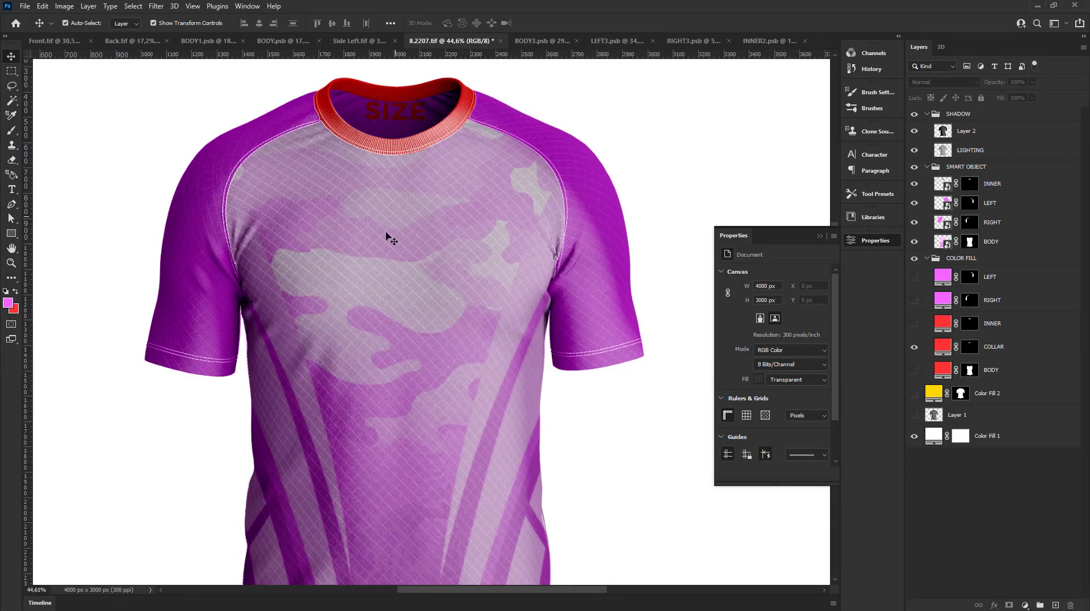
{"action": "scroll", "coordinate": [384, 241], "scroll_direction": "down", "scroll_amount": 3}
{"action": "scroll", "coordinate": [401, 236], "scroll_direction": "up", "scroll_amount": 1}
{"action": "scroll", "coordinate": [401, 233], "scroll_direction": "up", "scroll_amount": 1}
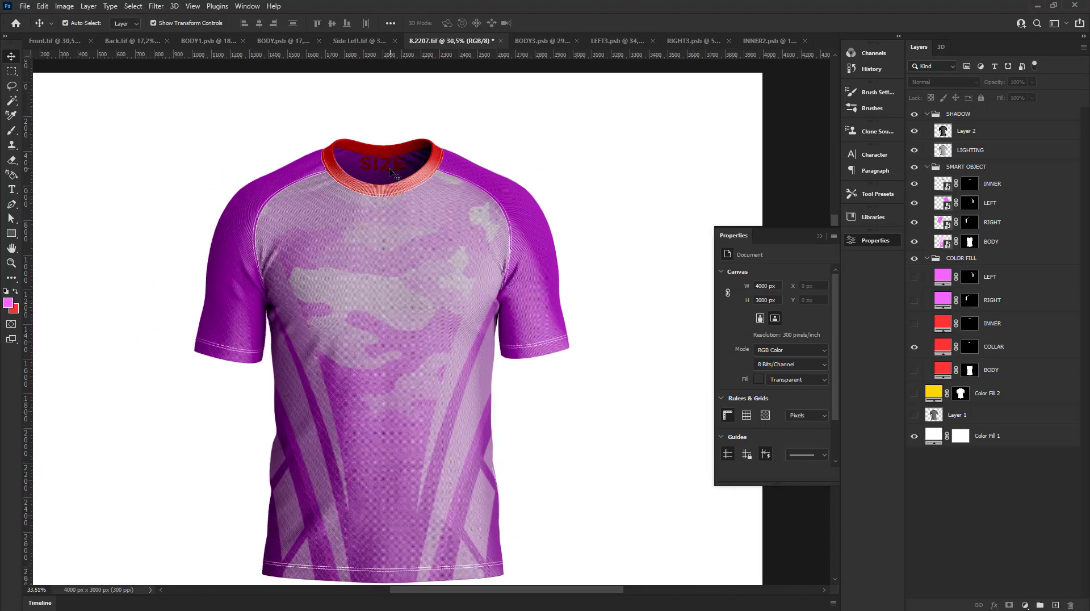
{"action": "scroll", "coordinate": [584, 102], "scroll_direction": "up", "scroll_amount": 1}
{"action": "left_click", "coordinate": [759, 42]}
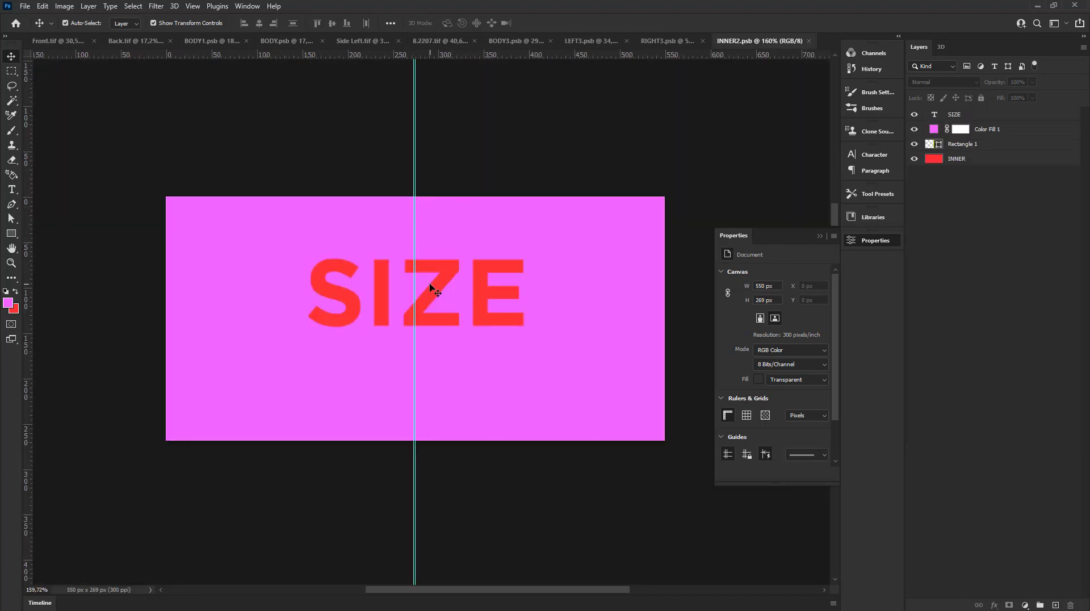
{"action": "left_click", "coordinate": [428, 287]}
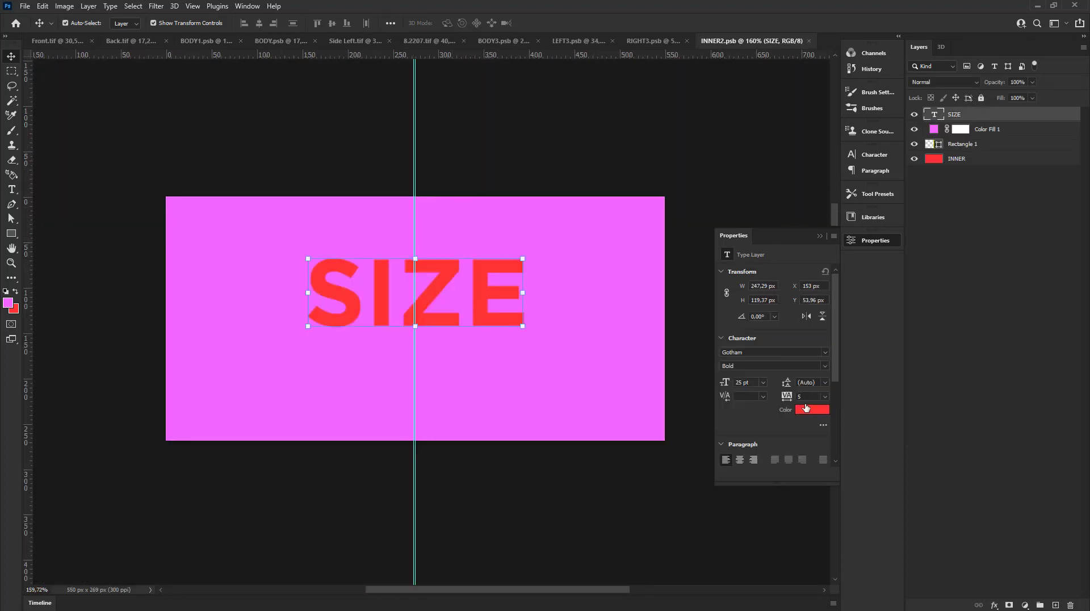
- Change the SIZE text colour to white #ffffff
{"action": "left_click", "coordinate": [805, 409]}
{"action": "left_click_drag", "start_coordinate": [709, 68], "coordinate": [574, 23]}
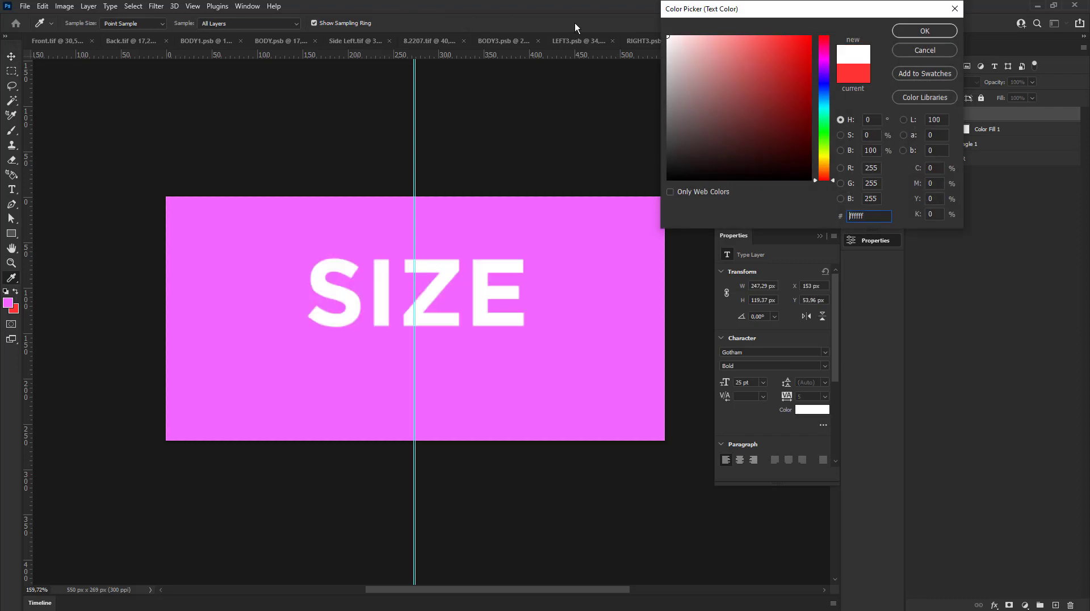
{"action": "left_click", "coordinate": [898, 33]}
{"action": "key", "text": "v"}
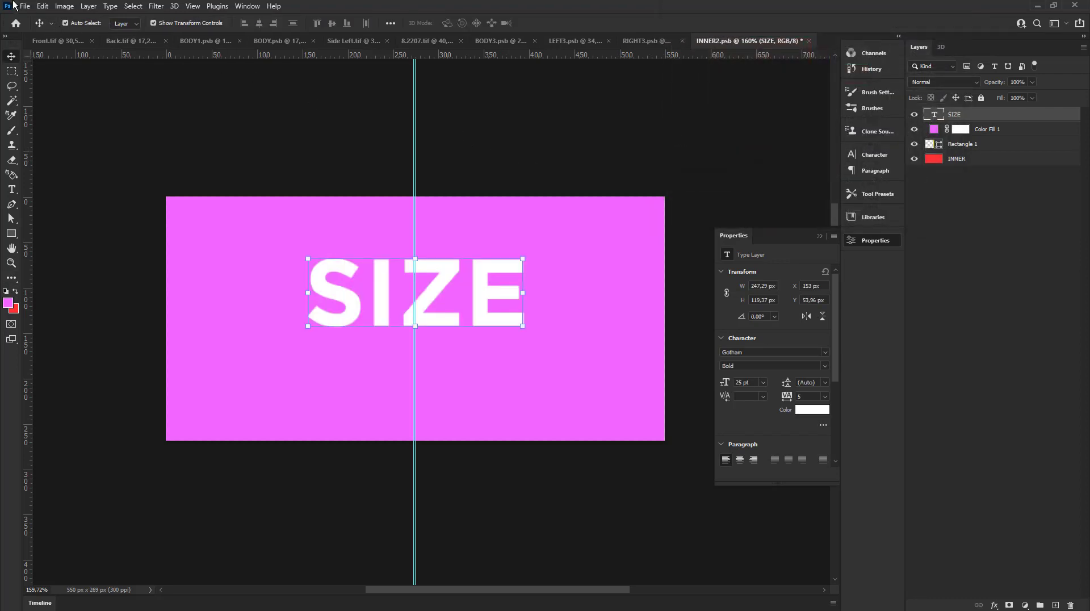
- Save INNER2.psb and view the 8.2207.tif shirt mockup
{"action": "left_click", "coordinate": [23, 5]}
{"action": "left_click", "coordinate": [51, 128]}
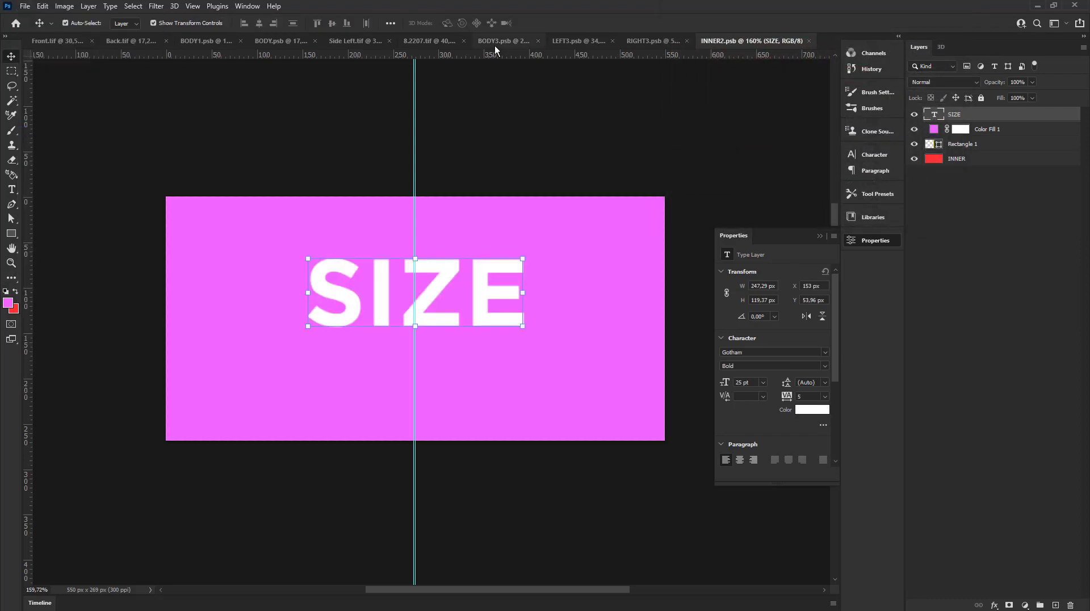
{"action": "left_click", "coordinate": [410, 42]}
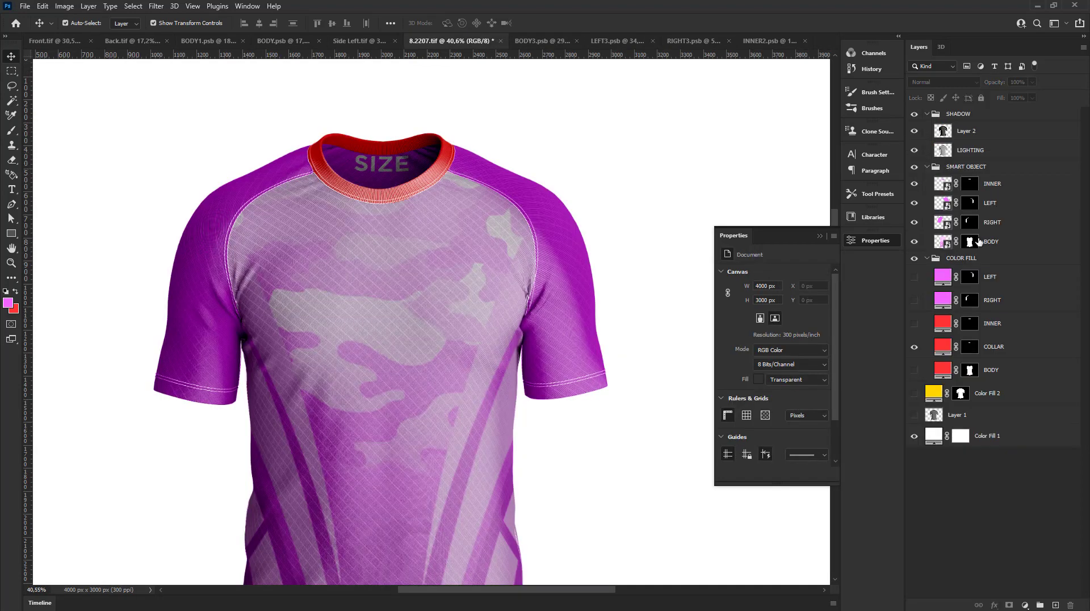
- Float INNER2.psb in its own window, move SIZE down about 23 px, and save
{"action": "left_click_drag", "start_coordinate": [755, 42], "coordinate": [751, 68]}
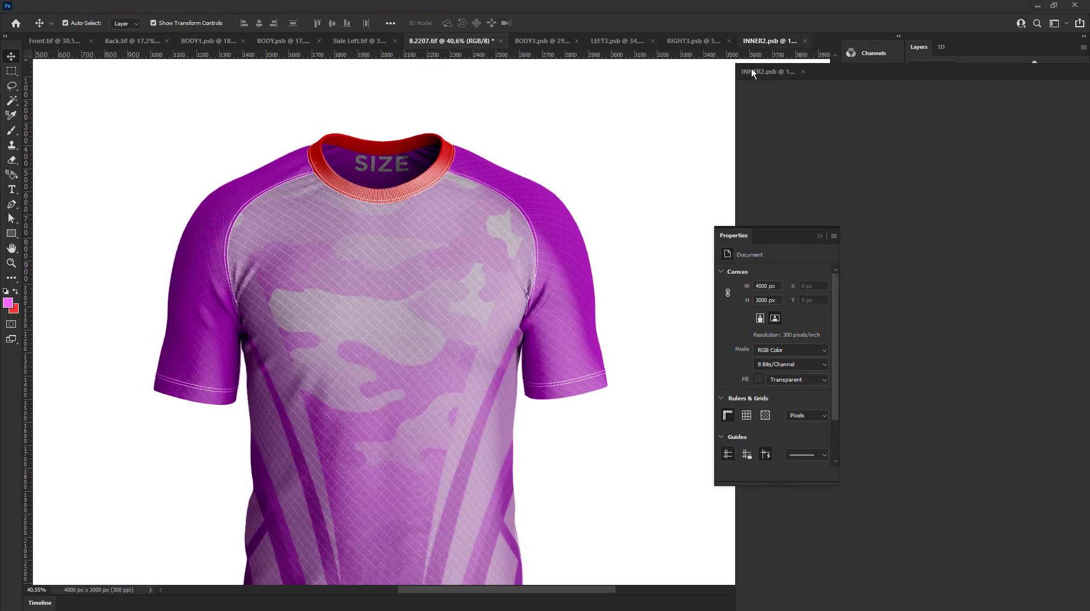
{"action": "scroll", "coordinate": [884, 175], "scroll_direction": "down", "scroll_amount": 3, "text": "alt"}
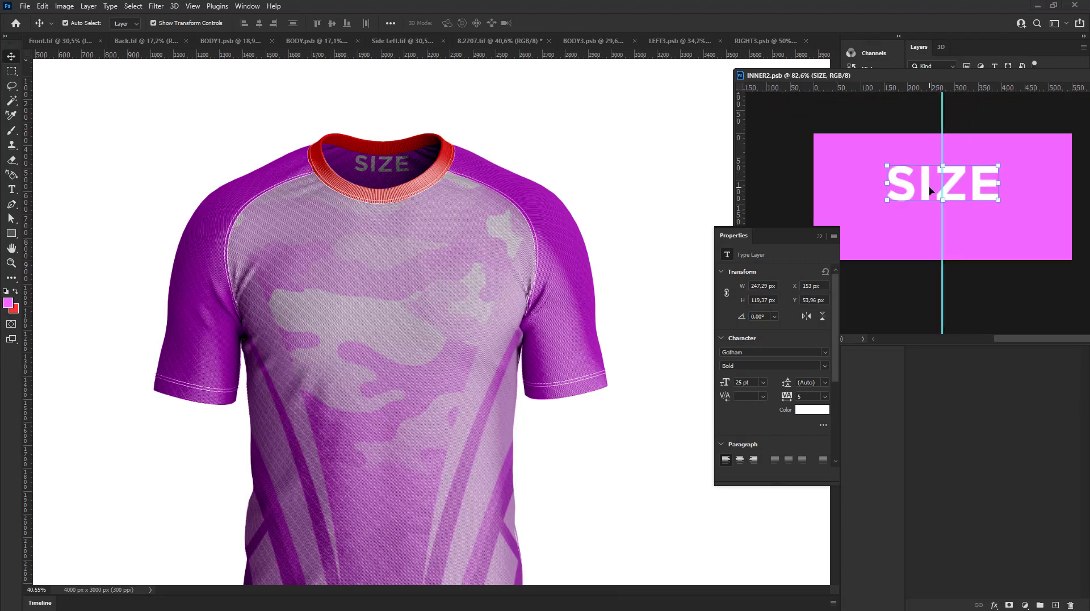
{"action": "left_click_drag", "start_coordinate": [959, 184], "coordinate": [959, 197]}
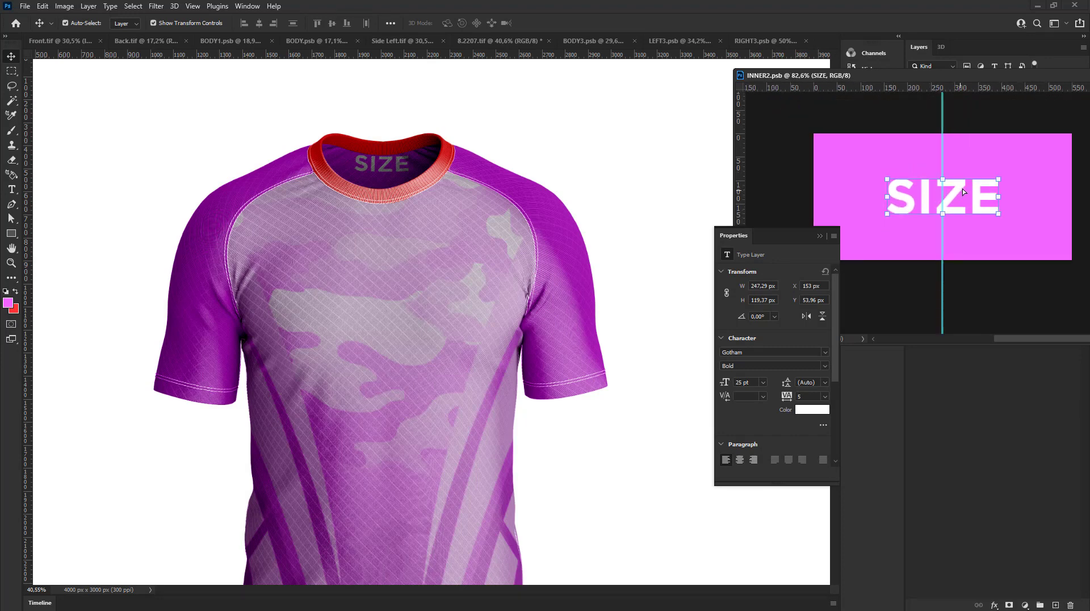
{"action": "left_click", "coordinate": [970, 156]}
{"action": "left_click", "coordinate": [22, 6]}
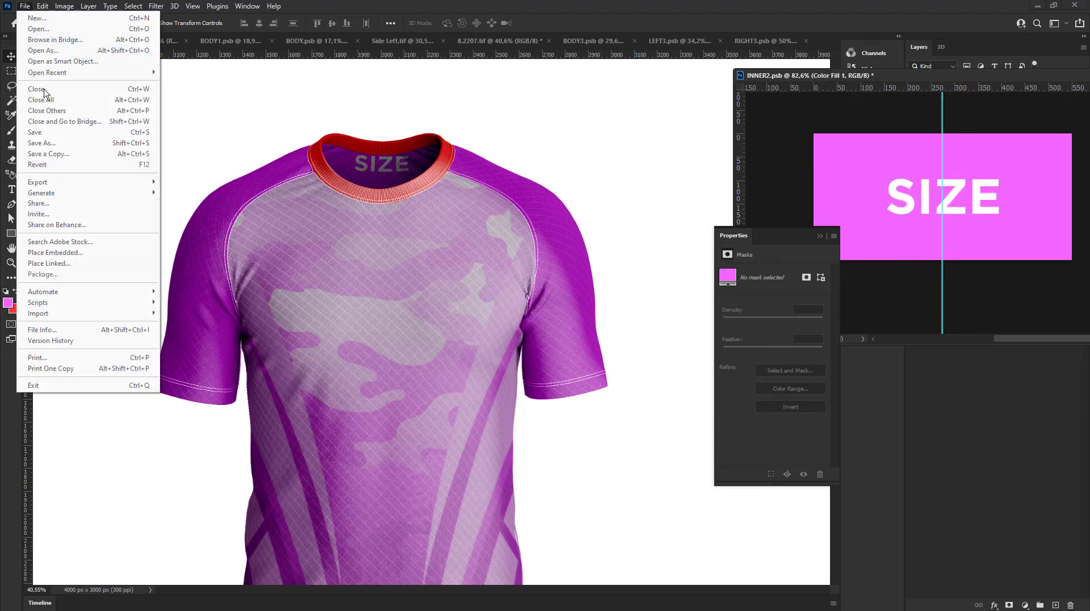
{"action": "left_click", "coordinate": [47, 131]}
- Shrink the SIZE text from 25 pt to 15 pt, centre it on the guide, and save
{"action": "left_click", "coordinate": [976, 198]}
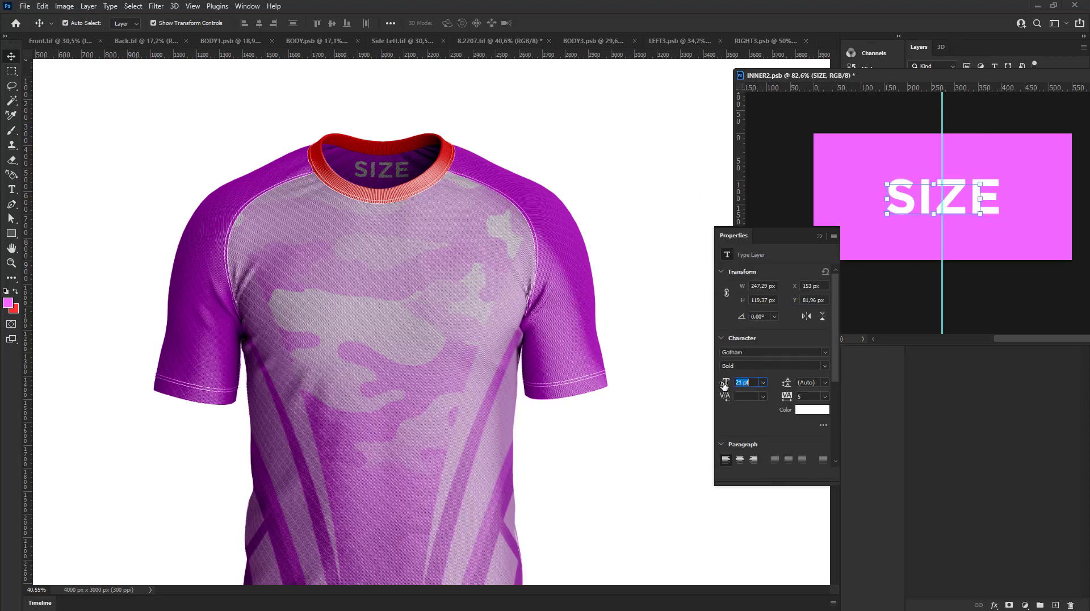
{"action": "left_click_drag", "start_coordinate": [725, 384], "coordinate": [719, 385]}
{"action": "scroll", "coordinate": [973, 204], "scroll_direction": "up", "scroll_amount": 1}
{"action": "left_click_drag", "start_coordinate": [963, 196], "coordinate": [964, 196]}
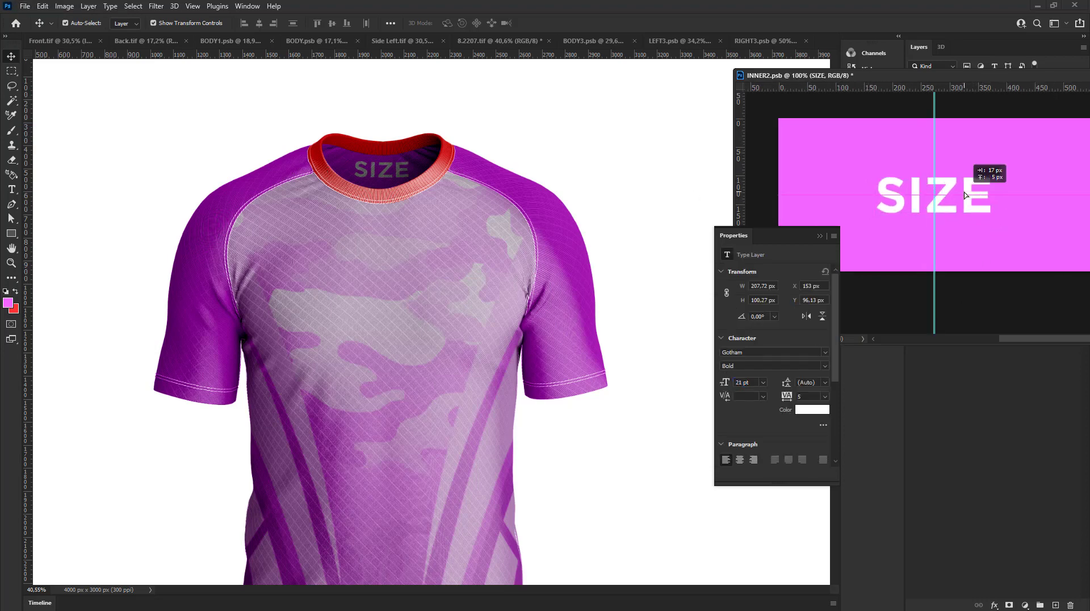
{"action": "left_click_drag", "start_coordinate": [725, 384], "coordinate": [718, 384]}
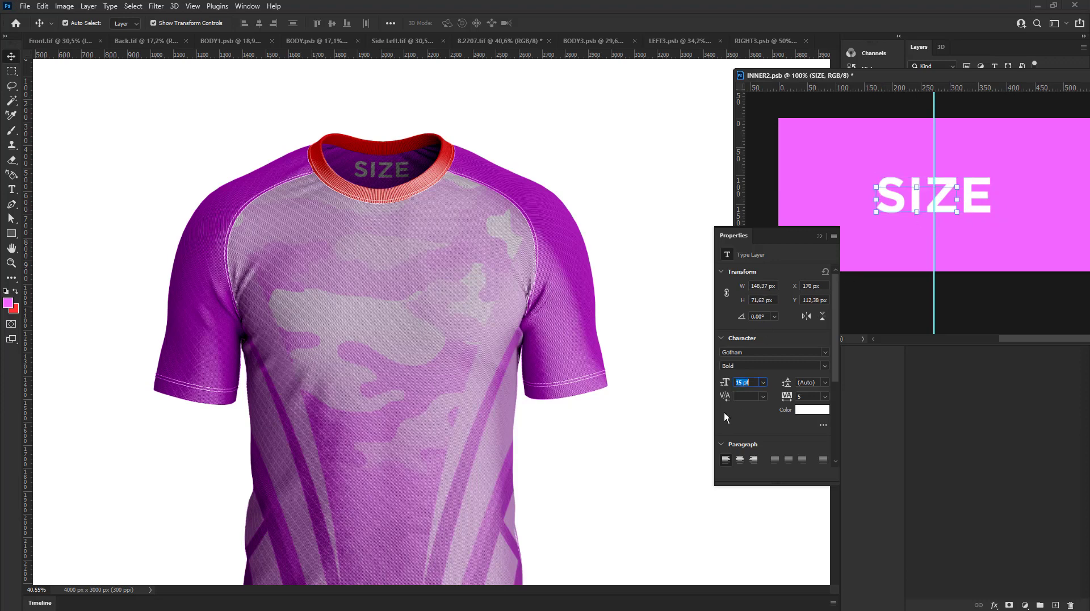
{"action": "scroll", "coordinate": [917, 204], "scroll_direction": "up", "scroll_amount": 1}
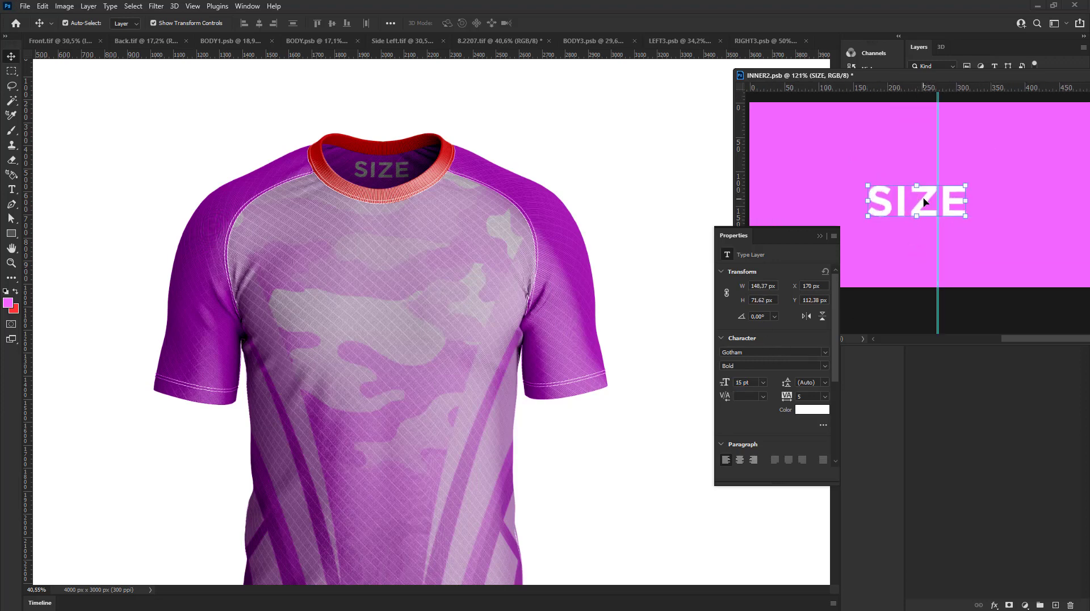
{"action": "left_click_drag", "start_coordinate": [929, 201], "coordinate": [954, 198]}
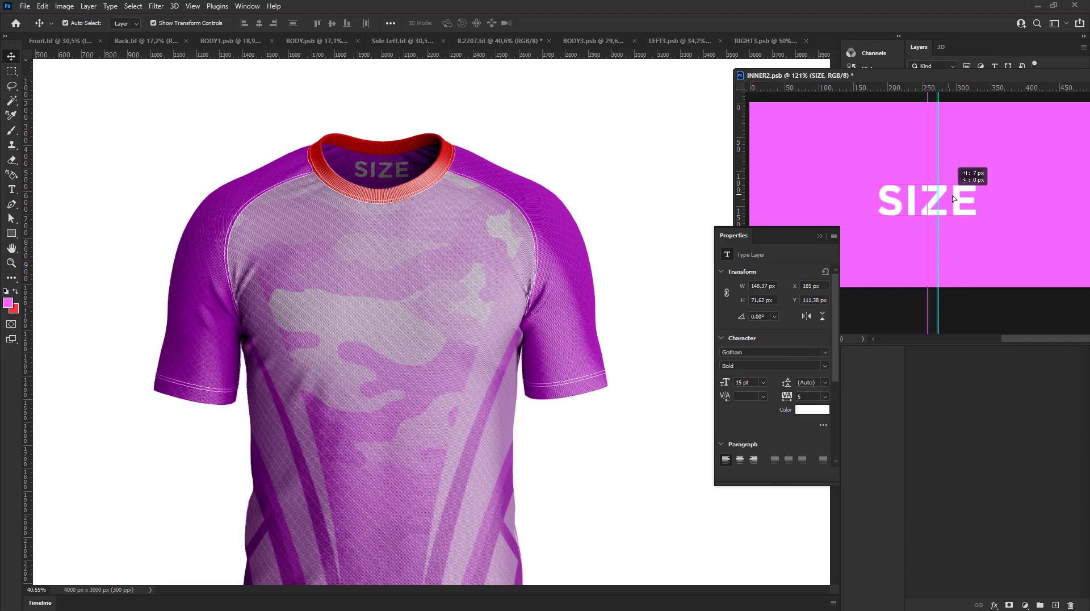
{"action": "left_click", "coordinate": [23, 6]}
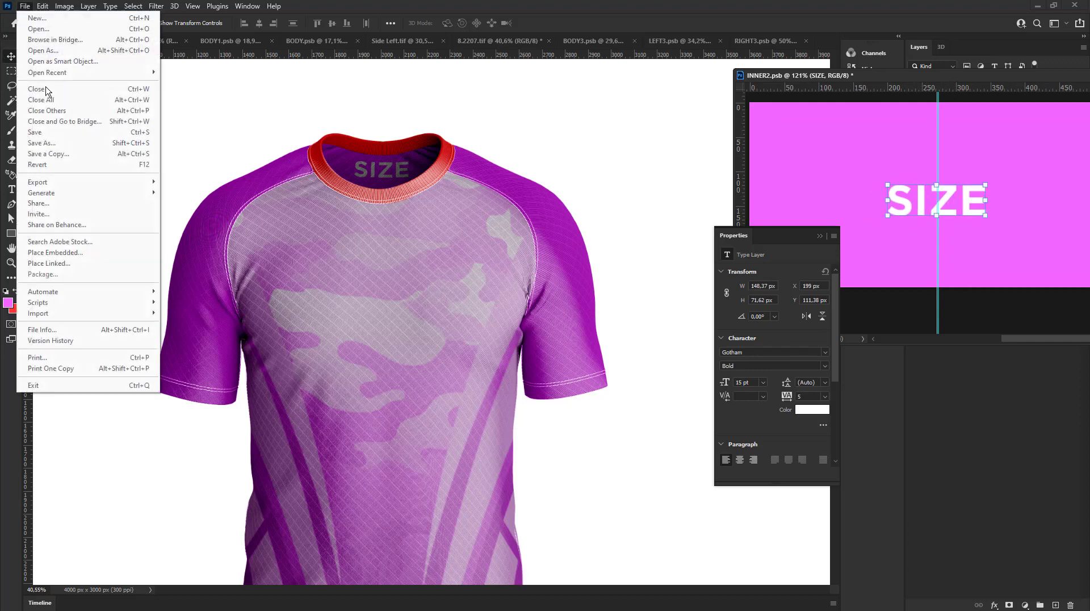
{"action": "left_click", "coordinate": [62, 136]}
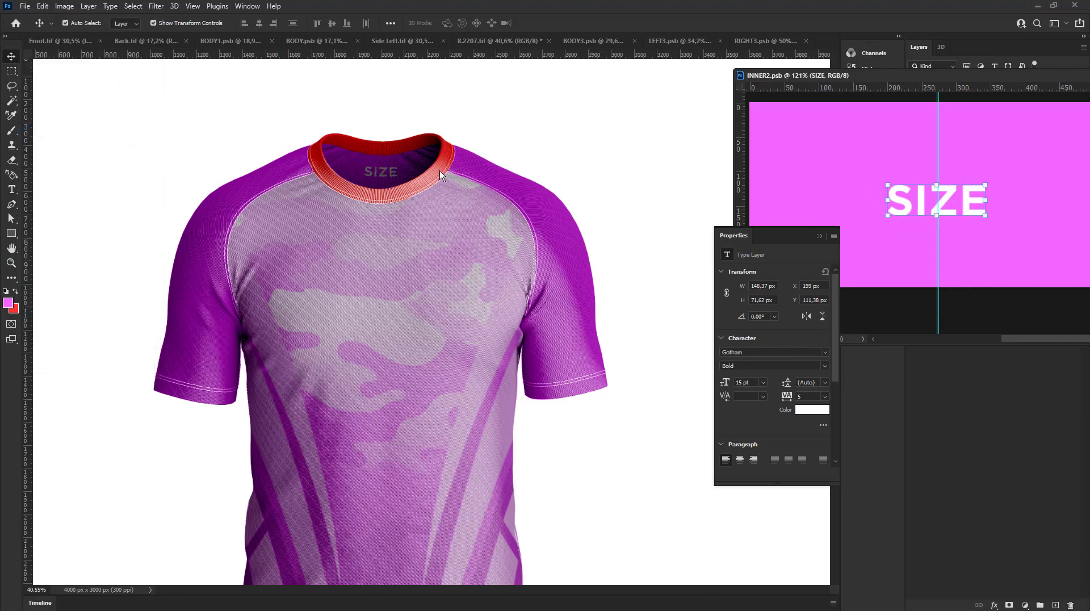
- Raise the SIZE text, then lower it slightly, saving after each move
{"action": "left_click_drag", "start_coordinate": [972, 202], "coordinate": [971, 169]}
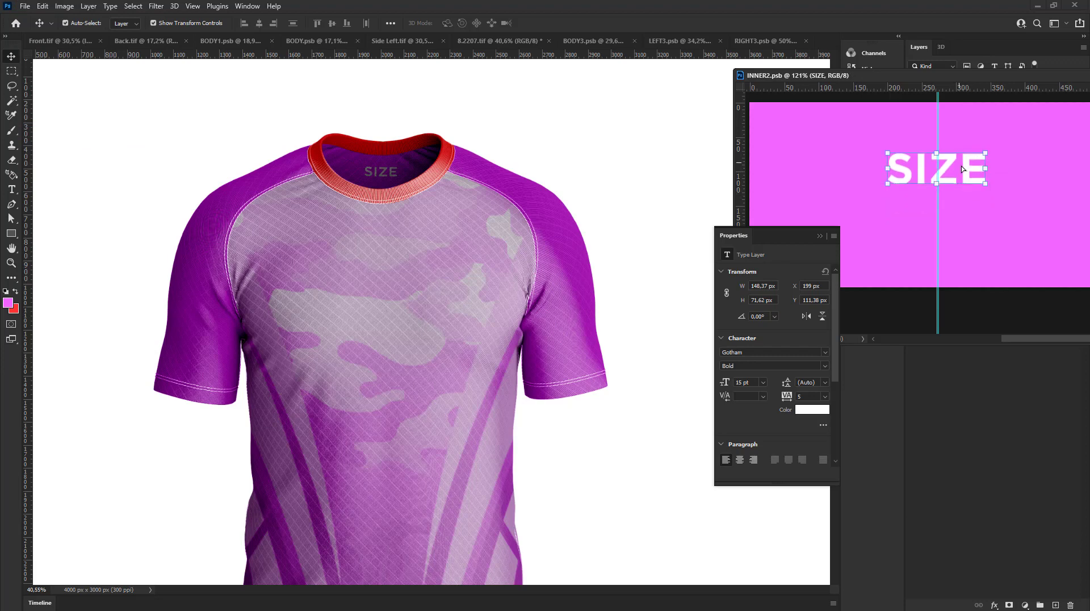
{"action": "left_click", "coordinate": [22, 6]}
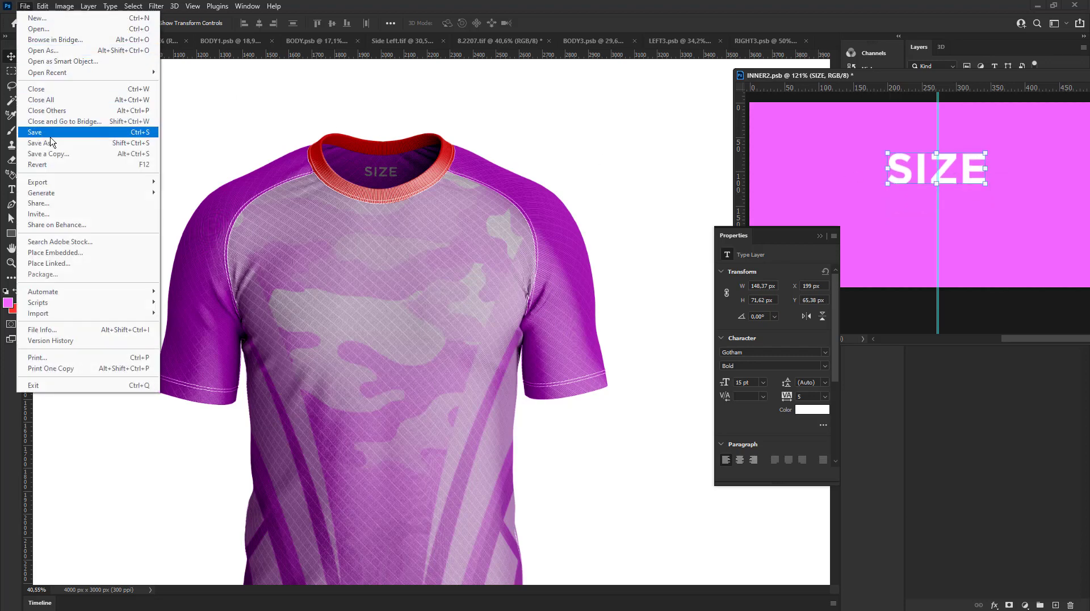
{"action": "left_click", "coordinate": [56, 138]}
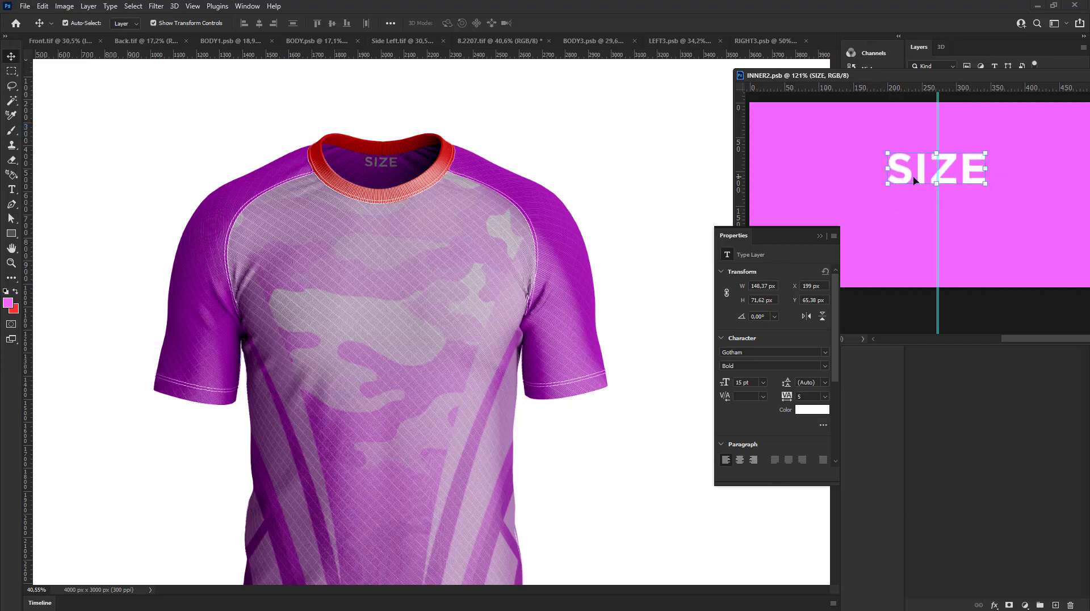
{"action": "left_click_drag", "start_coordinate": [924, 177], "coordinate": [914, 184]}
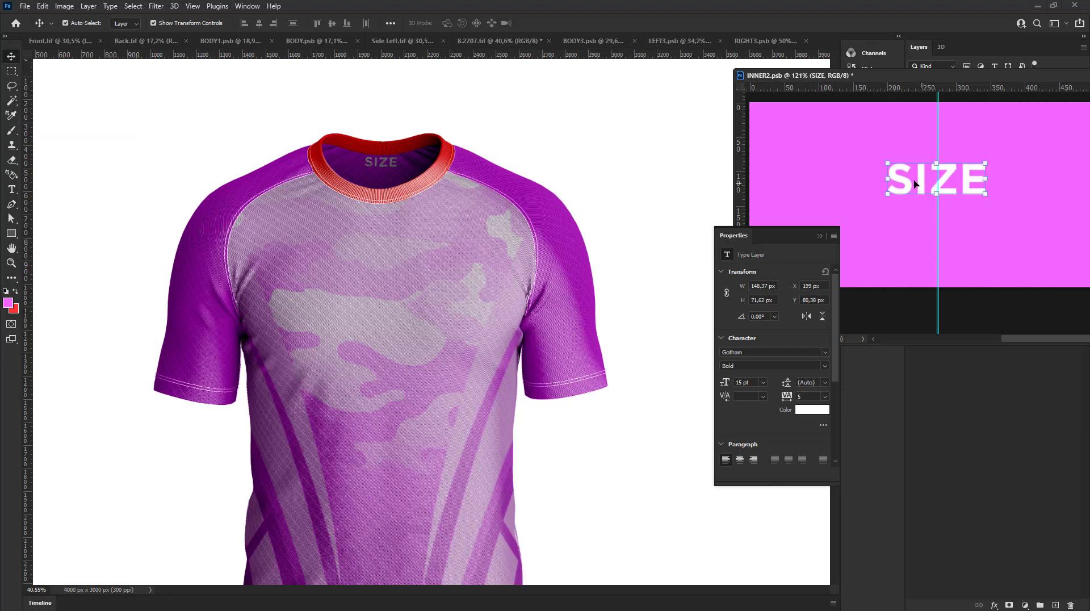
{"action": "left_click", "coordinate": [27, 5]}
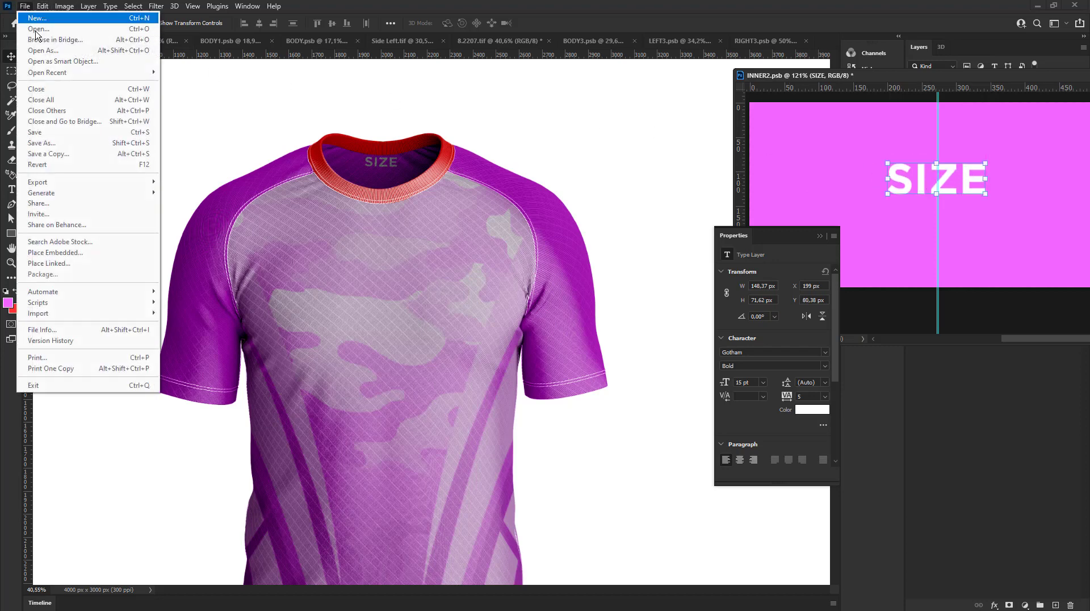
{"action": "left_click", "coordinate": [56, 138]}
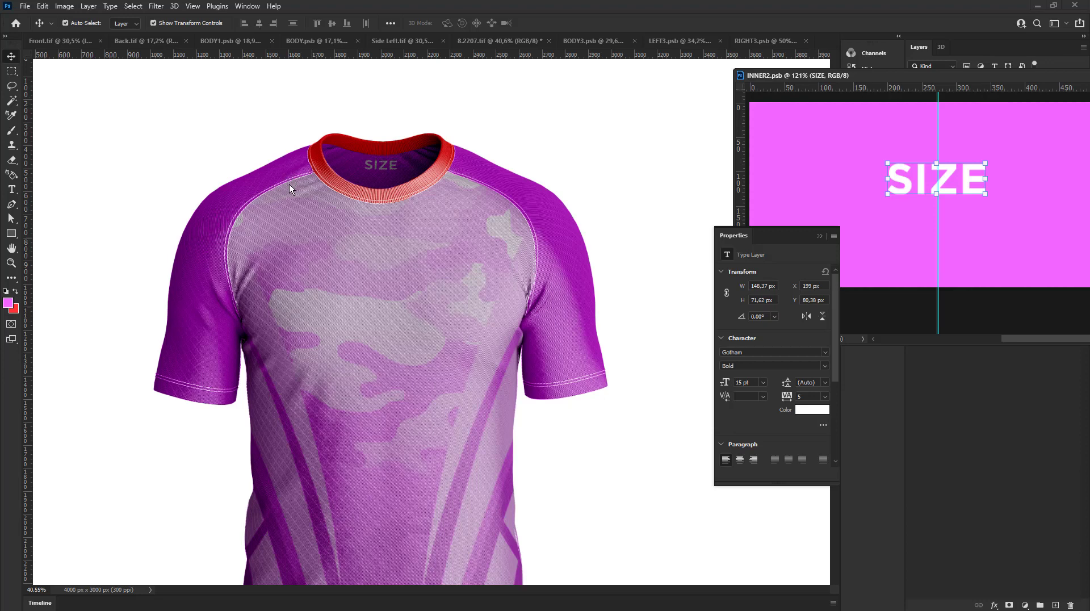
{"action": "left_click_drag", "start_coordinate": [1000, 82], "coordinate": [784, 87]}
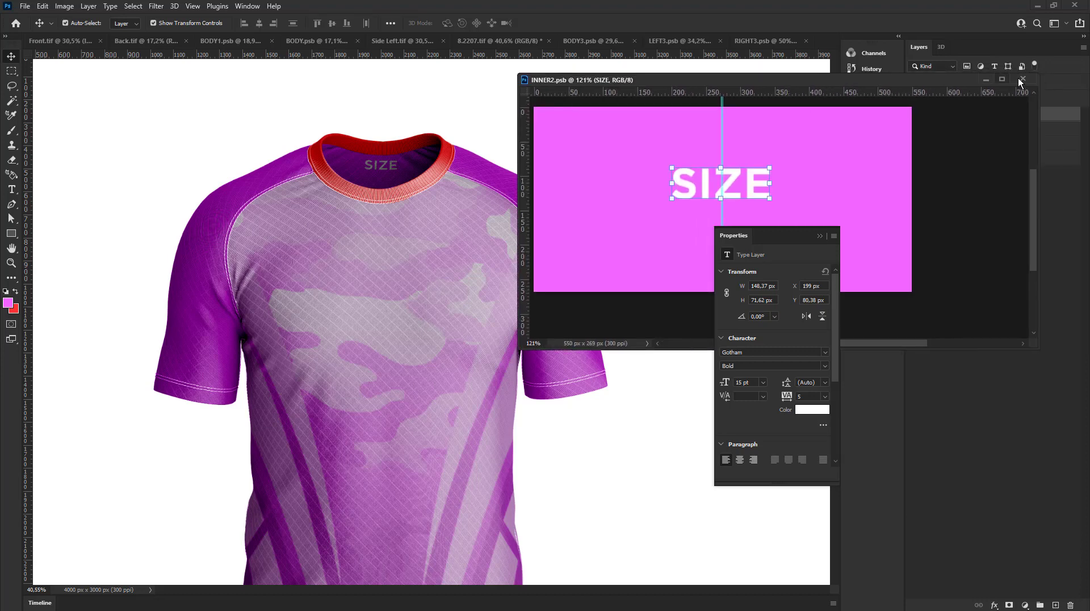
- Close INNER2.psb and select Layer 2 in the shadow group
{"action": "left_click", "coordinate": [1021, 79]}
{"action": "scroll", "coordinate": [382, 223], "scroll_direction": "down", "scroll_amount": 3}
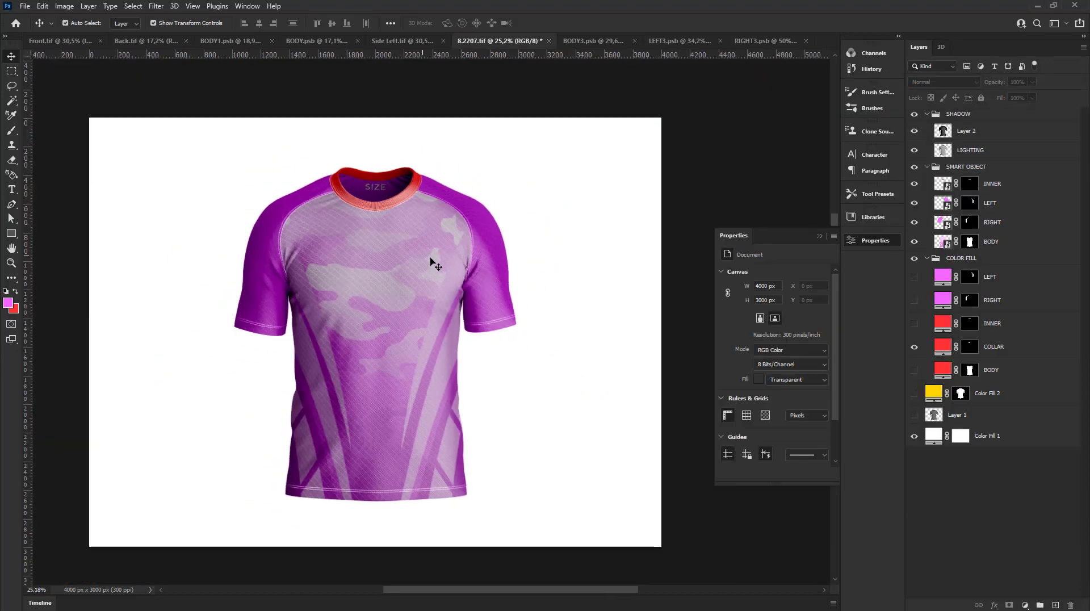
{"action": "left_click", "coordinate": [819, 235]}
{"action": "left_click", "coordinate": [535, 292]}
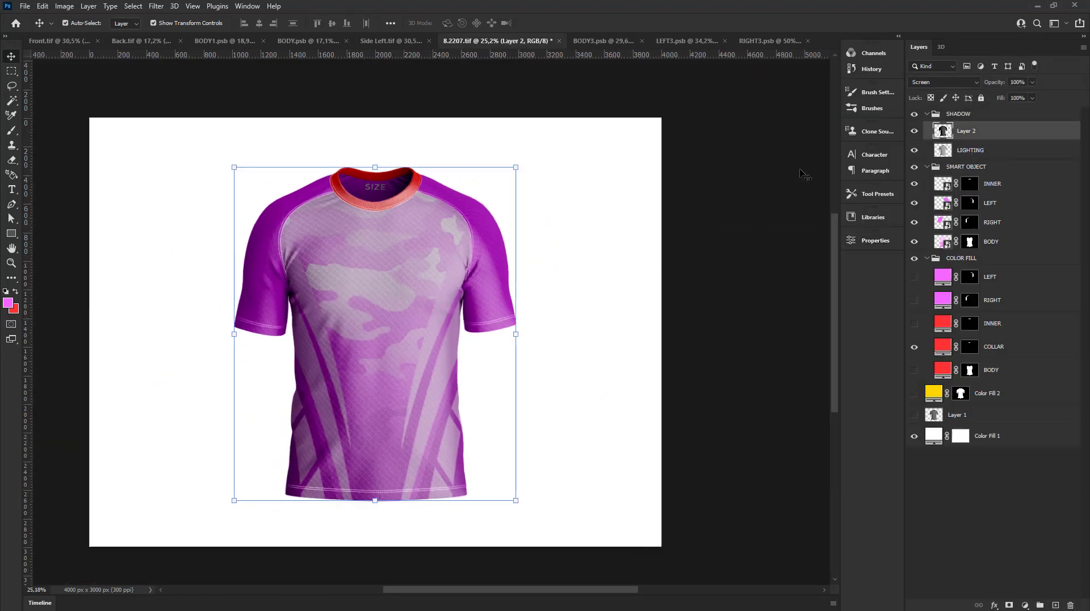
- Apply a Levels adjustment to Layer 2, tuning its midtones
{"action": "left_click", "coordinate": [64, 5]}
{"action": "mouse_move", "coordinate": [81, 35]}
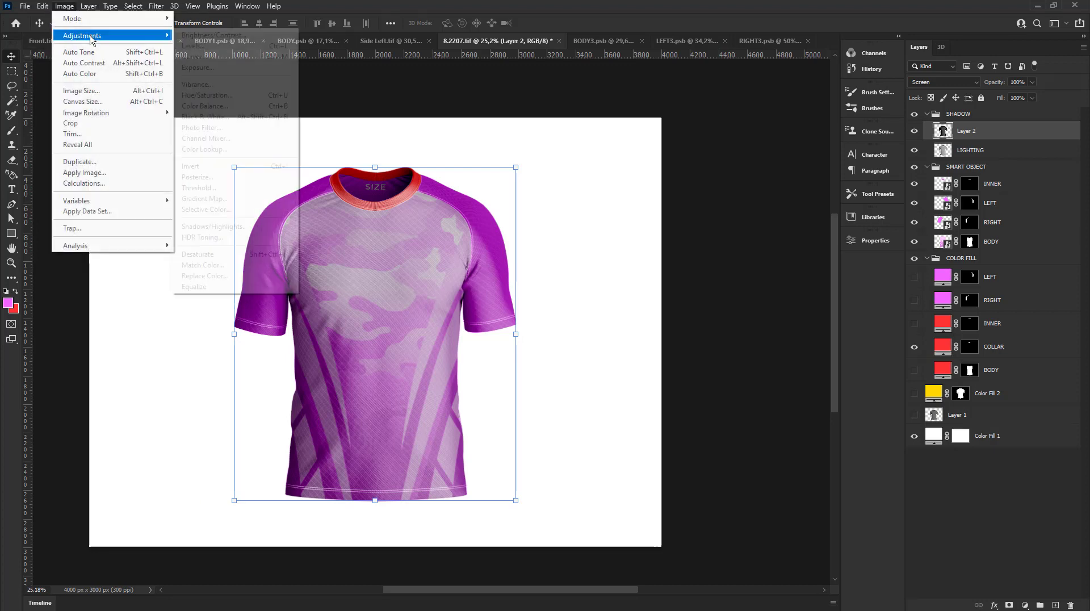
{"action": "left_click", "coordinate": [196, 46]}
{"action": "left_click_drag", "start_coordinate": [675, 186], "coordinate": [696, 186]}
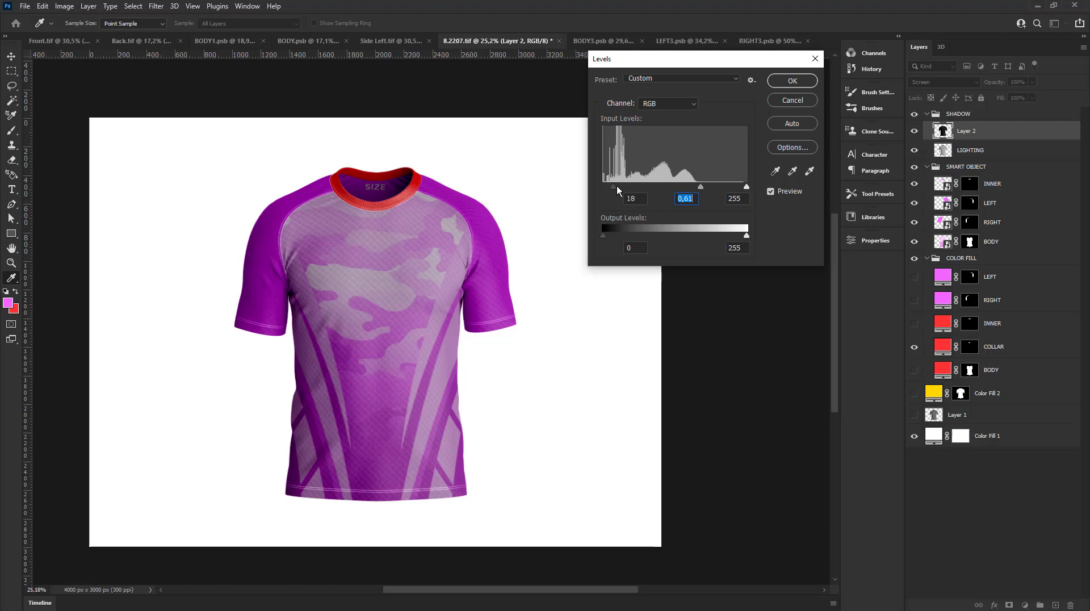
{"action": "left_click_drag", "start_coordinate": [701, 186], "coordinate": [676, 186]}
{"action": "left_click", "coordinate": [788, 82]}
{"action": "key", "text": "v"}
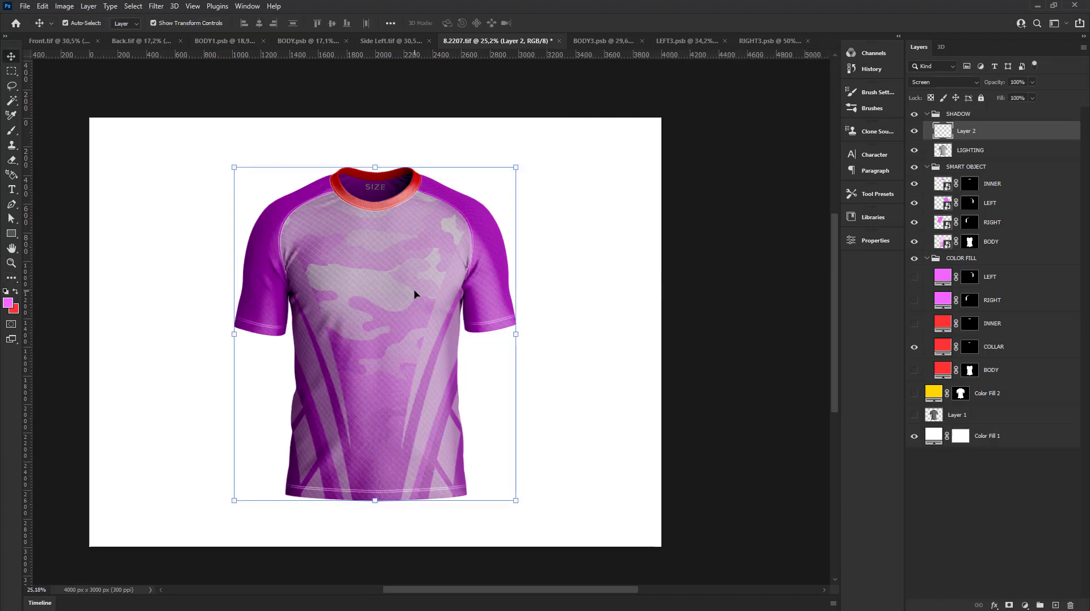
{"action": "scroll", "coordinate": [364, 286], "scroll_direction": "up", "scroll_amount": 2}
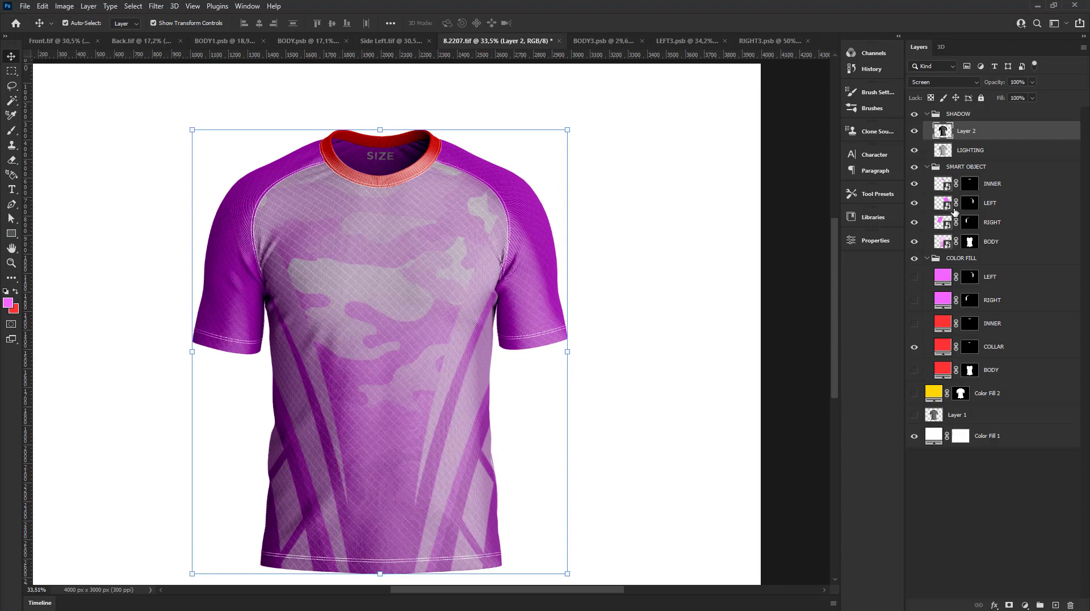
- Recolour the COLLAR fill to pink f266ff
{"action": "double_click", "coordinate": [942, 346]}
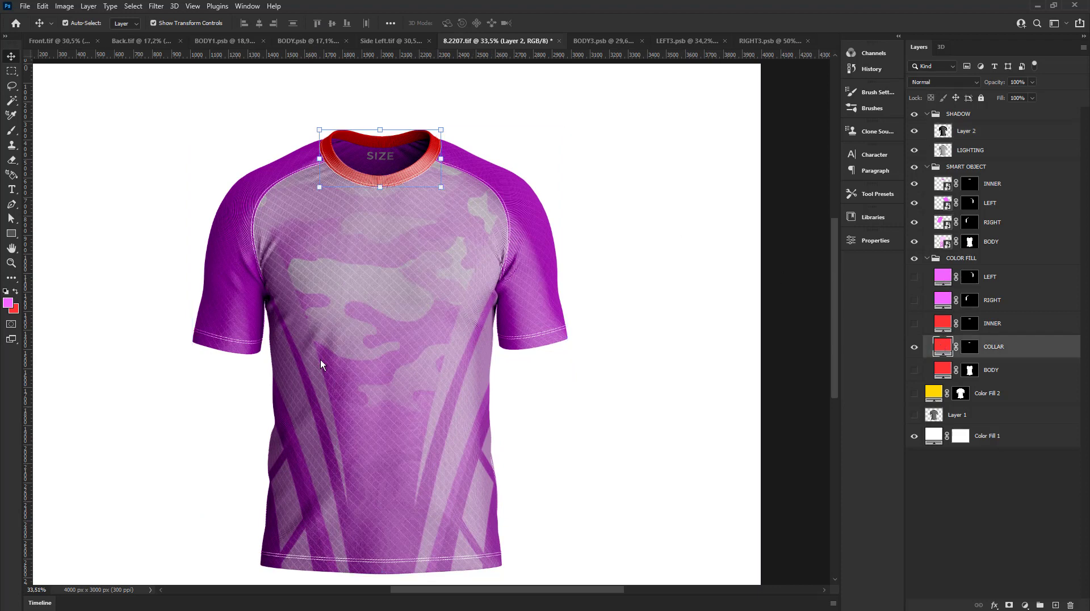
{"action": "left_click", "coordinate": [8, 303]}
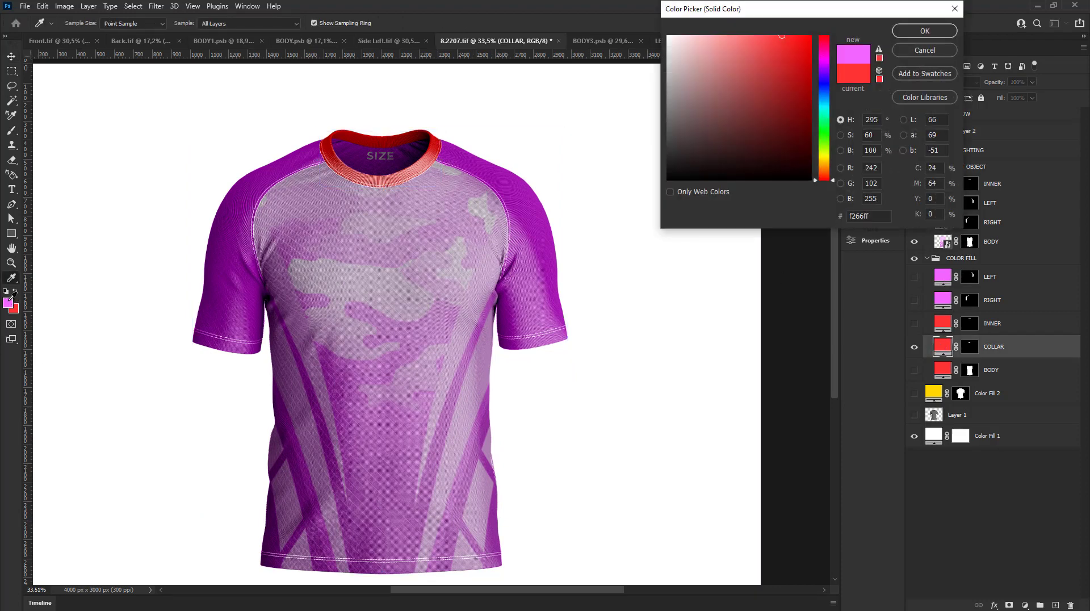
{"action": "left_click", "coordinate": [924, 31]}
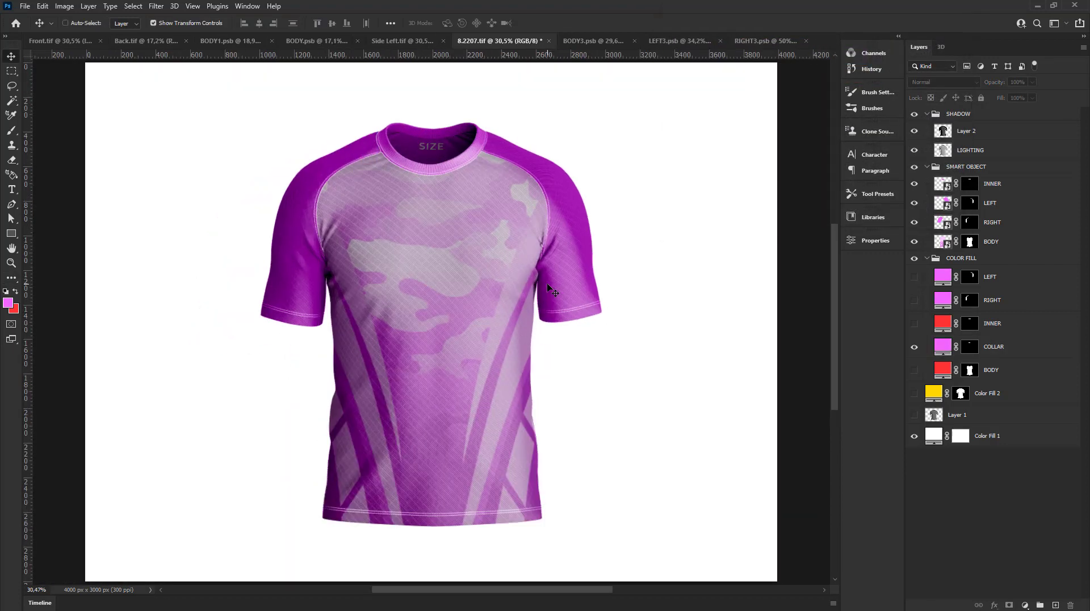
- Sample the canvas pink as the Color Fill 1 background colour
{"action": "key", "text": "ctrl"}
{"action": "double_click", "coordinate": [933, 436]}
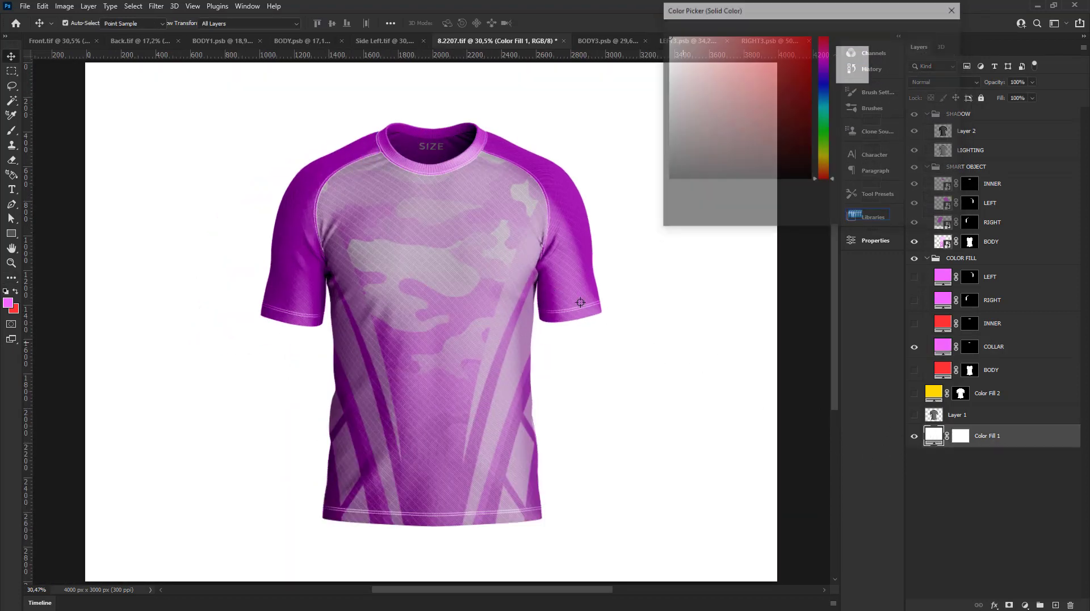
{"action": "left_click", "coordinate": [397, 296]}
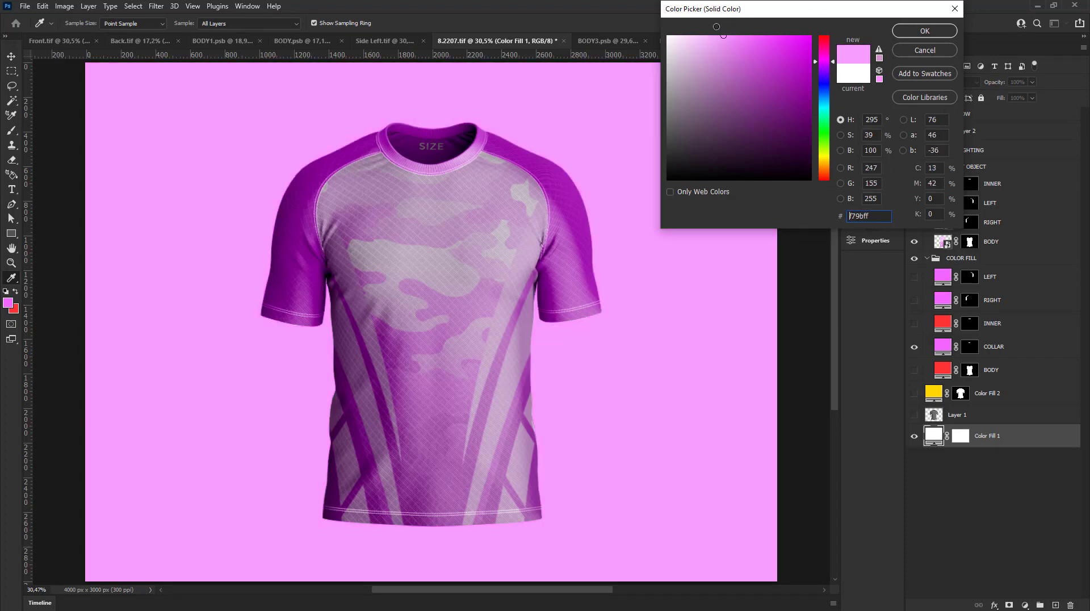
- Sample a deep magenta (#d10ae3) from the sleeve as the Color Fill 1 background colour
{"action": "left_click", "coordinate": [304, 212]}
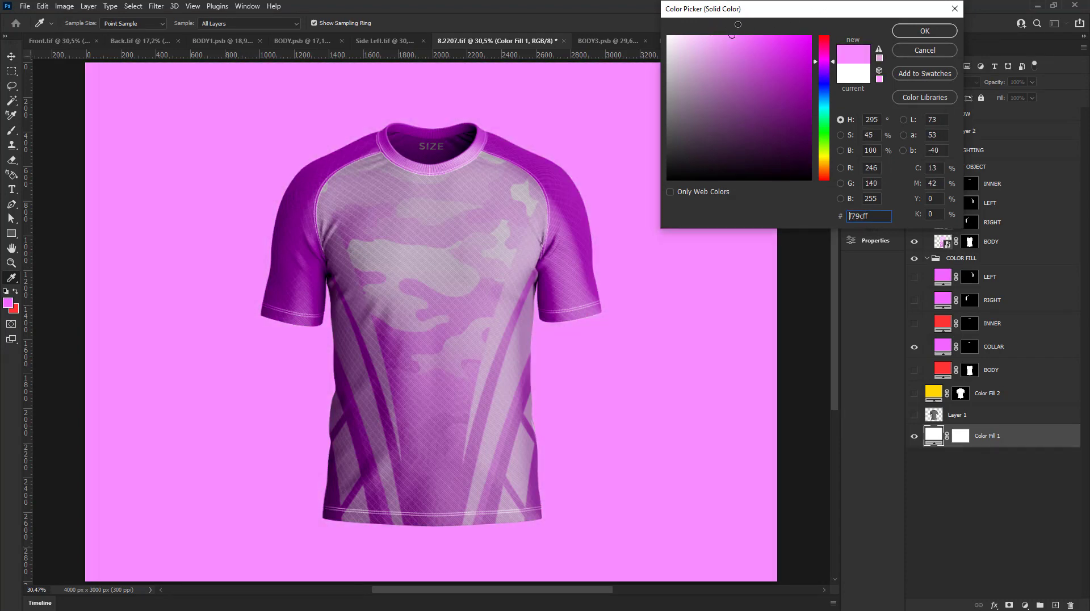
{"action": "left_click", "coordinate": [311, 211]}
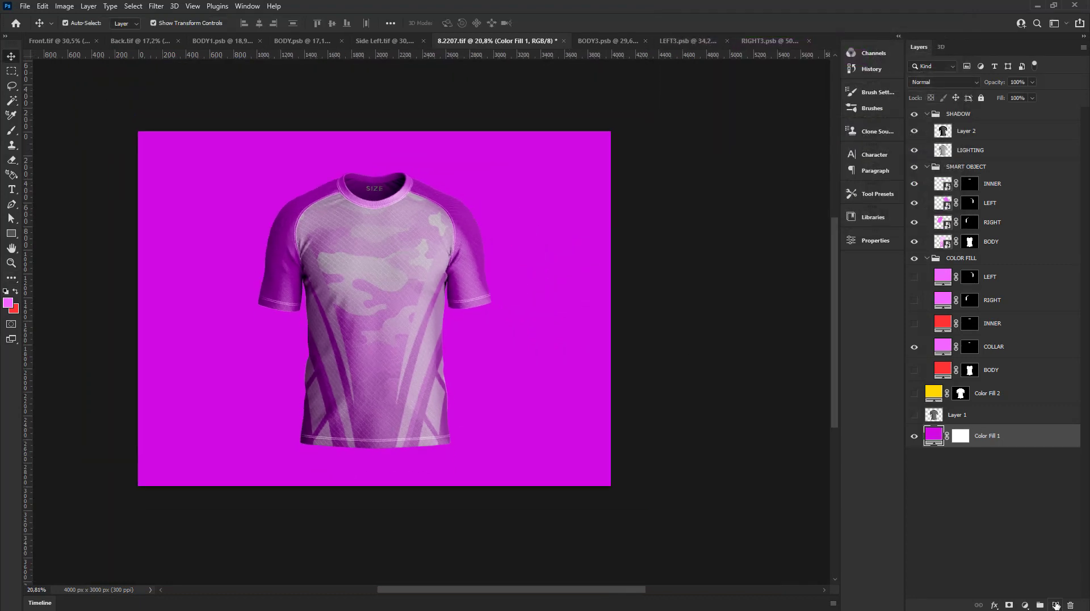
- Add a new layer and paint a large red brush glow behind the shirt
{"action": "left_click", "coordinate": [1055, 604]}
{"action": "left_click", "coordinate": [11, 130]}
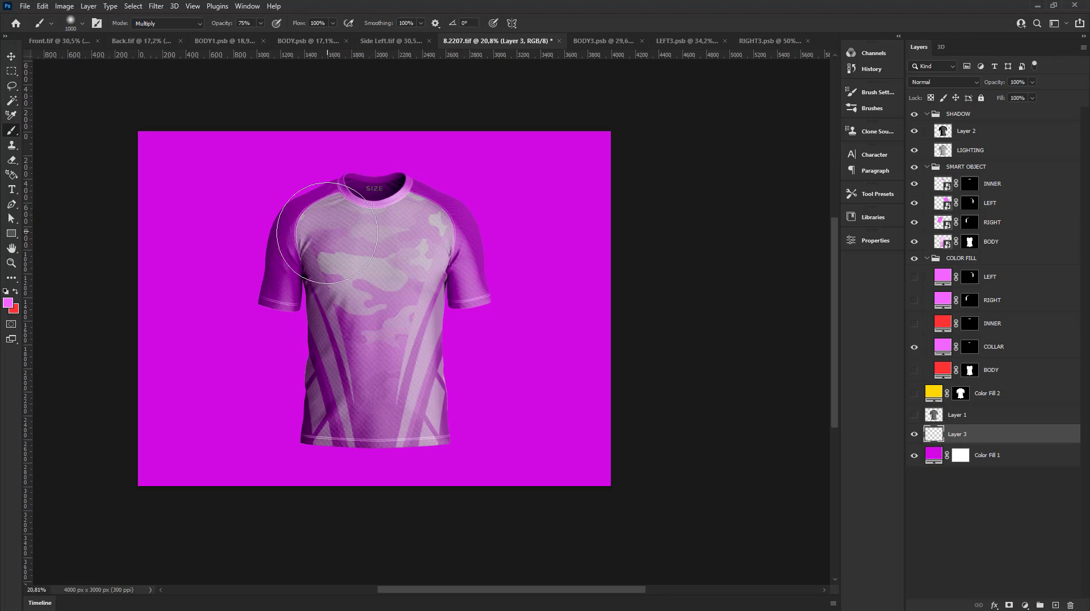
{"action": "key", "text": "bracketright"}
{"action": "key", "text": "bracketright"}
{"action": "key", "text": "bracketright"}
{"action": "key", "text": "bracketright"}
{"action": "key", "text": "bracketright"}
{"action": "key", "text": "bracketright"}
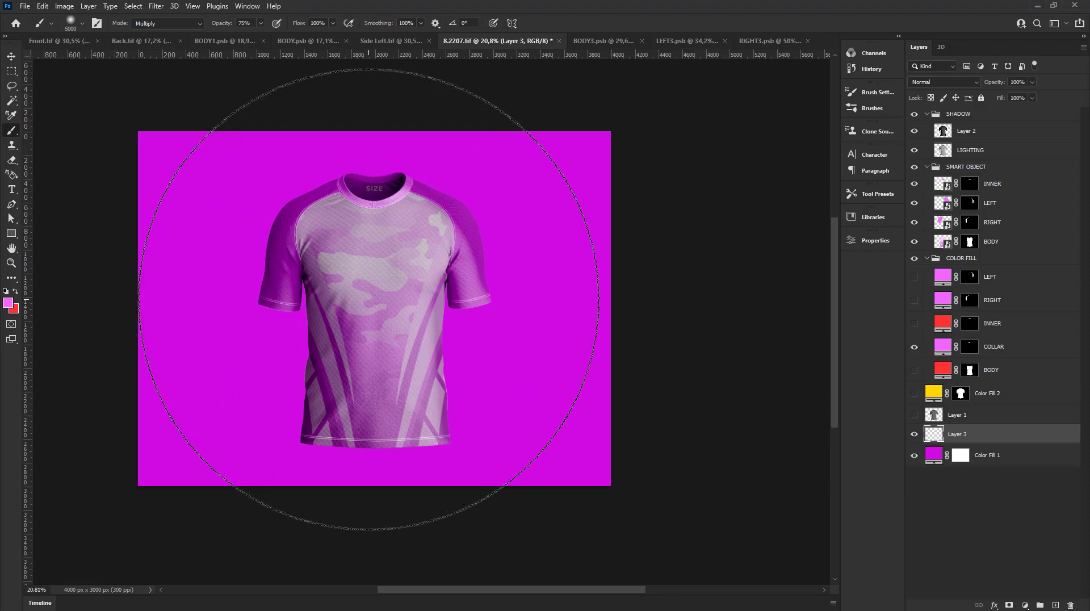
{"action": "left_click", "coordinate": [16, 292]}
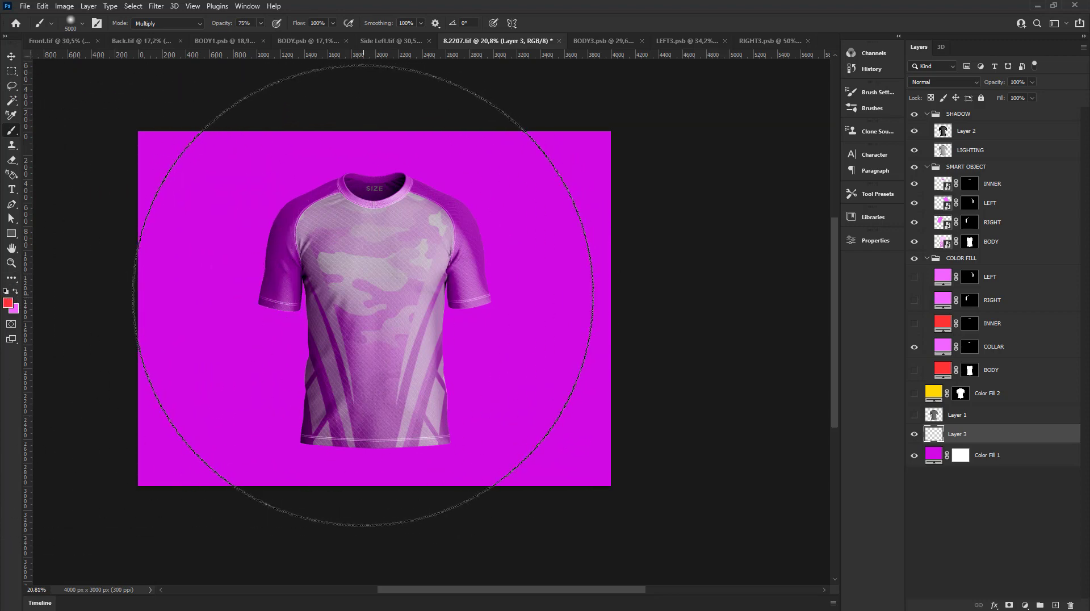
{"action": "left_click_drag", "start_coordinate": [364, 295], "coordinate": [307, 305]}
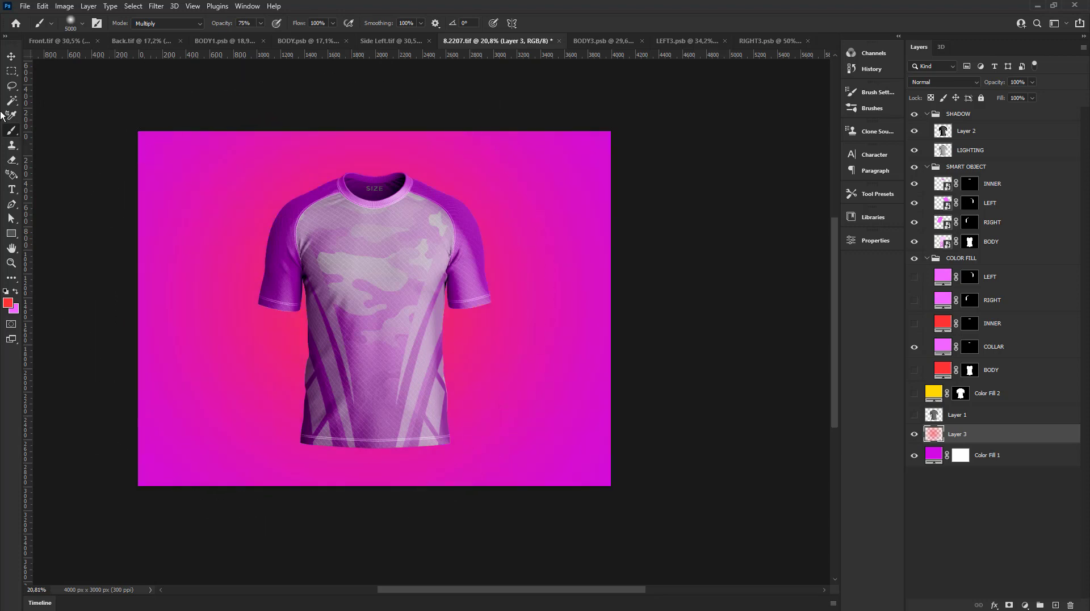
- Set Layer 3's blend mode to Pin Light
{"action": "left_click", "coordinate": [11, 56]}
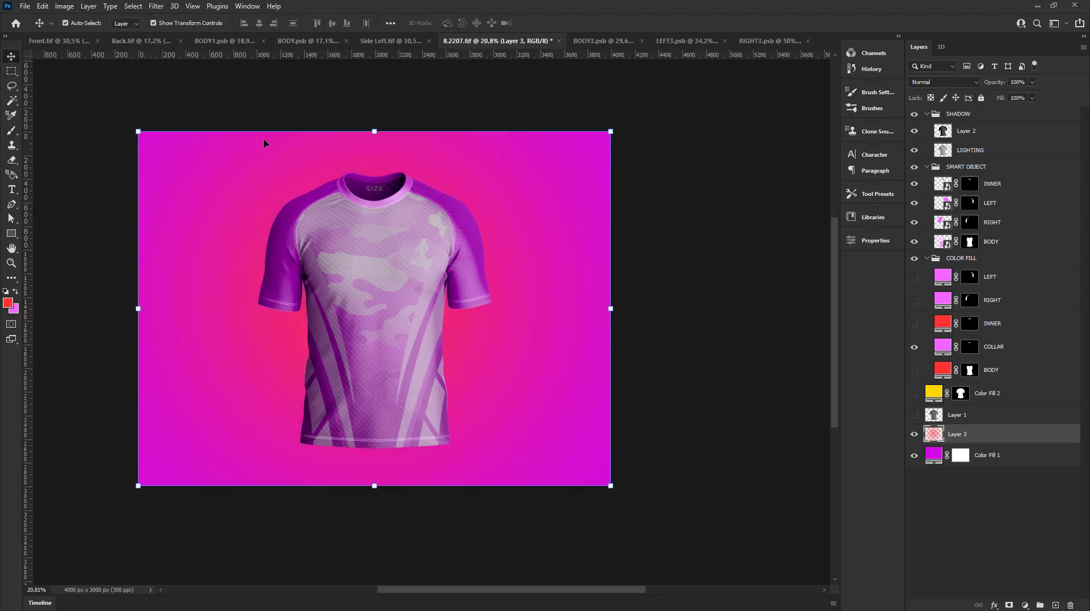
{"action": "left_click", "coordinate": [931, 82]}
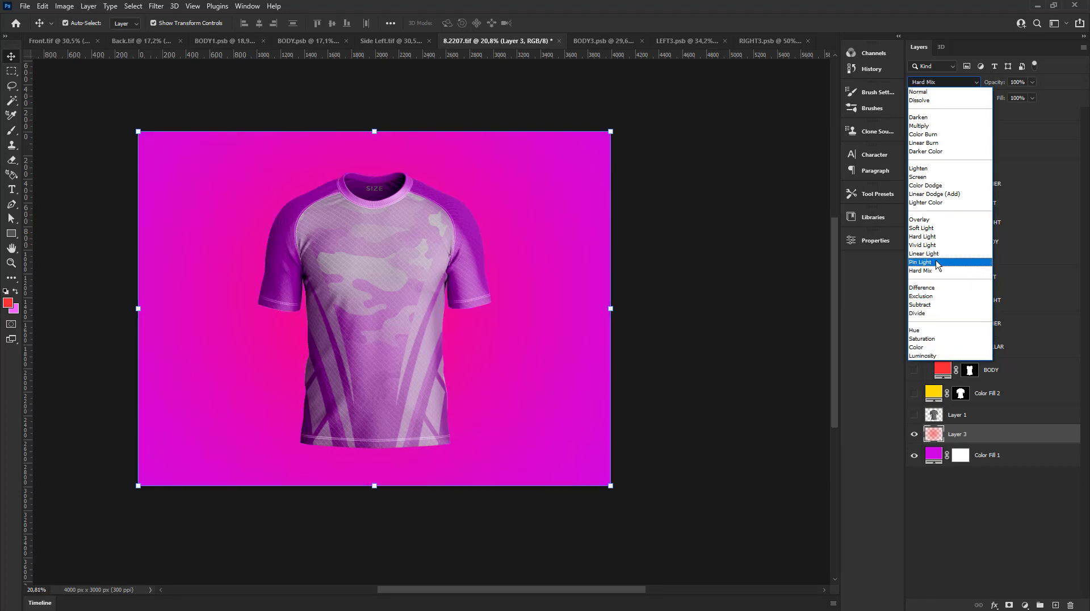
{"action": "left_click", "coordinate": [935, 265]}
{"action": "left_click", "coordinate": [751, 263]}
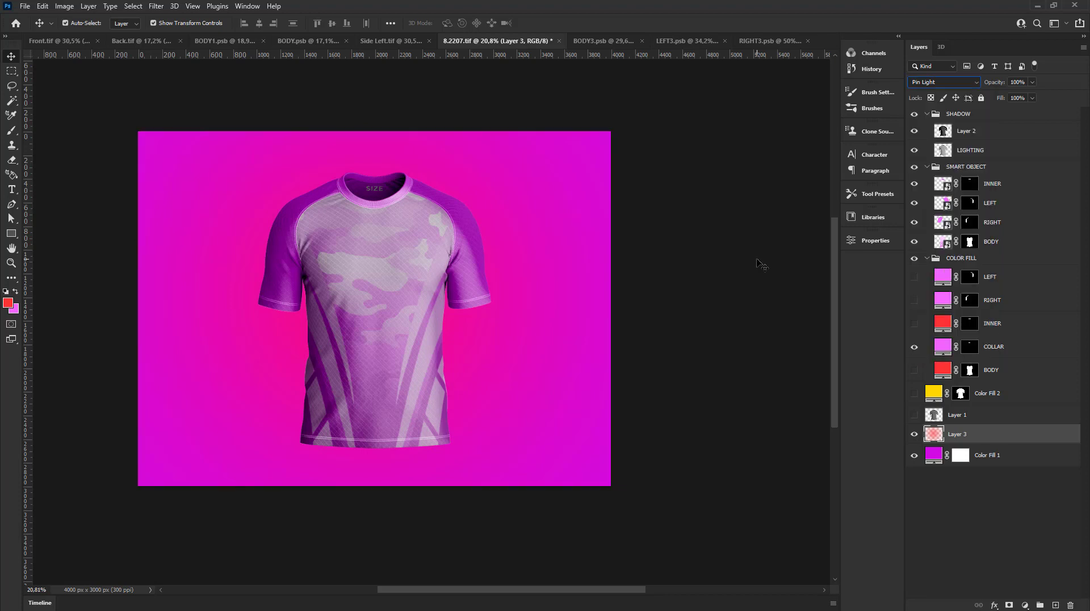
{"action": "scroll", "coordinate": [751, 262], "scroll_direction": "up", "scroll_amount": 2}
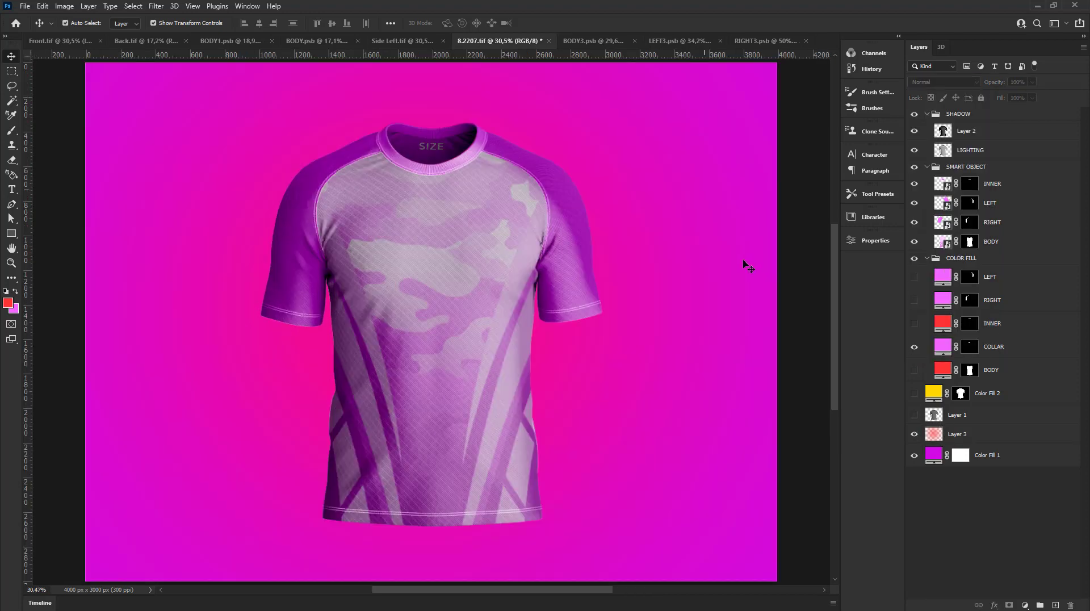
- Rename Layer 2 to SHADING
{"action": "double_click", "coordinate": [968, 130]}
{"action": "type", "text": "sha"}
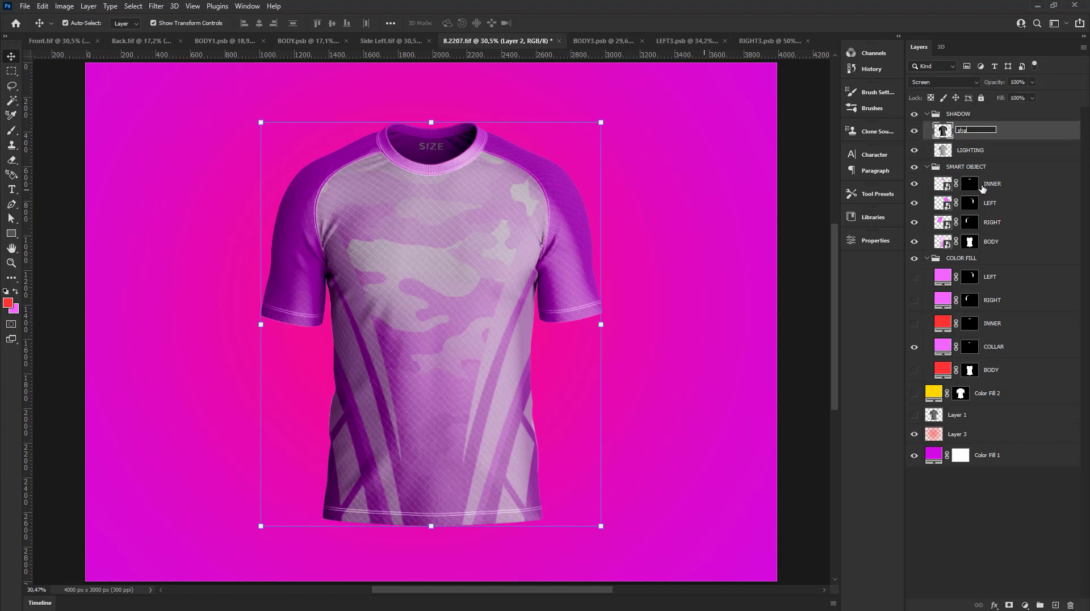
{"action": "key", "text": "BackSpace"}
{"action": "key", "text": "BackSpace"}
{"action": "key", "text": "BackSpace"}
{"action": "type", "text": "SH"}
{"action": "type", "text": "HA"}
{"action": "type", "text": "ING"}
{"action": "key", "text": "Return"}
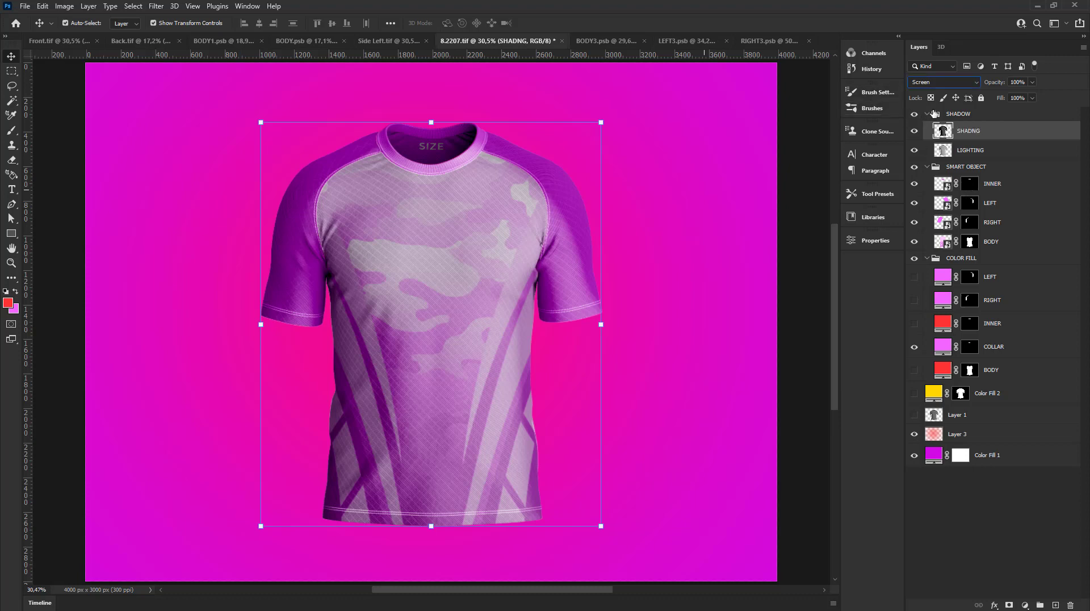
- Collapse the SHADOW, SMART OBJECT and COLOR FILL groups, then delete Color Fill 2 and Layer 1
{"action": "left_click", "coordinate": [927, 114]}
{"action": "left_click", "coordinate": [927, 129]}
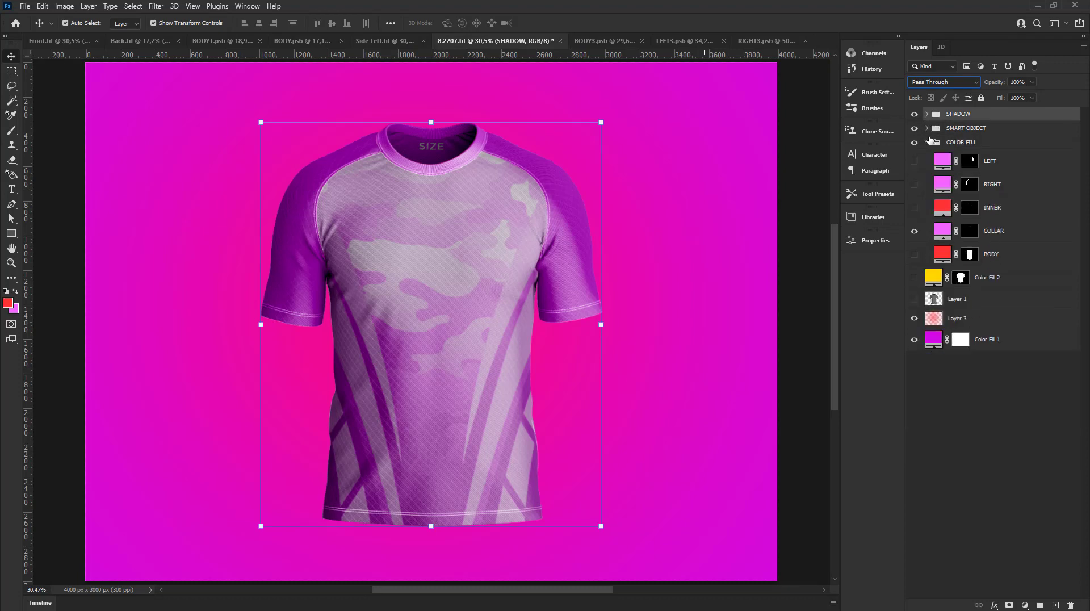
{"action": "left_click", "coordinate": [927, 143]}
{"action": "left_click", "coordinate": [976, 168]}
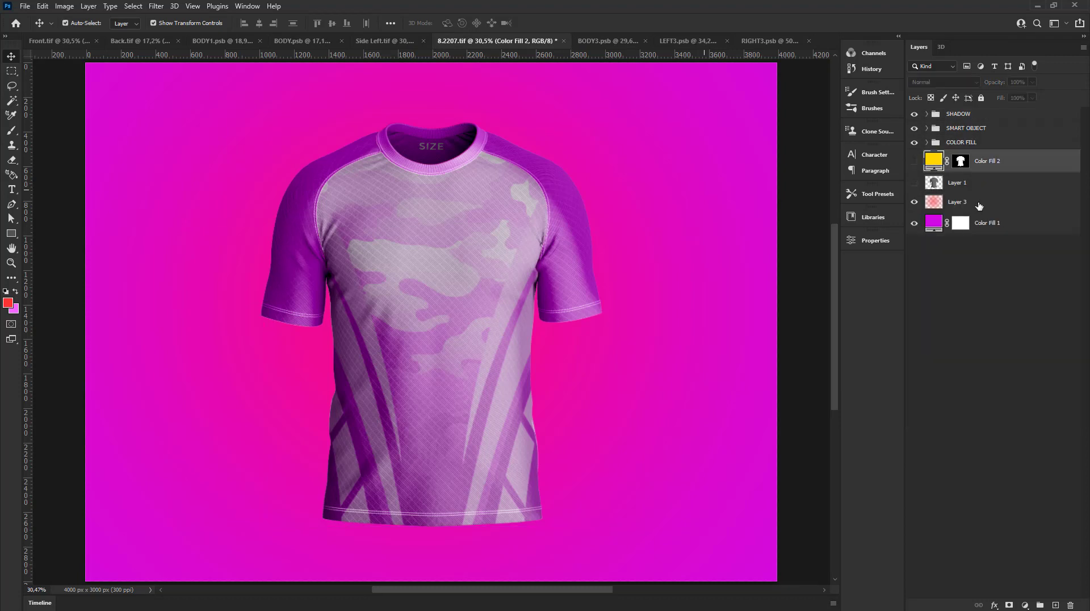
{"action": "left_click", "coordinate": [978, 190], "text": "shift"}
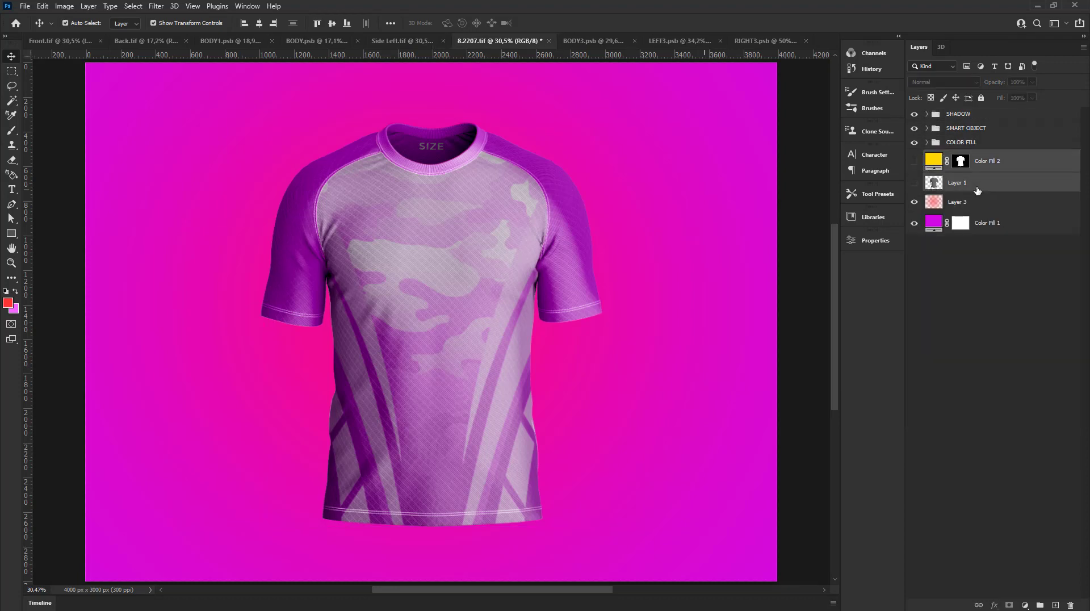
{"action": "key", "text": "Delete"}
- Group Layer 3 and Color Fill 1 into a group named BACKGROUND
{"action": "double_click", "coordinate": [1005, 186]}
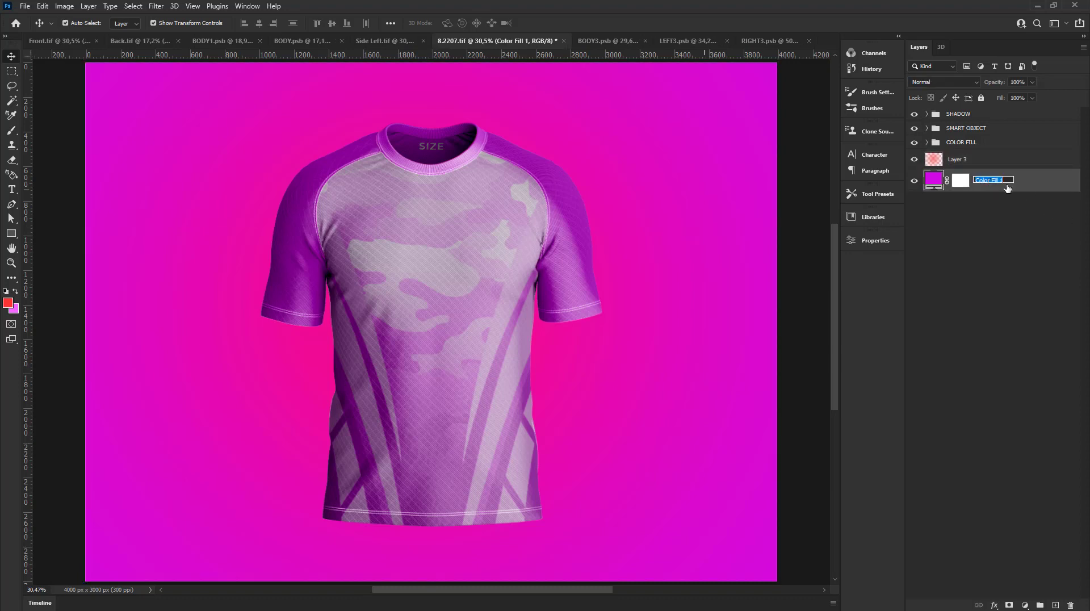
{"action": "left_click", "coordinate": [959, 162], "text": "shift"}
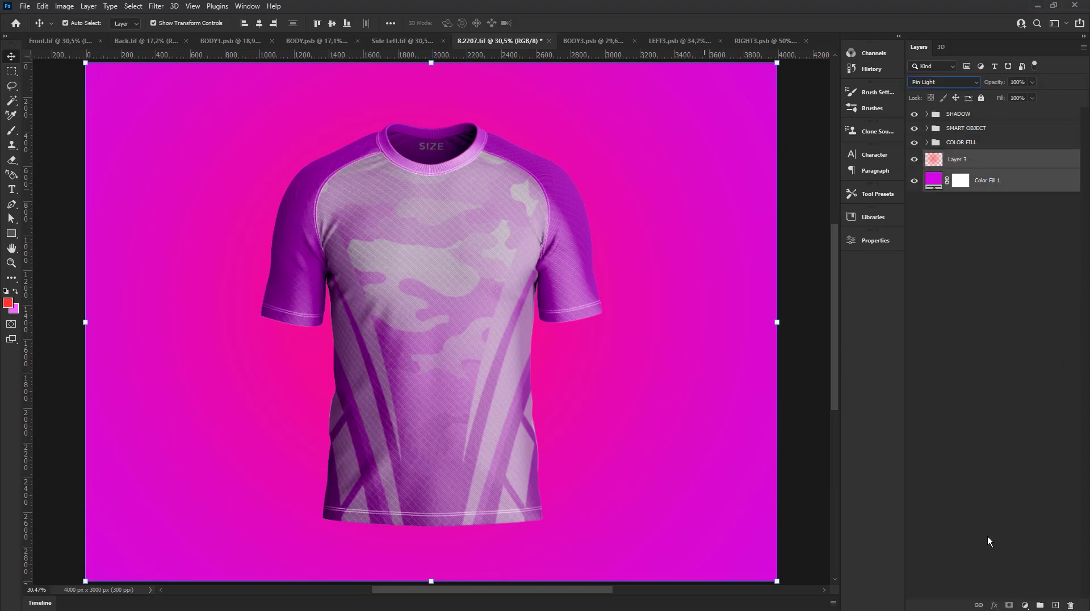
{"action": "key", "text": "ctrl+g"}
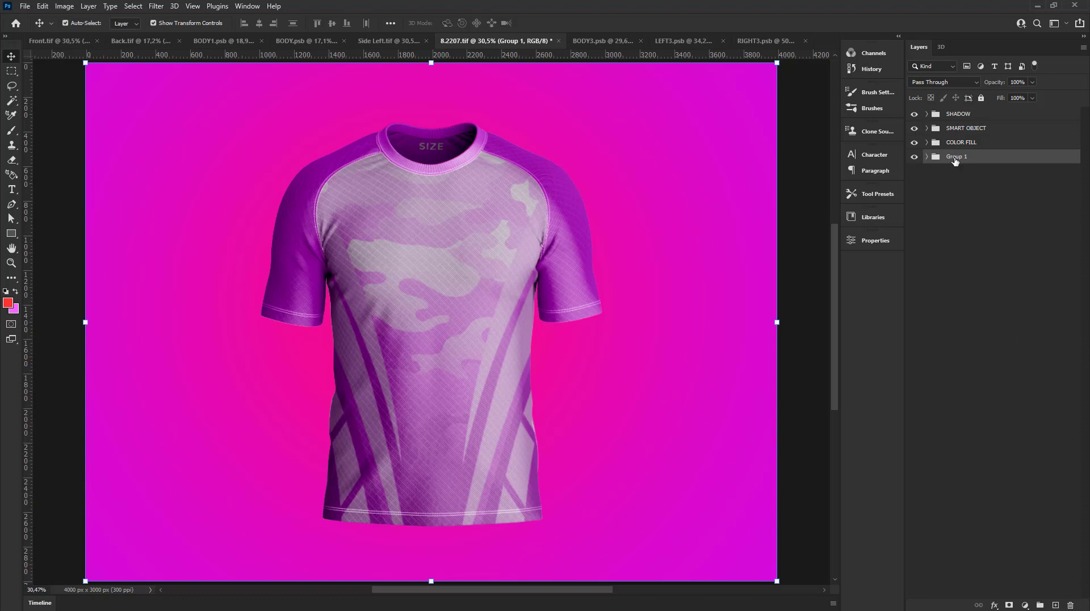
{"action": "double_click", "coordinate": [955, 156]}
{"action": "type", "text": "KGROUN"}
{"action": "type", "text": "D\\"}
{"action": "key", "text": "Return"}
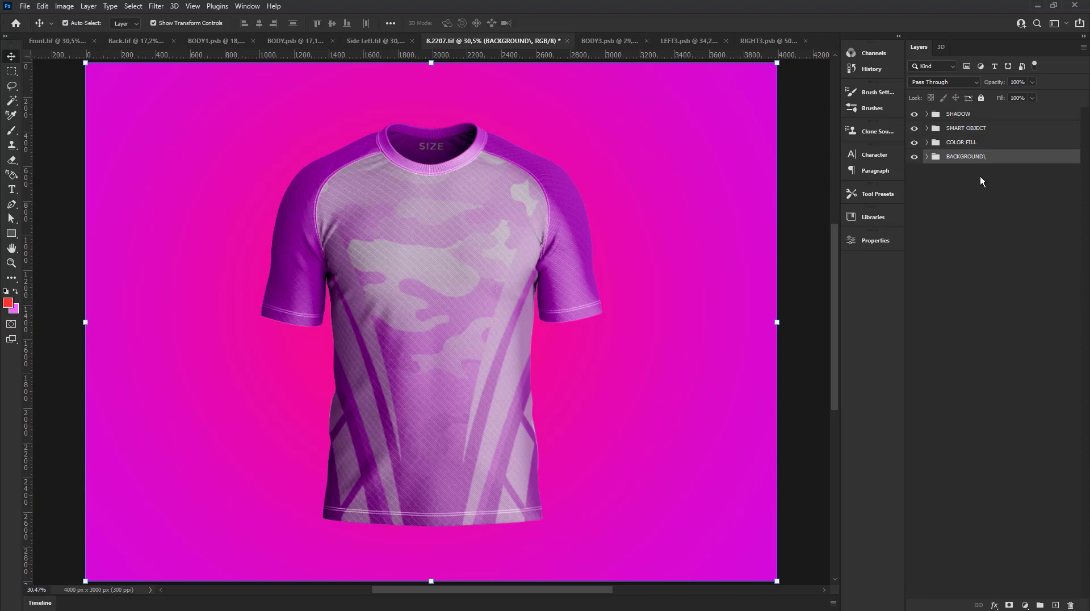
{"action": "double_click", "coordinate": [980, 159]}
{"action": "key", "text": "Return"}
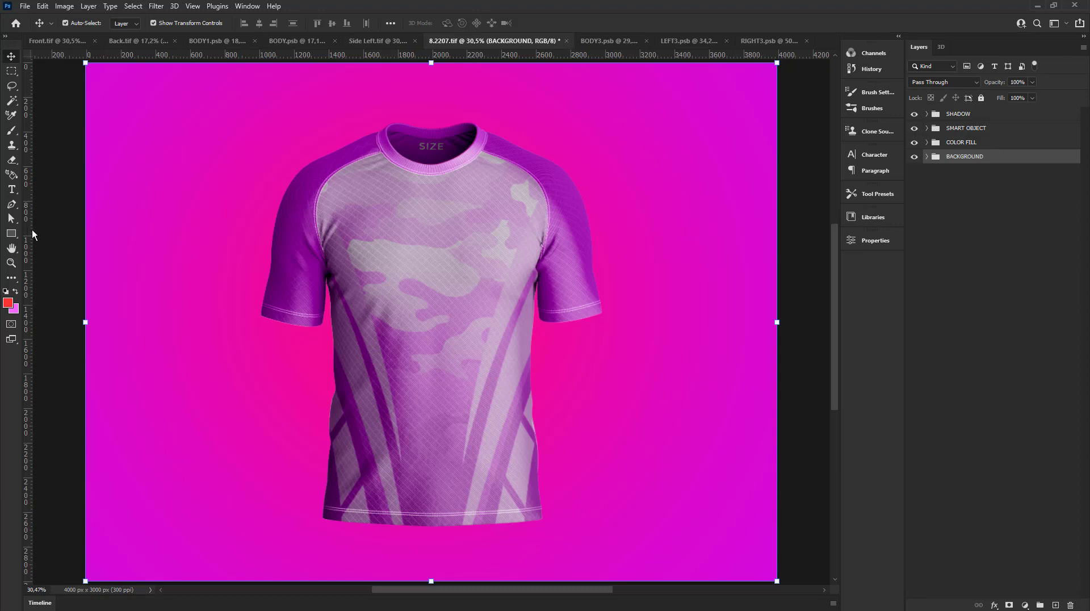
- Enter the title 'RAGLAN MOCKUP SHORT SLEEVE' near the top-left and colour it white
{"action": "left_click", "coordinate": [11, 189]}
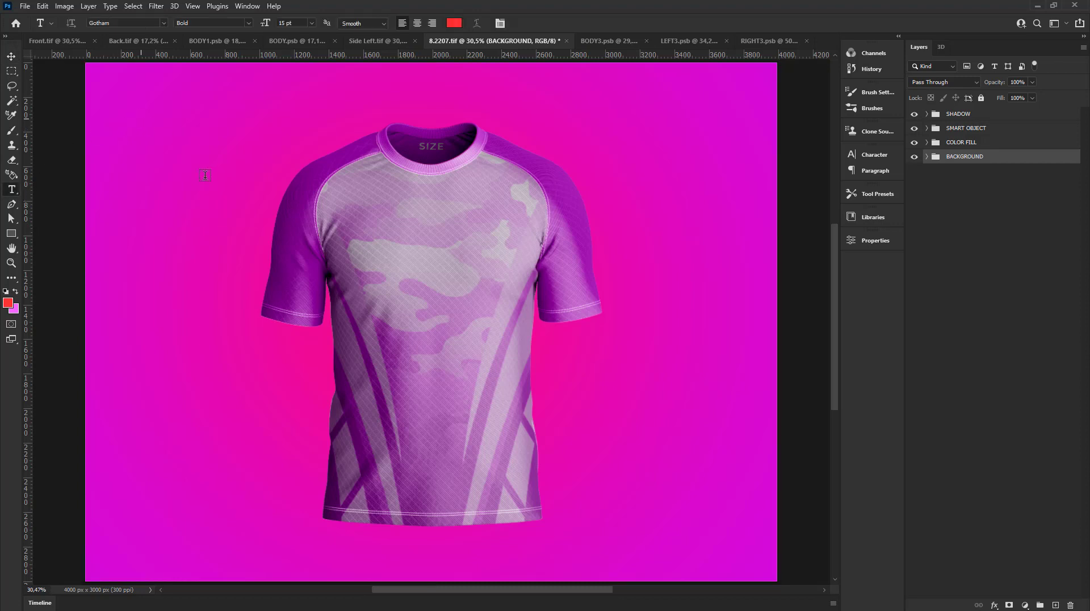
{"action": "left_click", "coordinate": [205, 175]}
{"action": "type", "text": "RAG"}
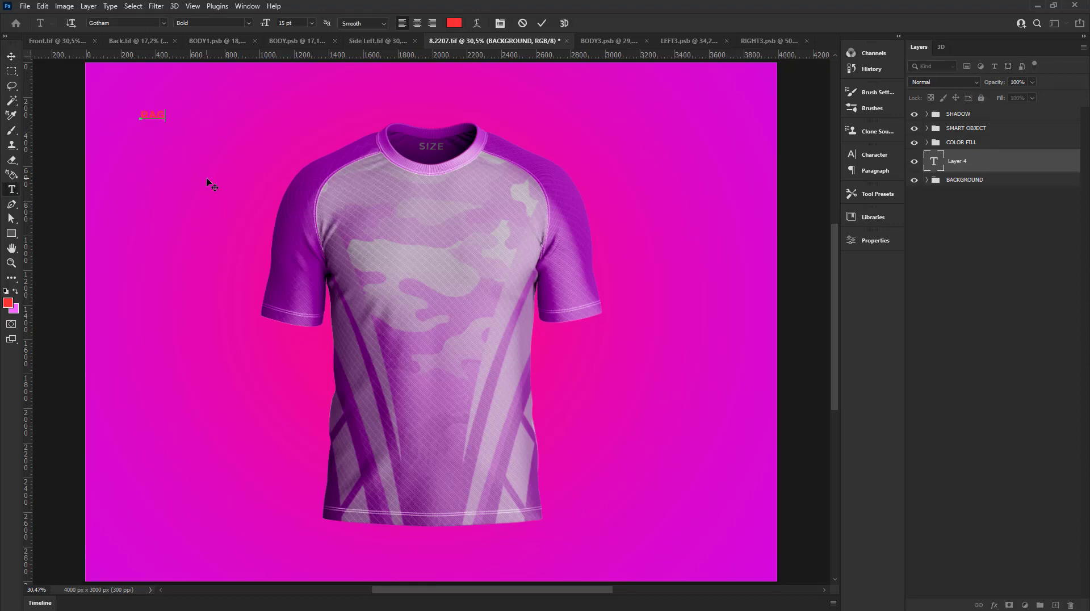
{"action": "type", "text": "LAN MOCKU"}
{"action": "type", "text": "P SHO"}
{"action": "type", "text": "RT SLEEVE"}
{"action": "left_click", "coordinate": [541, 22]}
{"action": "left_click", "coordinate": [454, 23]}
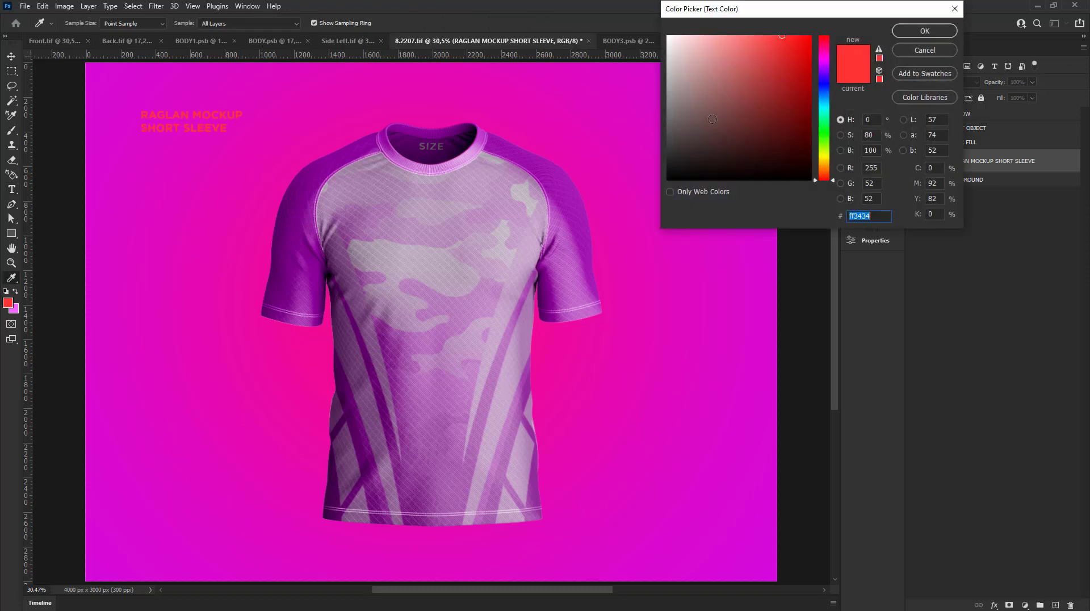
{"action": "left_click", "coordinate": [914, 31]}
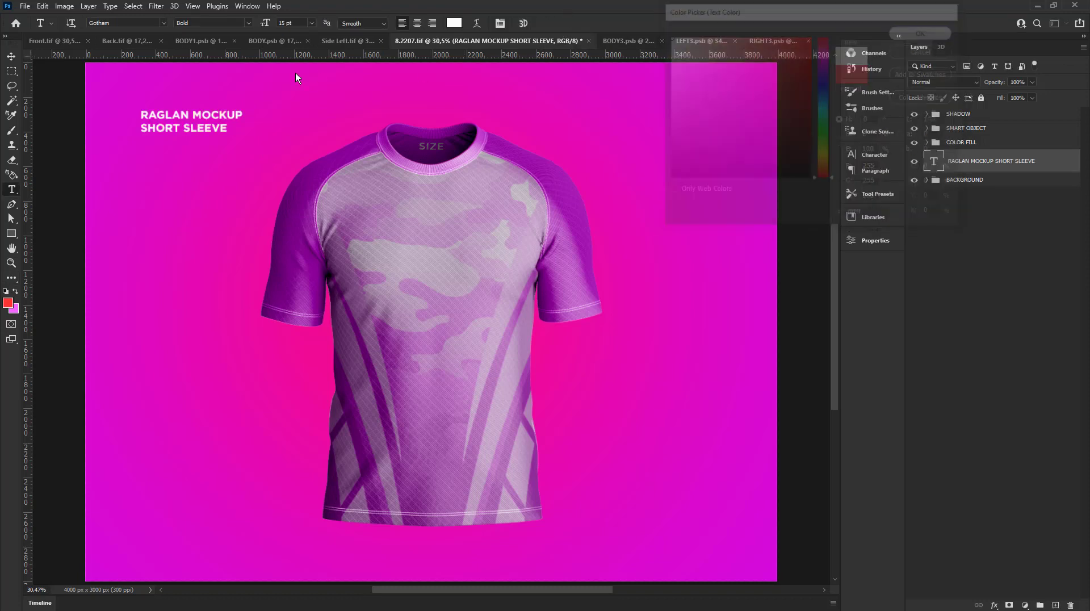
- Enlarge the title from 15 pt to 32 pt and move it into the top-left corner
{"action": "left_click", "coordinate": [12, 56]}
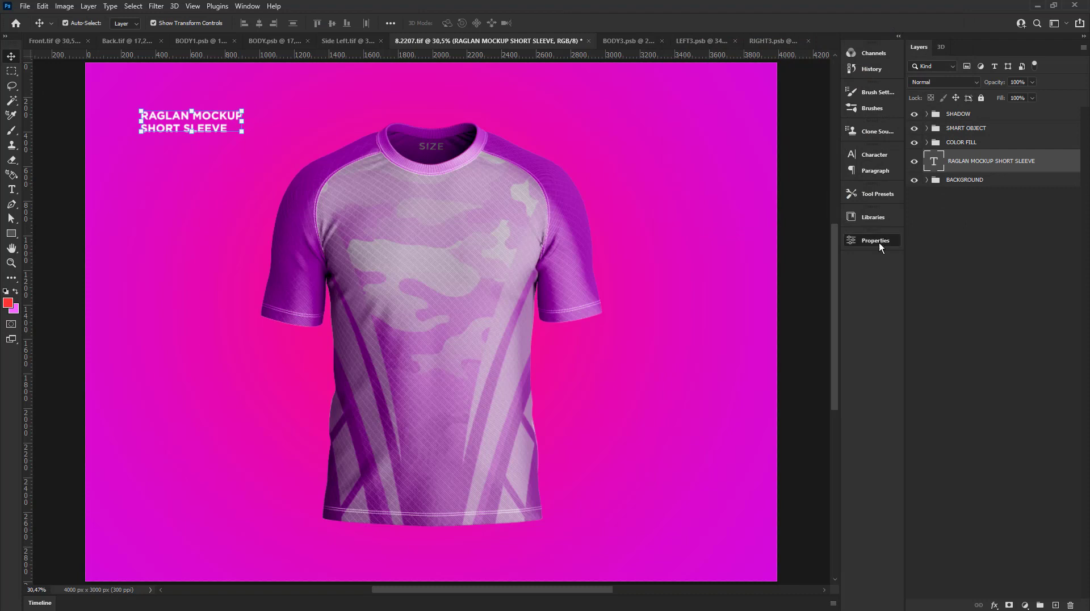
{"action": "left_click", "coordinate": [849, 243]}
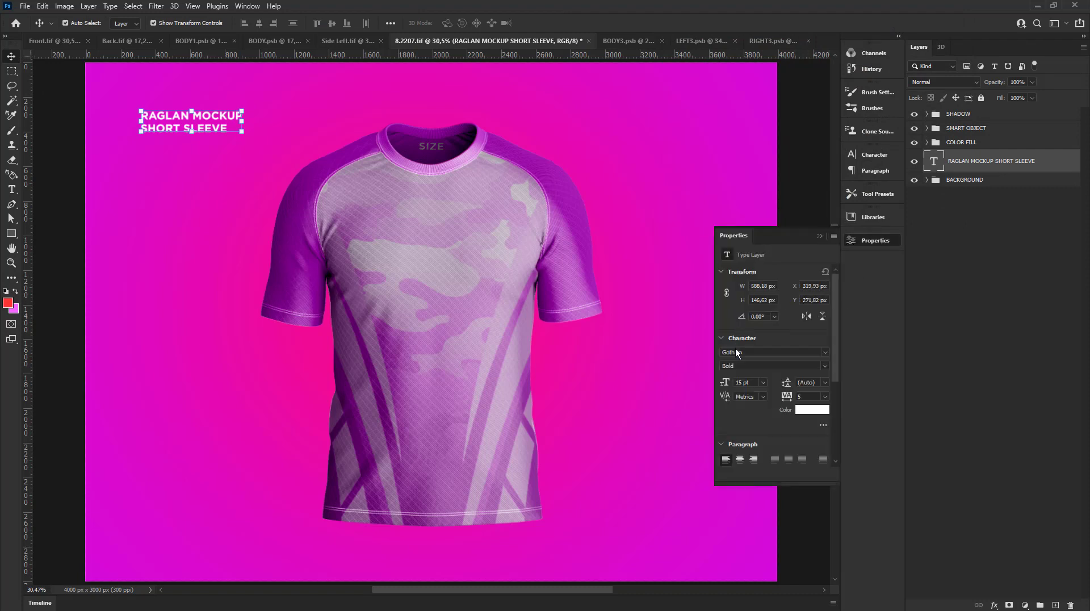
{"action": "left_click_drag", "start_coordinate": [725, 382], "coordinate": [708, 380]}
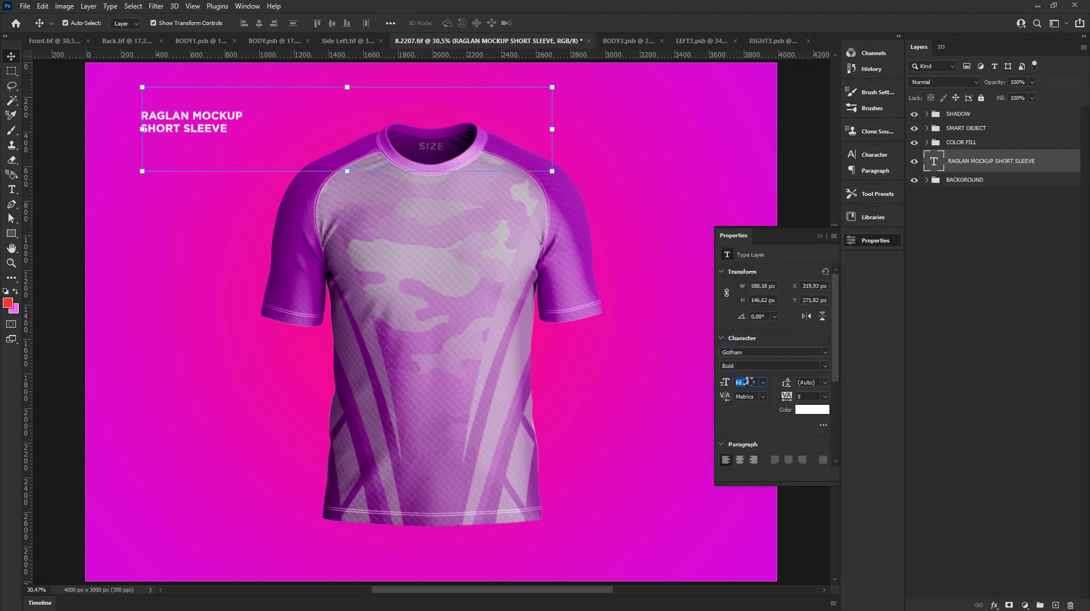
{"action": "type", "text": "32"}
{"action": "scroll", "coordinate": [250, 164], "scroll_direction": "down", "scroll_amount": 1}
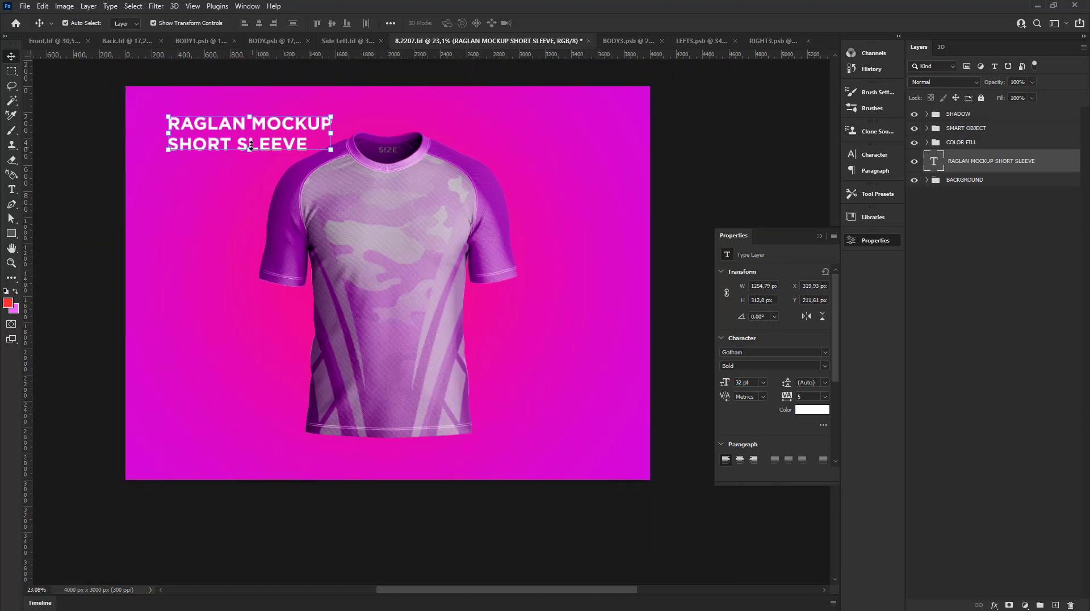
{"action": "left_click_drag", "start_coordinate": [248, 145], "coordinate": [223, 126]}
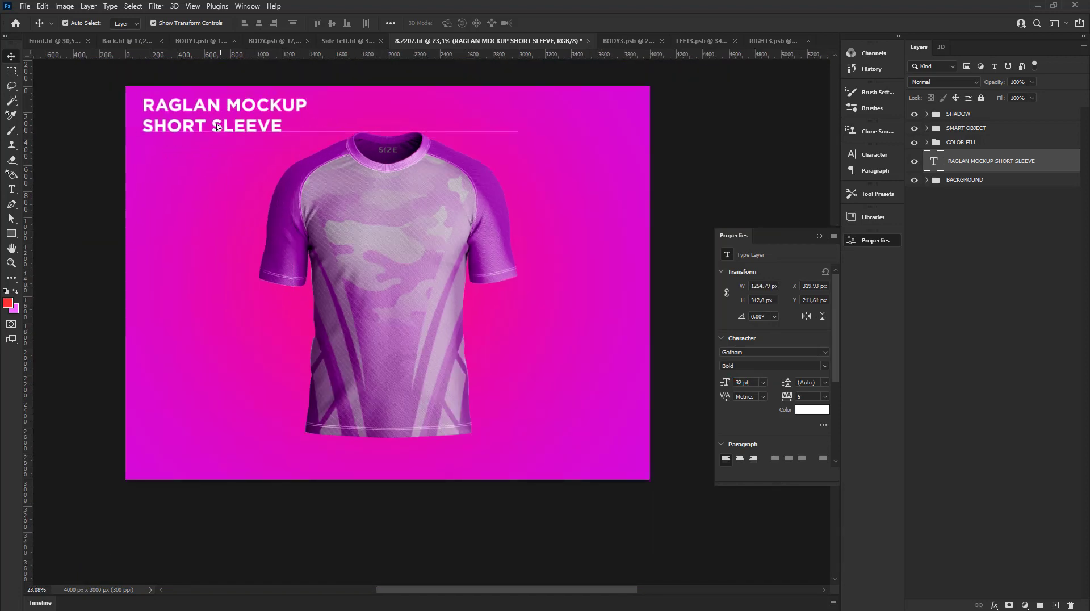
{"action": "left_click", "coordinate": [63, 126]}
{"action": "scroll", "coordinate": [130, 158], "scroll_direction": "up", "scroll_amount": 1}
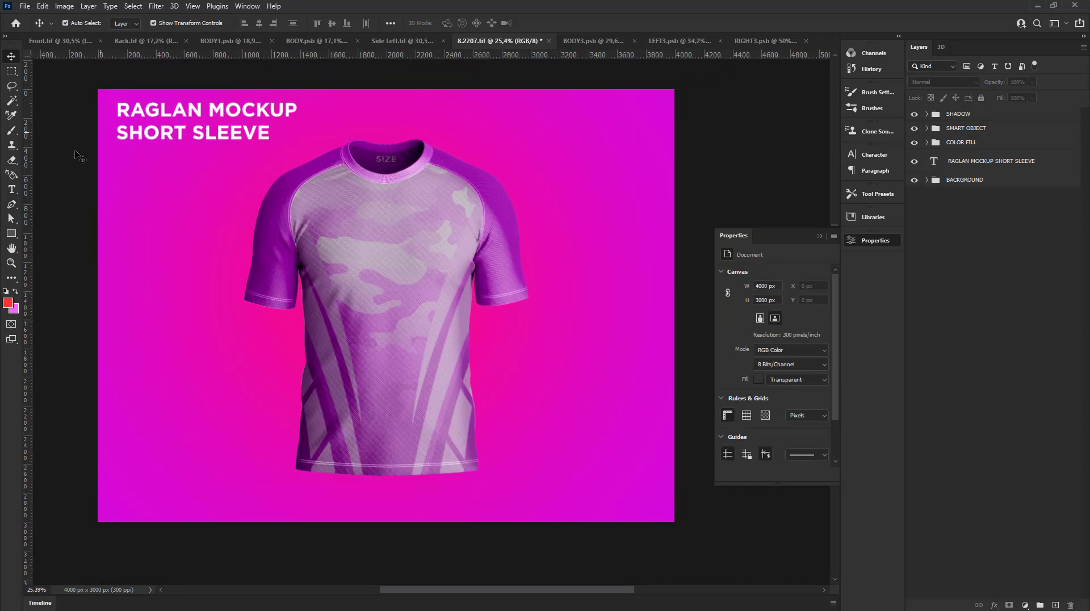
- Expand the BACKGROUND group and switch Layer 3's blend mode to Linear Dodge (Add)
{"action": "left_click", "coordinate": [817, 236]}
{"action": "scroll", "coordinate": [652, 257], "scroll_direction": "up", "scroll_amount": 1}
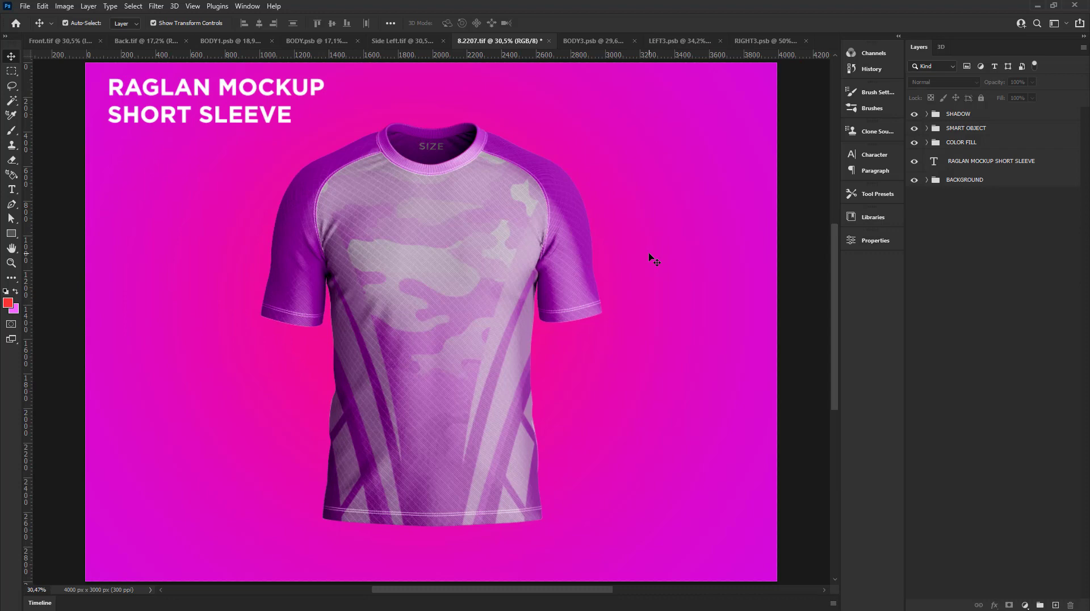
{"action": "left_click", "coordinate": [926, 179]}
{"action": "left_click", "coordinate": [940, 205]}
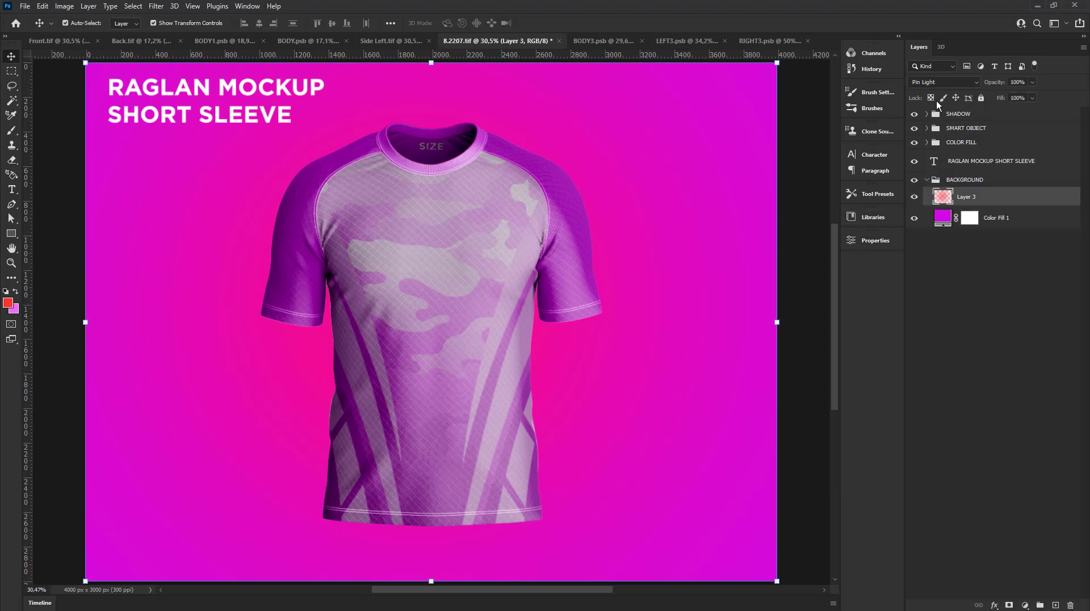
{"action": "left_click", "coordinate": [942, 82]}
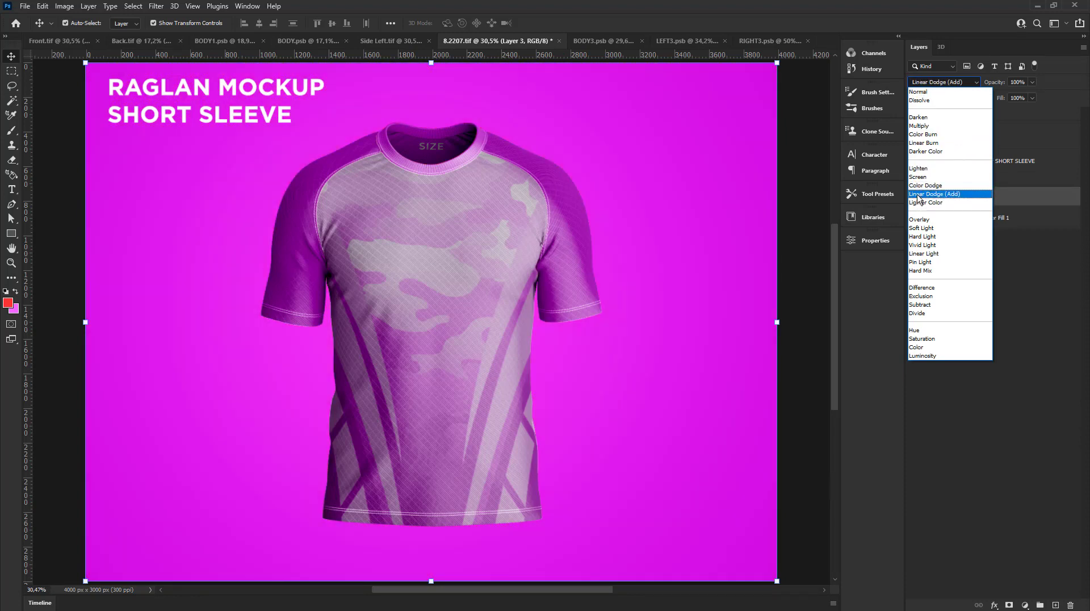
{"action": "left_click", "coordinate": [917, 196]}
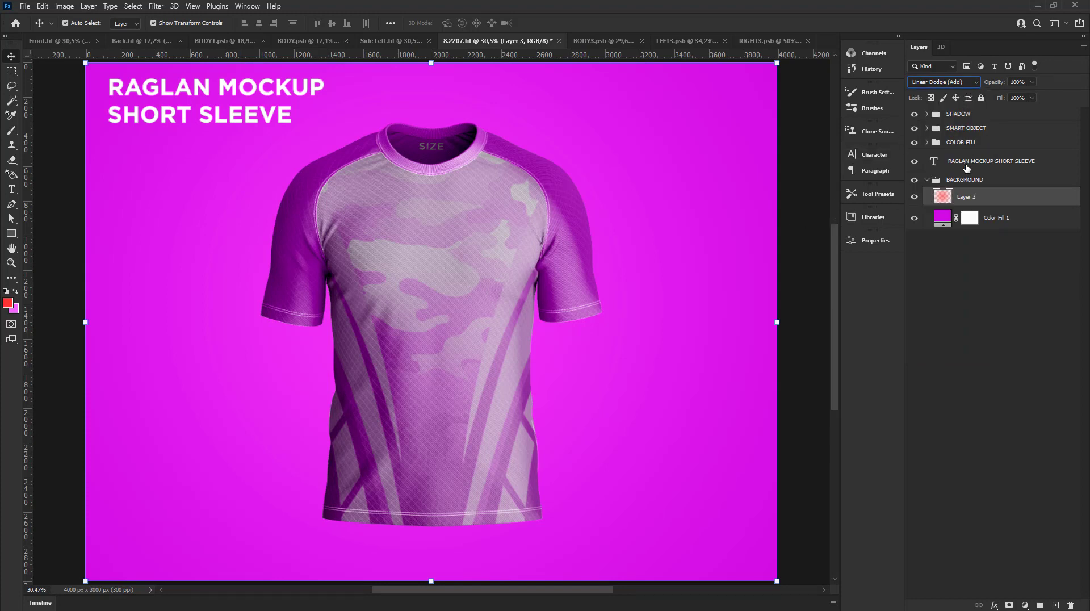
{"action": "left_click", "coordinate": [795, 235]}
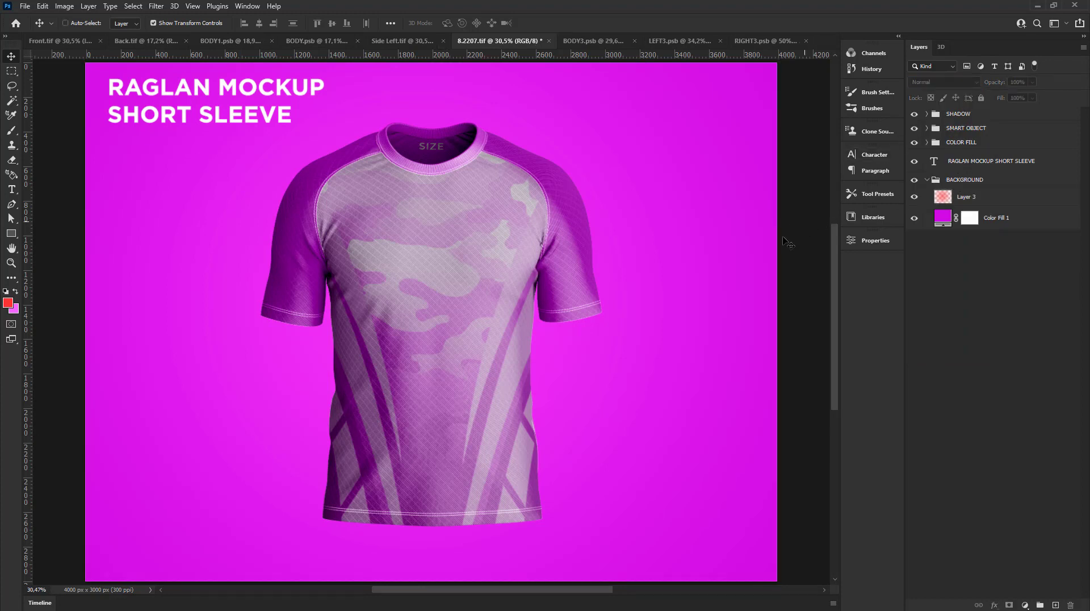